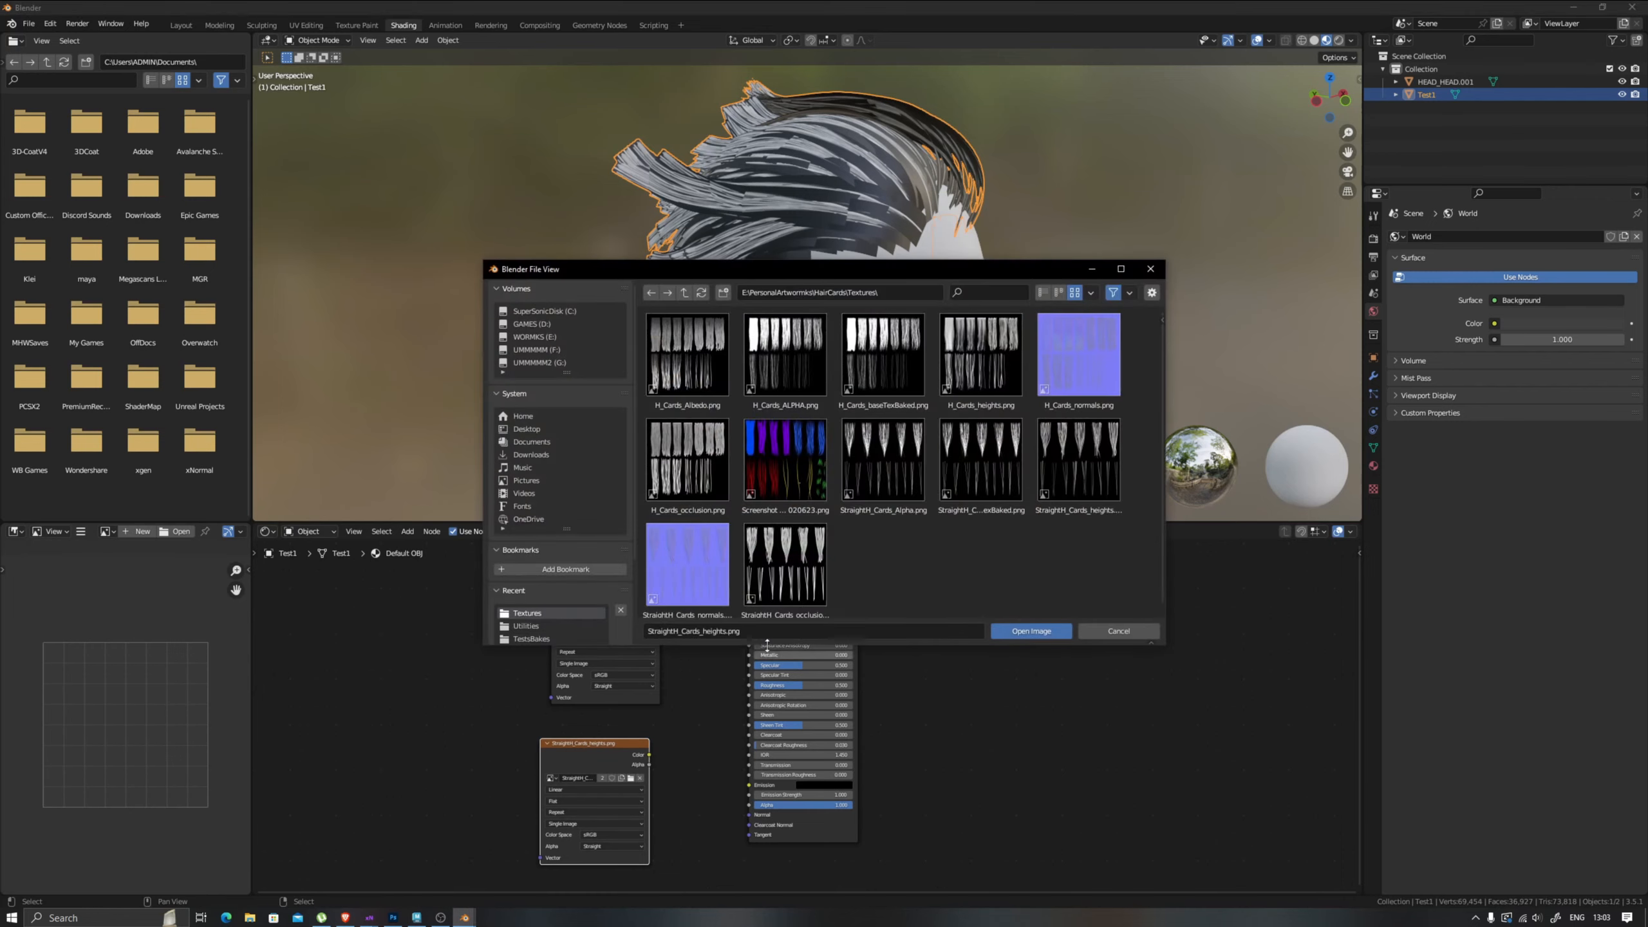
Load StraightH_Cards_Alpha.png into the second image texture node and connect its Color output to the shader's Alpha input.
double_click(875, 456)
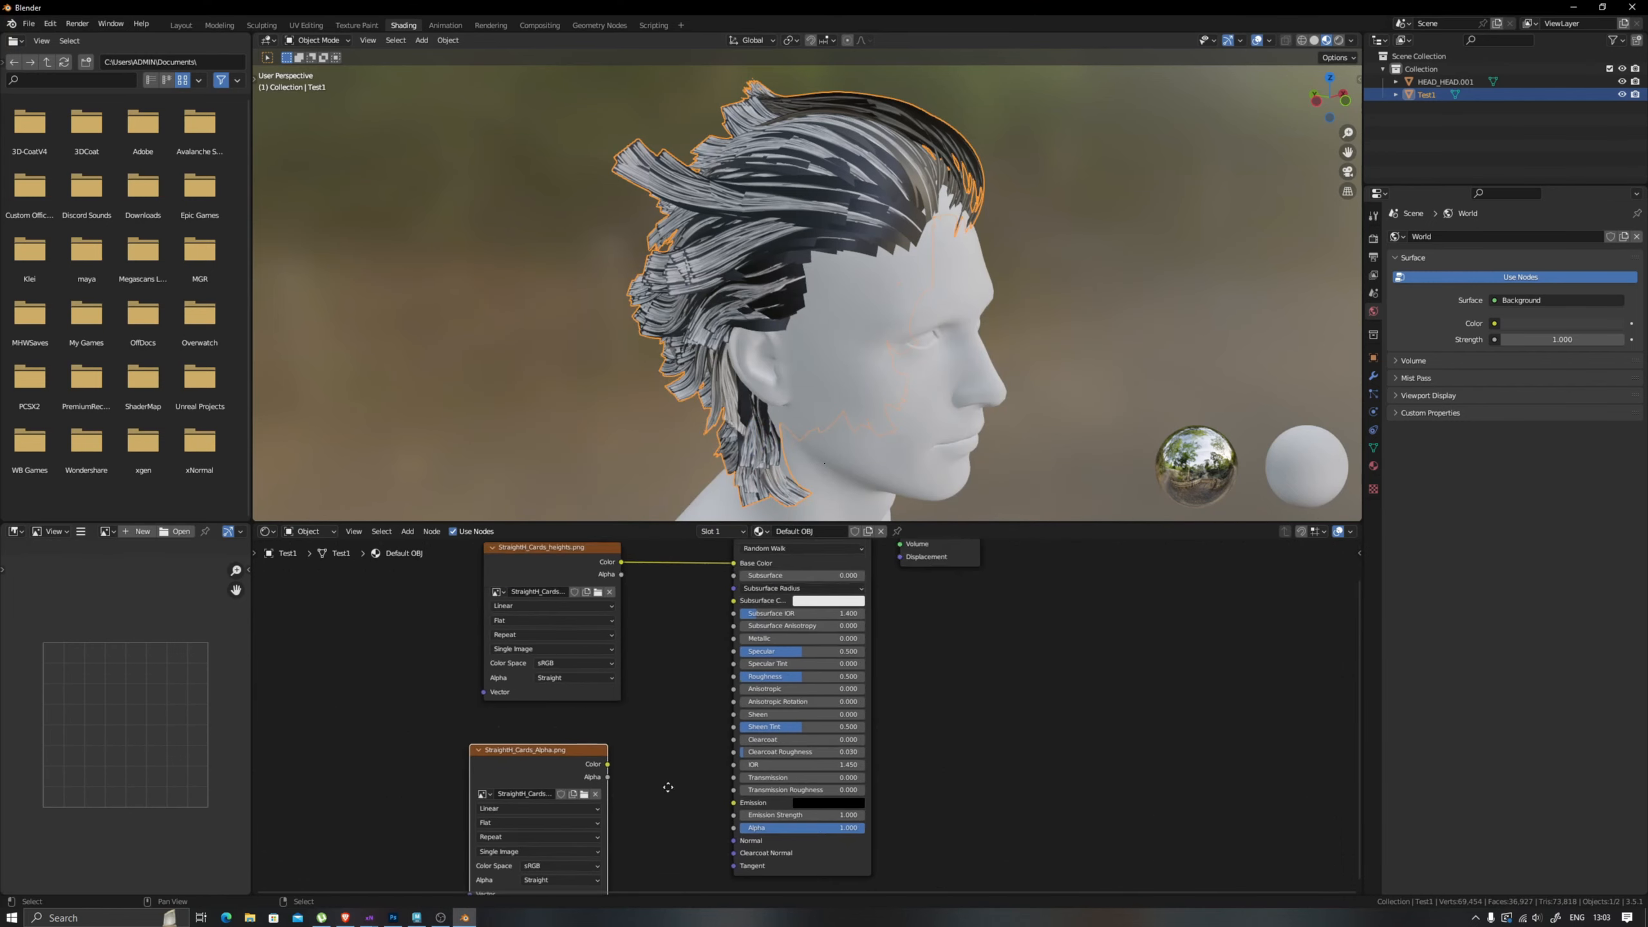
scroll(579, 669, "up", 3)
left_click_drag(747, 751, 745, 749)
middle_click_drag(845, 361, 887, 366)
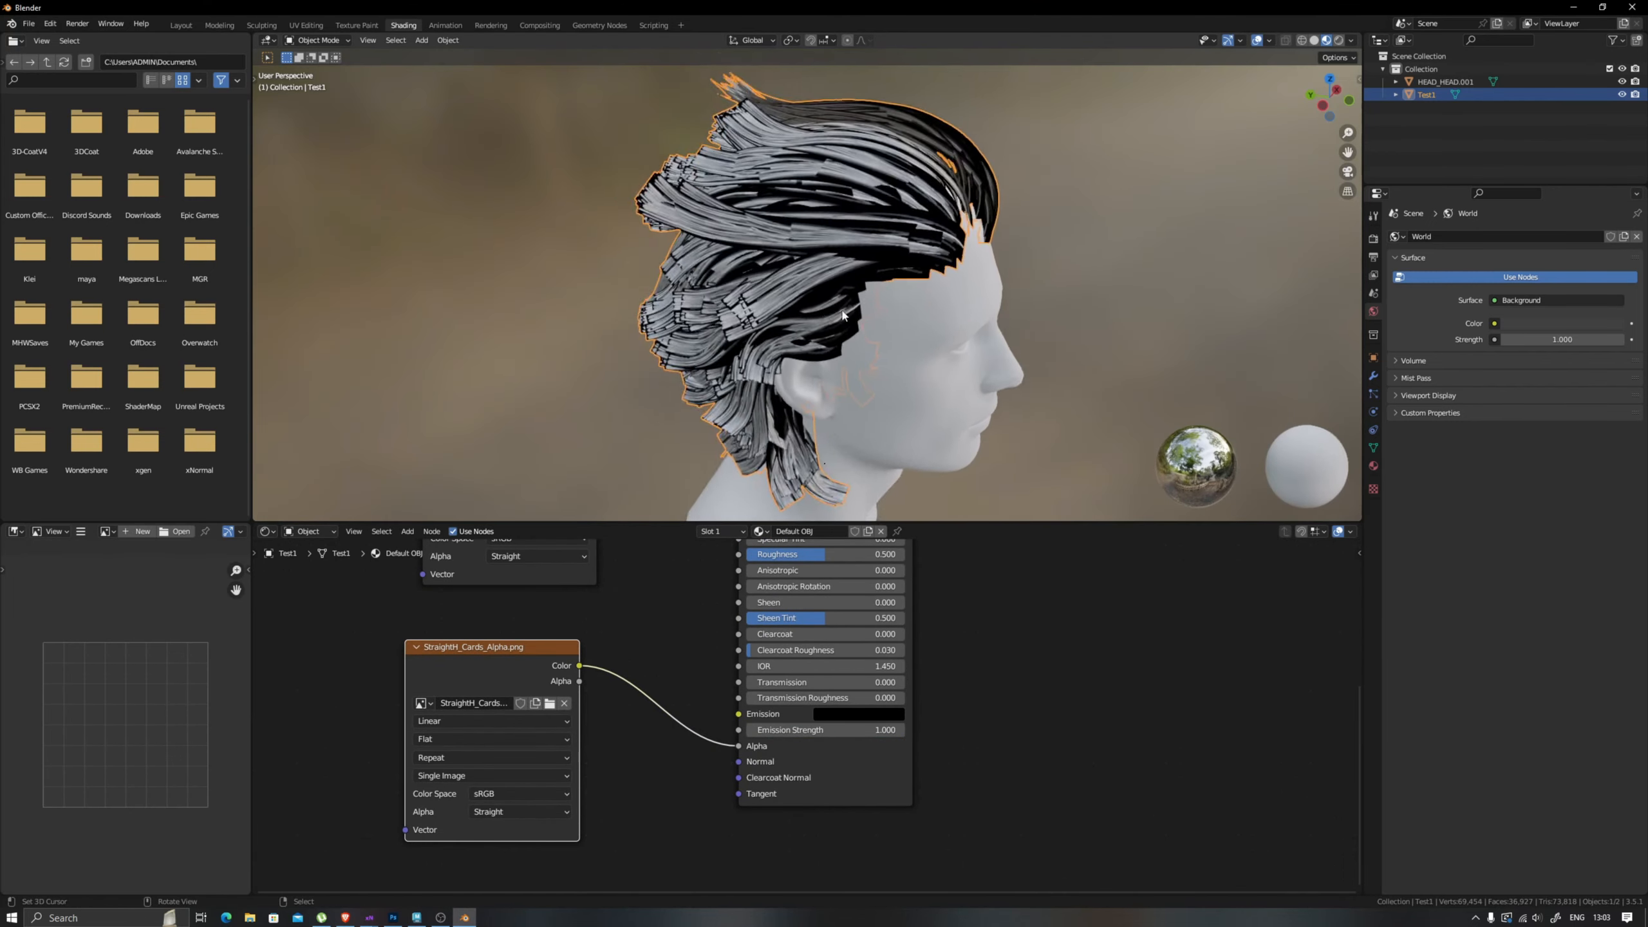
Set the blend mode of the hair cards' material to Alpha Hashed.
scroll(886, 366, "up", 1)
left_click(1373, 466)
scroll(1542, 735, "down", 6)
left_click(1543, 735)
left_click(1525, 769)
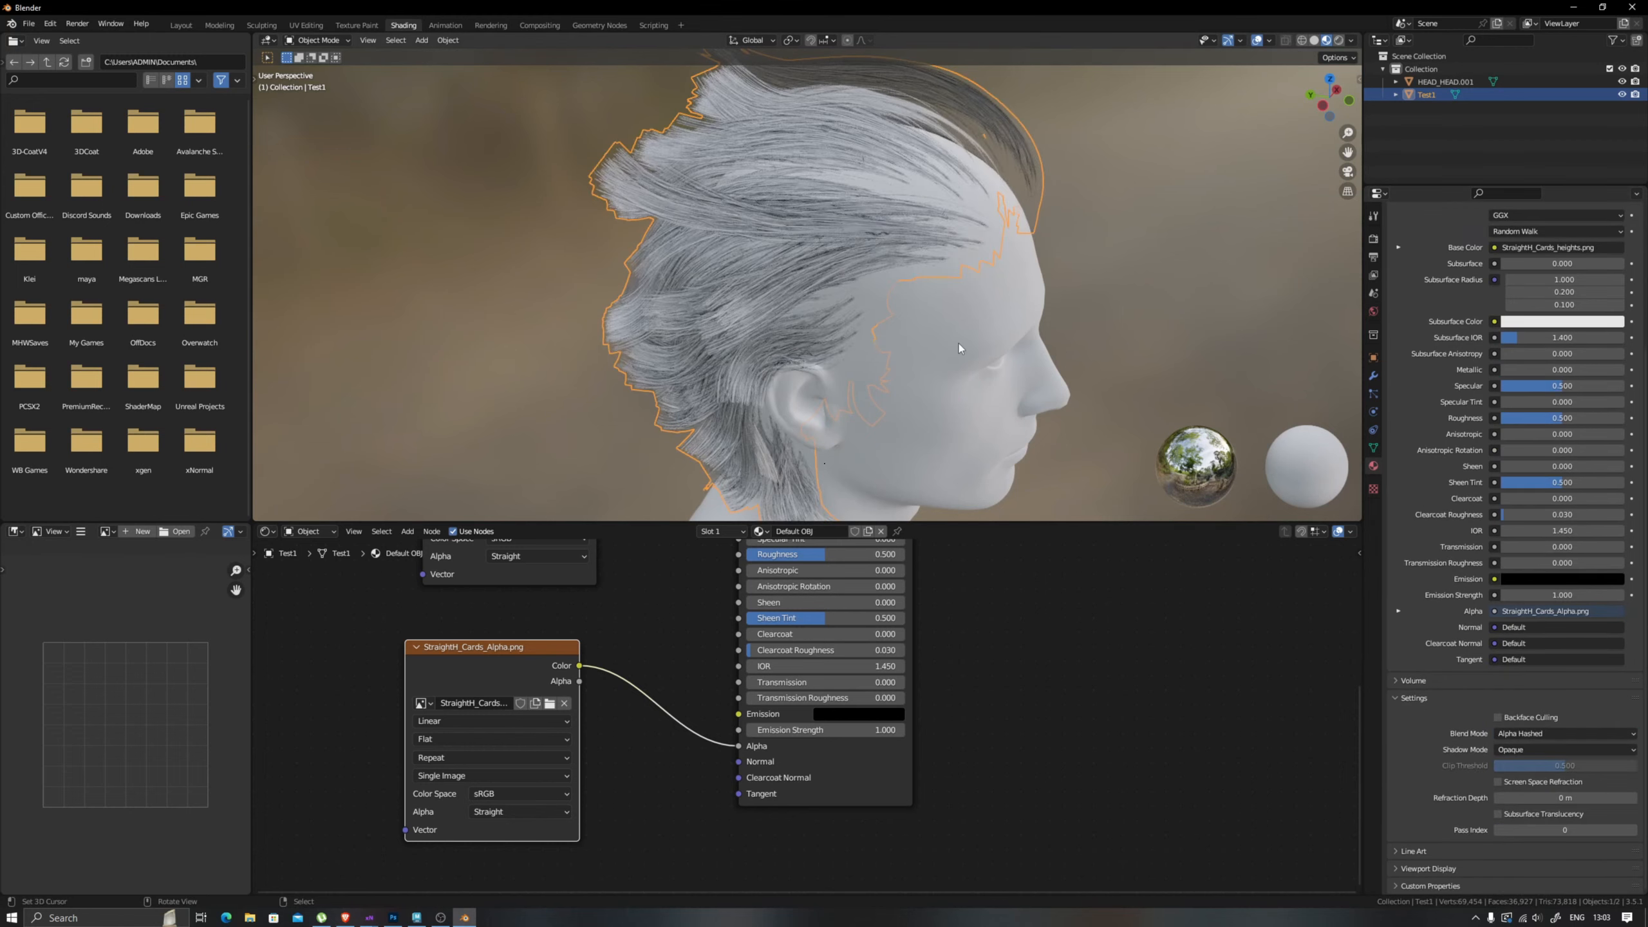
Rotate the hair cards' UVs 180 degrees in the UV Editing workspace and return to Object Mode.
left_click(302, 22)
scroll(452, 302, "down", 5)
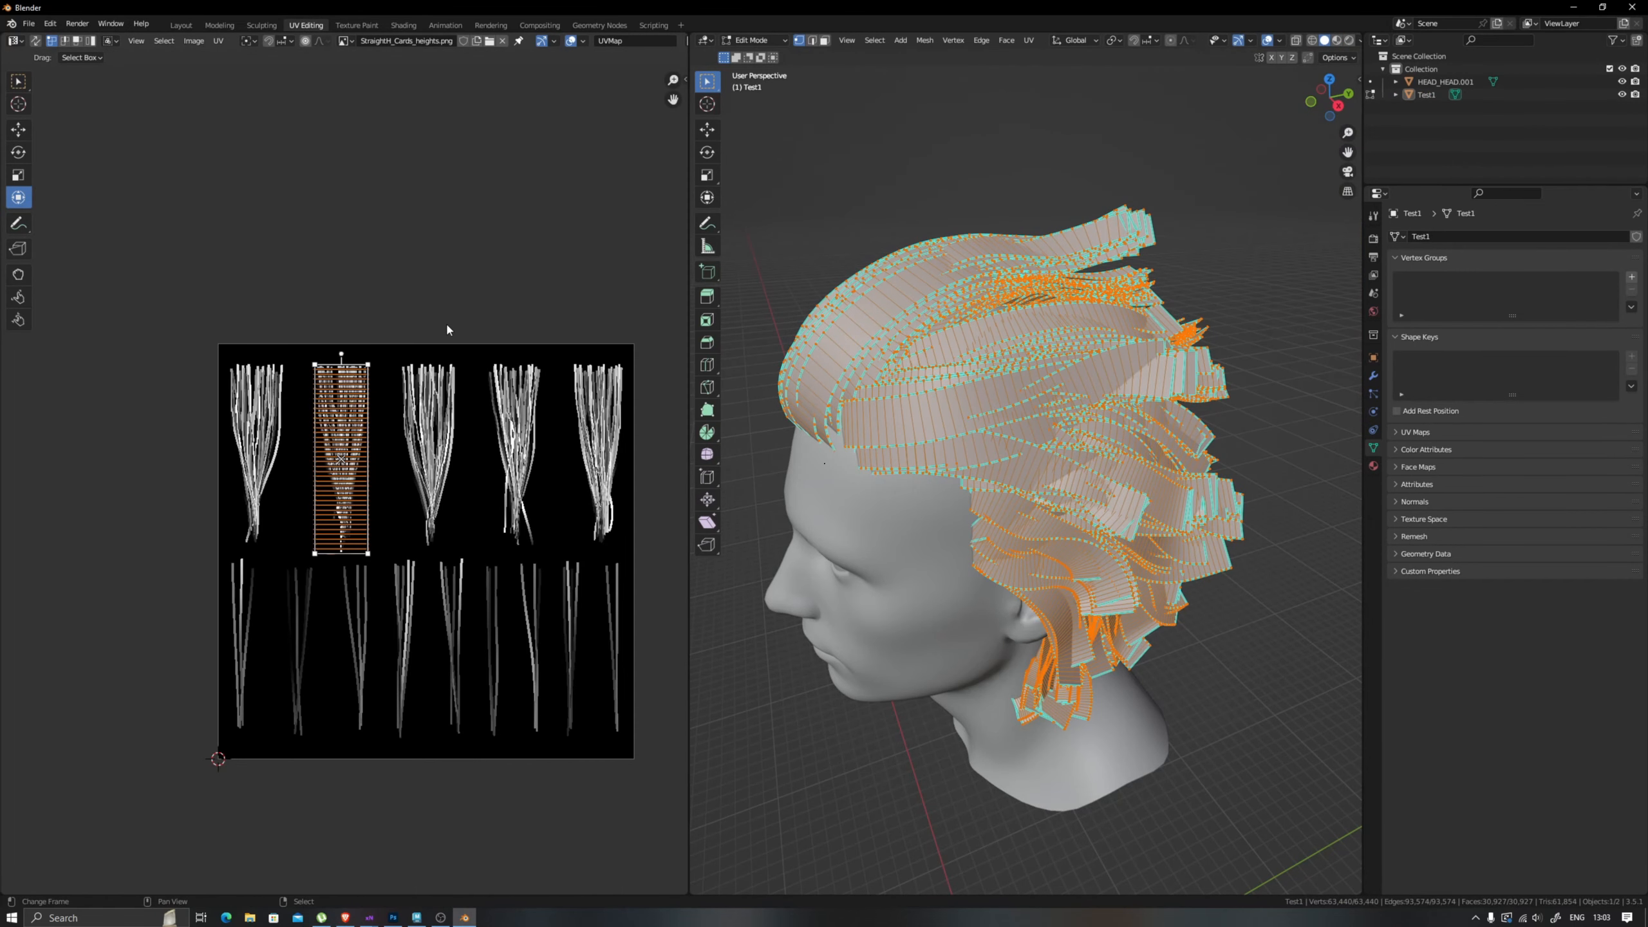
type("r180")
key("Return")
key("Tab")
Make the head material's base color black, raise its roughness to the maximum and lower its specular to the minimum.
middle_click_drag(1125, 503, 885, 572)
left_click(1074, 477)
scroll(999, 505, "down", 4)
scroll(955, 493, "up", 10)
scroll(956, 493, "down", 3)
scroll(956, 518, "up", 3)
scroll(976, 562, "down", 6)
left_click(1374, 465)
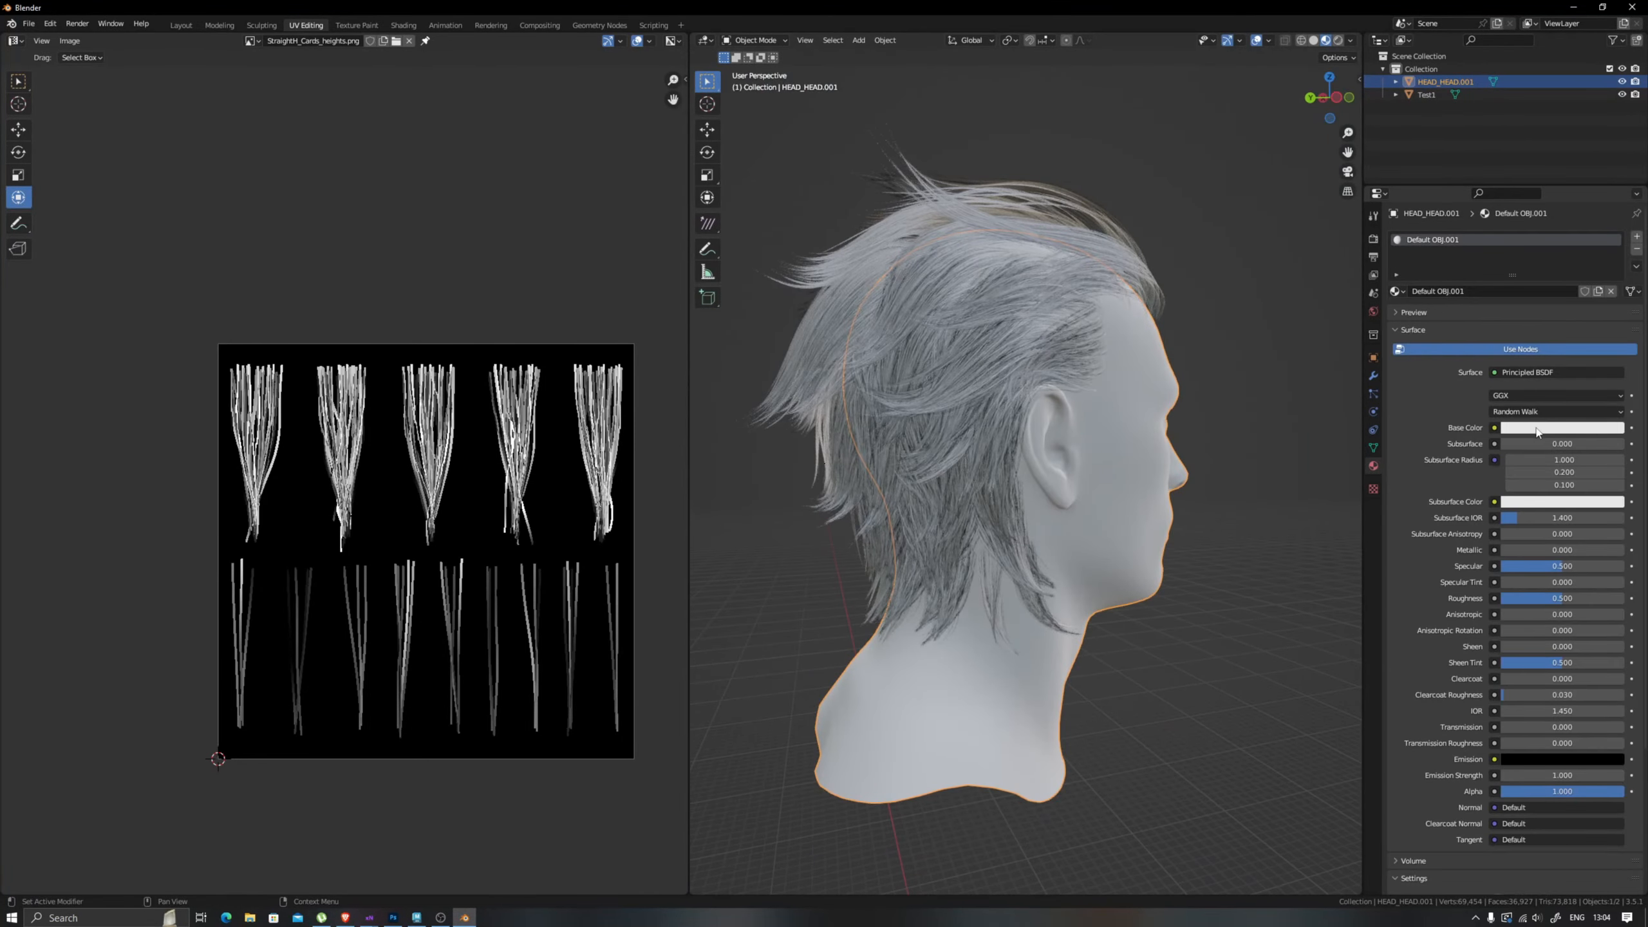
left_click_drag(1614, 298, 1614, 338)
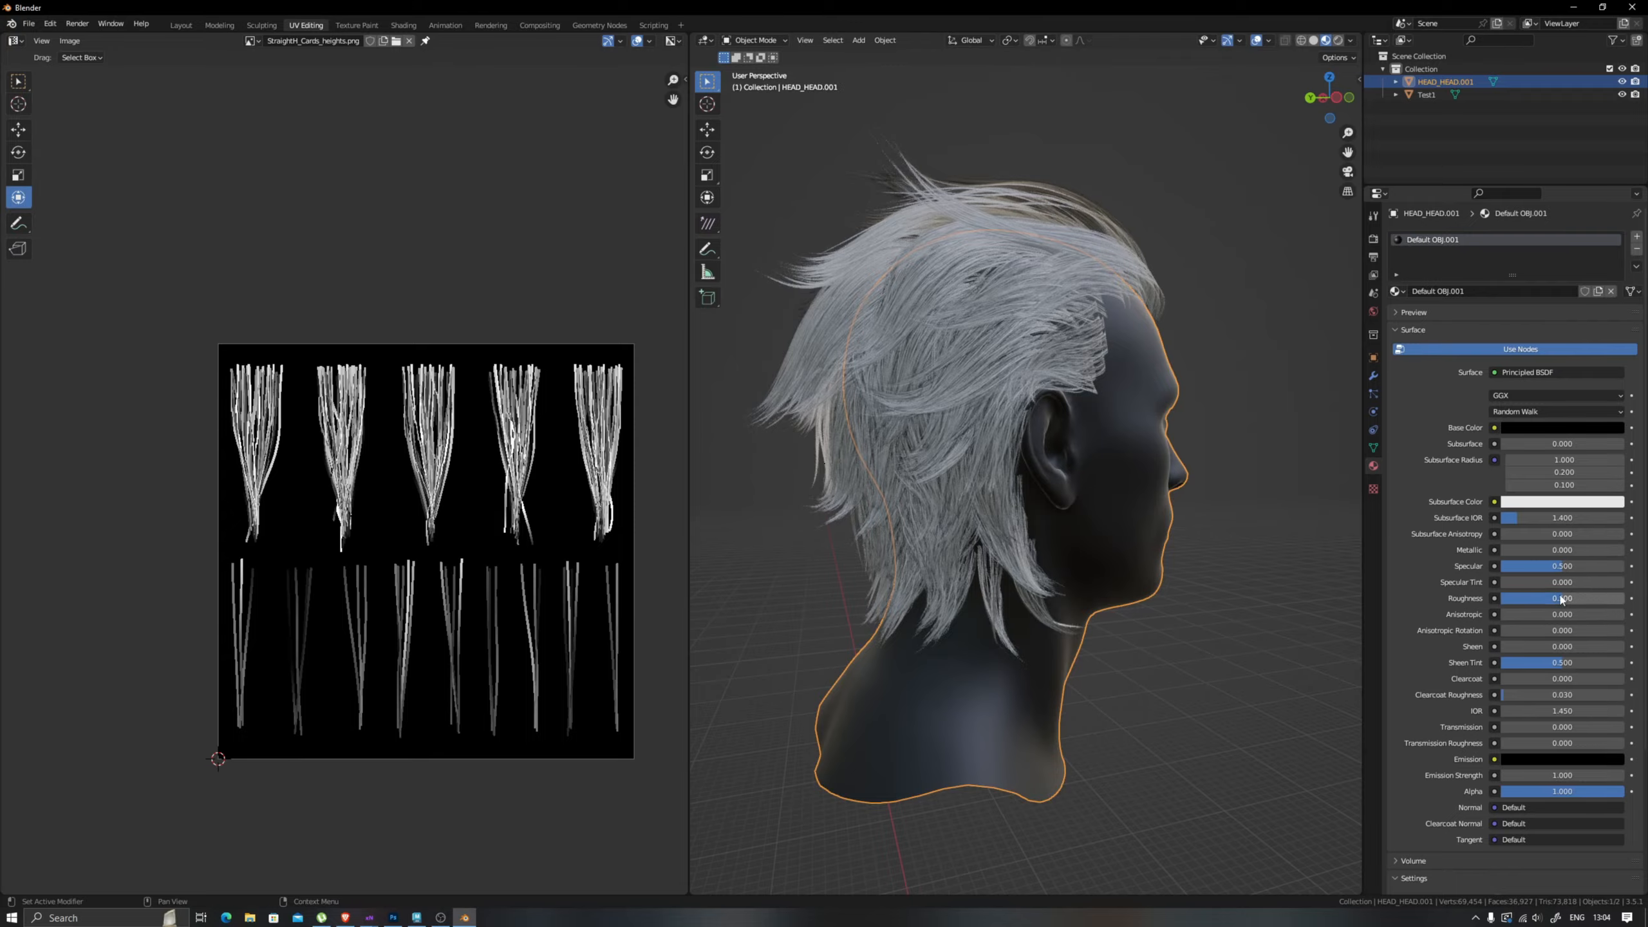
left_click_drag(1560, 597, 1630, 597)
left_click_drag(1542, 569, 1434, 568)
Open the hair cards' mesh for editing and clear the selection.
scroll(1156, 406, "down", 5)
left_click(1156, 407)
scroll(1102, 415, "up", 3)
middle_click_drag(1020, 421, 1251, 394)
left_click(967, 401)
key("Tab")
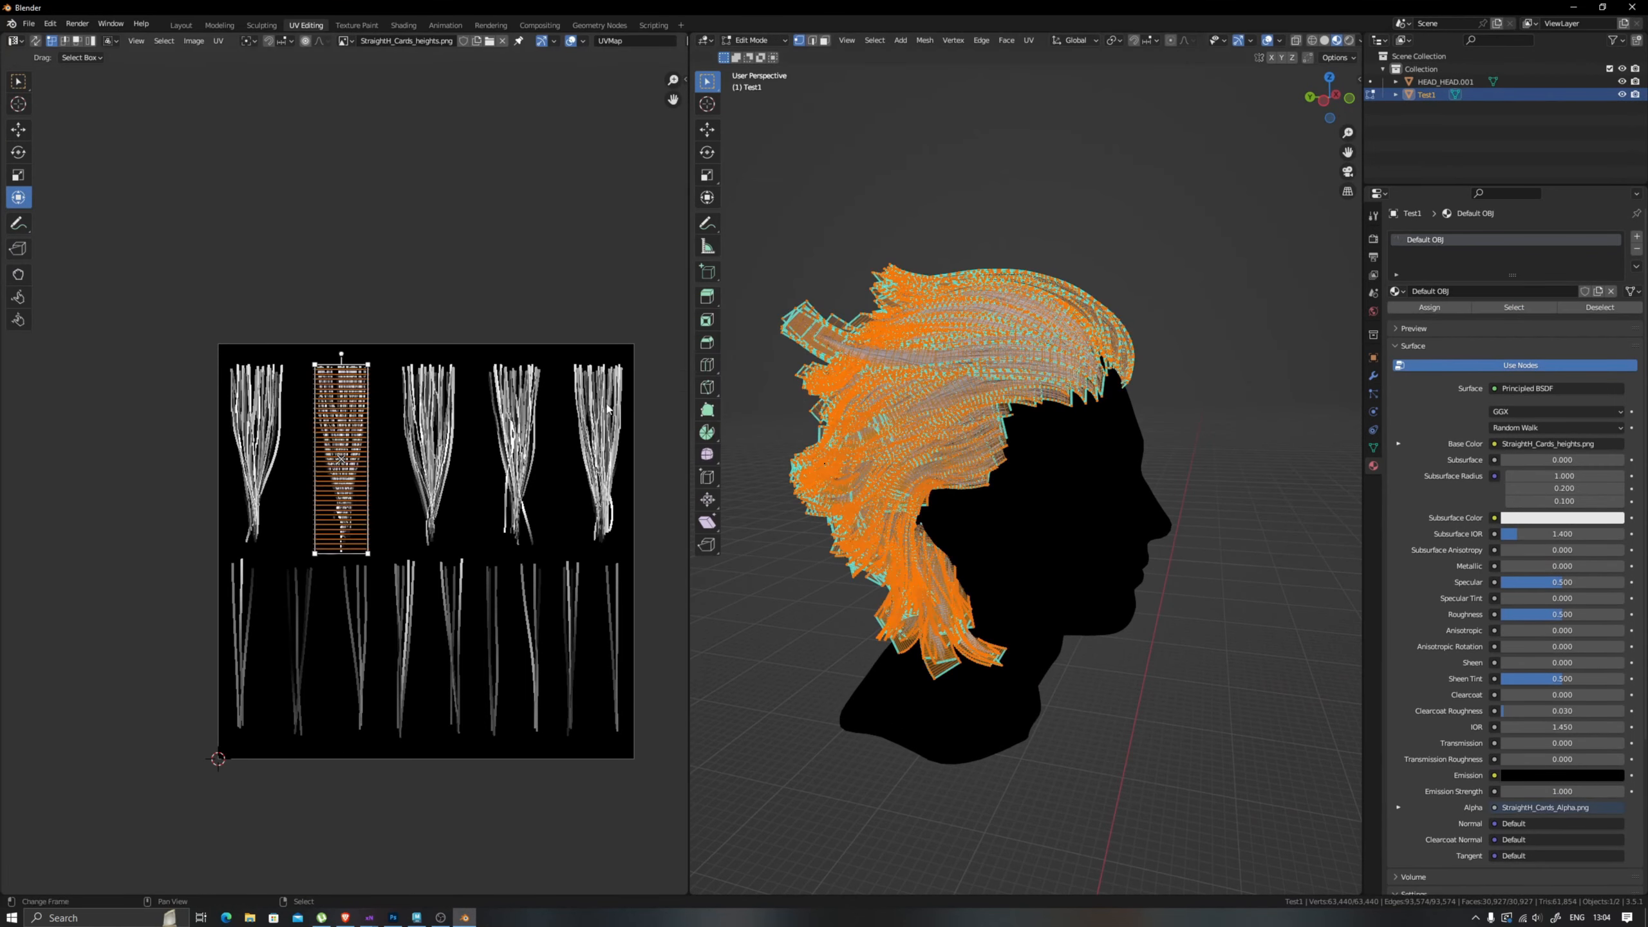
scroll(554, 408, "up", 1)
key("alt+a")
Randomly select hair card vertices with a ratio of 0.010 and random seed 2.
left_click(874, 42)
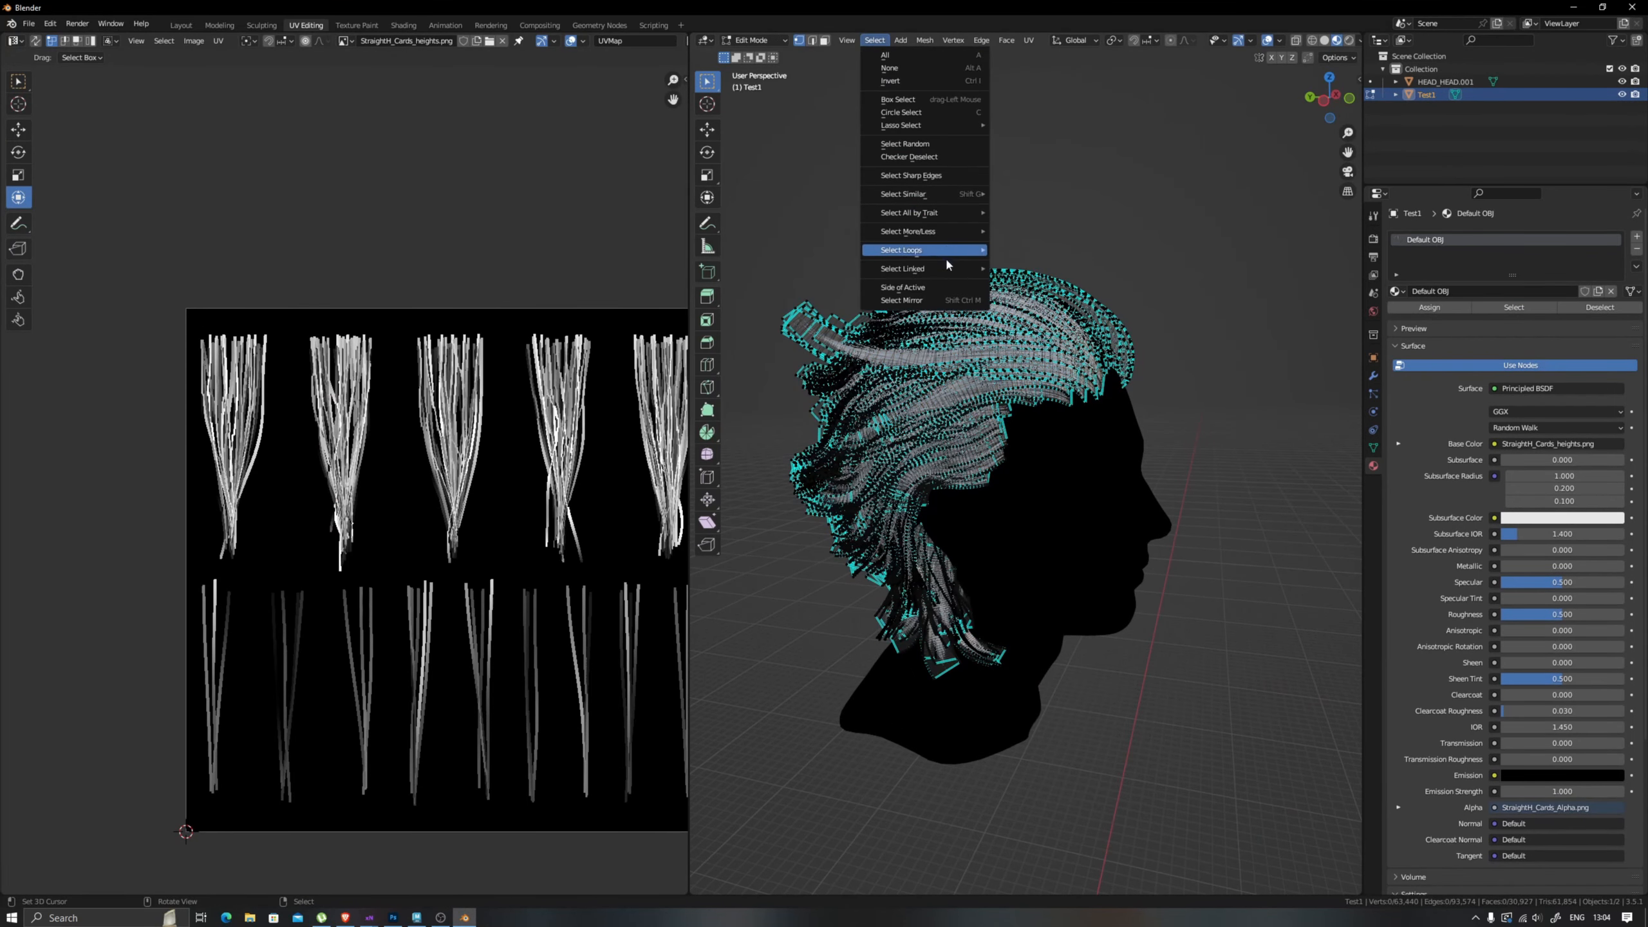
left_click(938, 145)
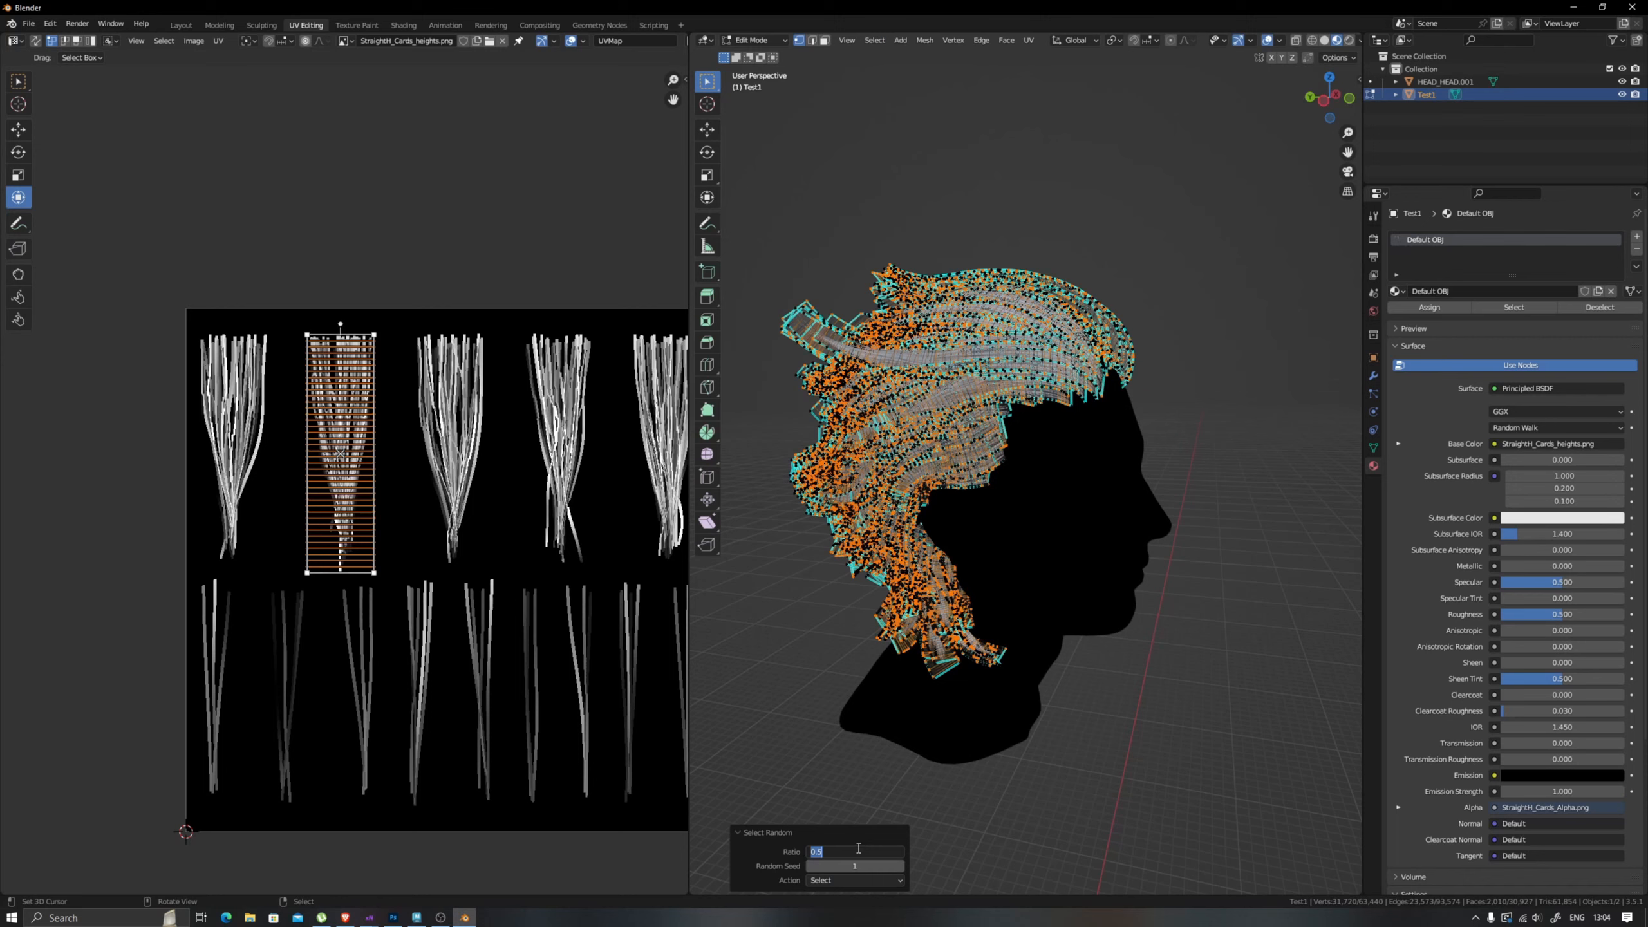
key("Return")
key("alt+a")
left_click(875, 42)
left_click(932, 147)
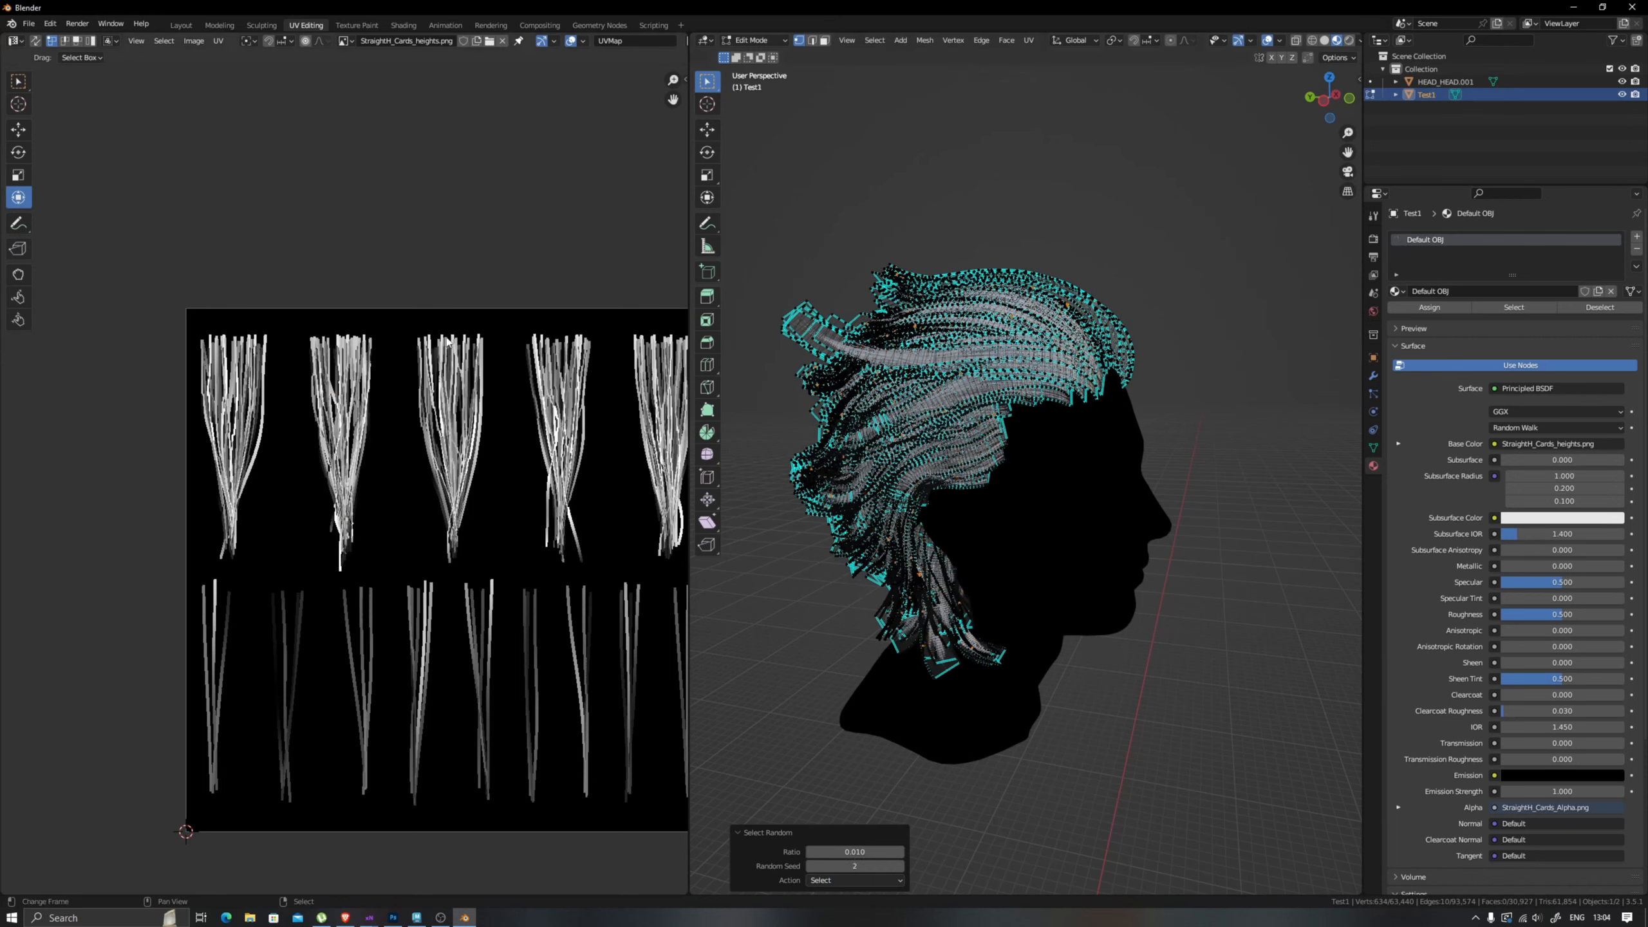
Move the UVs of all cards linked to the selection along X onto the third hair clump and hide the unselected cards.
scroll(345, 480, "up", 1)
key("ctrl+l")
key("x")
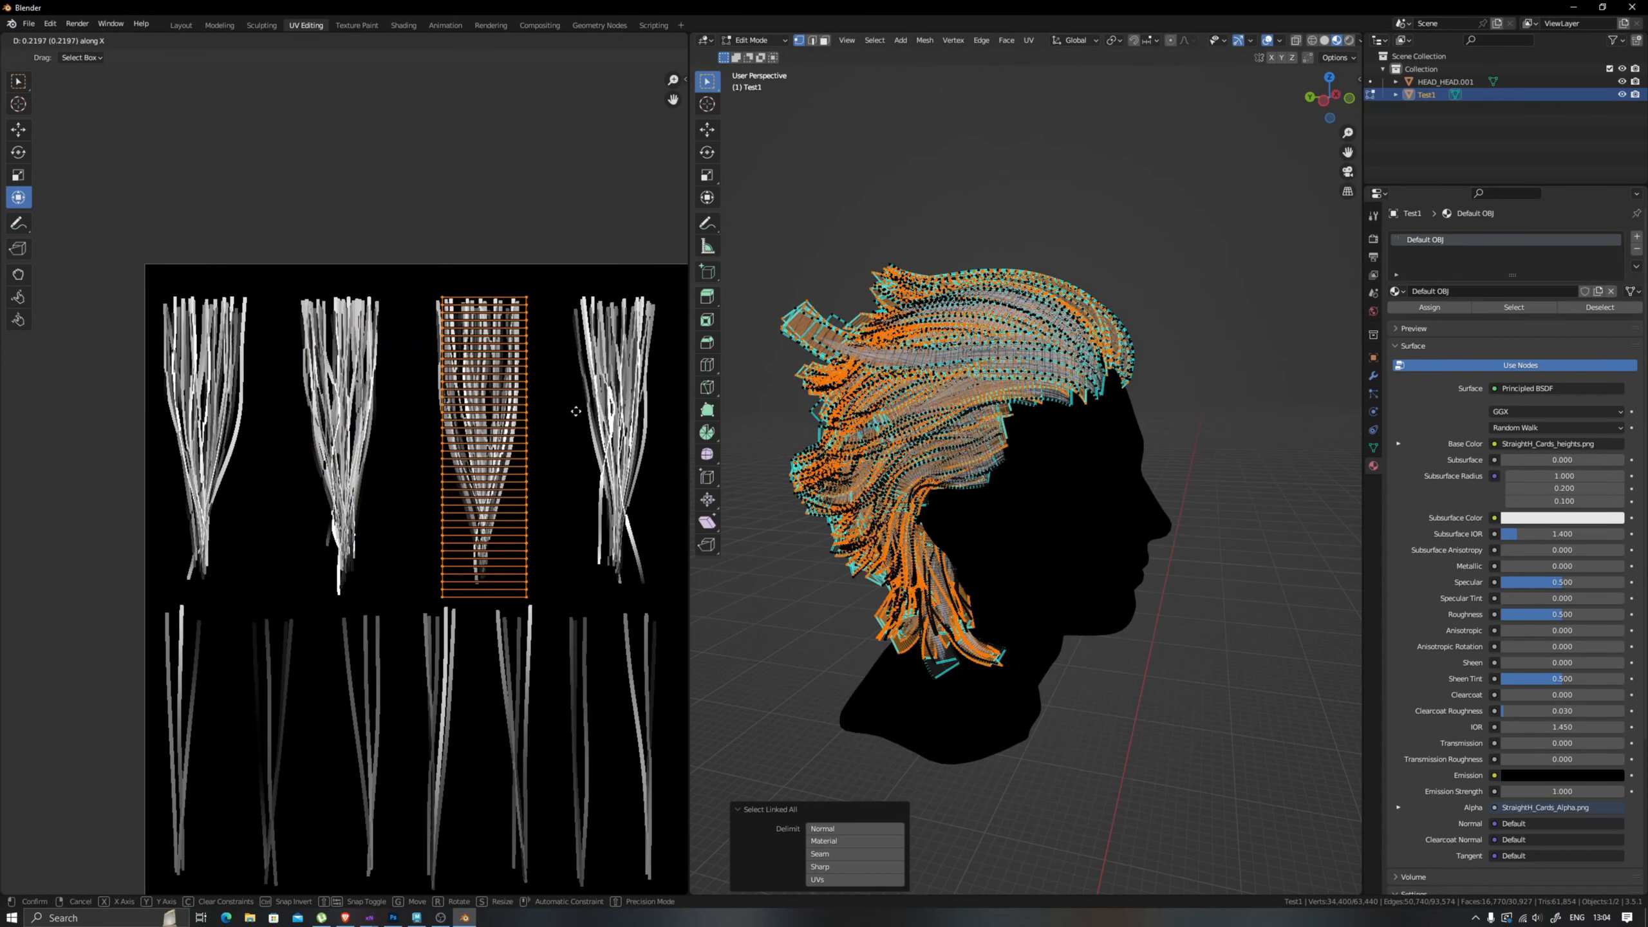
left_click(568, 411)
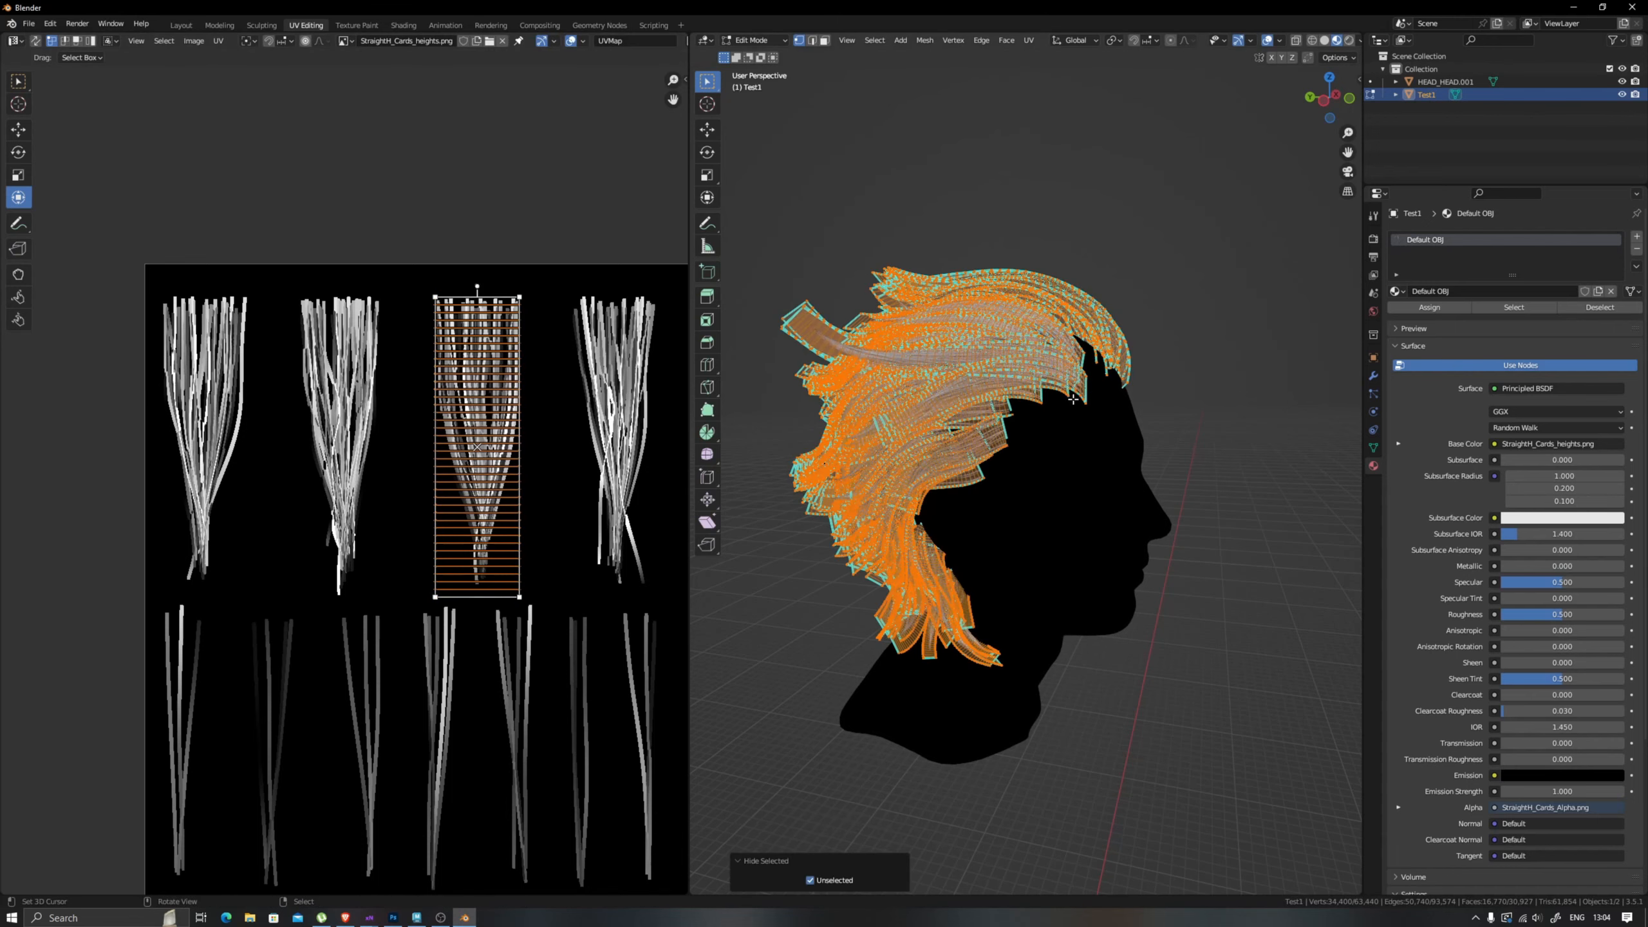
Randomly select visible cards at ratio 0.010 with seed 3, including linked geometry, and move their UVs onto the fourth hair clump.
key("alt+a")
left_click(874, 41)
left_click(905, 143)
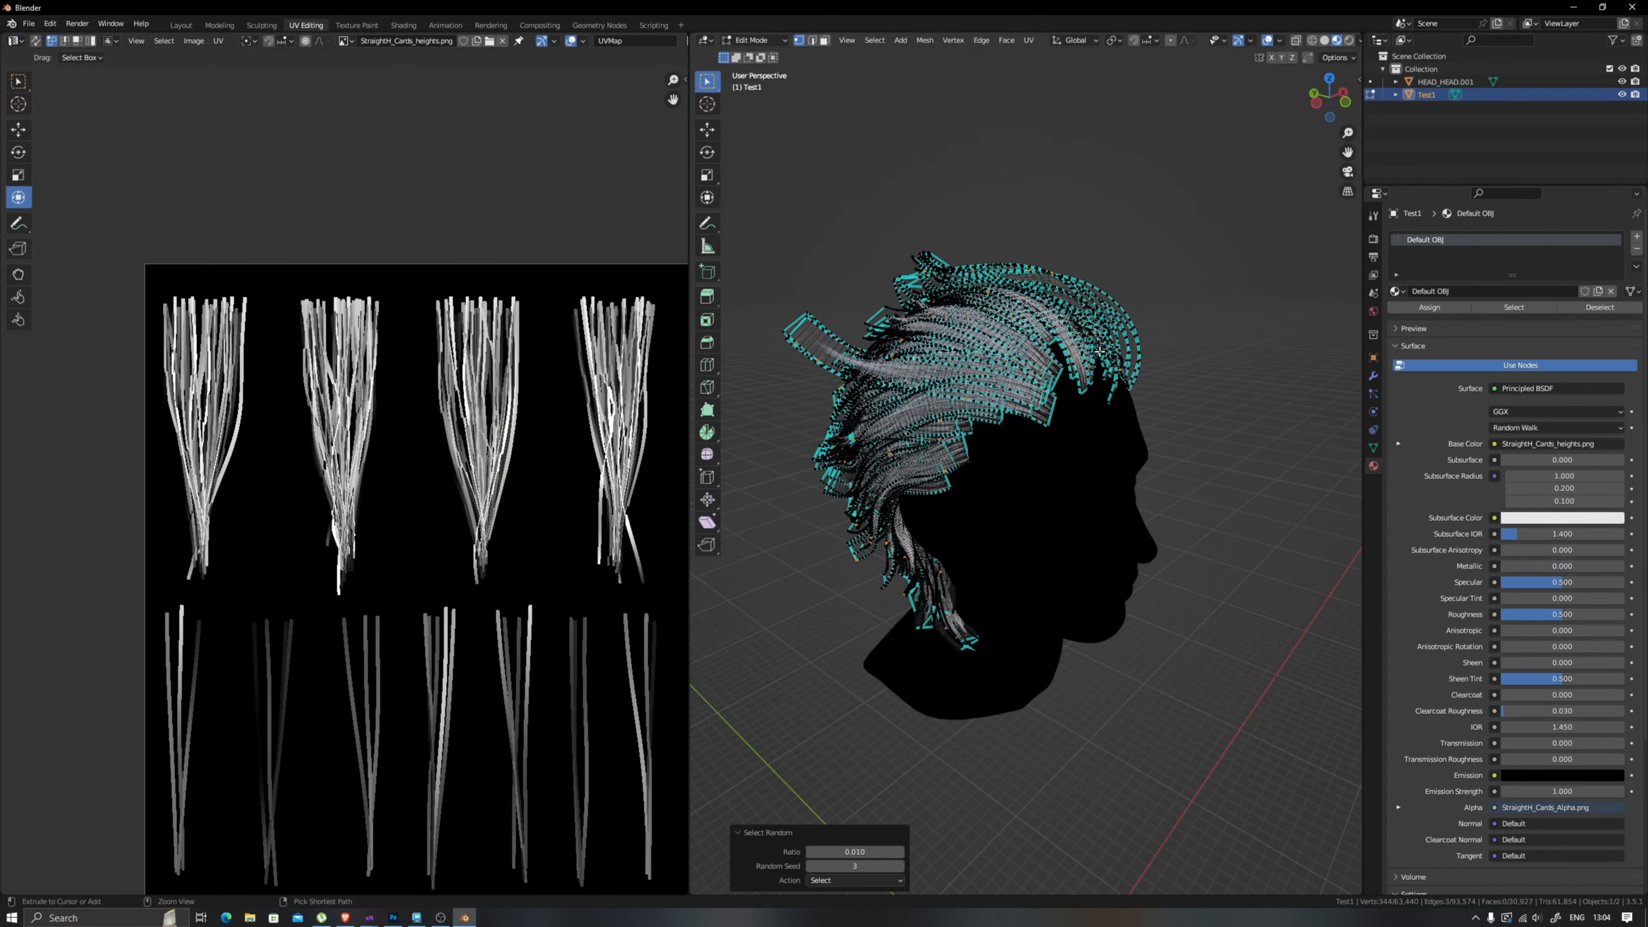
key("ctrl+l")
middle_click_drag(554, 391, 358, 410)
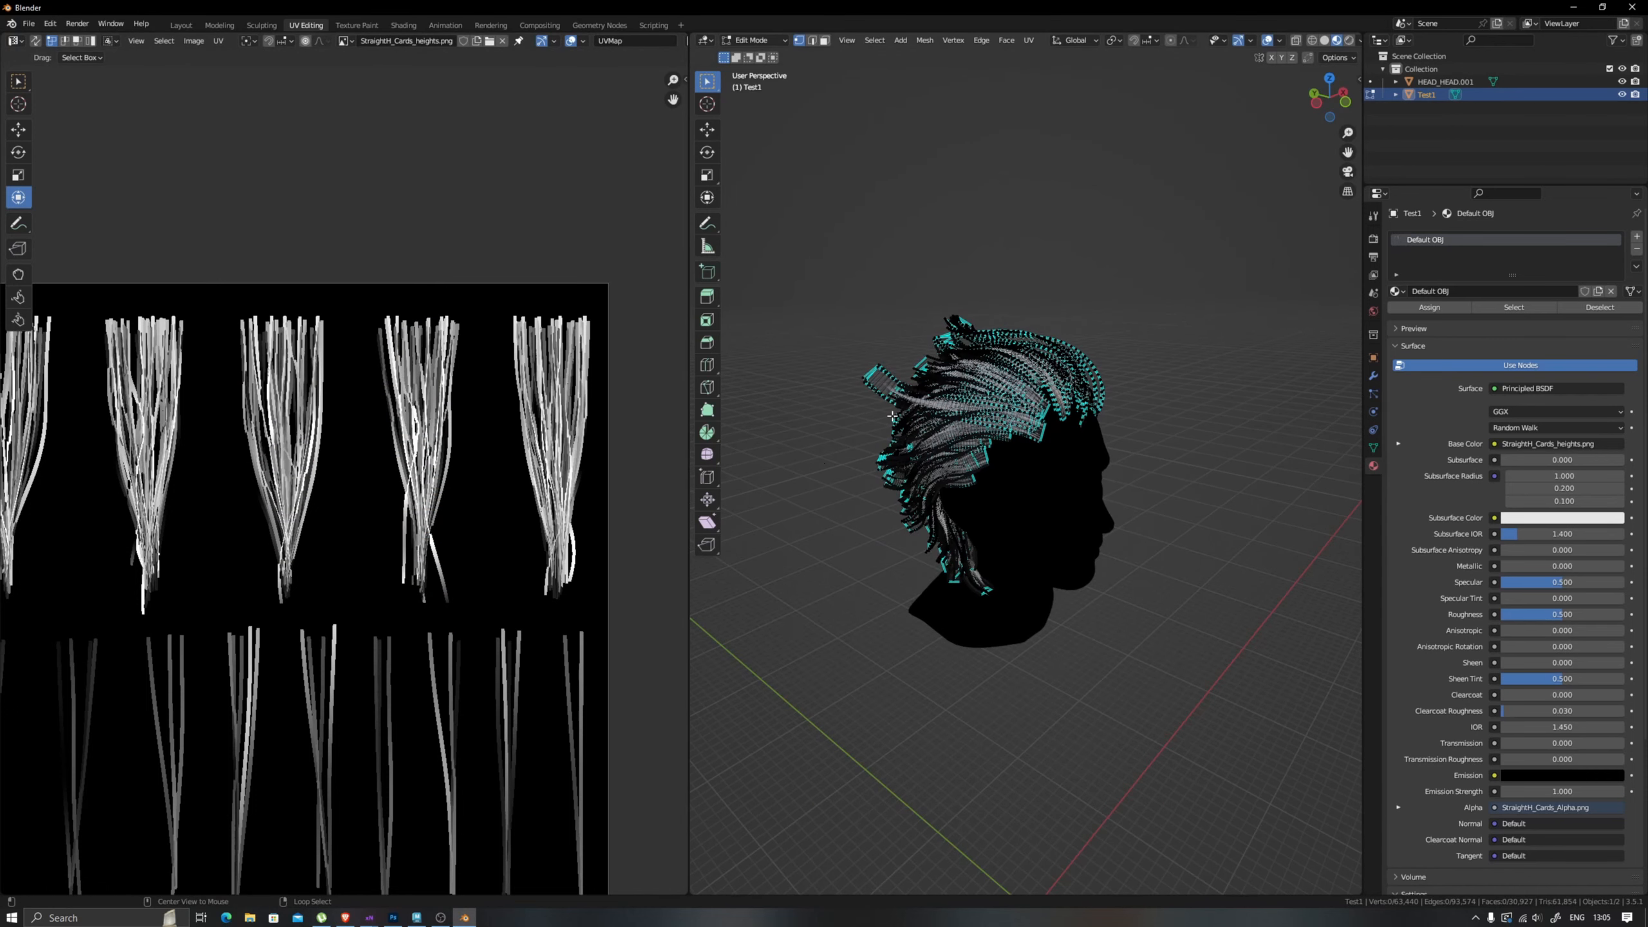
Reveal all hair cards, select another random set with its linked geometry, and move its UVs onto the first hair clump.
key("alt+h")
key("alt+a")
left_click(875, 41)
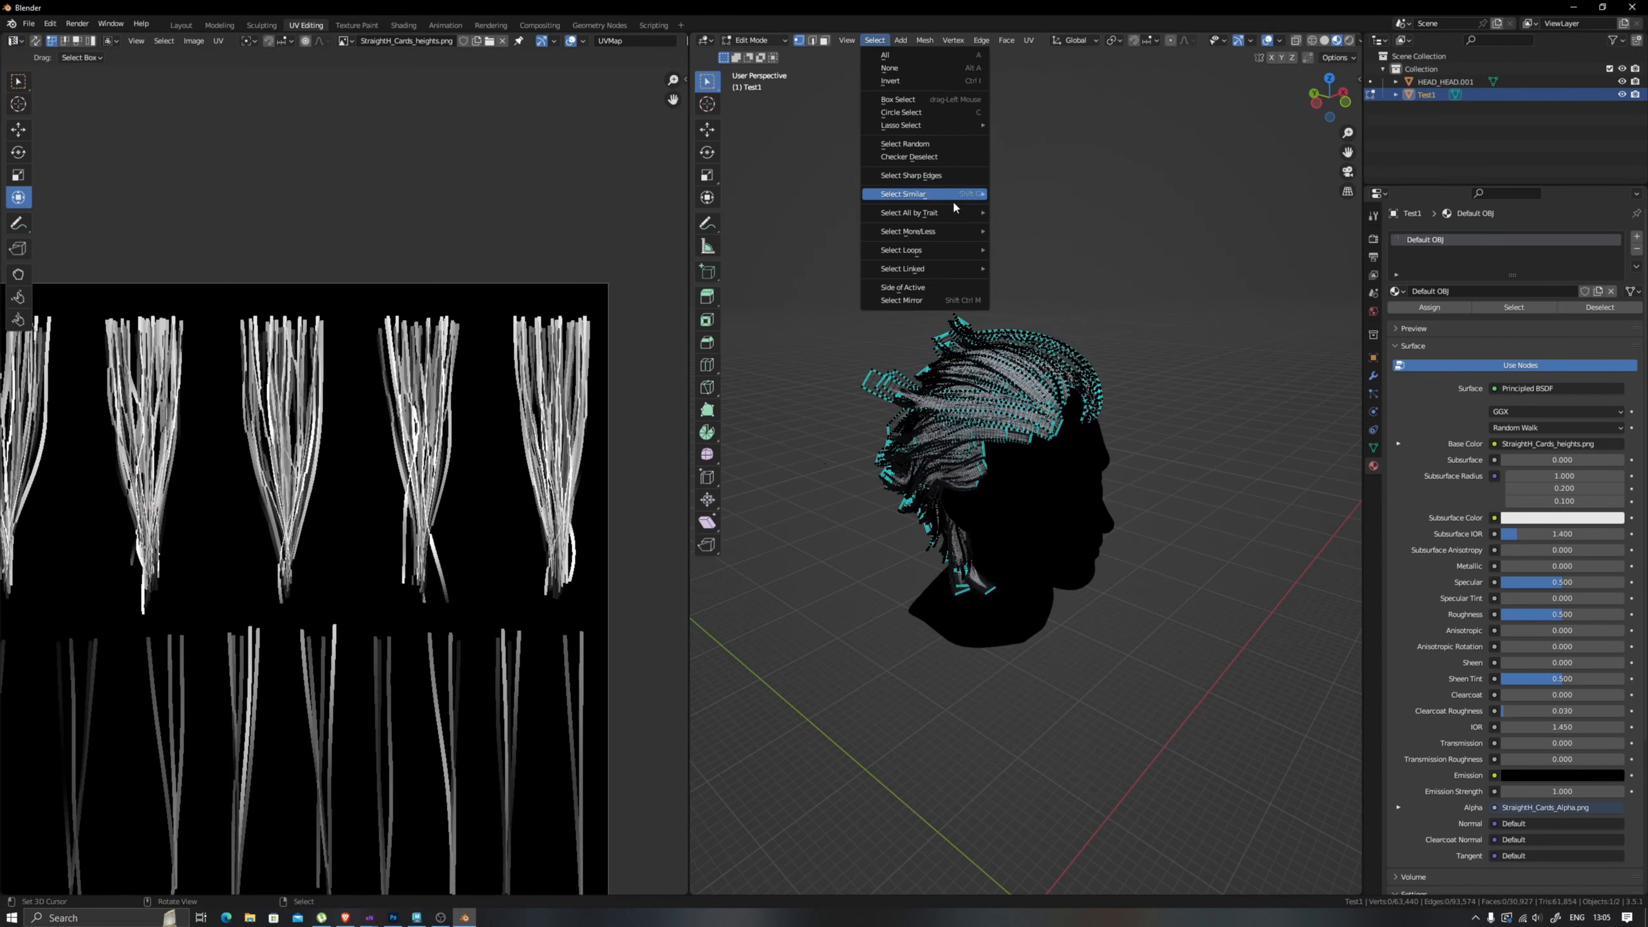
left_click(905, 144)
middle_click_drag(360, 379, 526, 420)
key("ctrl+l")
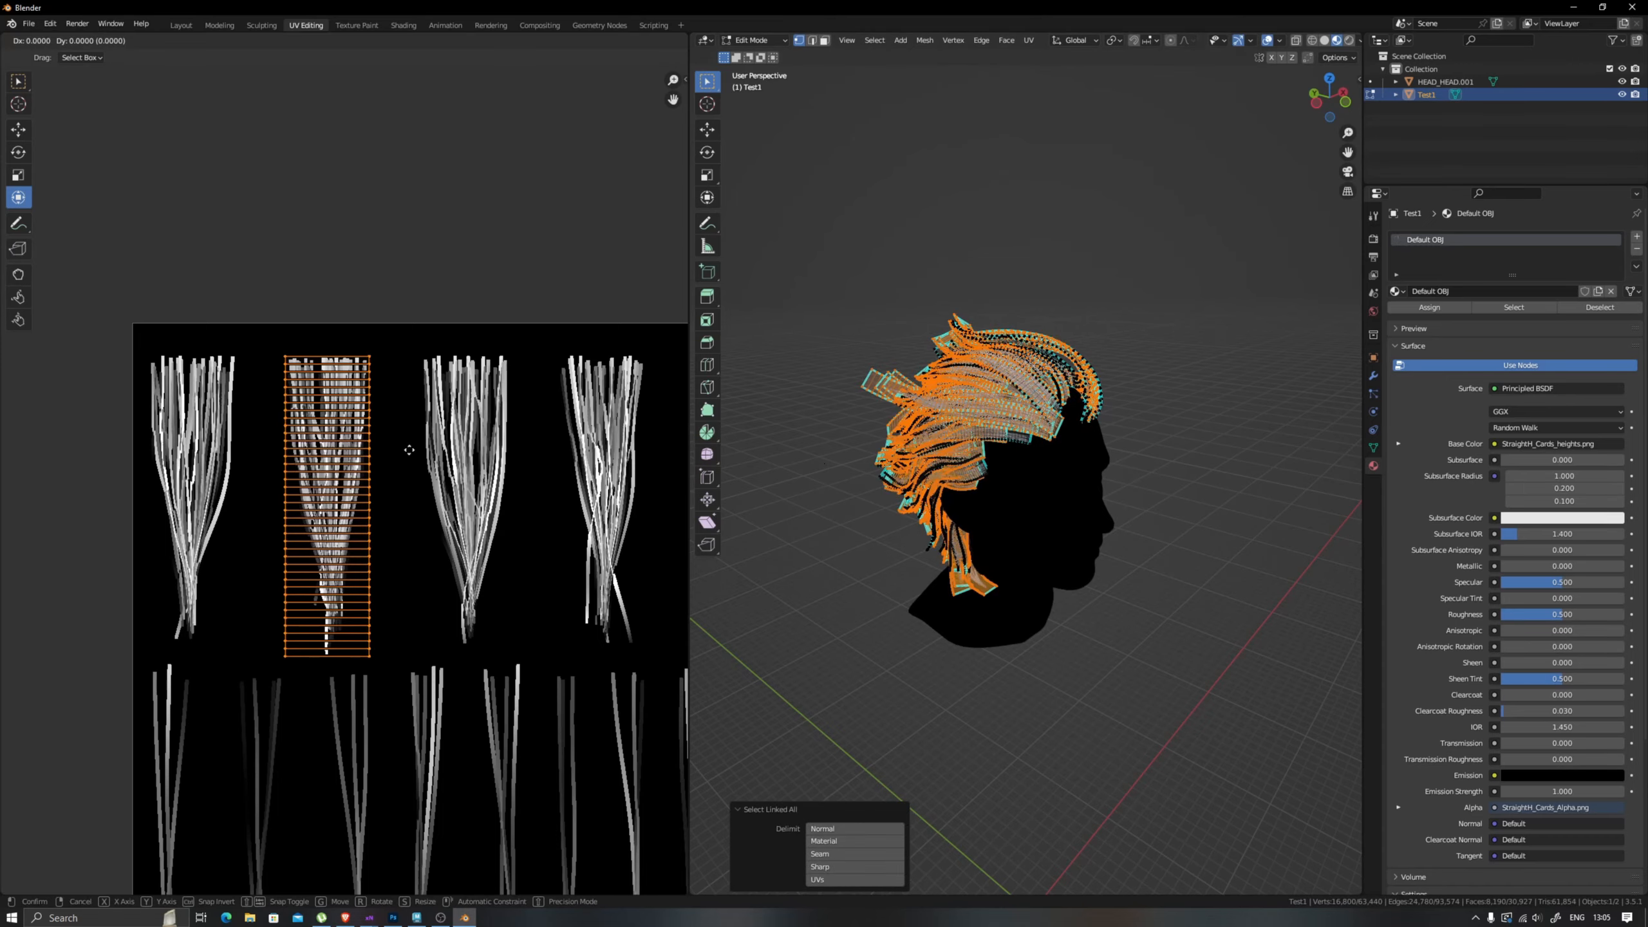
left_click(271, 450)
Leave mesh editing and examine the textured hair cards from several angles in Material Preview shading.
key("a")
key("z")
key("Tab")
key("z")
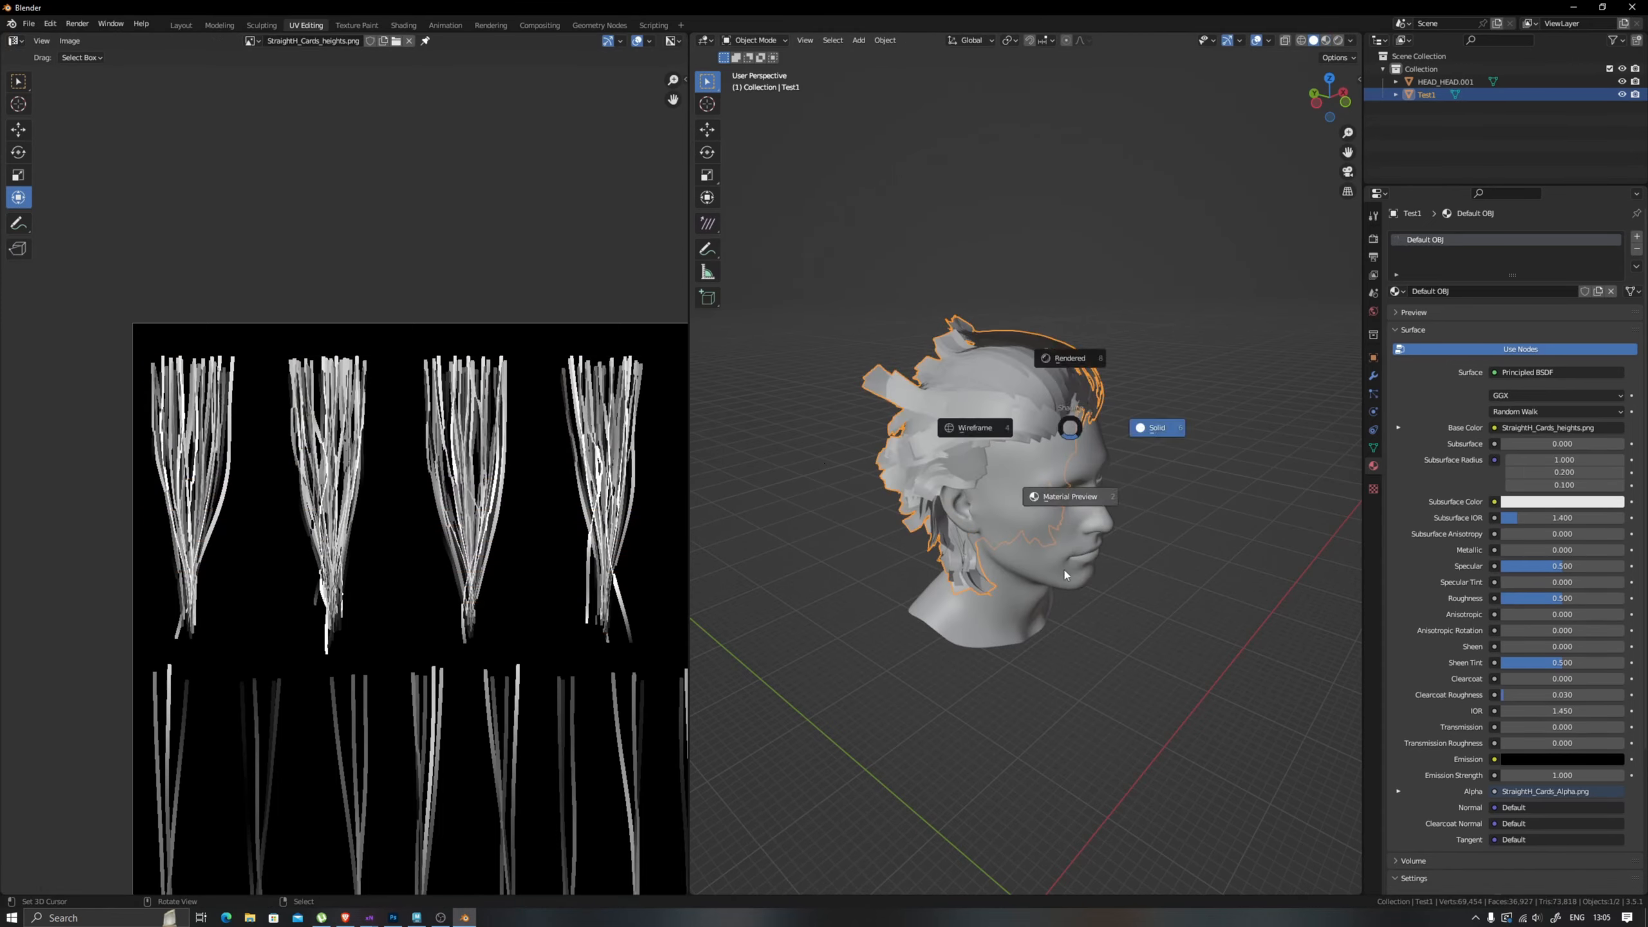
left_click(1063, 569)
key("alt+a")
mouse_move(1085, 436)
middle_mouse_down()
mouse_move(1150, 495)
mouse_move(1136, 428)
middle_mouse_up()
scroll(1084, 513, "up", 7)
middle_click_drag(1136, 428, 1022, 521, "shift")
scroll(1073, 470, "down", 7)
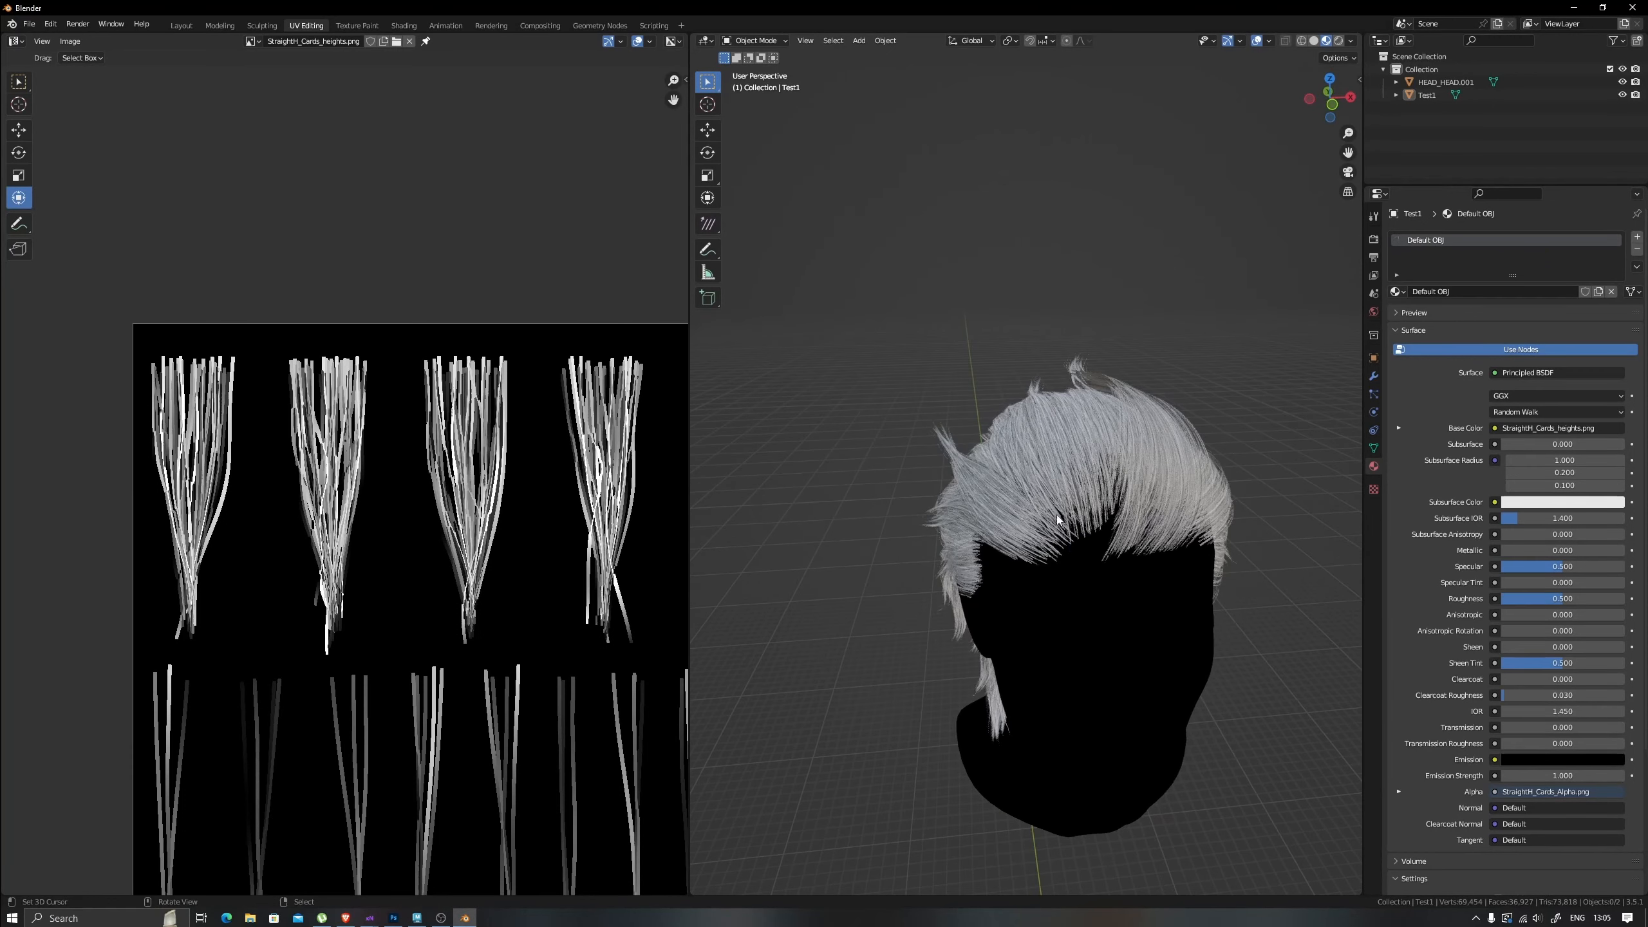
Return to Solid shading and duplicate the hair card object in place.
key("z")
right_click(1139, 466)
scroll(1137, 464, "down", 3)
middle_click_drag(1072, 439, 1111, 435)
scroll(1106, 430, "up", 3)
key("shift+d")
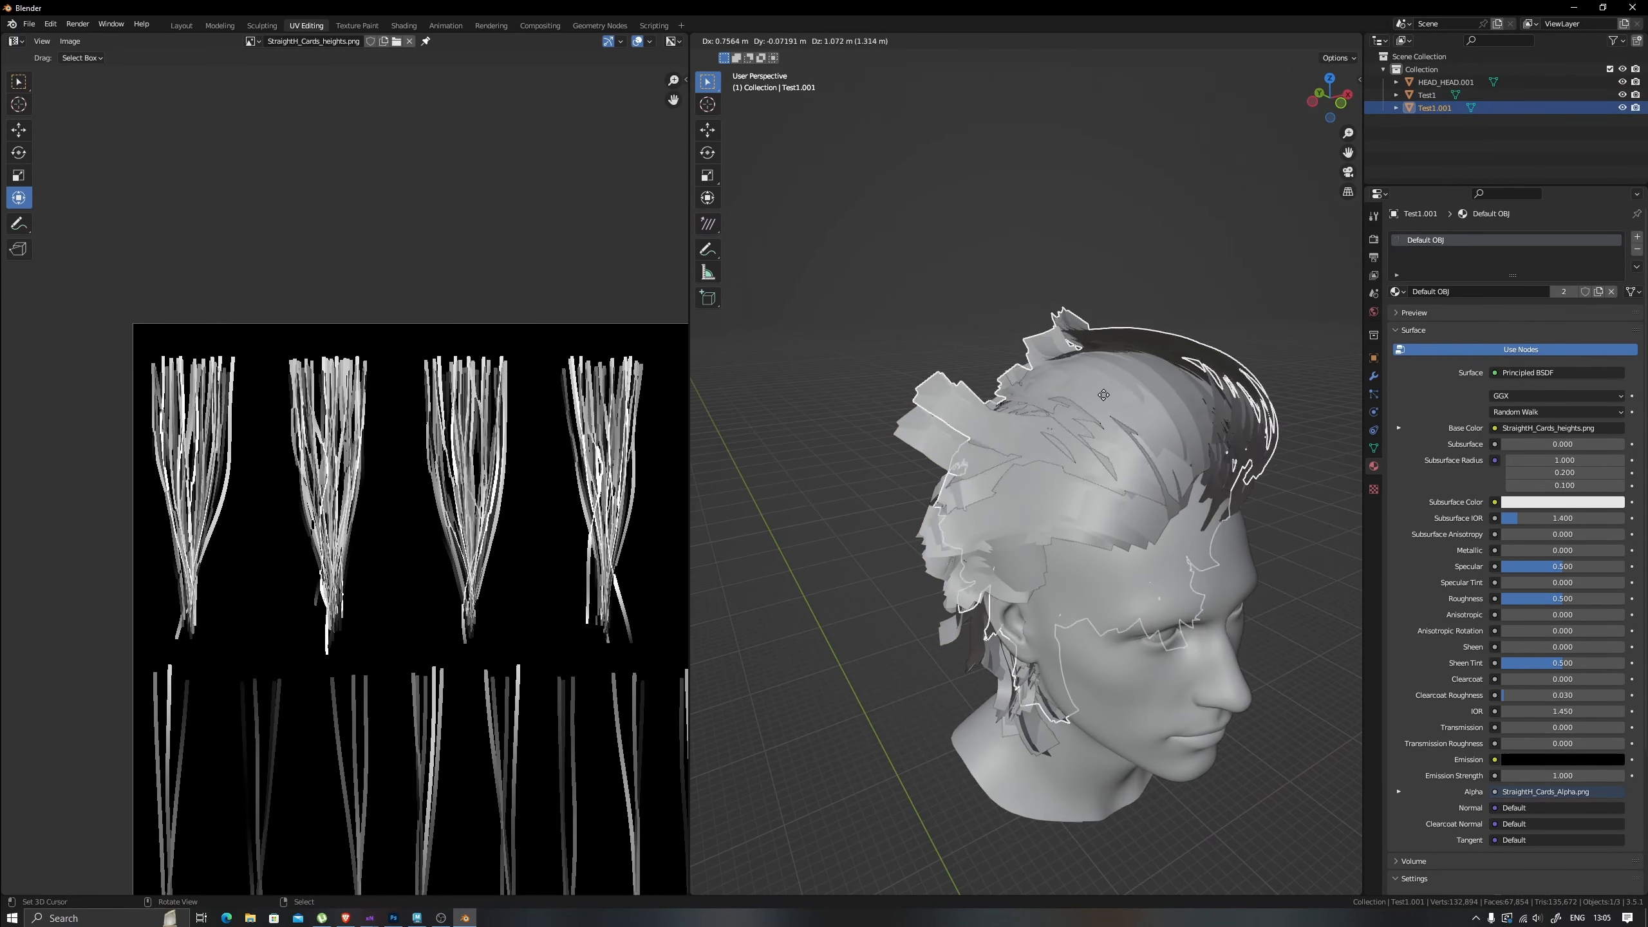
right_click(1196, 377)
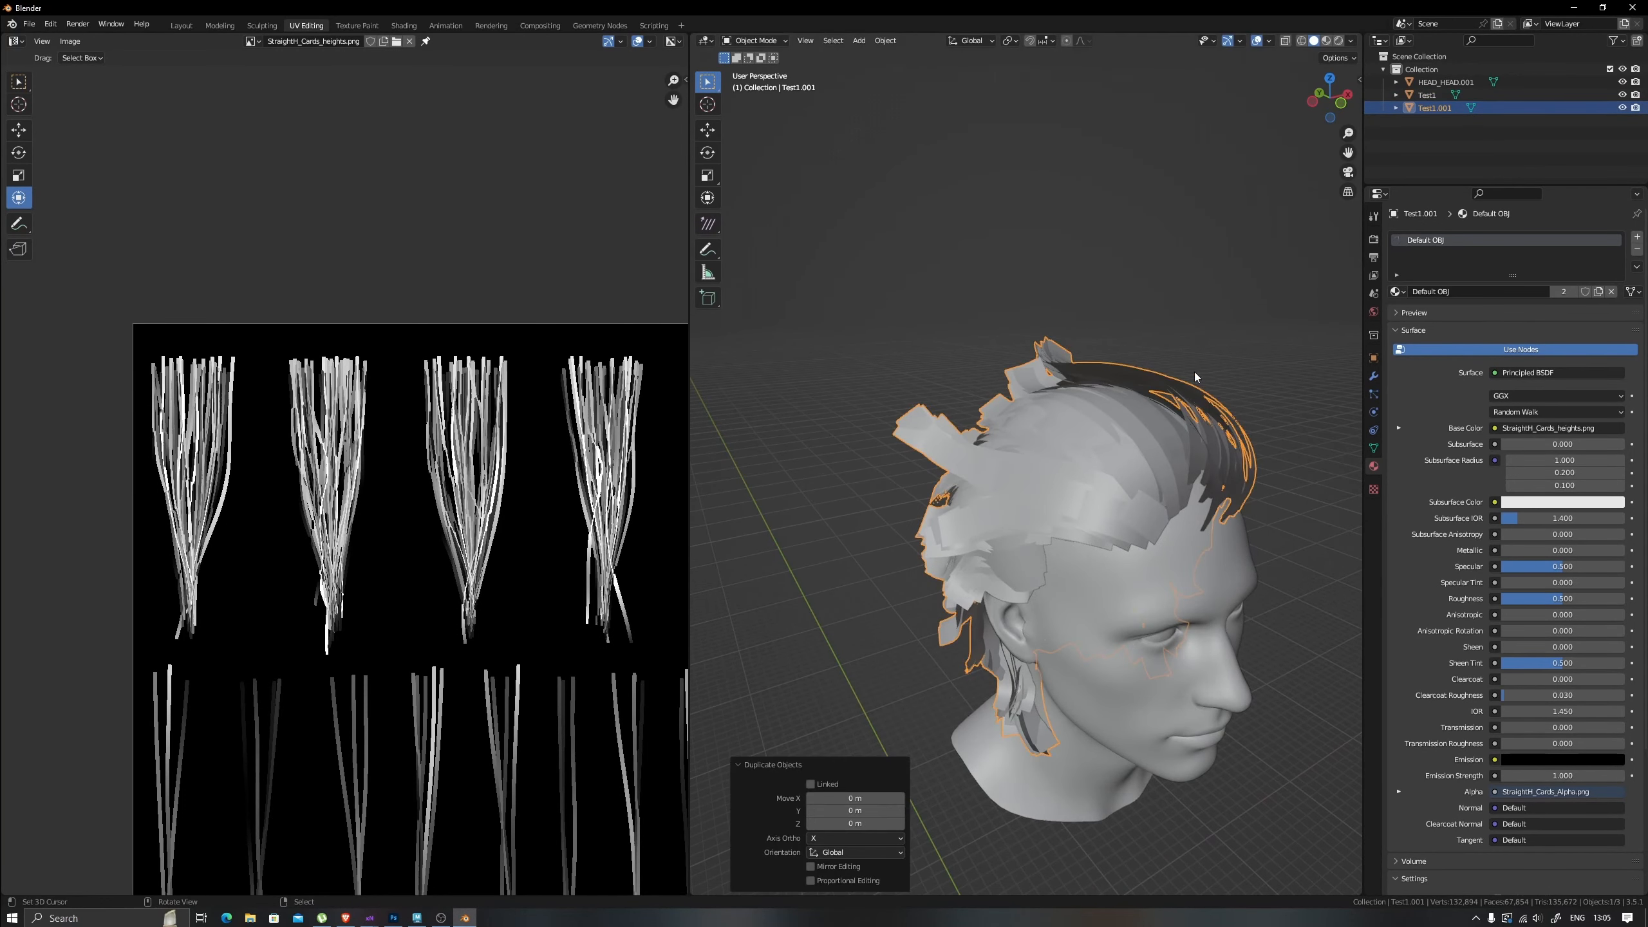
Hide the original hair object and open the duplicate's mesh for editing.
left_click(1449, 109)
key("Tab")
scroll(1129, 370, "up", 1)
scroll(477, 448, "up", 1)
scroll(468, 451, "down", 4)
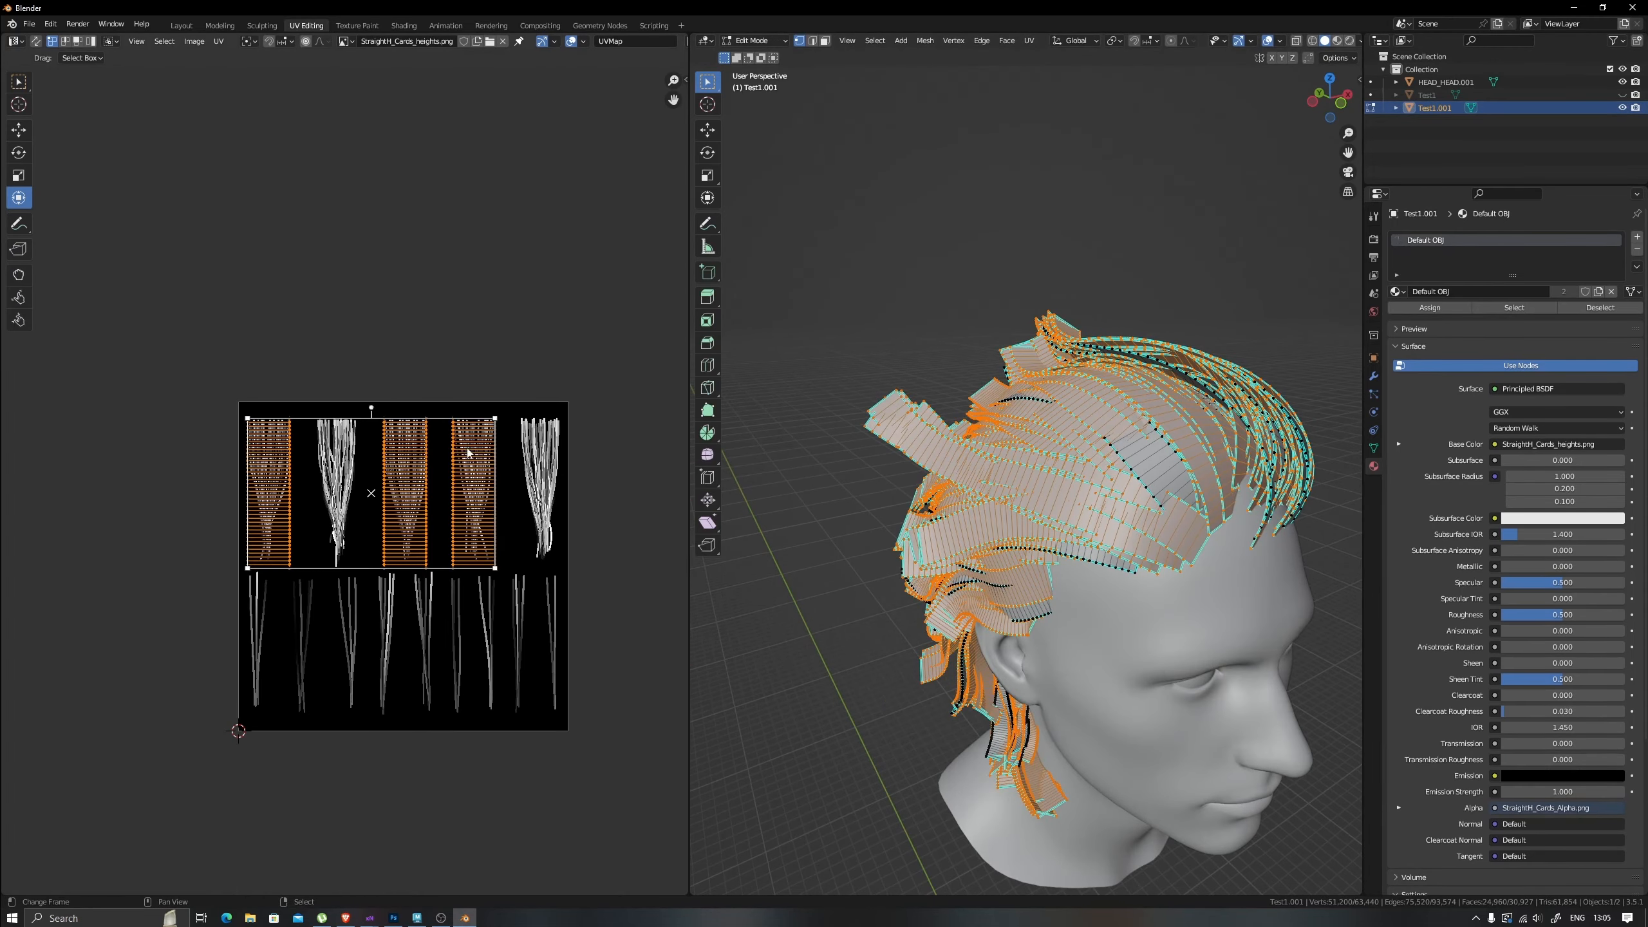
Turn on UV sync selection in edge mode and select the upper edges of all four card UV groups.
middle_click_drag(468, 452, 413, 456)
scroll(346, 481, "up", 2)
key("alt+a")
scroll(340, 479, "up", 2)
key("2")
scroll(339, 480, "down", 2)
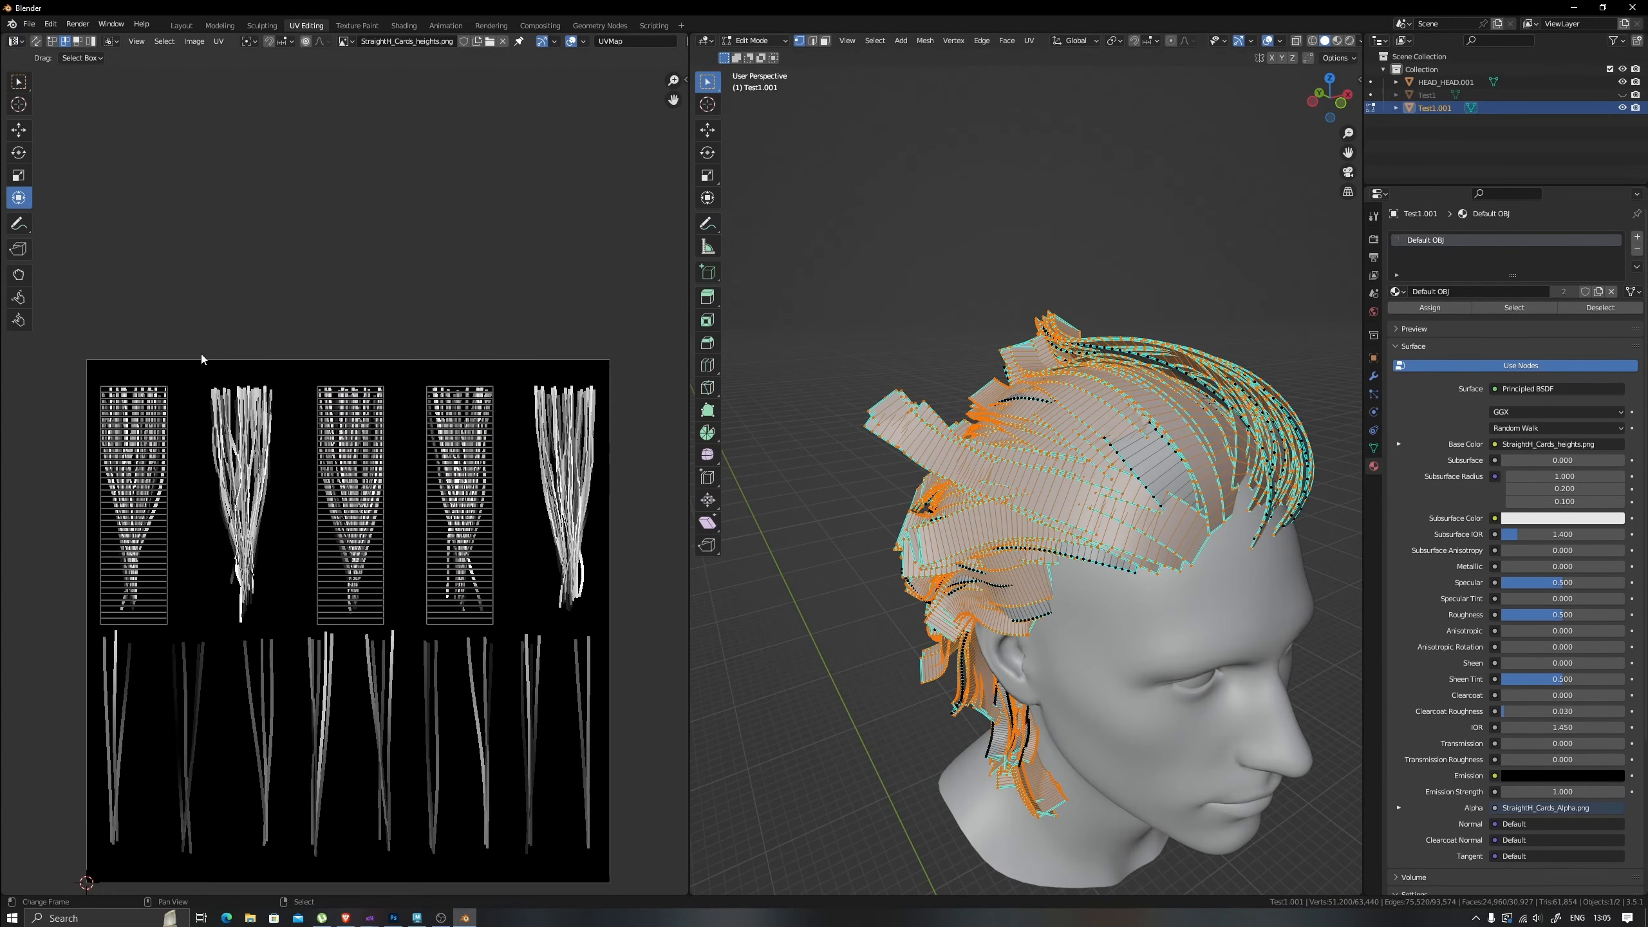
left_click(64, 41)
key("alt+a")
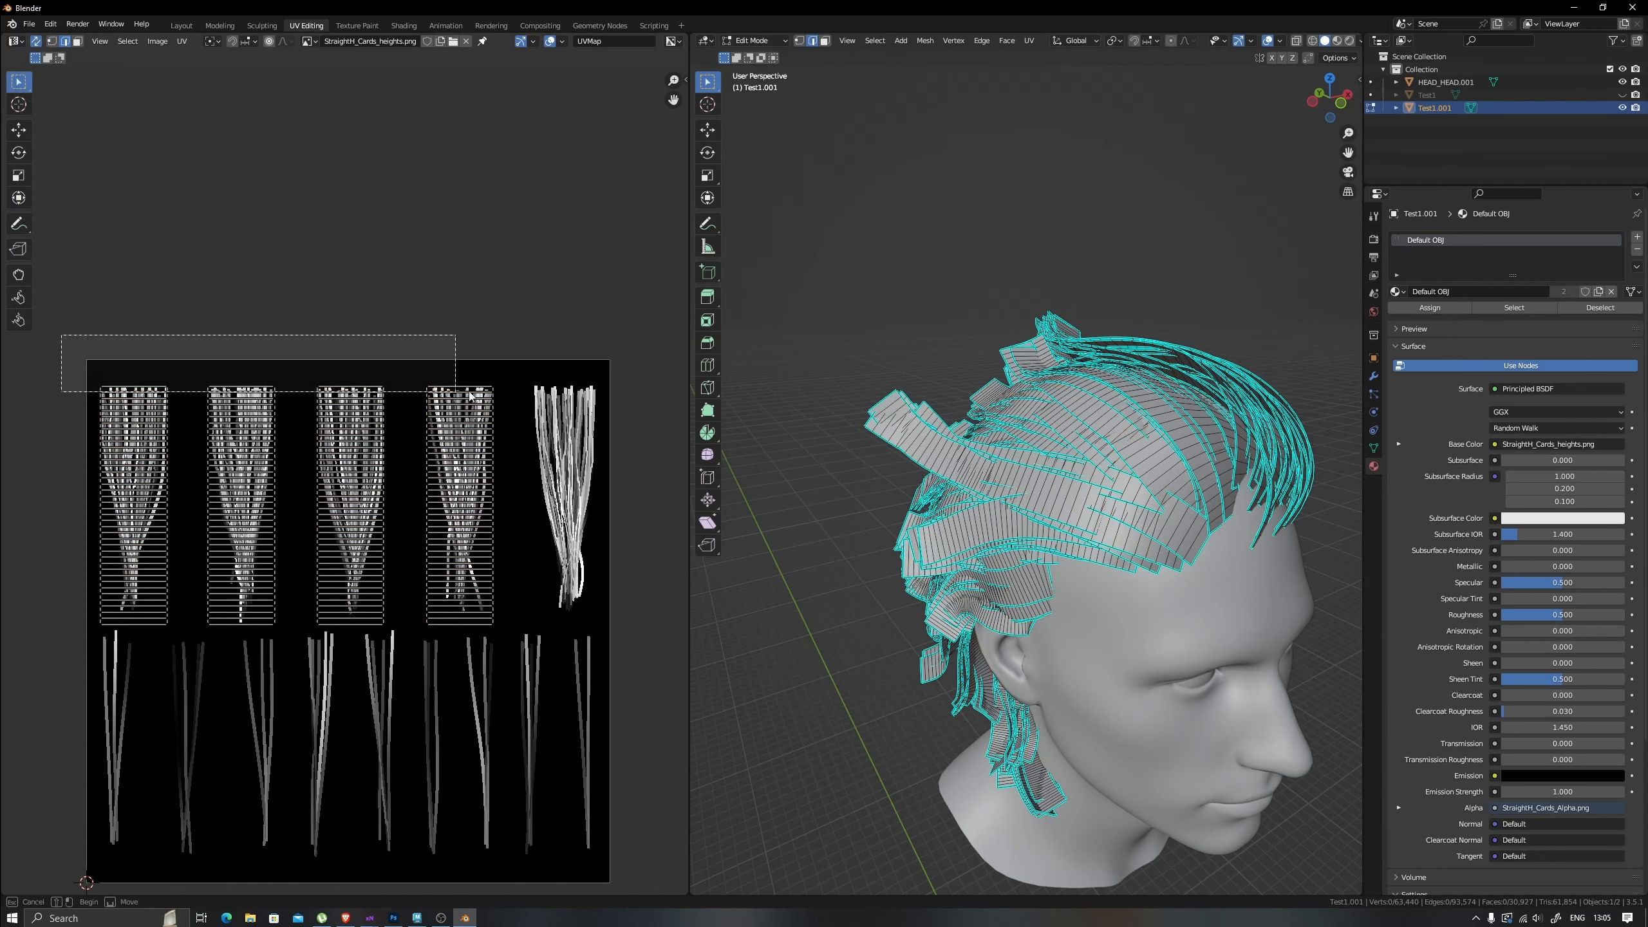
left_click_drag(565, 391, 566, 390)
Extend the selected edges to their edge rings and collapse them to reduce every card to a single line.
middle_click_drag(973, 455, 1083, 418)
key("q")
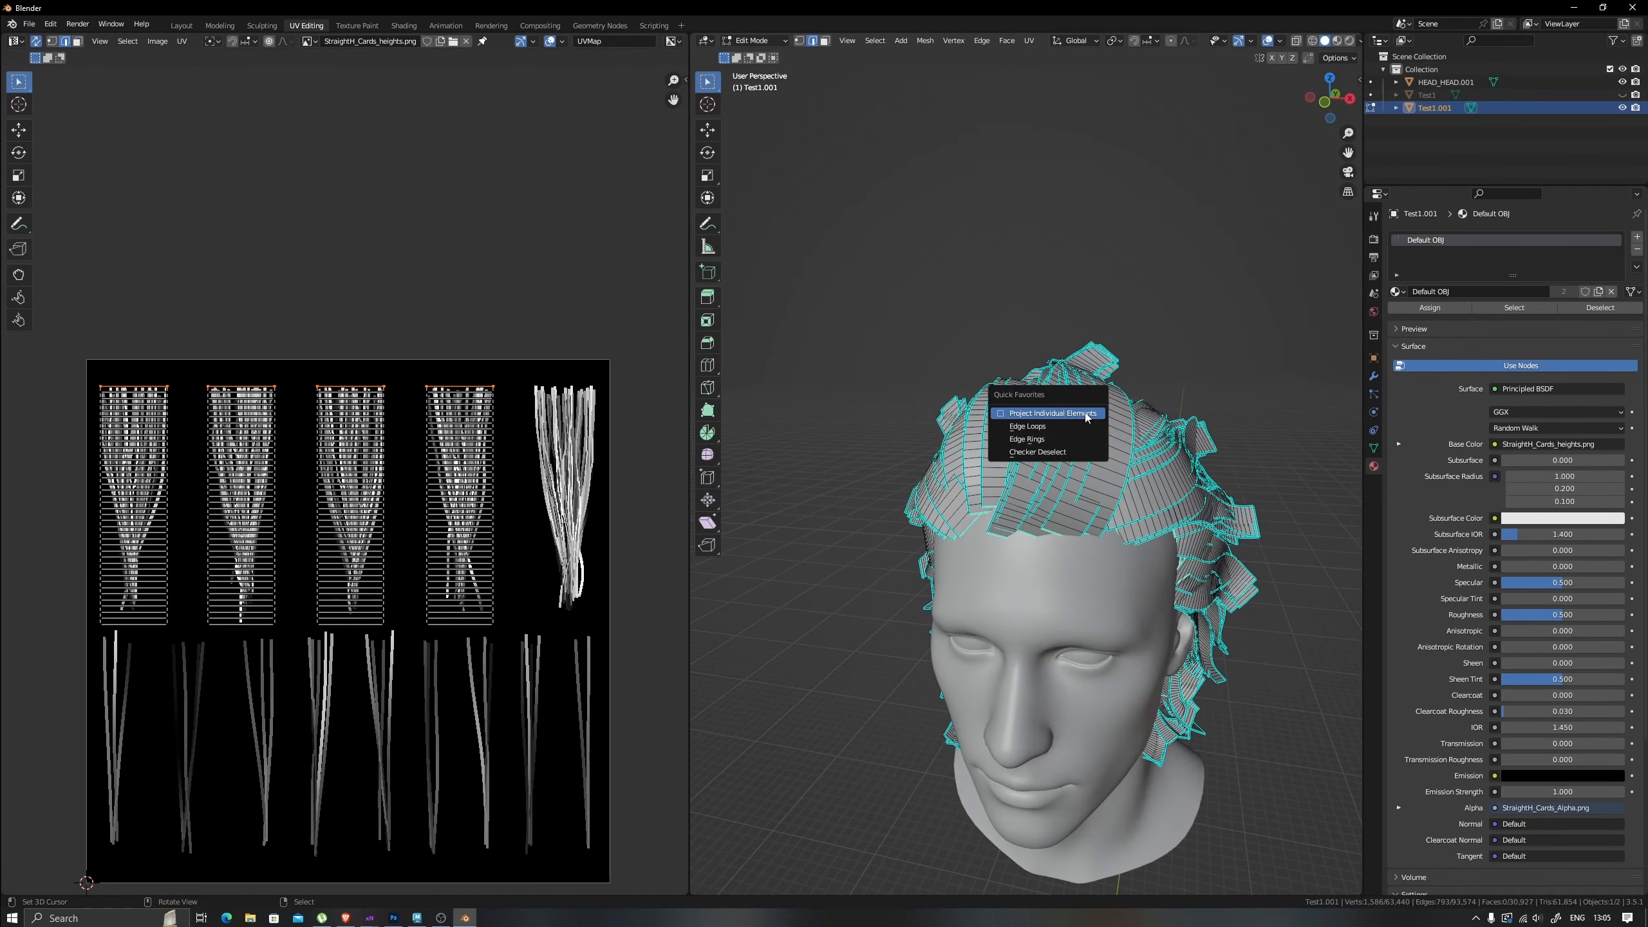
left_click(1057, 426)
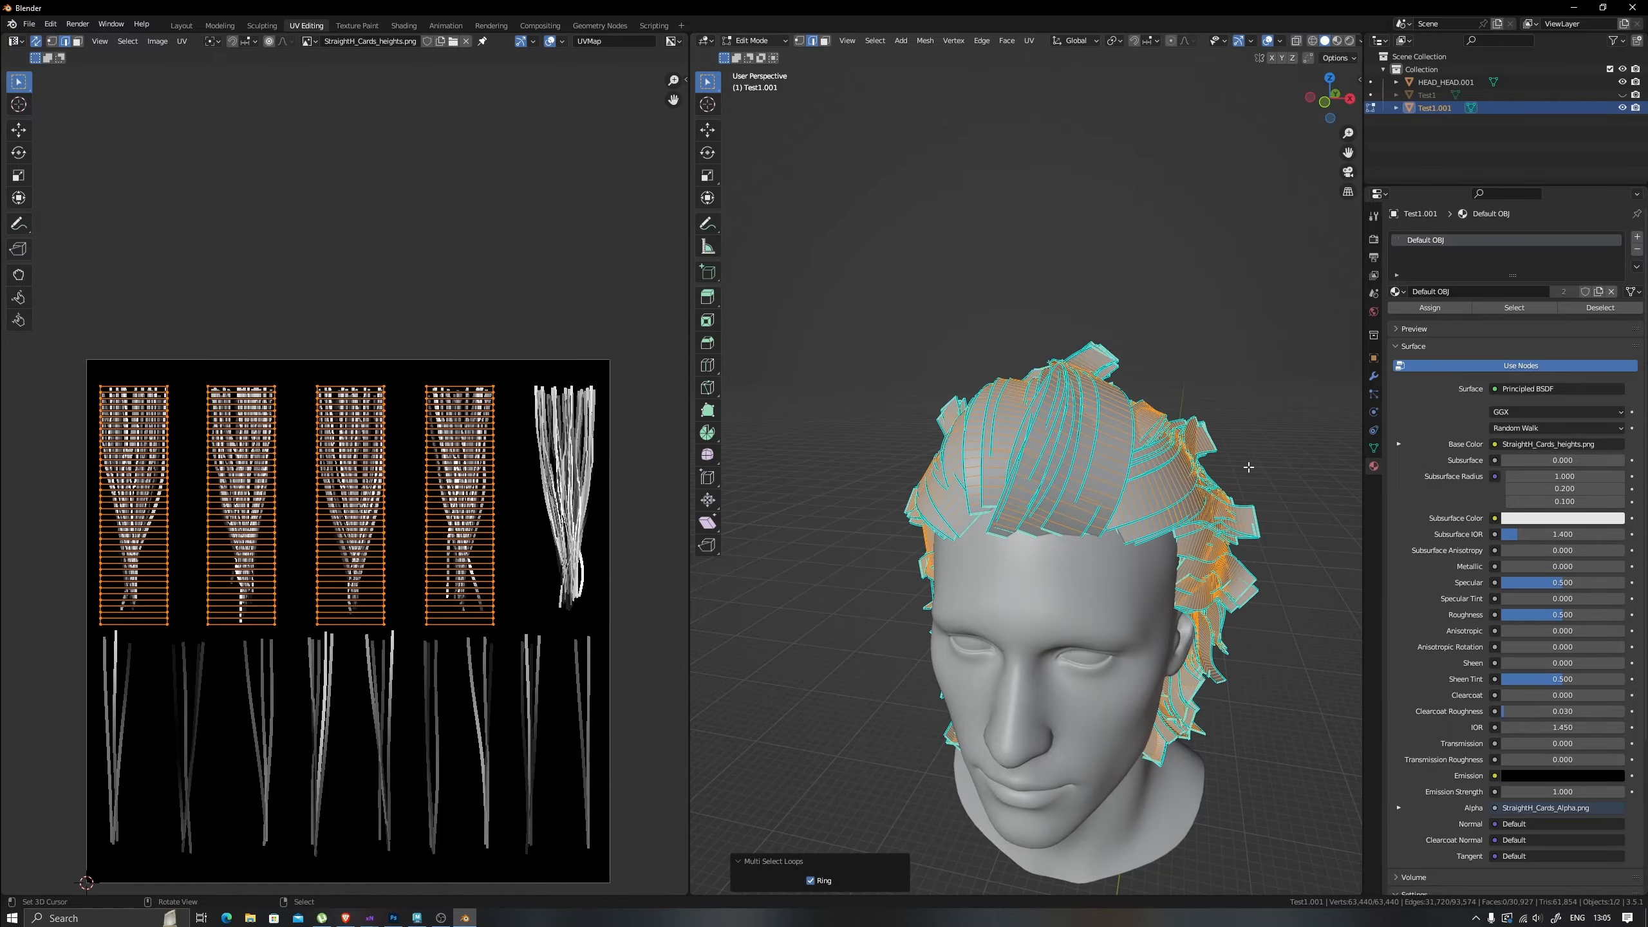
key("x")
left_click(1233, 604)
middle_click_drag(1264, 565, 1220, 496)
Select all vertices of the collapsed hair strands and Un-Subdivide them with 1 iteration.
key("1")
key("alt+a")
scroll(1103, 487, "up", 3)
key("a")
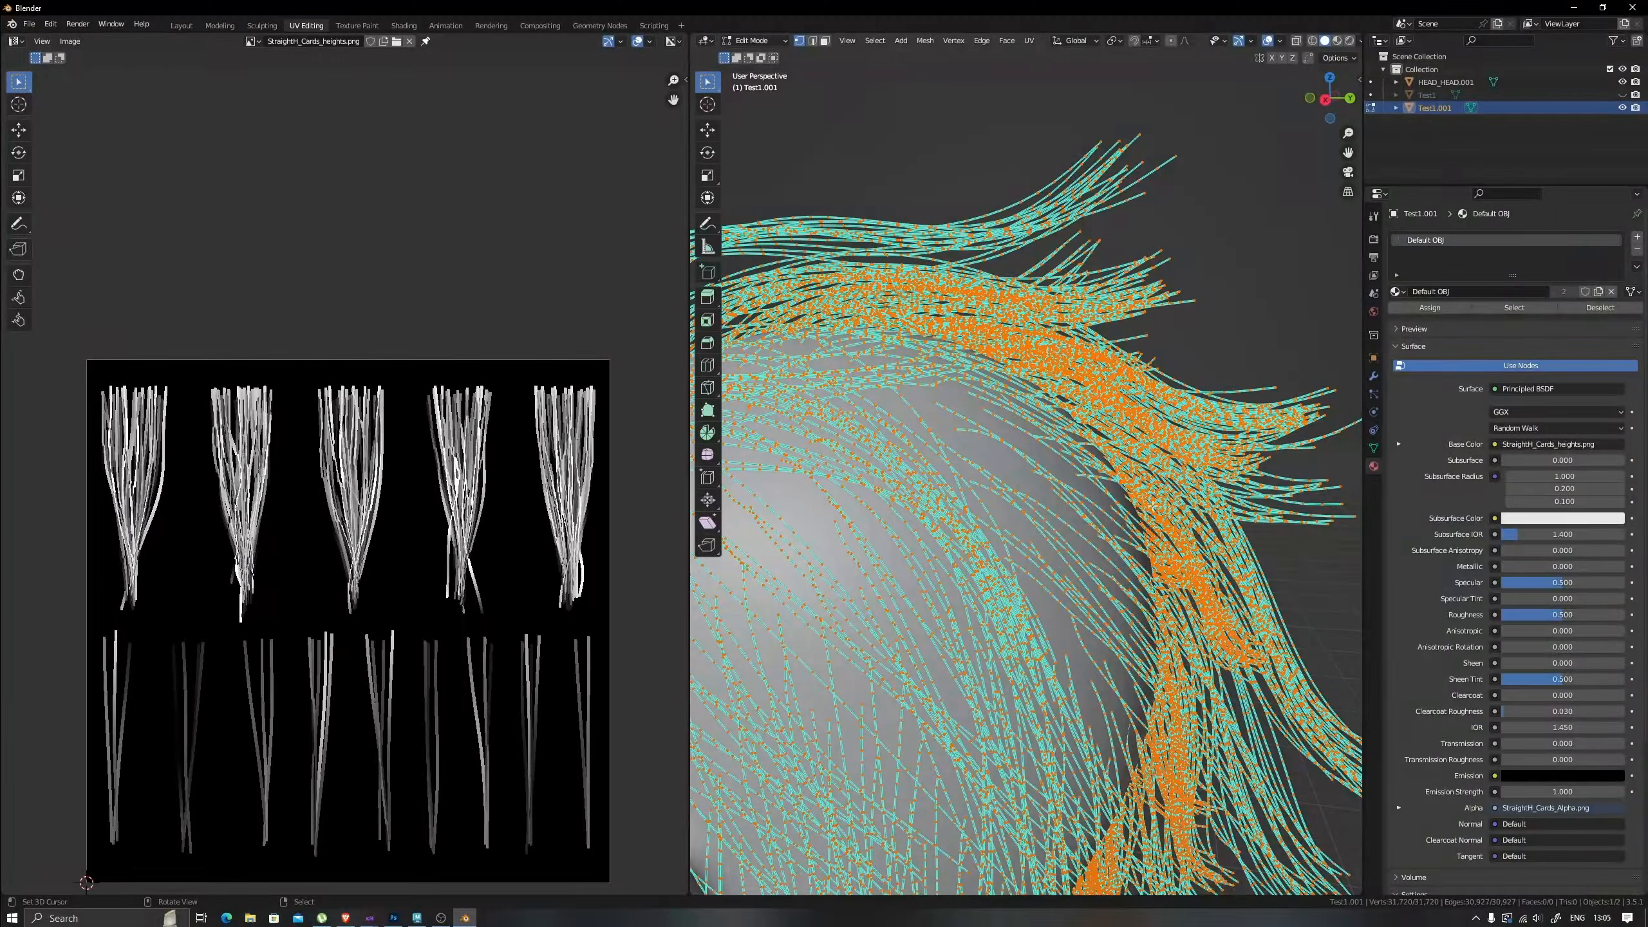
middle_click_drag(1039, 480, 1066, 448)
key("ctrl+e")
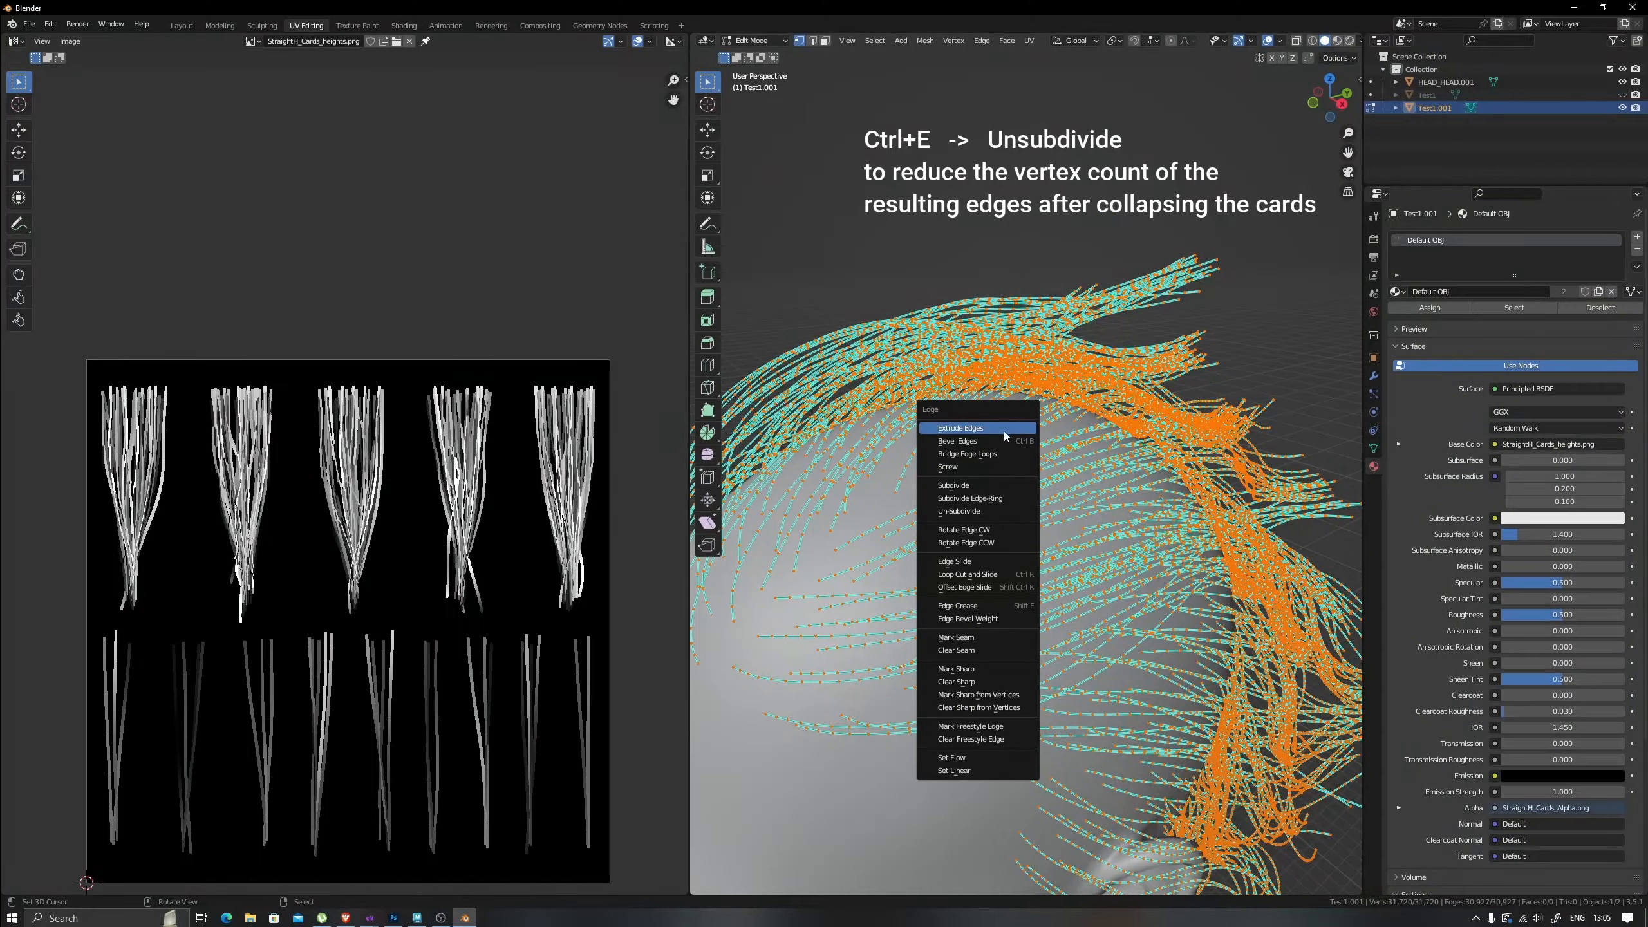
left_click(994, 511)
scroll(974, 585, "down", 4)
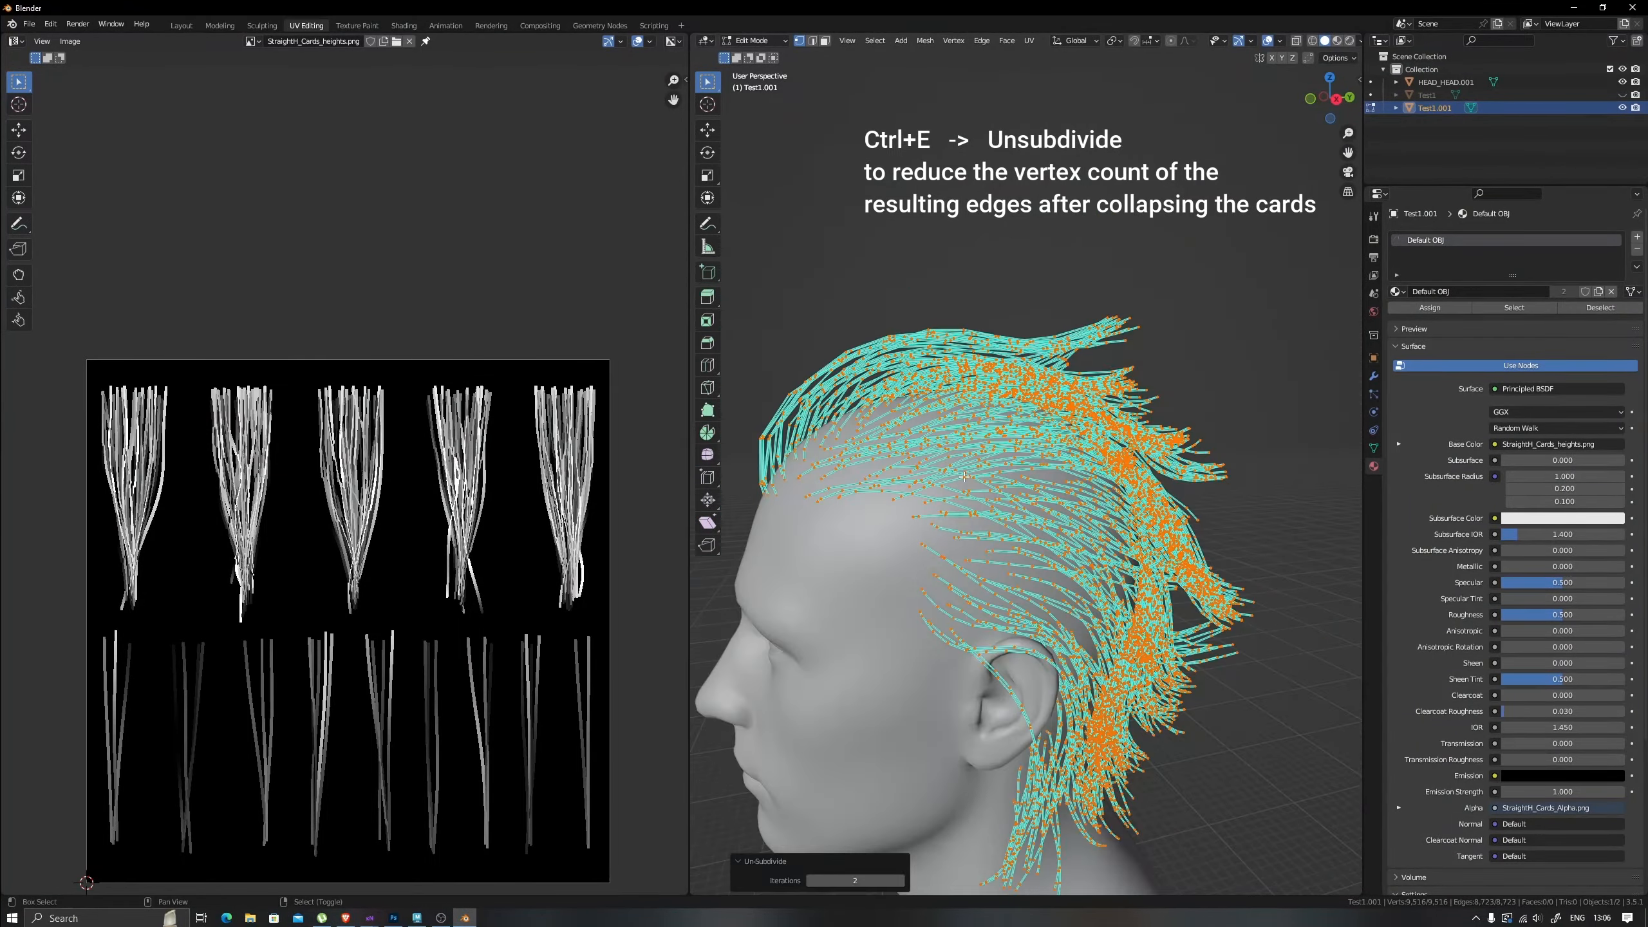
scroll(950, 632, "up", 5)
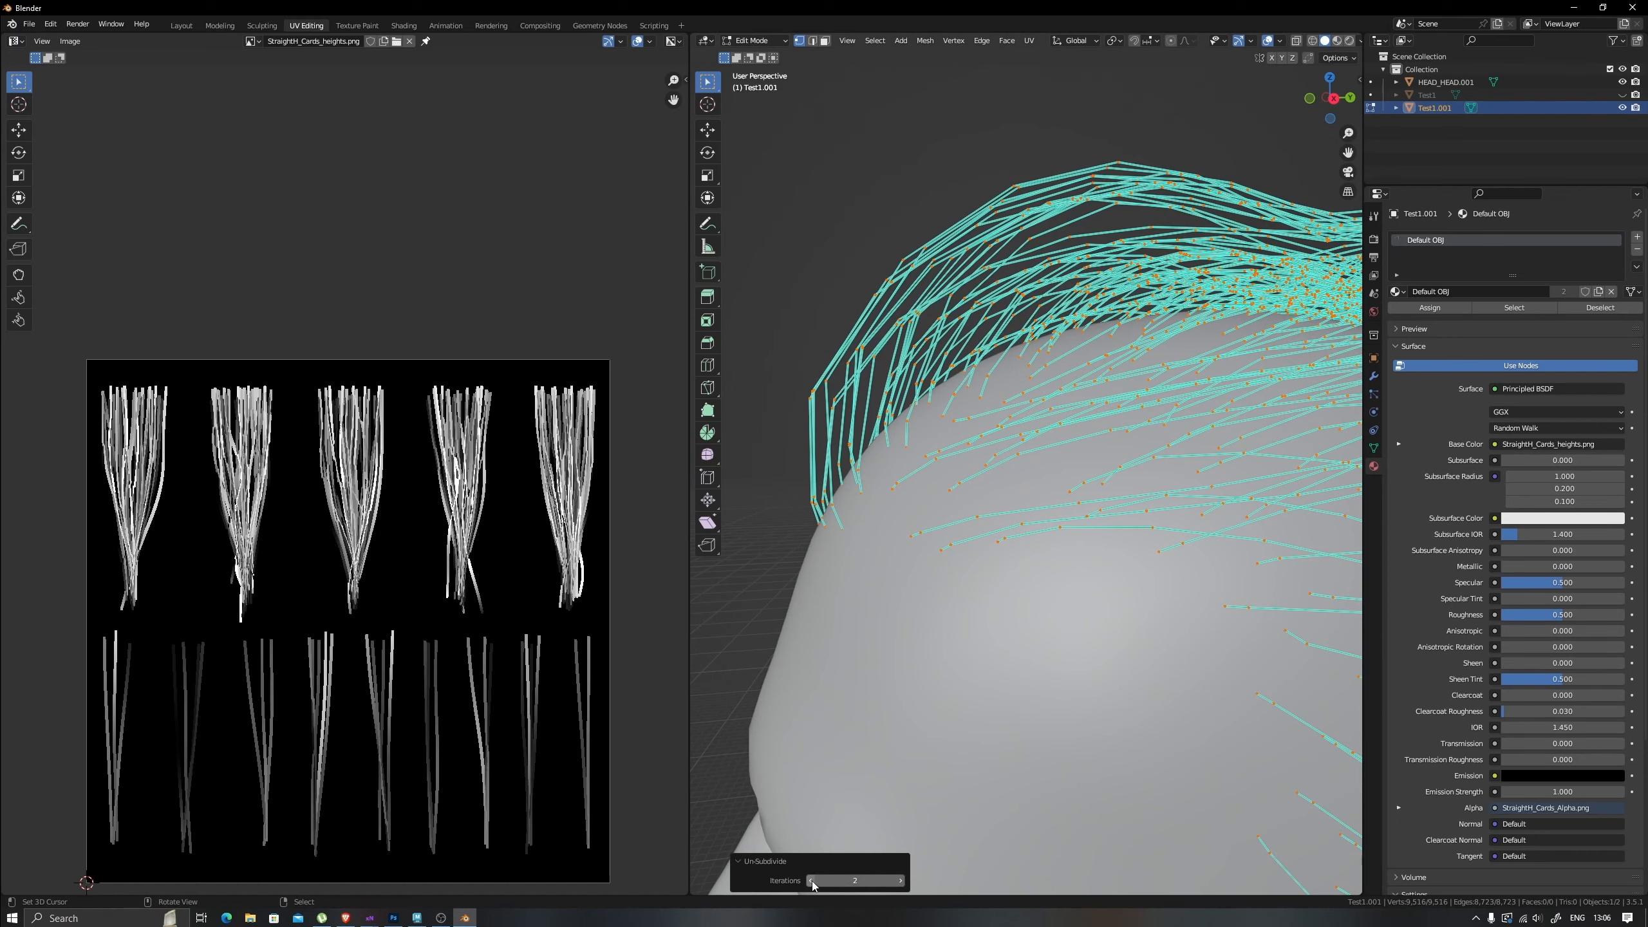
left_click(811, 880)
Clear the sharp marks from all hair strand edges and return to Object Mode.
scroll(923, 463, "down", 5)
middle_click_drag(974, 461, 1178, 468)
scroll(1105, 496, "up", 3)
key("ctrl+e")
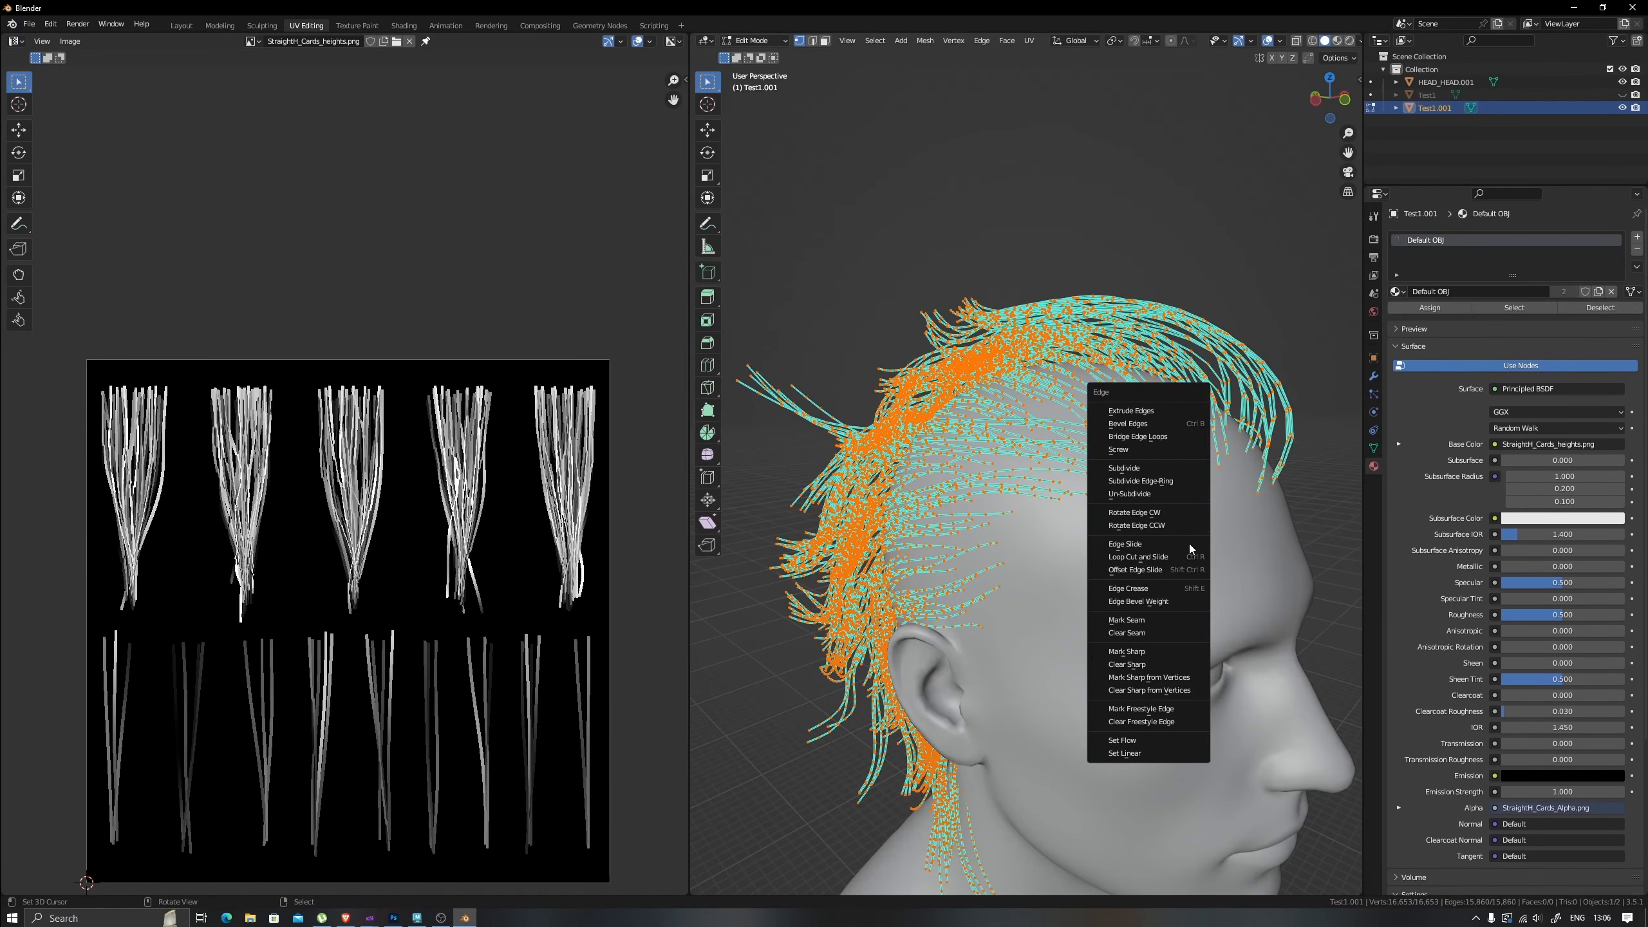
left_click(1130, 665)
key("Tab")
Convert the hair strand mesh to a curve object.
middle_click_drag(1066, 380, 1179, 381)
scroll(1106, 365, "down", 4)
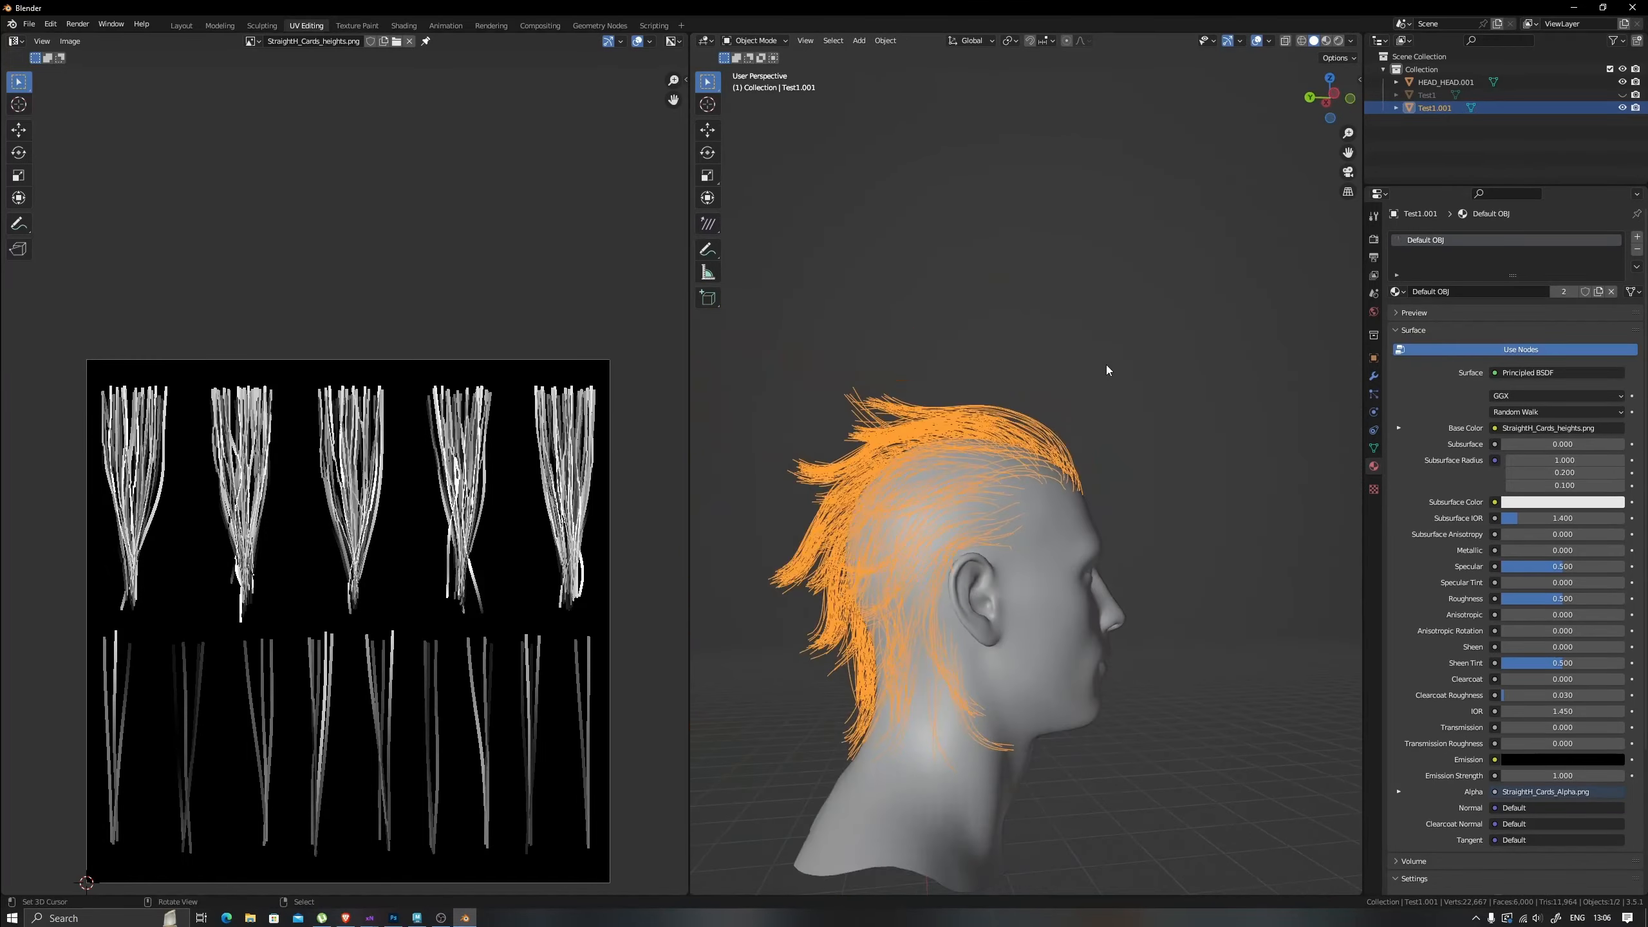
scroll(1074, 391, "up", 6)
key("w")
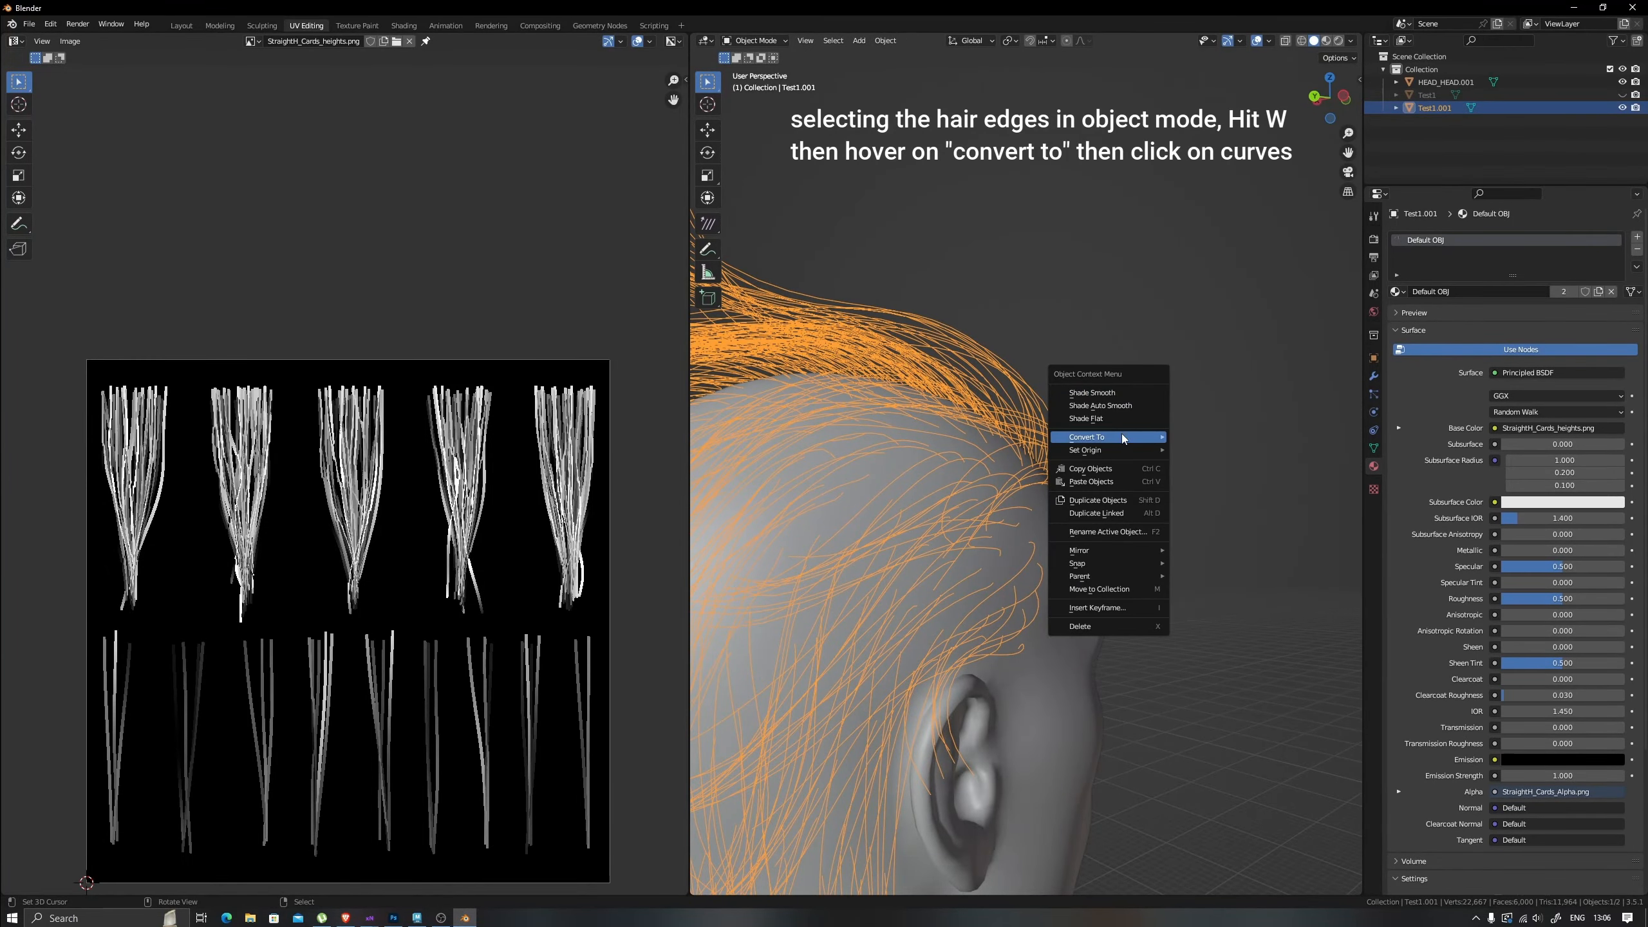
left_click(1210, 435)
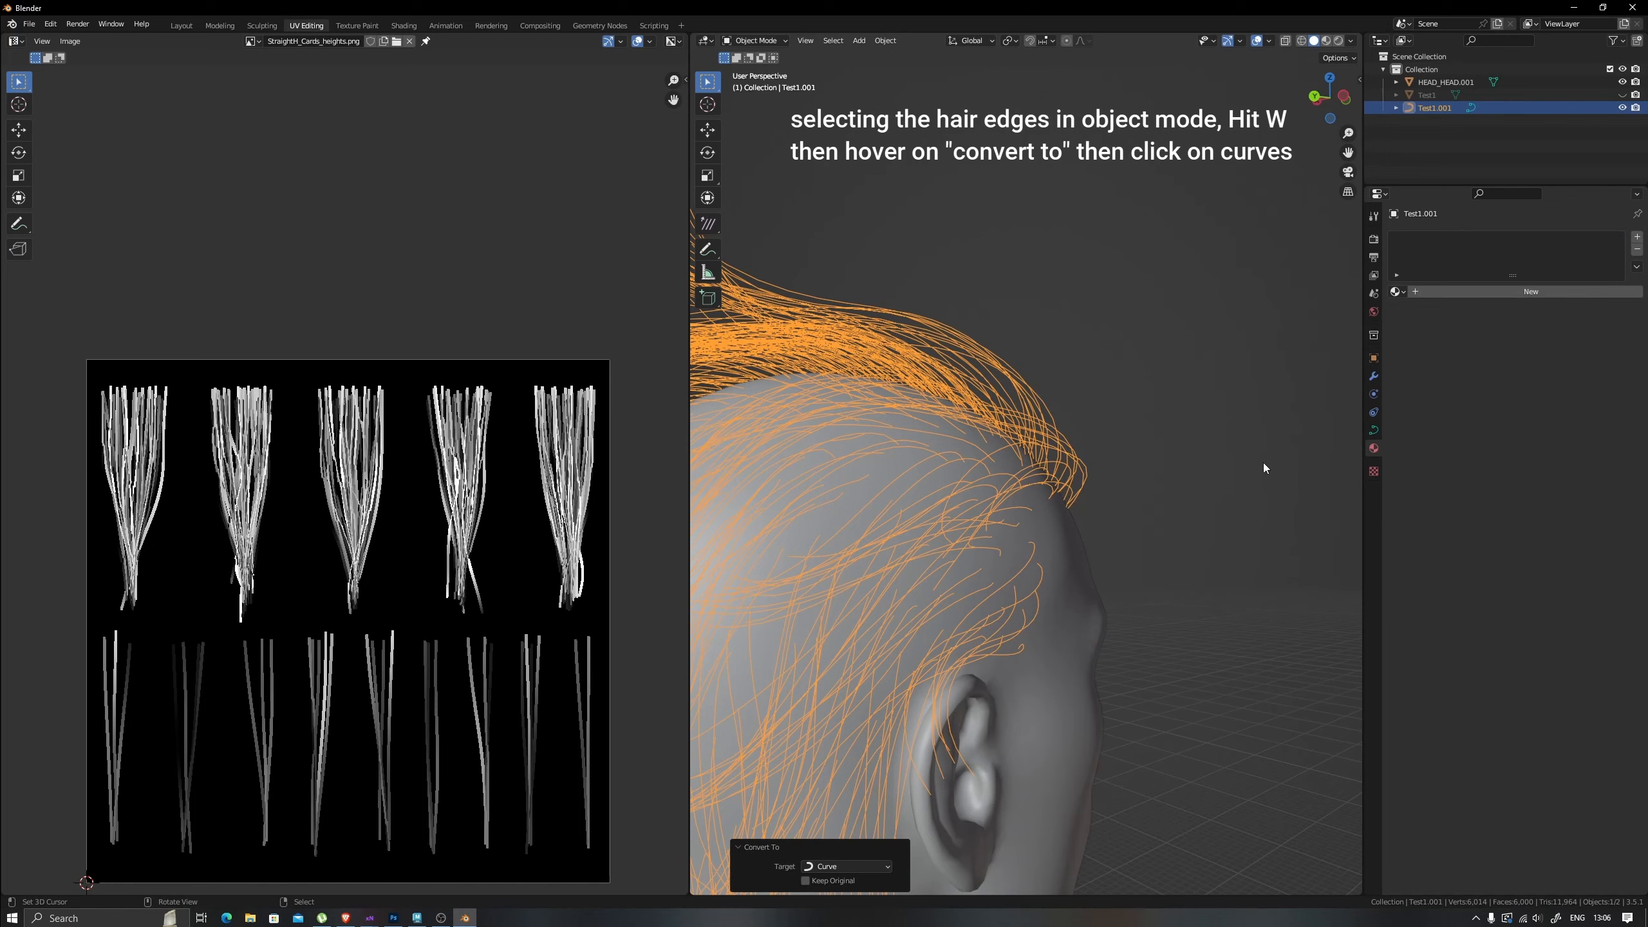
Check the converted hair curves in Edit Mode and open their curve data properties.
scroll(1110, 486, "down", 4)
key("Tab")
key("Tab")
scroll(1180, 475, "down", 2)
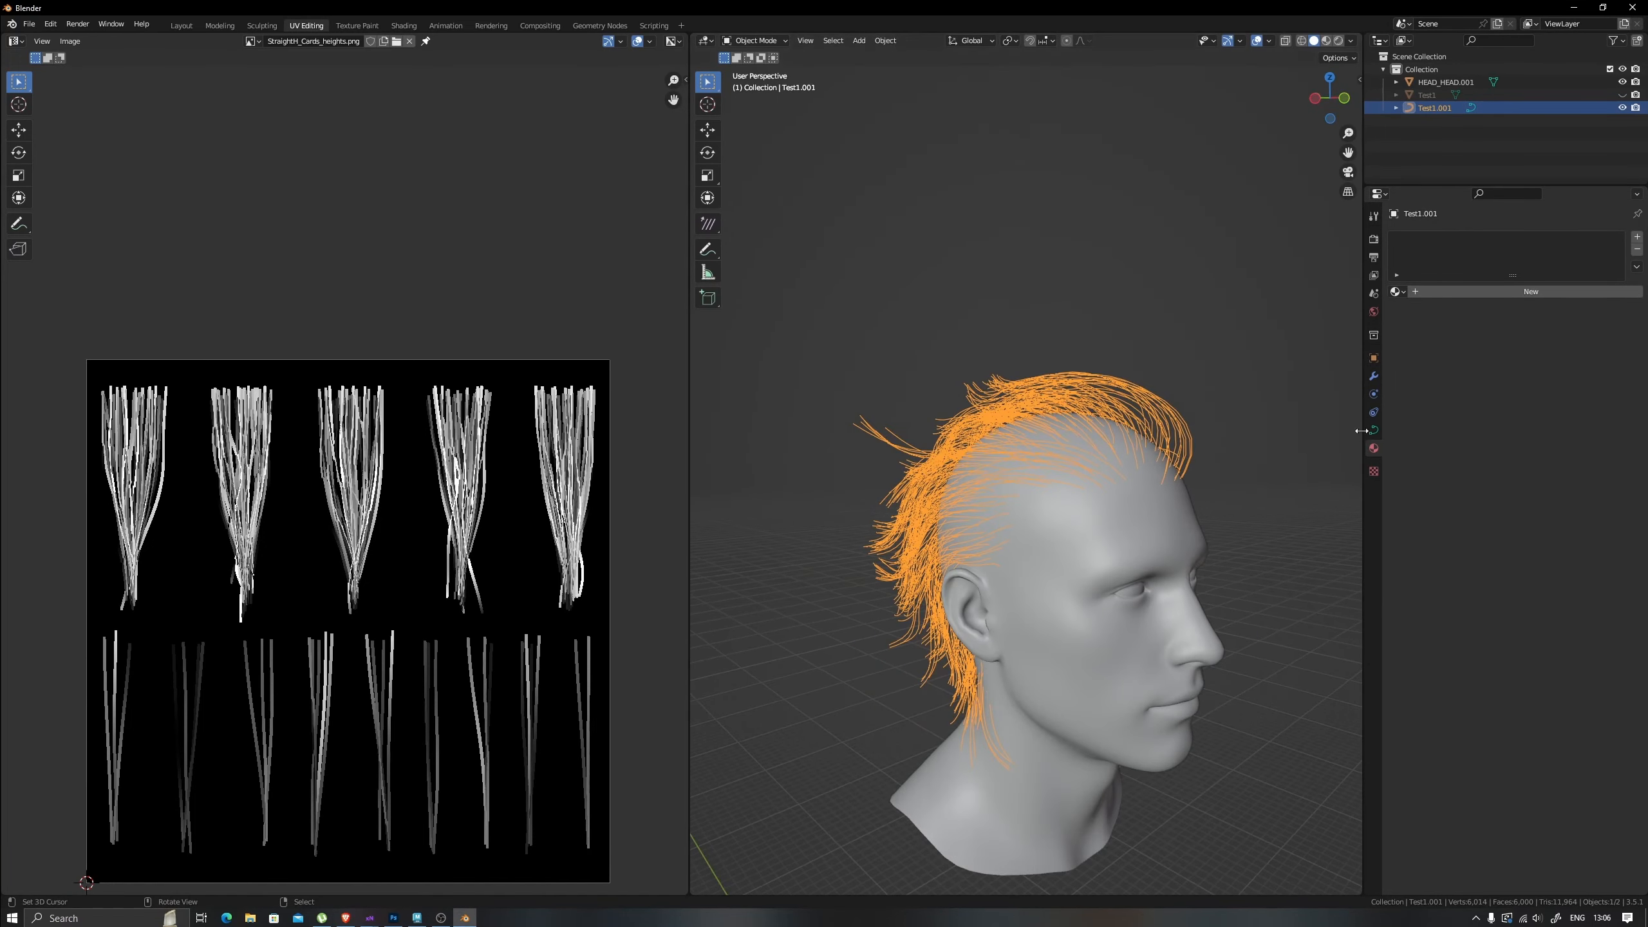
left_click(1374, 430)
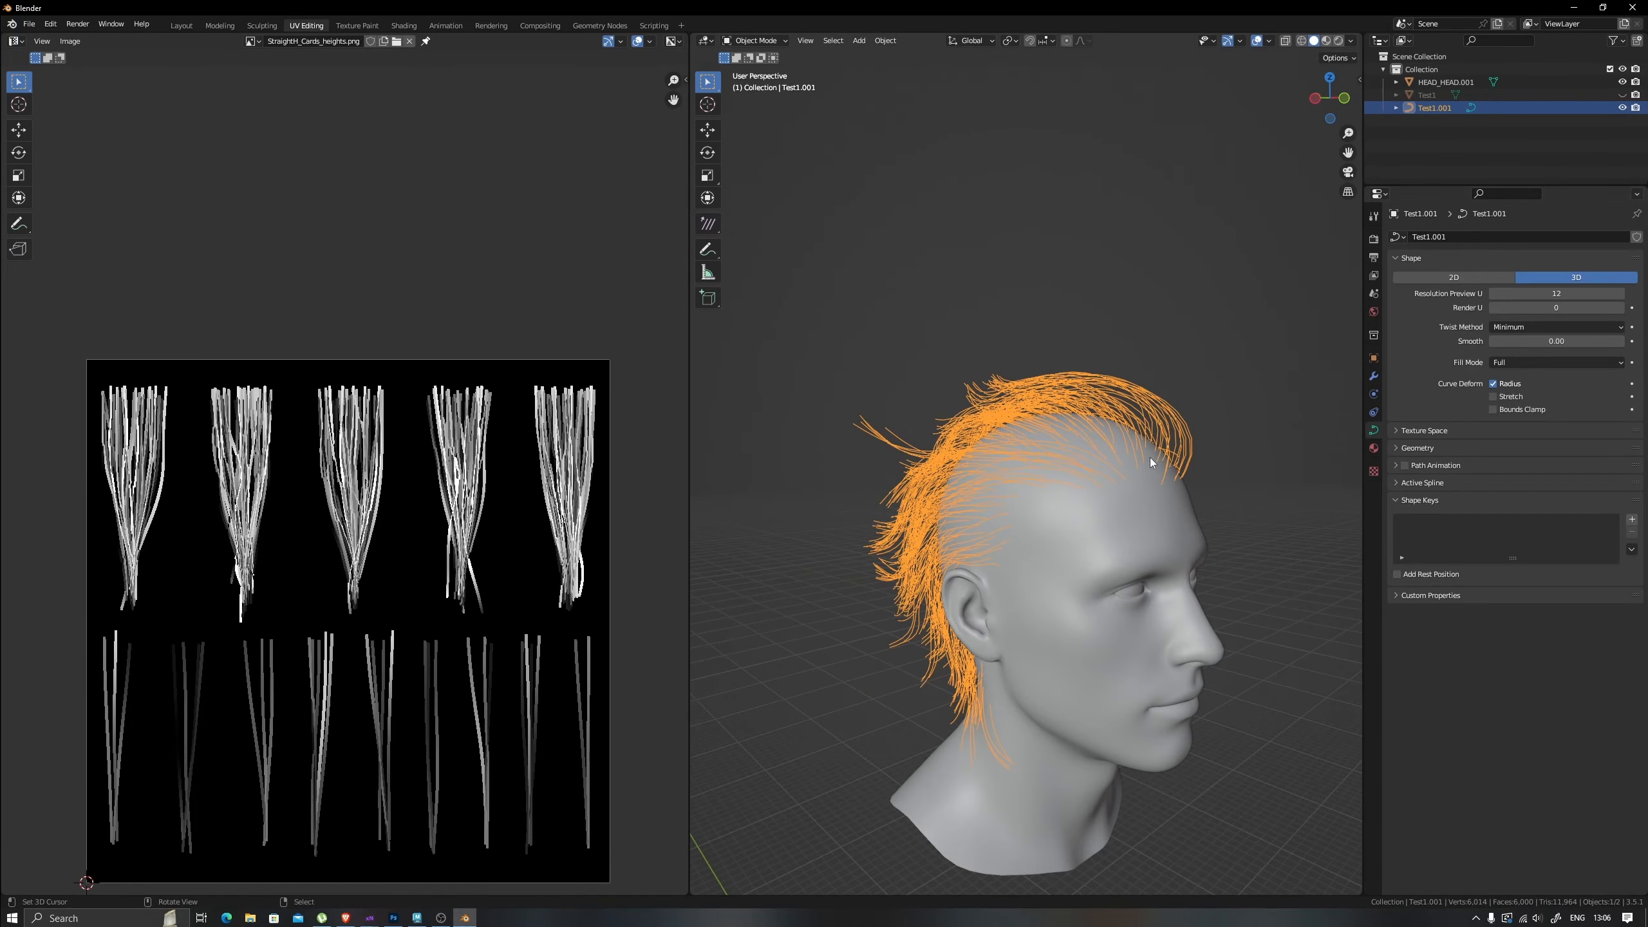
Set the hair curves' geometry Extrude to 0.5 m to turn the strands into ribbons.
scroll(1110, 459, "up", 5)
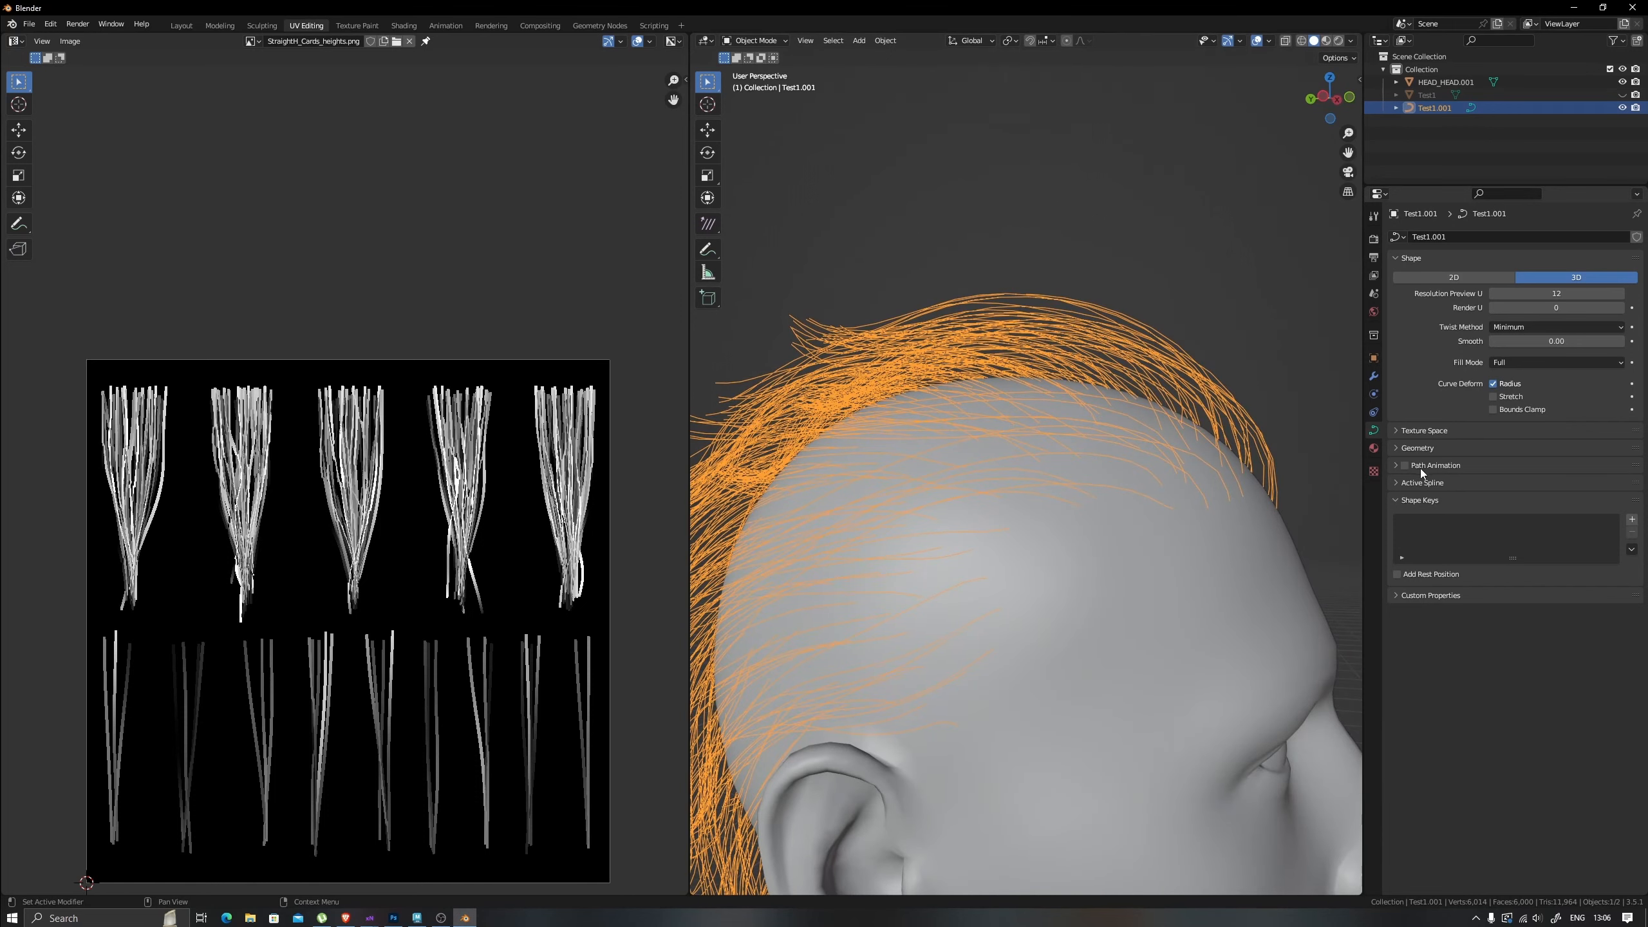
left_click(1422, 447)
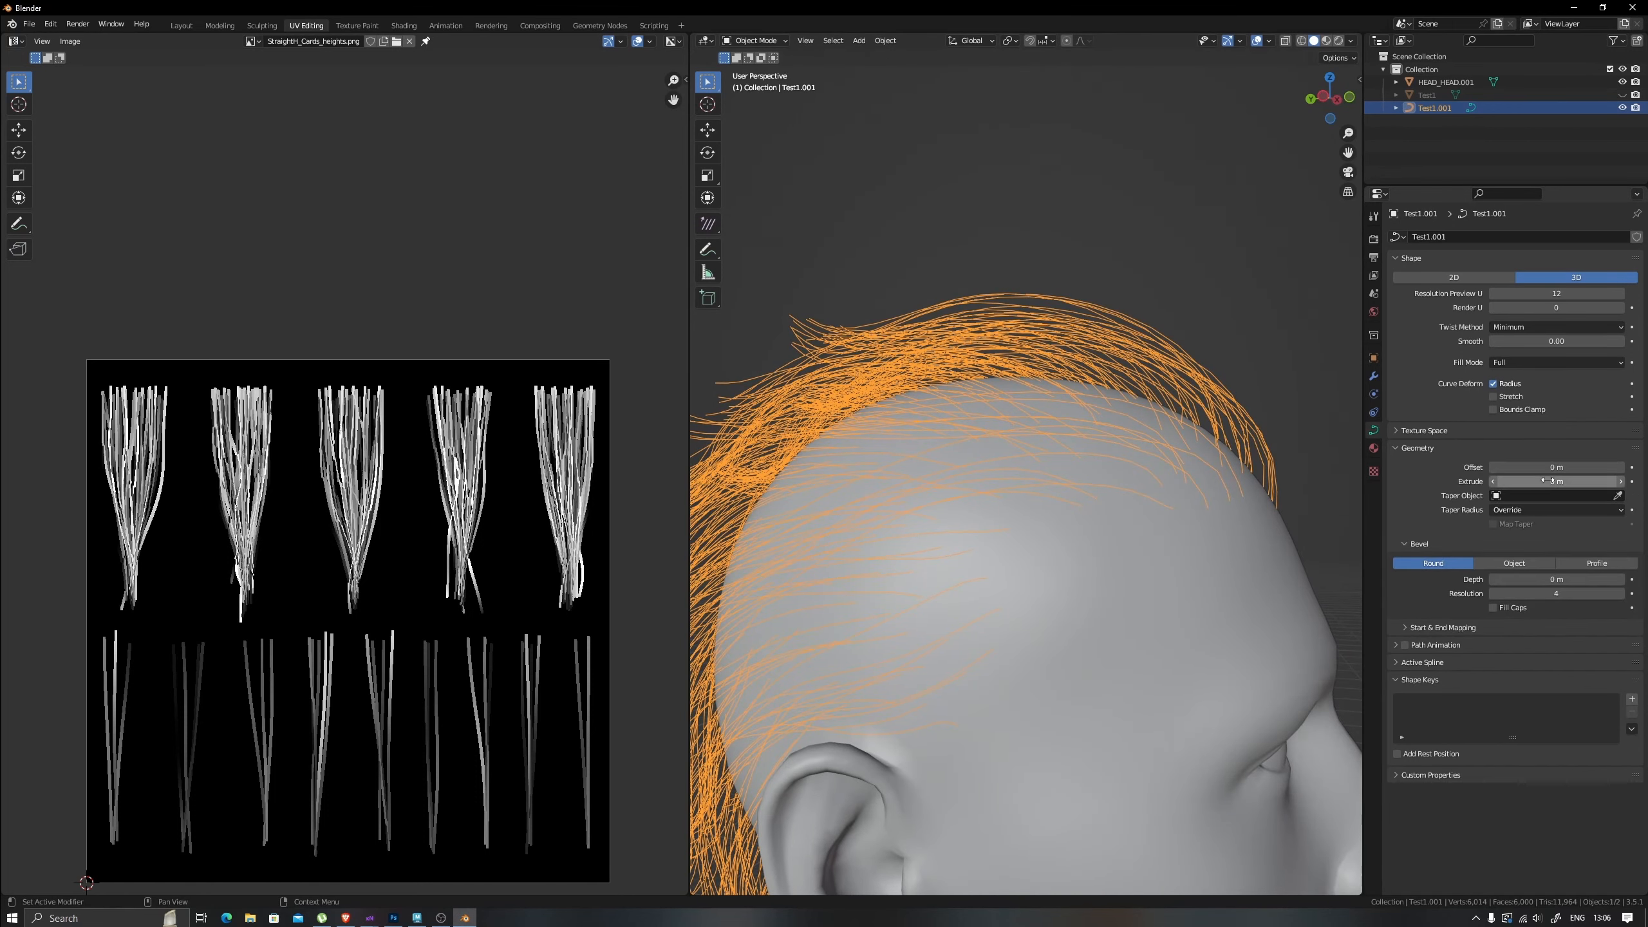
left_click_drag(1551, 481, 1573, 481)
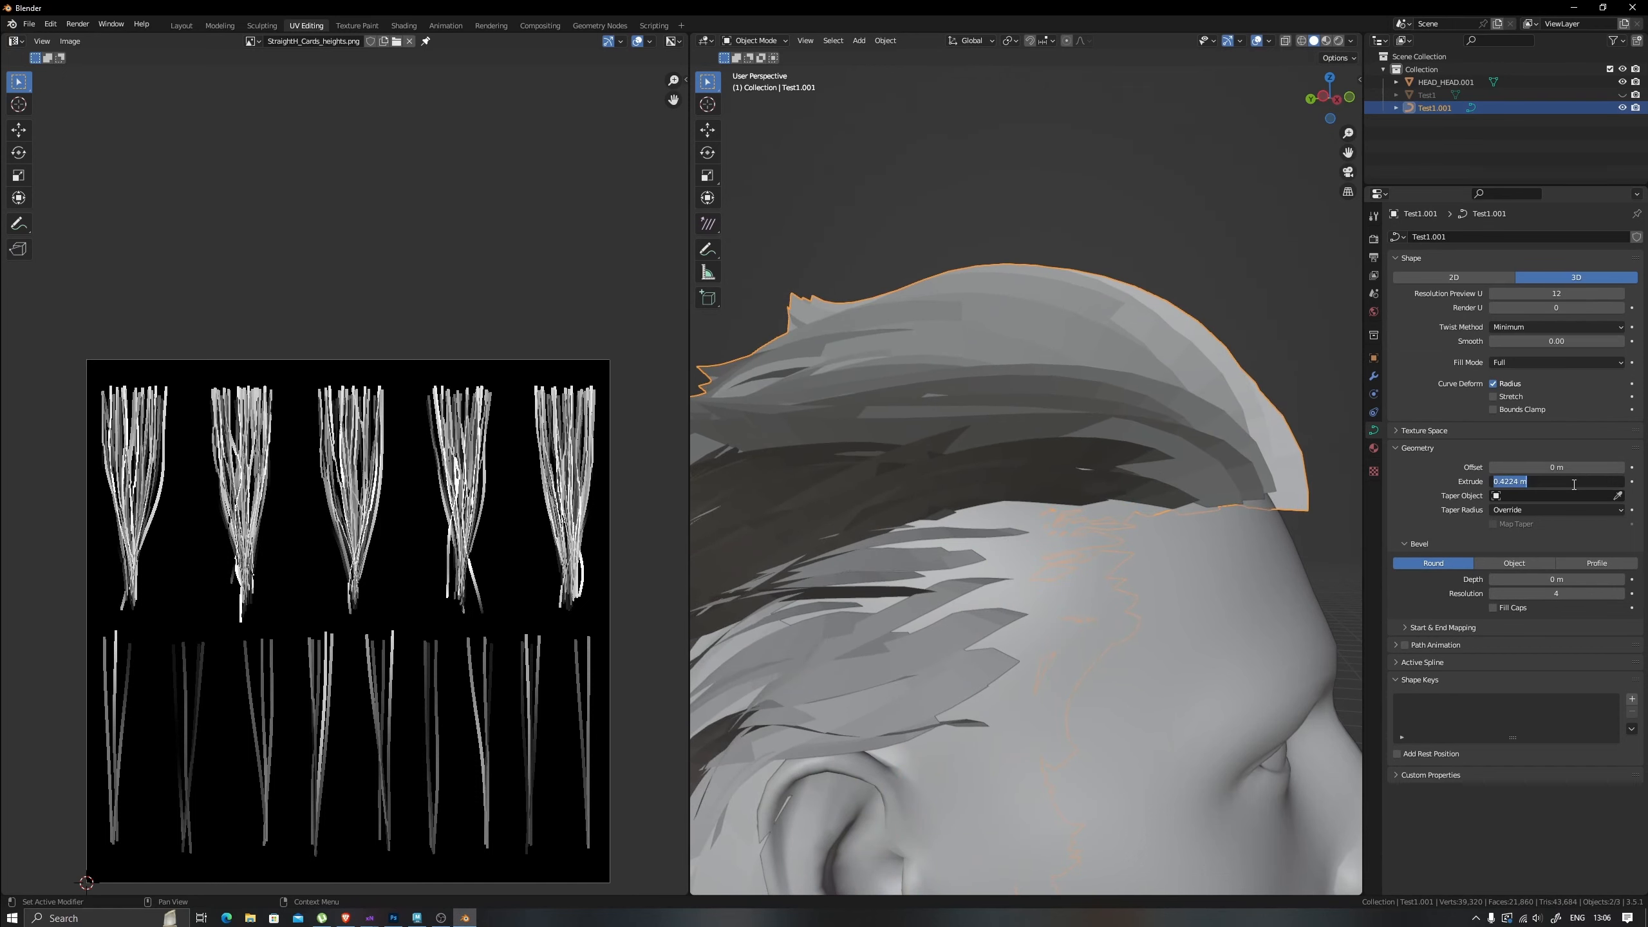
type("0.5")
key("Return")
middle_click_drag(1091, 478, 1097, 530)
key("Tab")
key("Tab")
key("Tab")
key("Tab")
scroll(1007, 518, "down", 5)
key("Tab")
Open the Hair Tool options in Object Mode and set HEAD_HEAD.001 as the curve operations target.
key("n")
key("Tab")
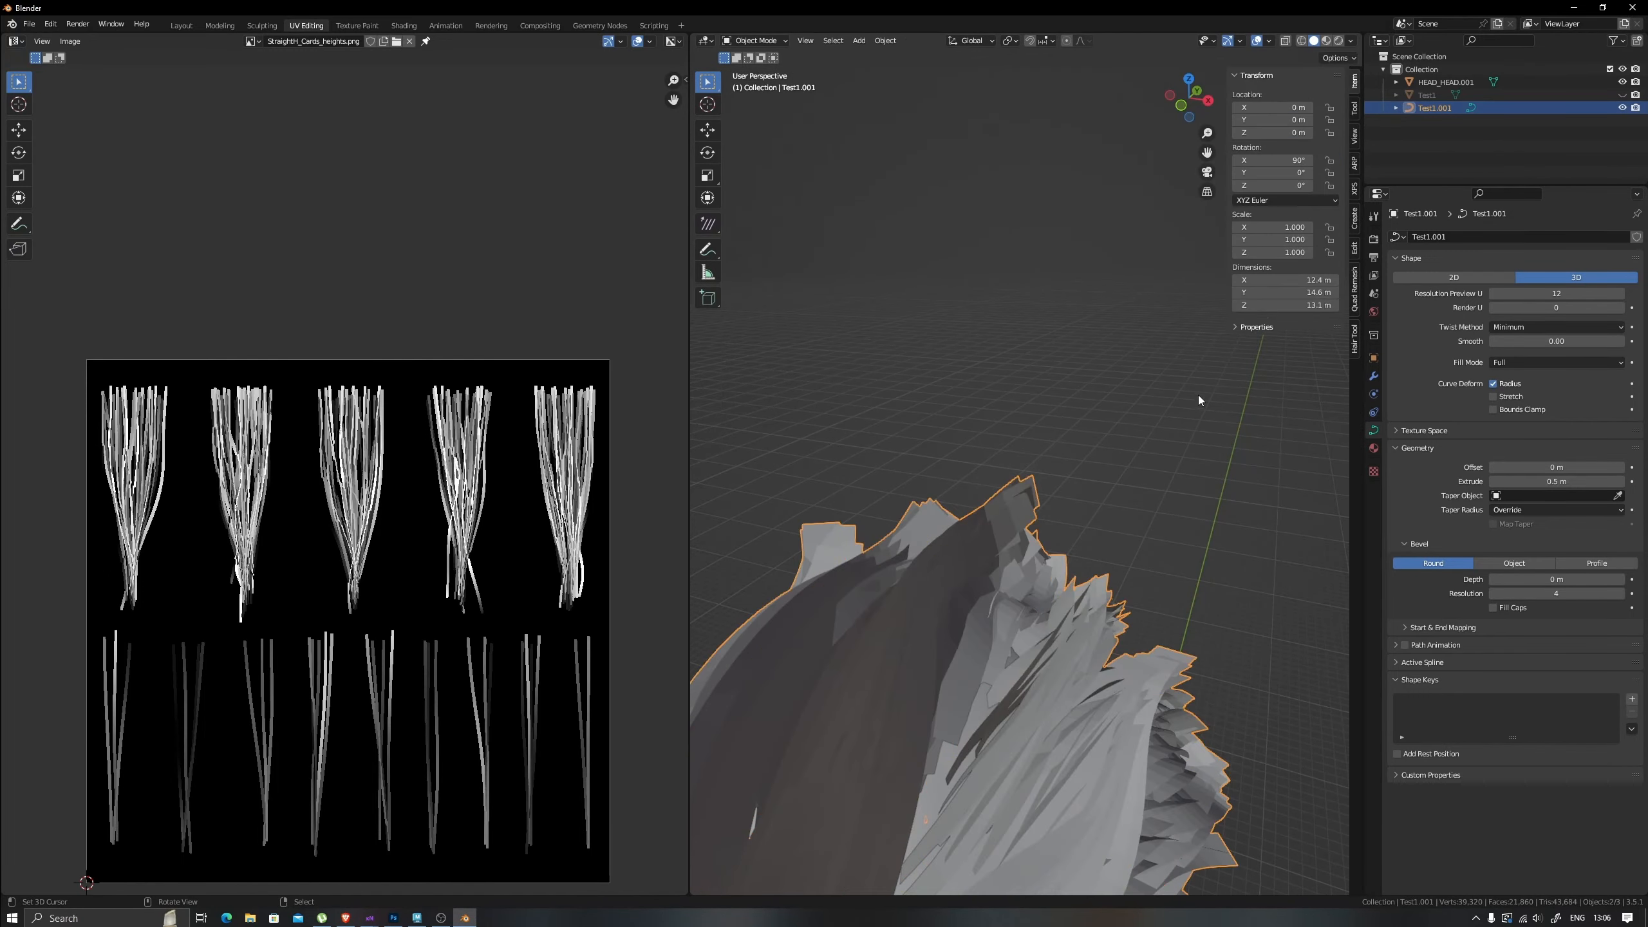
left_click(1355, 339)
scroll(1043, 480, "down", 5)
middle_click_drag(1043, 480, 980, 480)
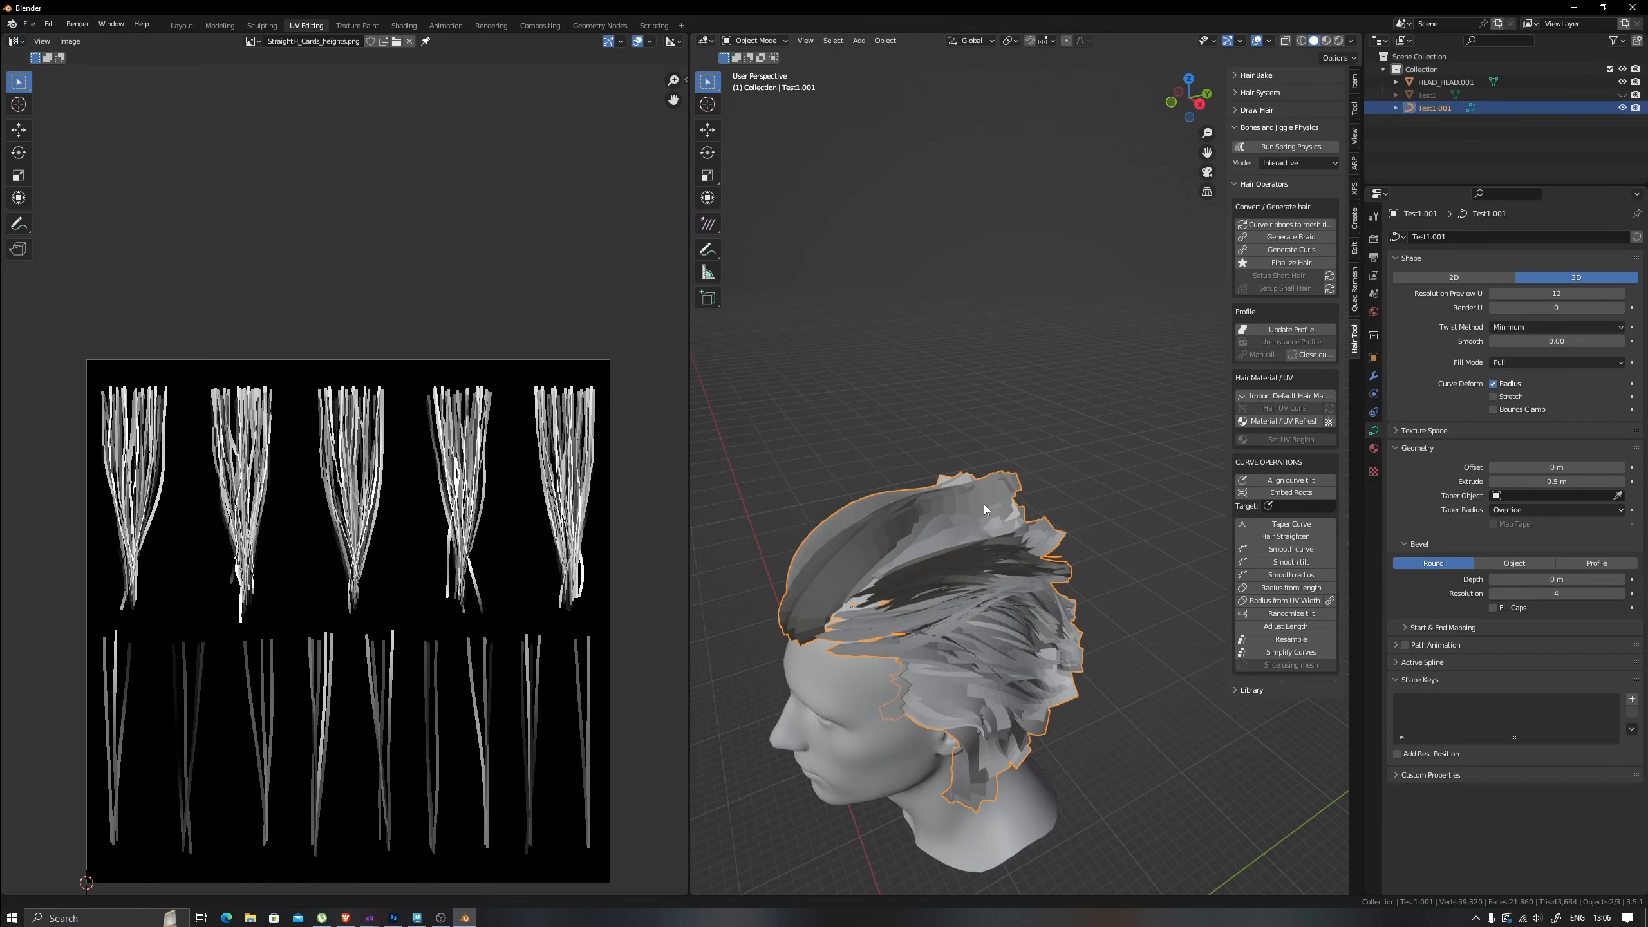
scroll(980, 481, "up", 2)
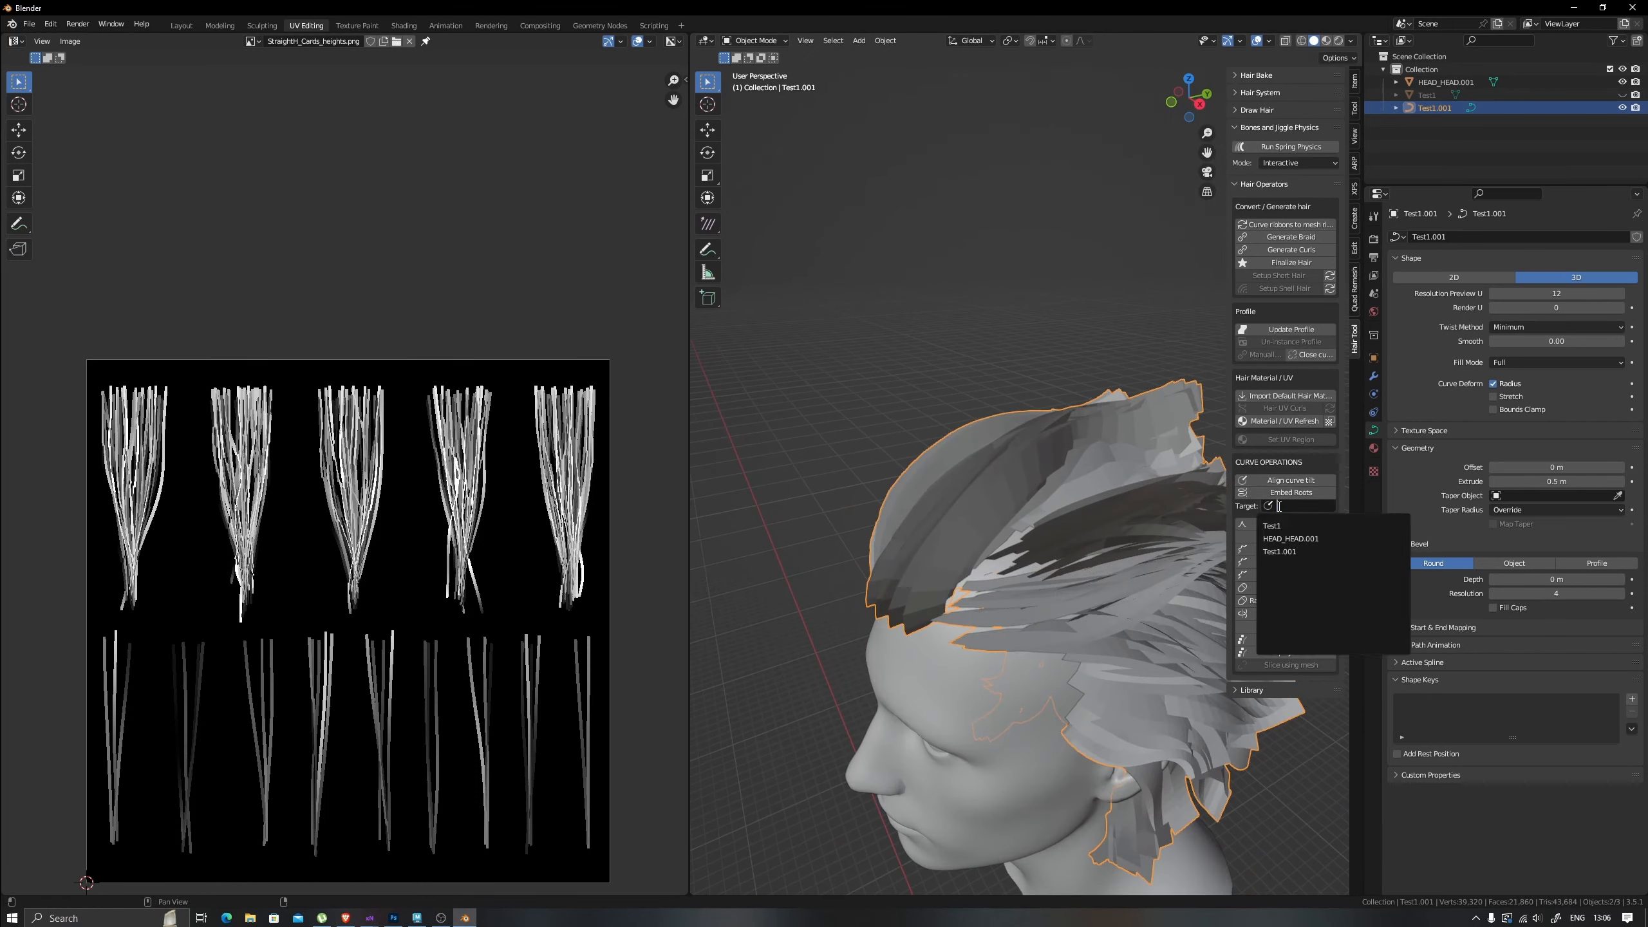
left_click(1291, 538)
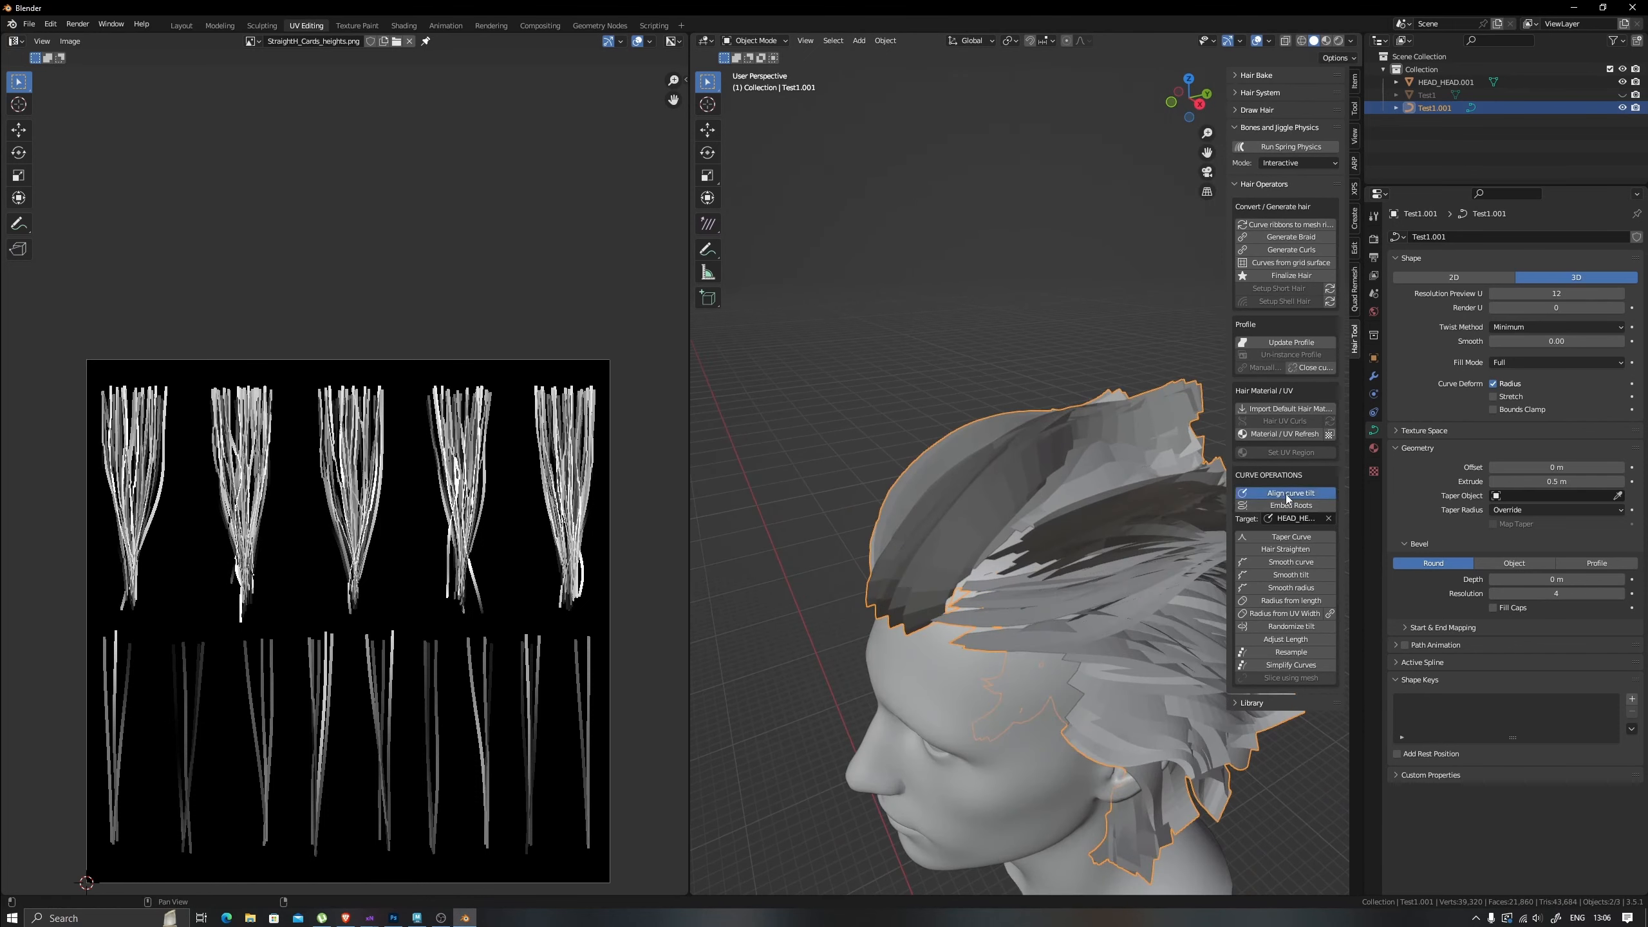
Align the hair curves' tilt to the head and tilt all their control points by 90°.
scroll(1032, 480, "down", 3)
middle_click_drag(1032, 480, 1094, 538)
key("Tab")
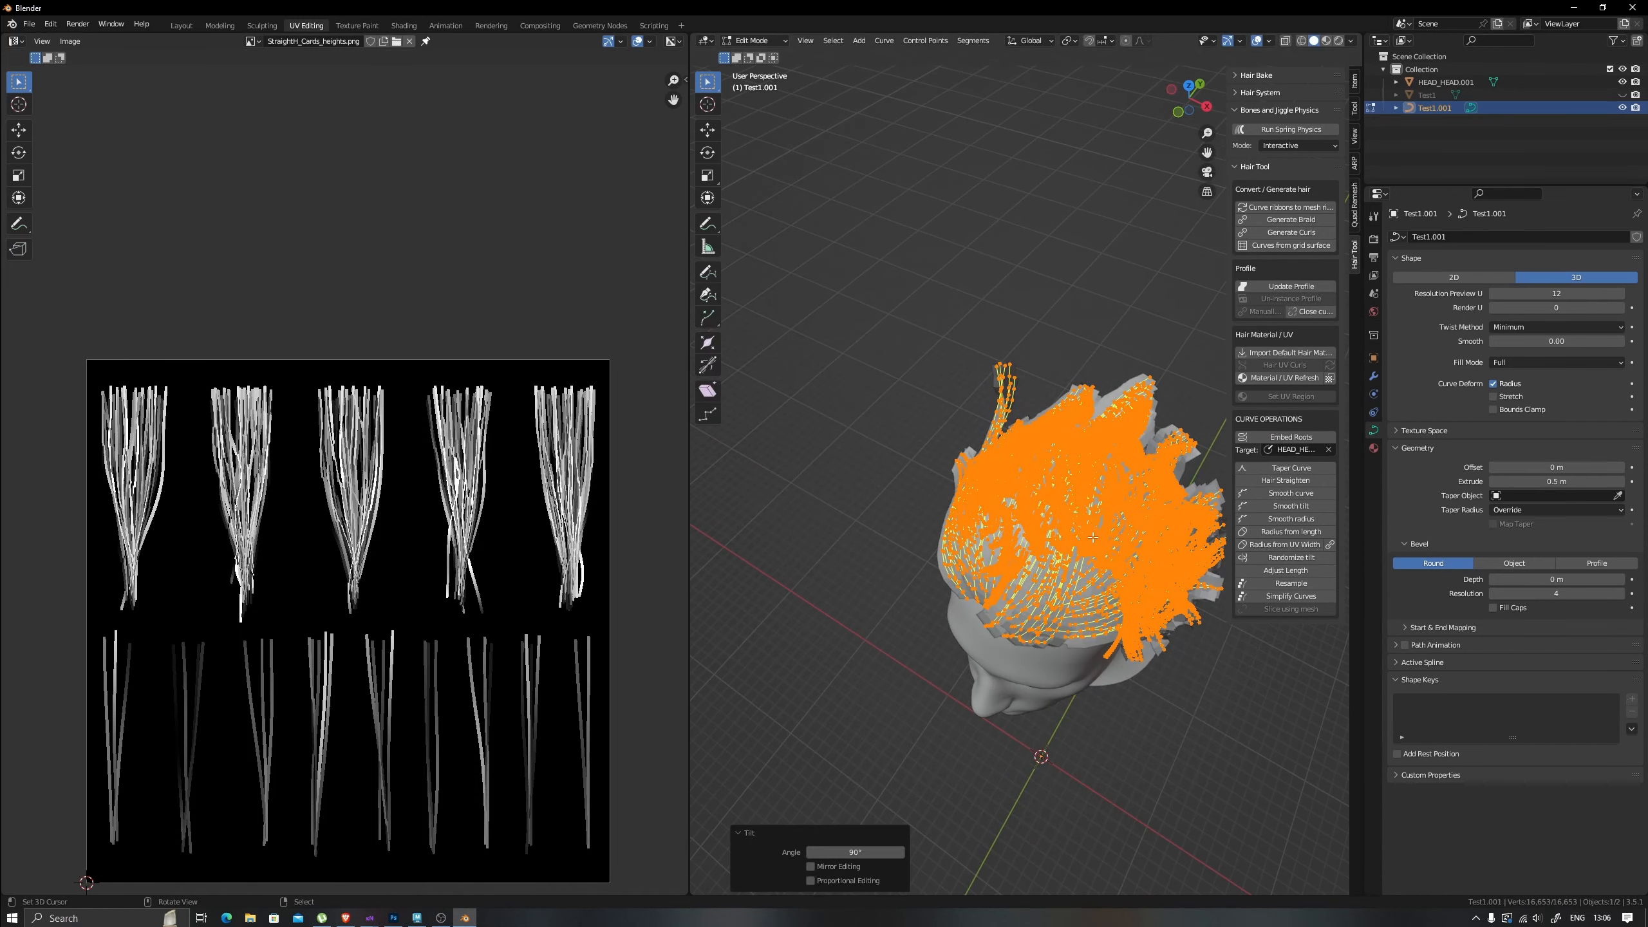
key("Tab")
middle_click_drag(1091, 537, 891, 446)
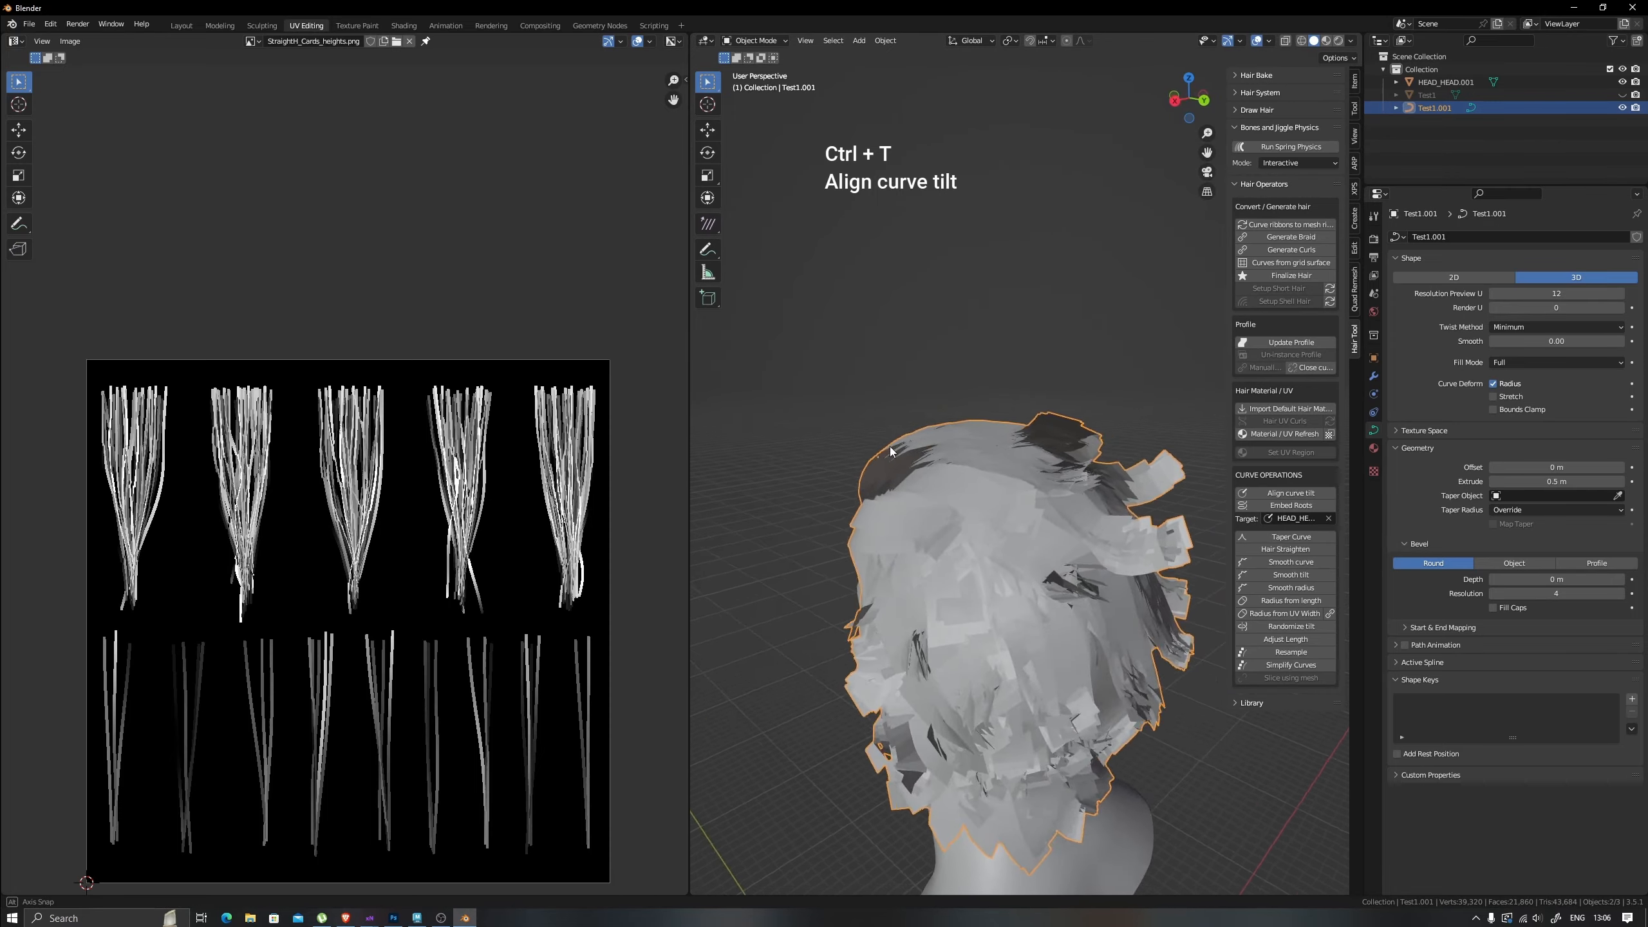
Select the misaligned strands at the front hairline, extend the selection to the linked points and tilt them by about 28°.
scroll(976, 520, "up", 5)
middle_click_drag(979, 521, 1129, 516)
key("Tab")
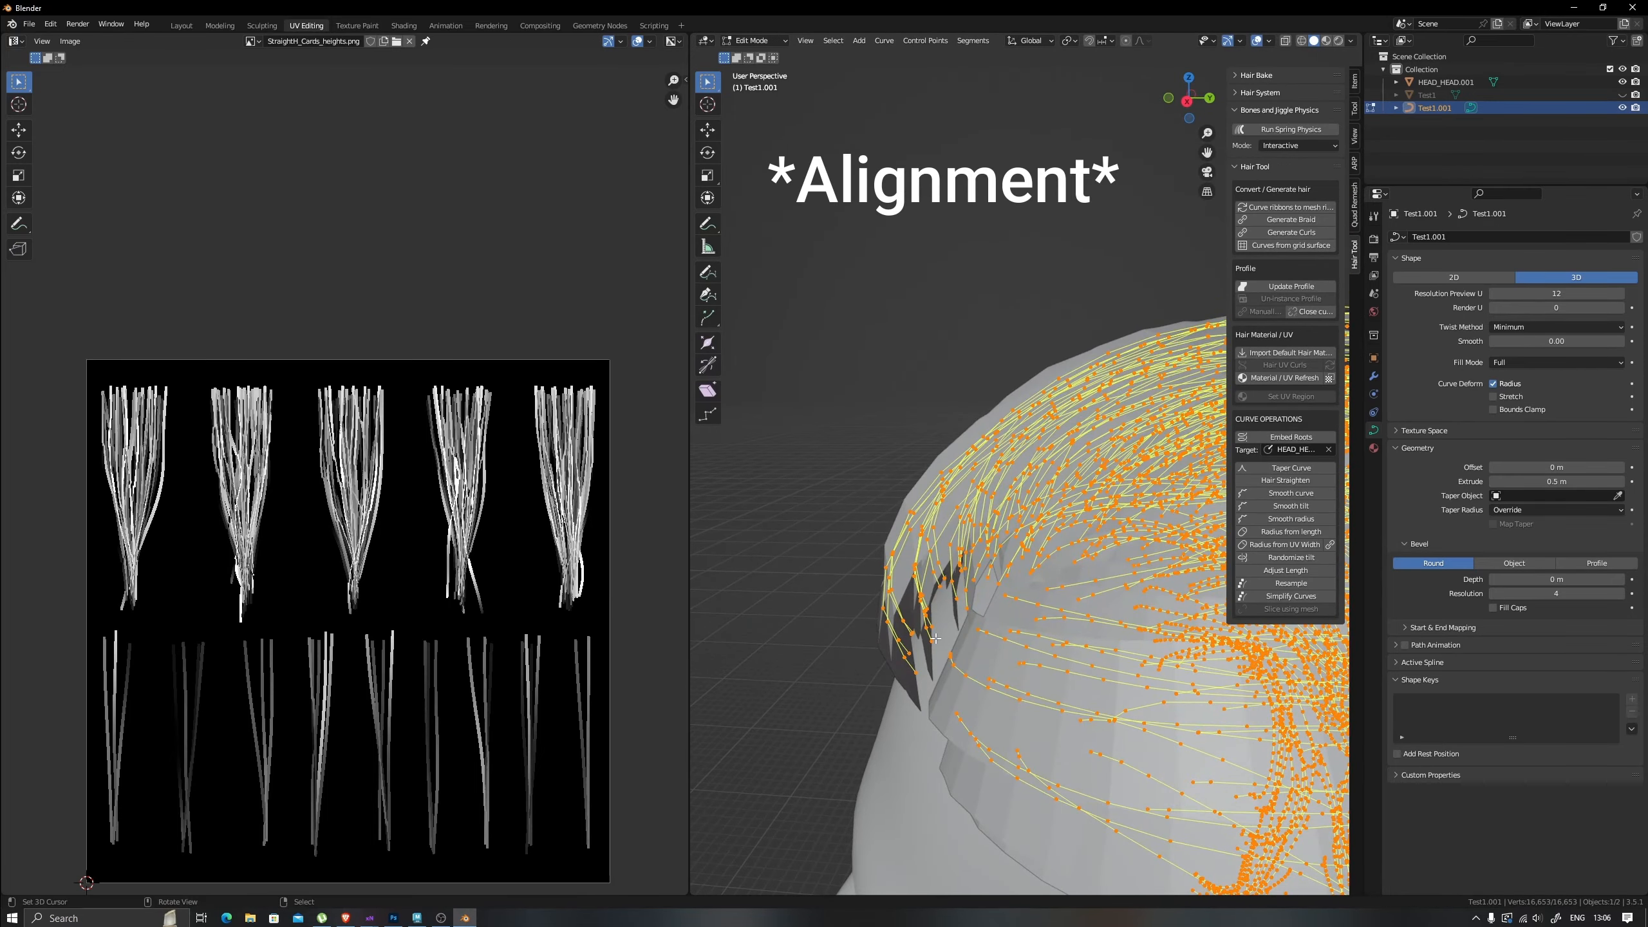
key("alt+a")
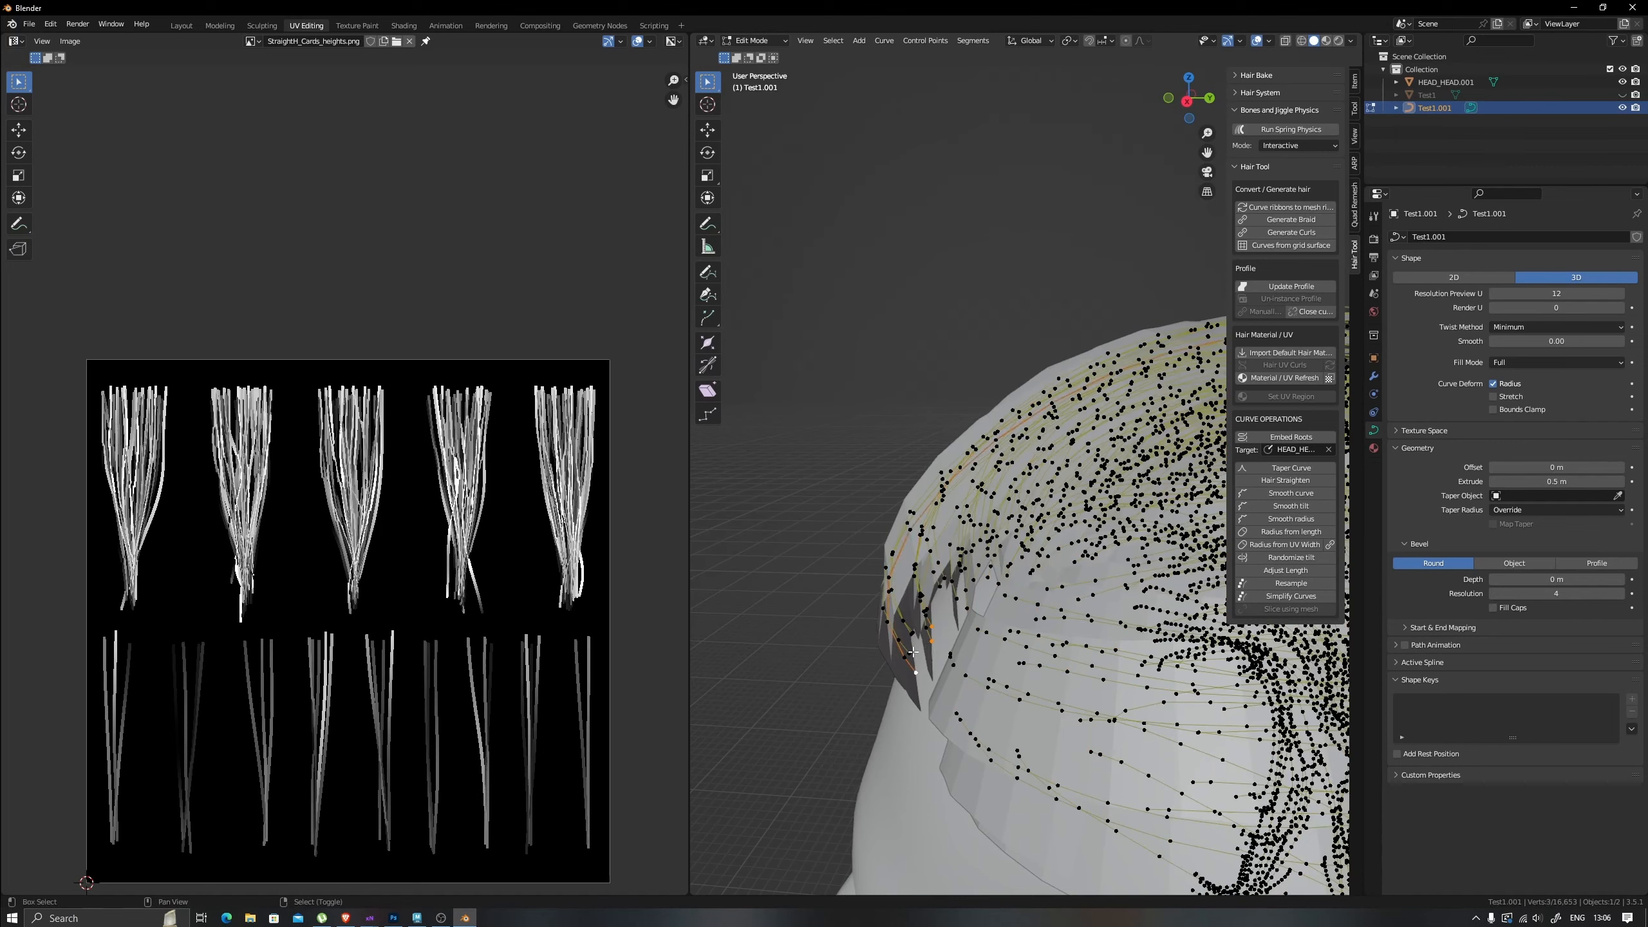
middle_click_drag(974, 637, 915, 648)
left_click(952, 621, "shift")
scroll(954, 624, "up", 4)
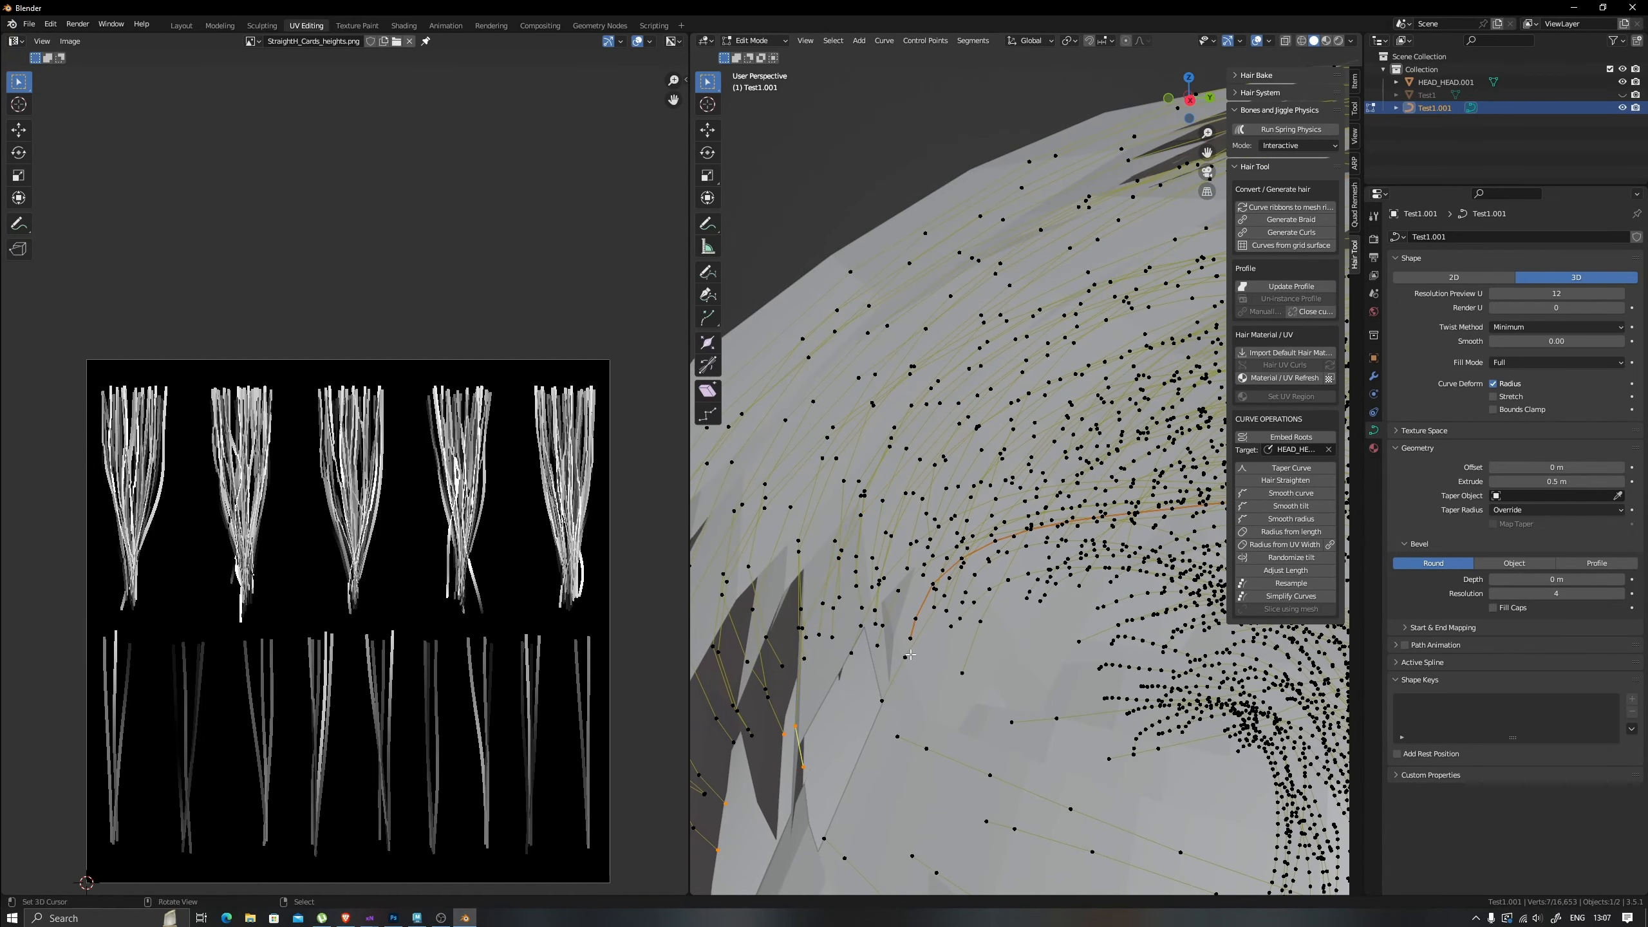
key("ctrl+l")
scroll(993, 646, "down", 5)
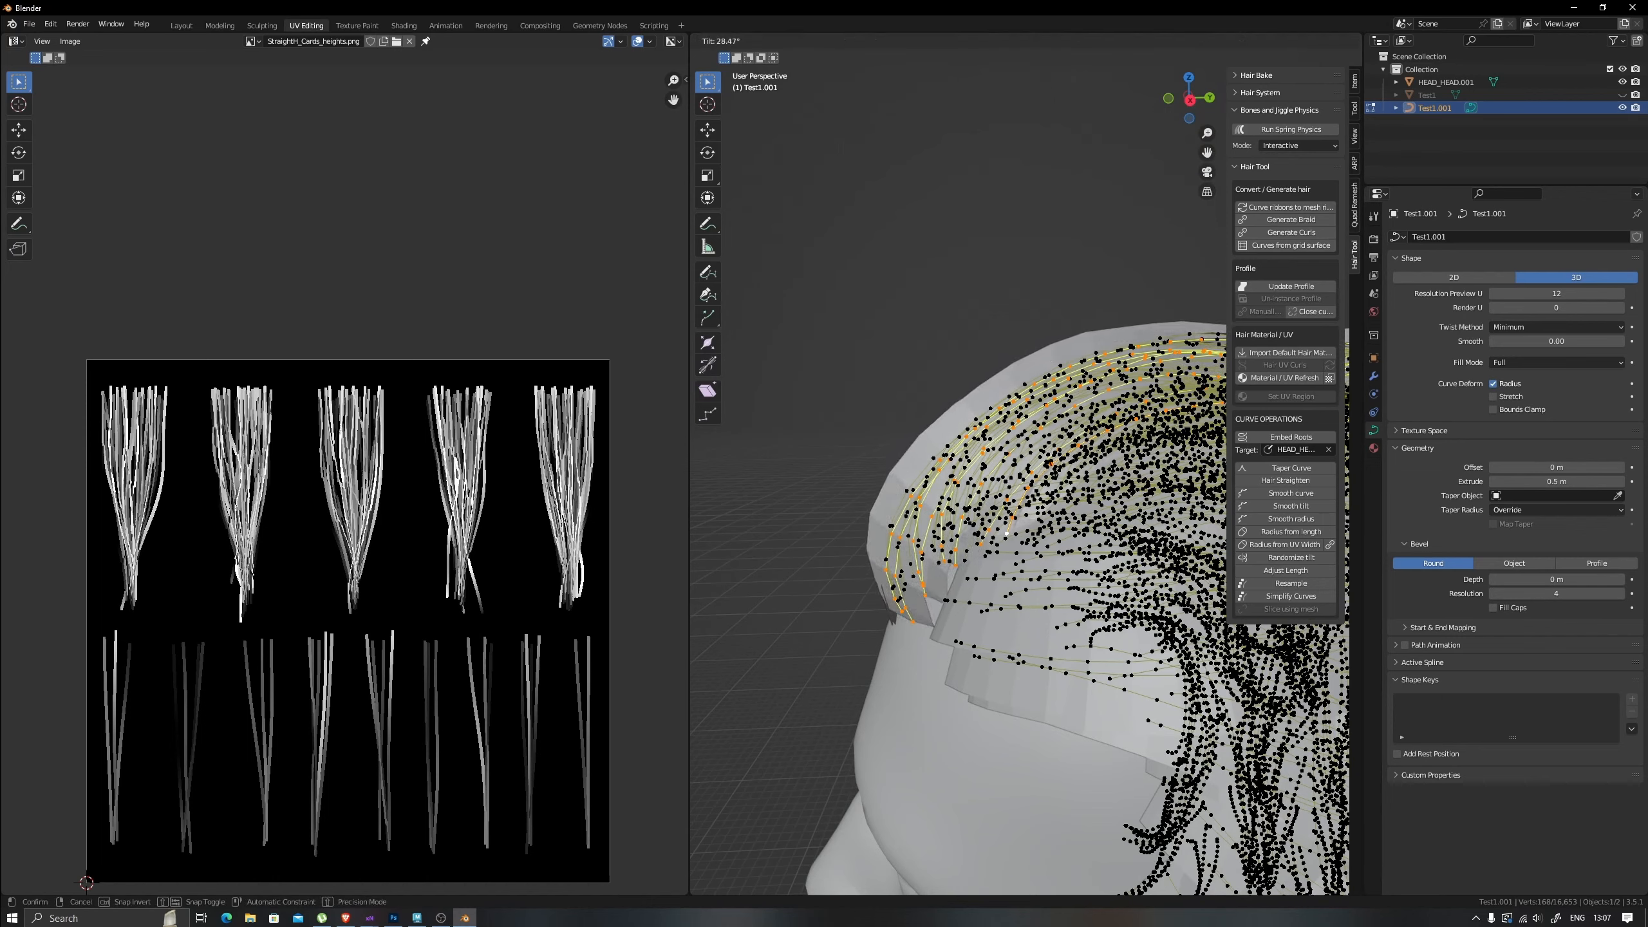
left_click(1043, 527)
Tilt the control points at the front hairline by about 17° using proportional editing with Smooth falloff.
scroll(1044, 527, "down", 4)
key("c")
mouse_move(1190, 457)
middle_mouse_down("shift")
mouse_move(1010, 463)
mouse_move(984, 417)
middle_mouse_up("shift")
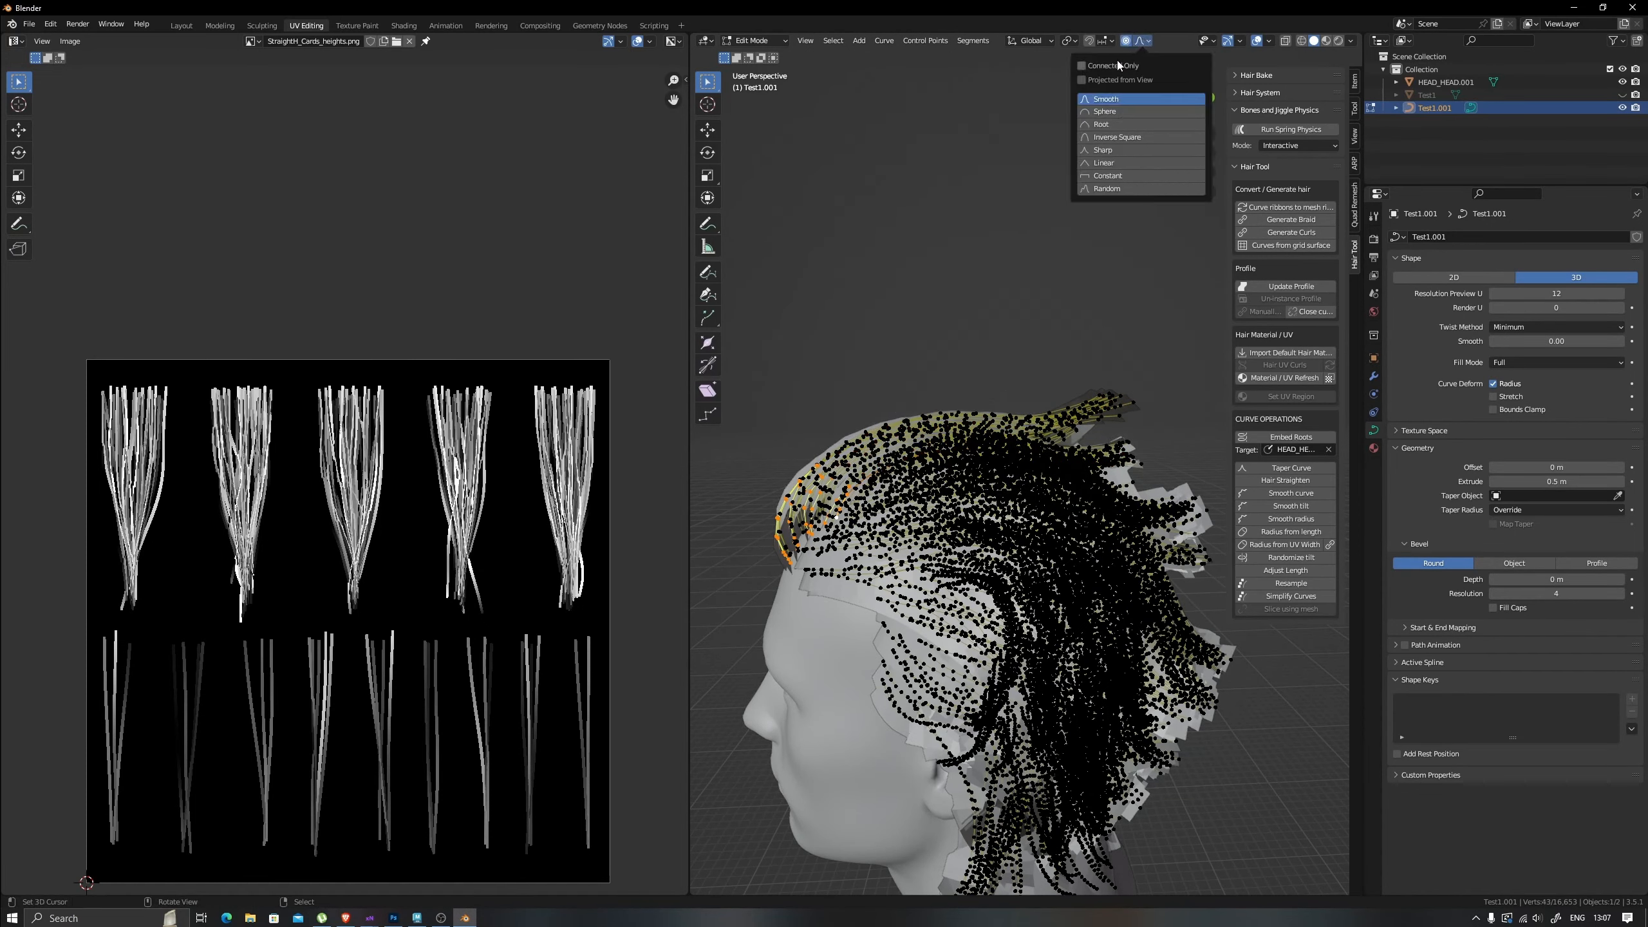
scroll(950, 494, "up", 4)
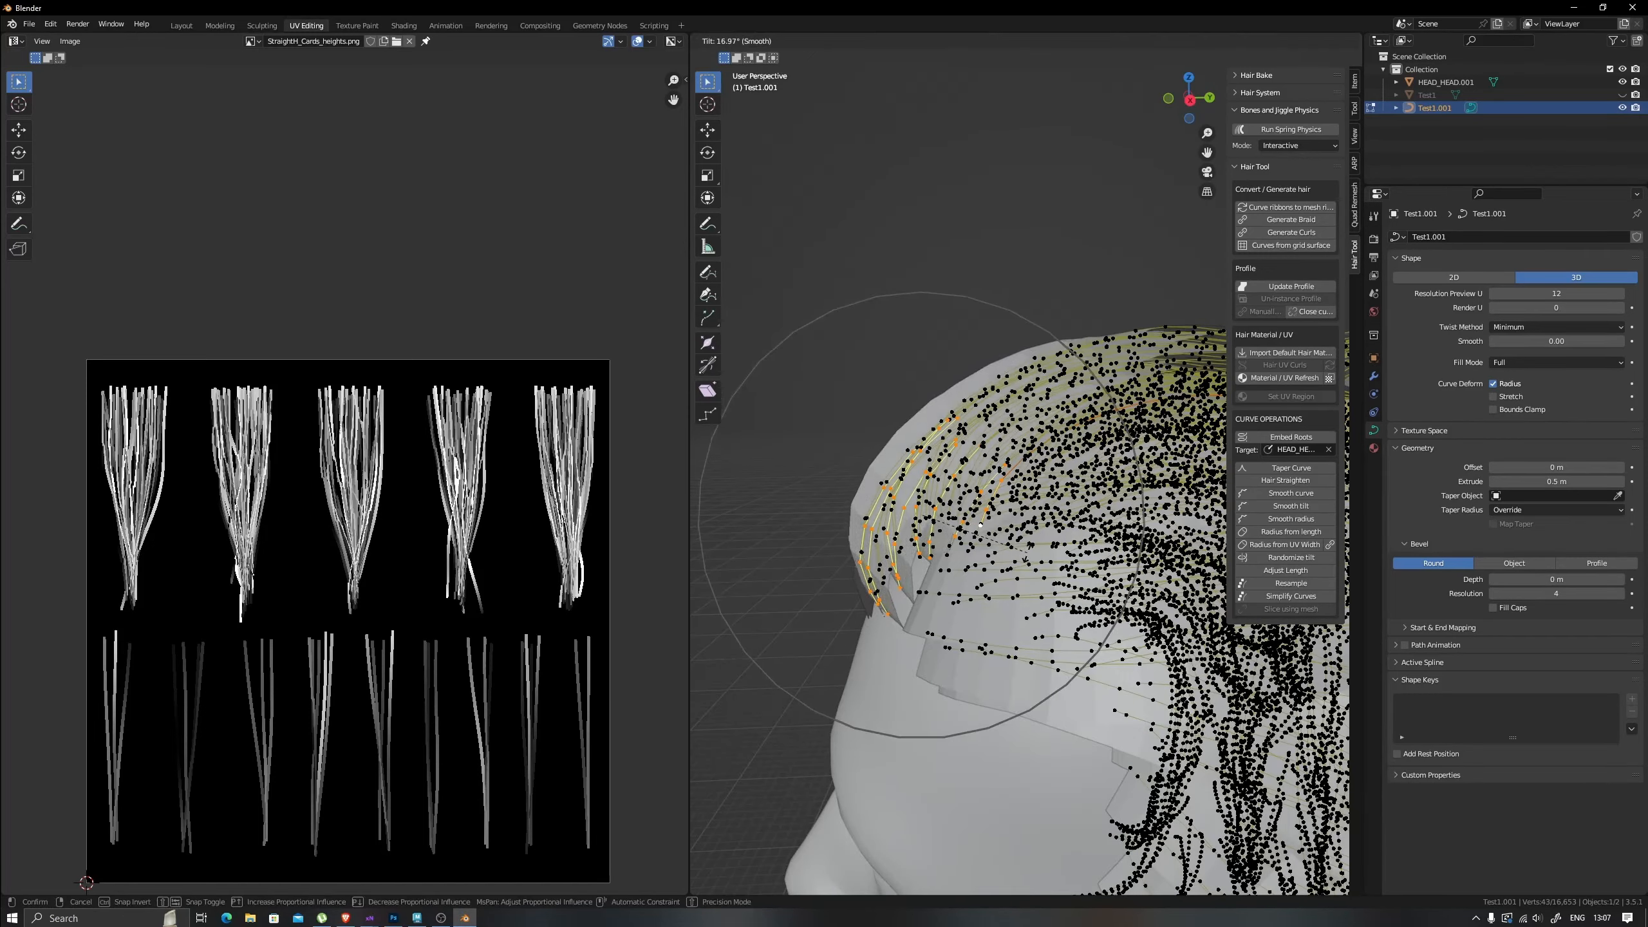
left_click(992, 570)
Deselect the curve points, return to Object Mode and examine the hair ribbons' orientation.
middle_click_drag(992, 570, 891, 514)
key("alt+a")
key("Tab")
scroll(989, 564, "down", 2)
key("w")
left_click(1030, 453)
right_click(1067, 480)
key("w")
key("w")
left_click(964, 500)
scroll(999, 500, "up", 3)
Change the control point selection of the hair curves in Edit Mode and invert it.
key("Tab")
left_click(833, 40)
left_click(872, 324)
scroll(1012, 493, "down", 2)
key("ctrl+i")
scroll(972, 435, "up", 4)
key("w")
left_click(962, 538)
Return to Object Mode and compare the ribbons with the original Test1 cards by showing and hiding them.
key("Tab")
scroll(960, 507, "down", 3)
left_click(1623, 96)
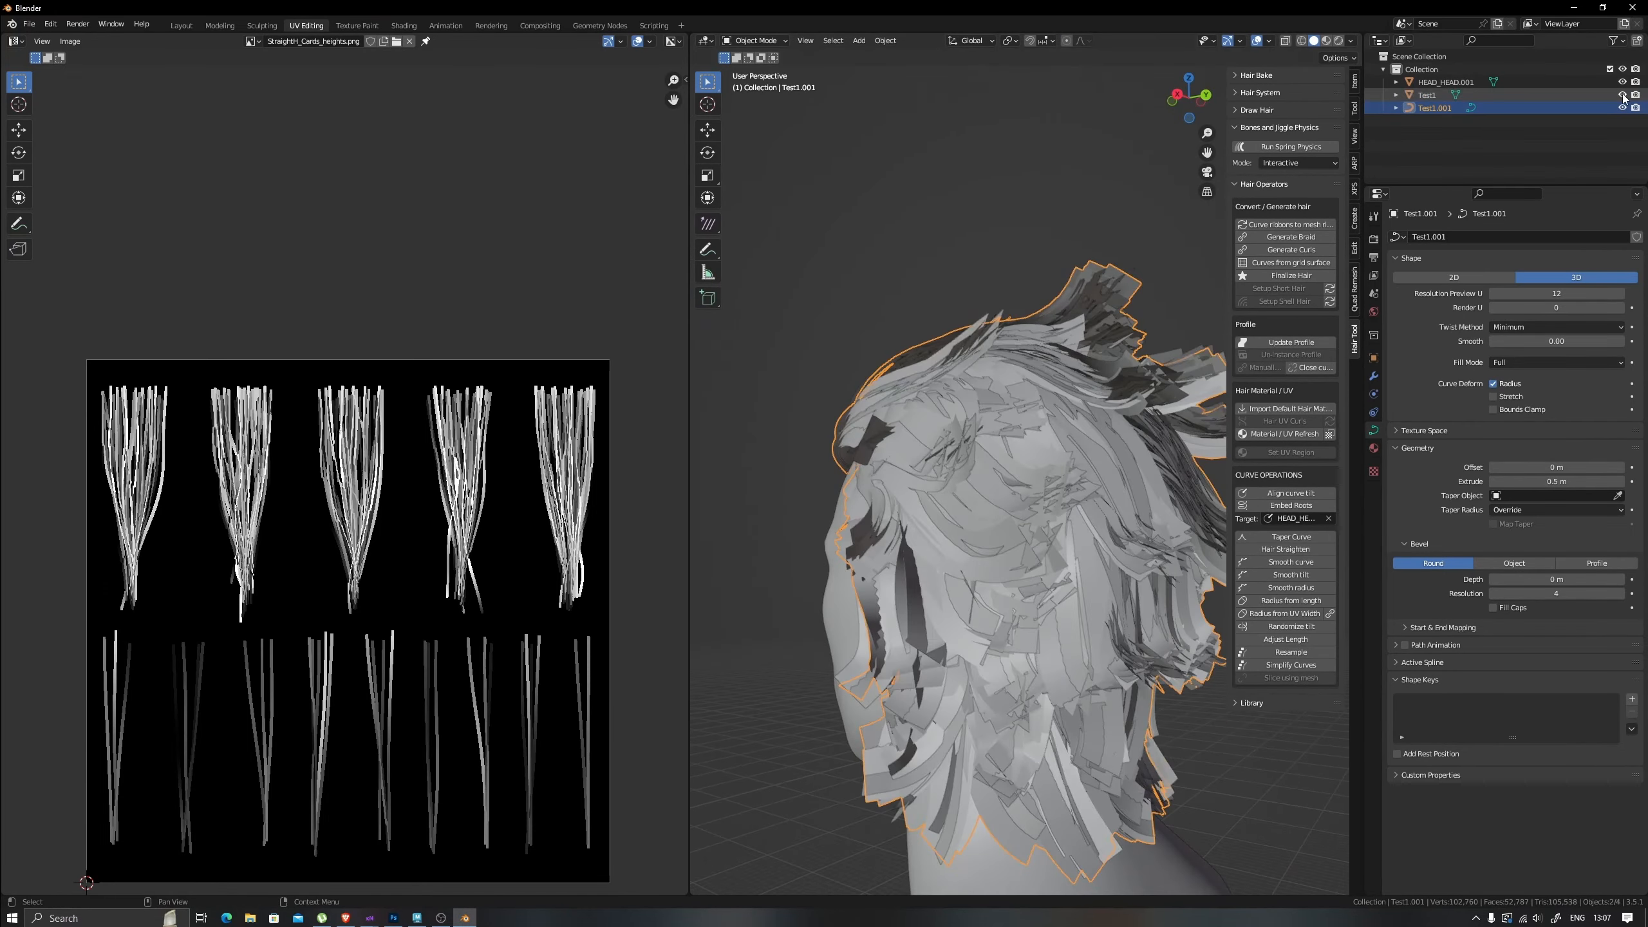
left_click(1623, 96)
Select misaligned strands at the back of the head in Edit Mode and check the ribbons with the overlays hidden.
middle_click_drag(1064, 415, 977, 513)
scroll(908, 454, "up", 3)
key("Tab")
right_click(795, 379)
key("ctrl+l")
middle_click_drag(810, 422, 819, 389)
key("l")
key("alt+shift+z")
middle_click_drag(873, 757, 857, 728)
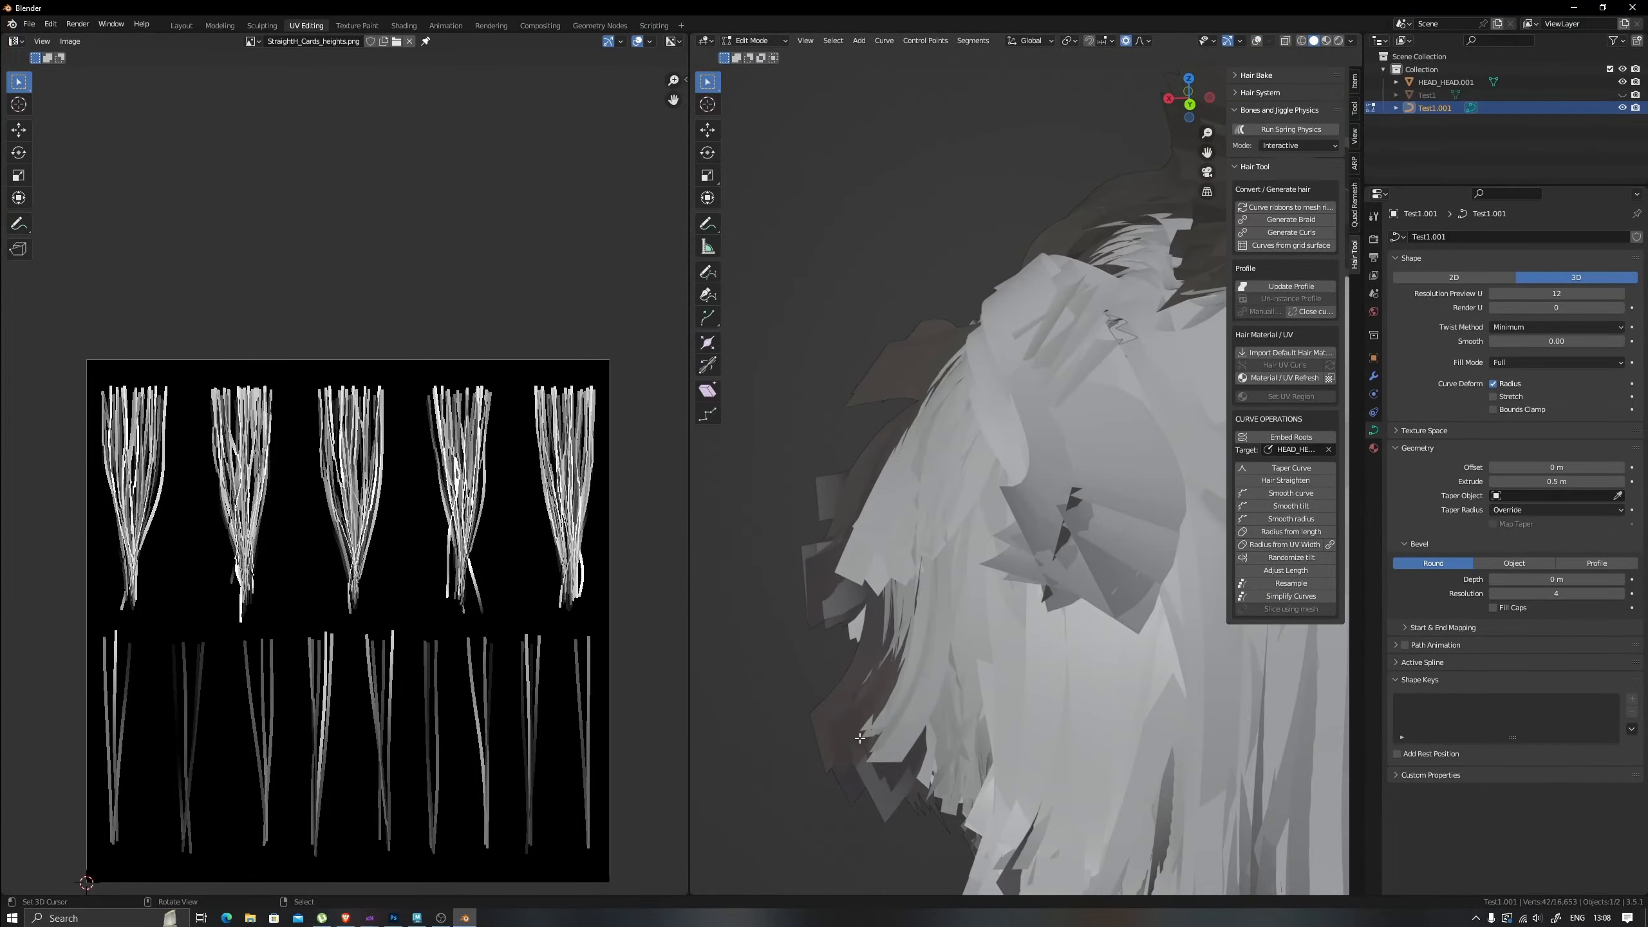
left_click(1257, 42)
scroll(973, 454, "down", 4)
middle_click_drag(889, 448, 1051, 435)
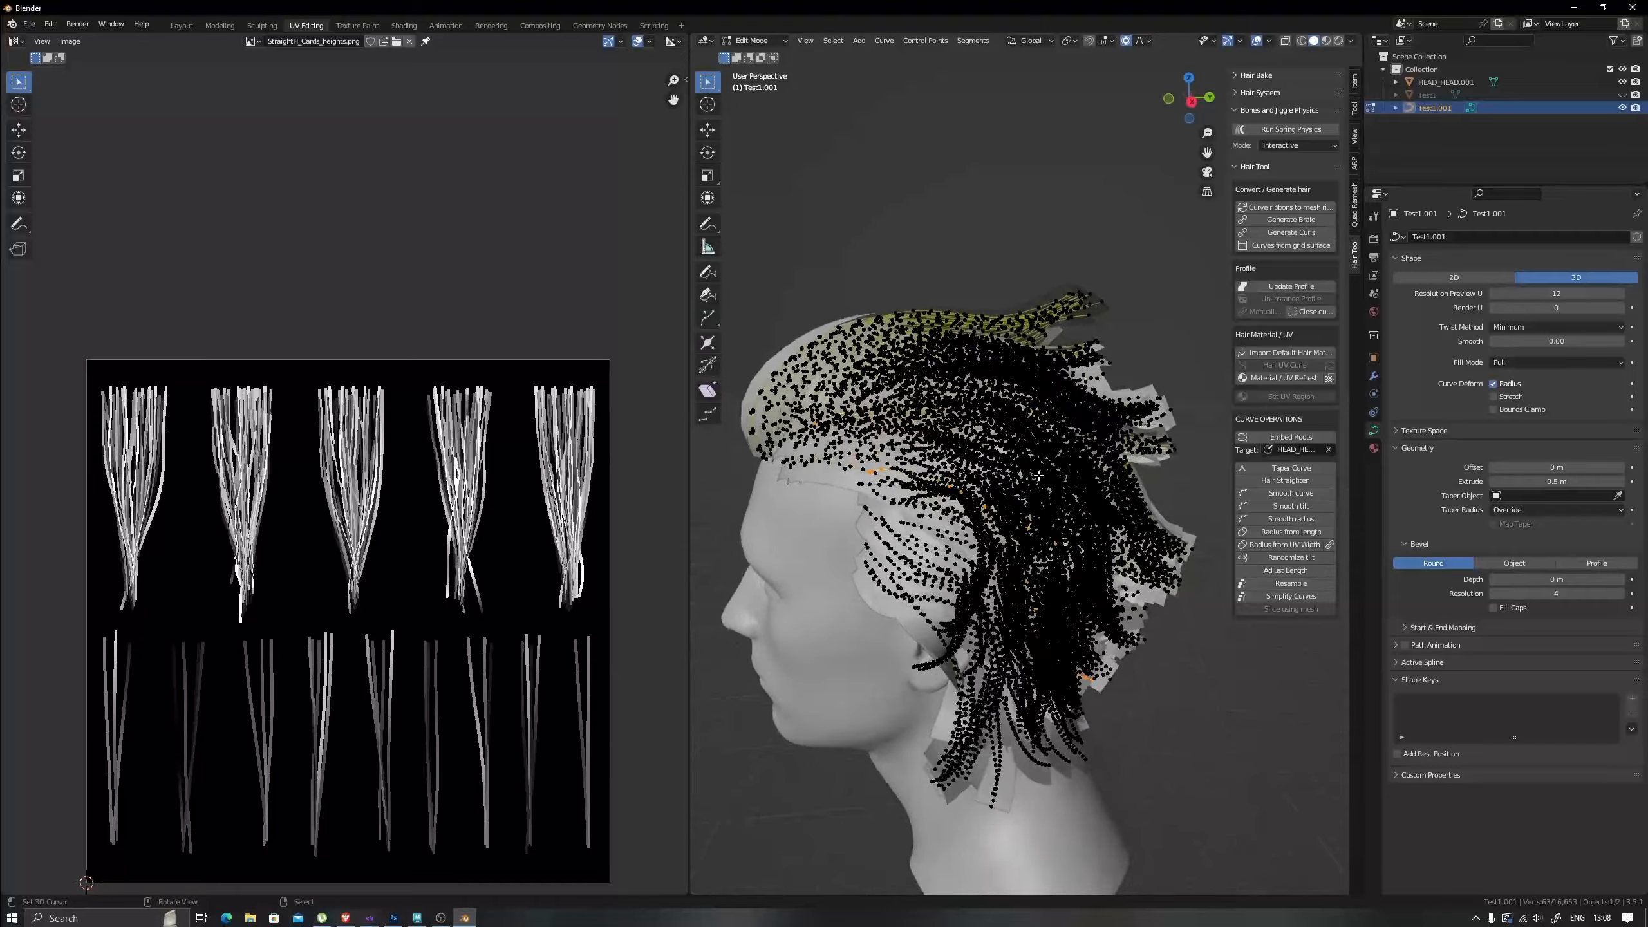
Tilt the selected side strands, then add a temple strand and tilt the selection by about 54° with Smooth falloff.
scroll(1051, 436, "up", 2)
key("ctrl+t")
left_click(1096, 571)
scroll(775, 477, "up", 4)
middle_click_drag(777, 479, 784, 499)
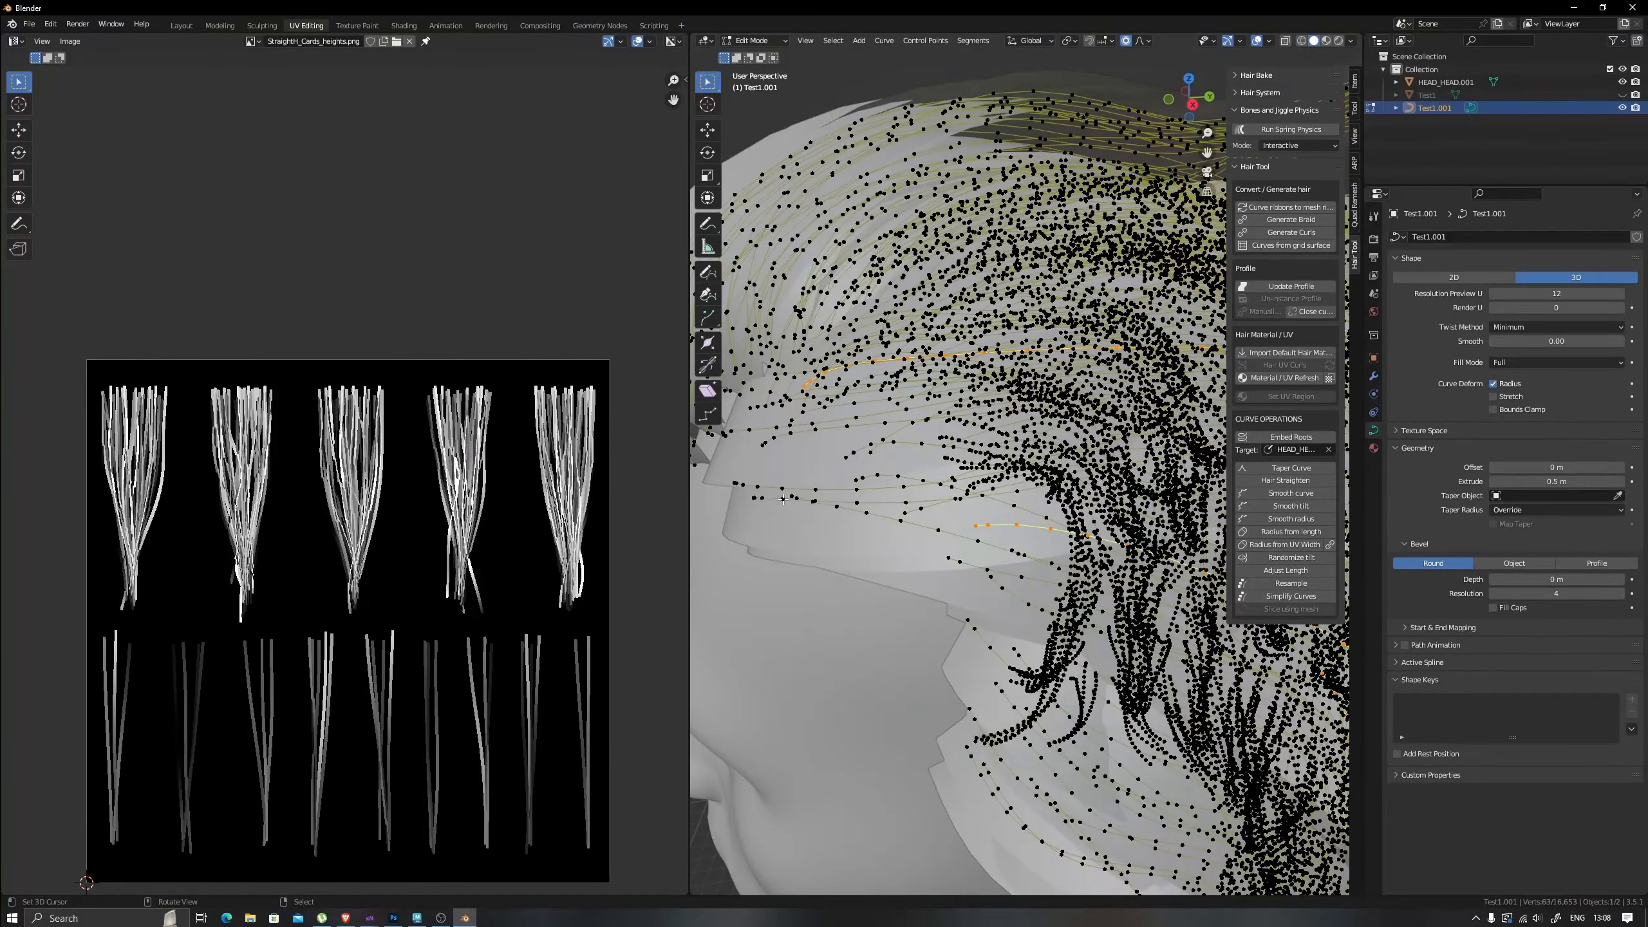
left_click(994, 520)
scroll(993, 519, "down", 4)
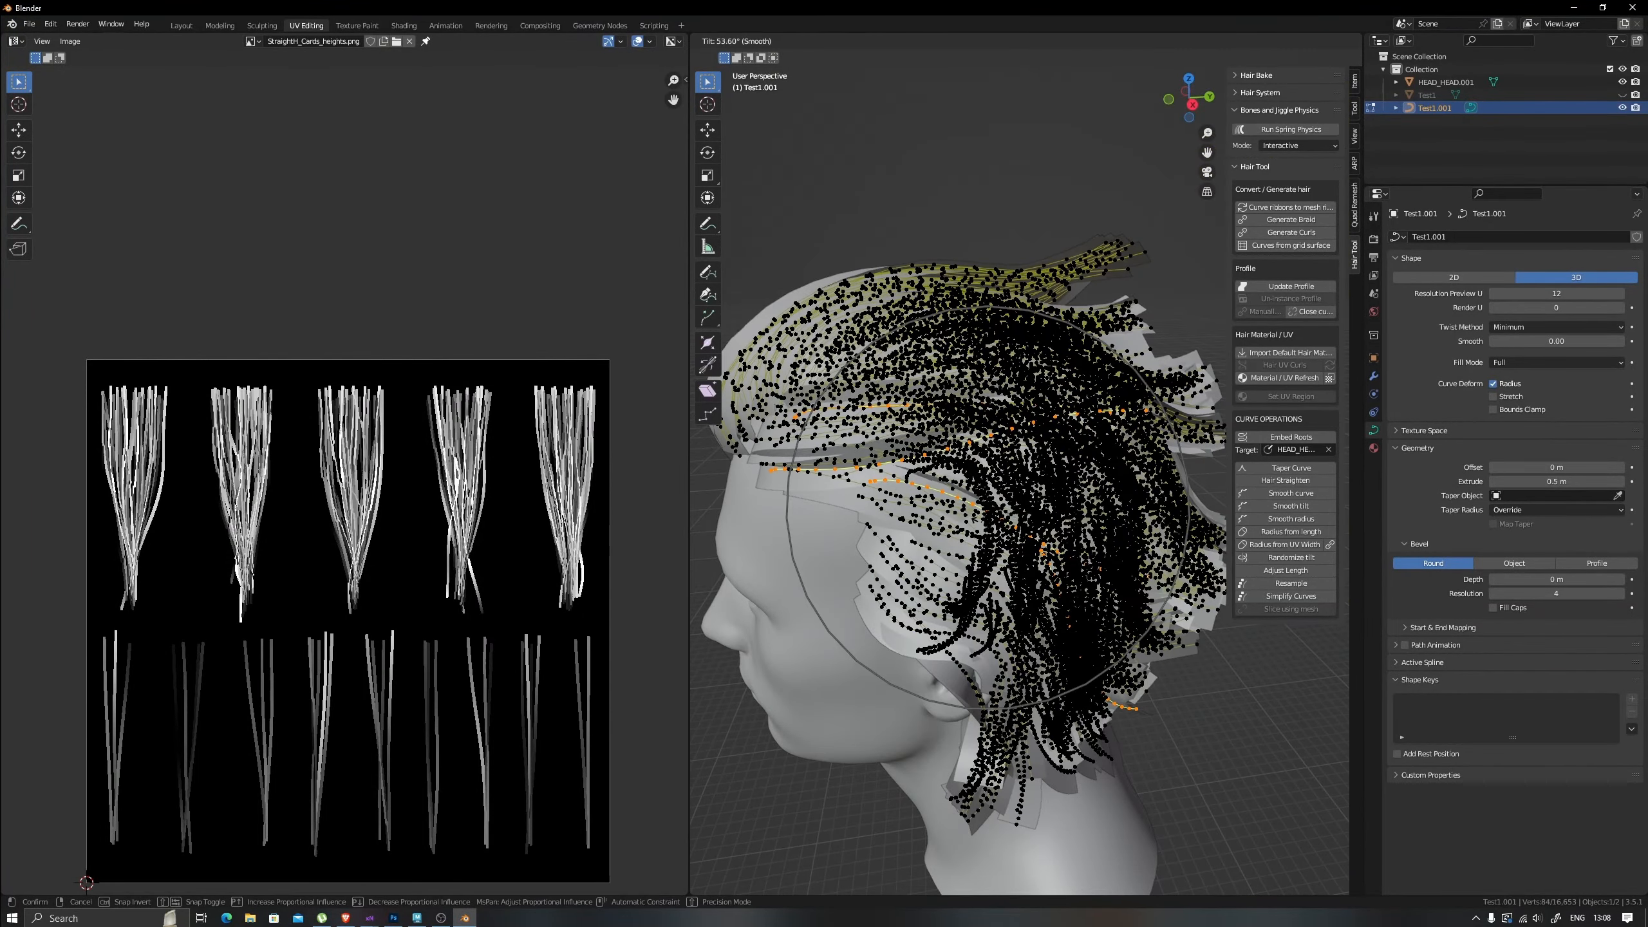
left_click(1033, 441)
key("Tab")
Examine the corrected hair ribbons around the head in Object Mode.
scroll(1033, 441, "down", 2)
scroll(992, 426, "up", 3)
middle_click_drag(1033, 440, 1089, 396)
scroll(1120, 419, "down", 4)
scroll(947, 448, "up", 5)
key("q")
left_click(947, 447)
scroll(1164, 463, "down", 3)
scroll(1057, 425, "up", 3)
Duplicate the hair curves in place and hide the duplicate Test1.002 in the viewport.
key("shift+d")
right_click(1129, 395)
left_click(1622, 121)
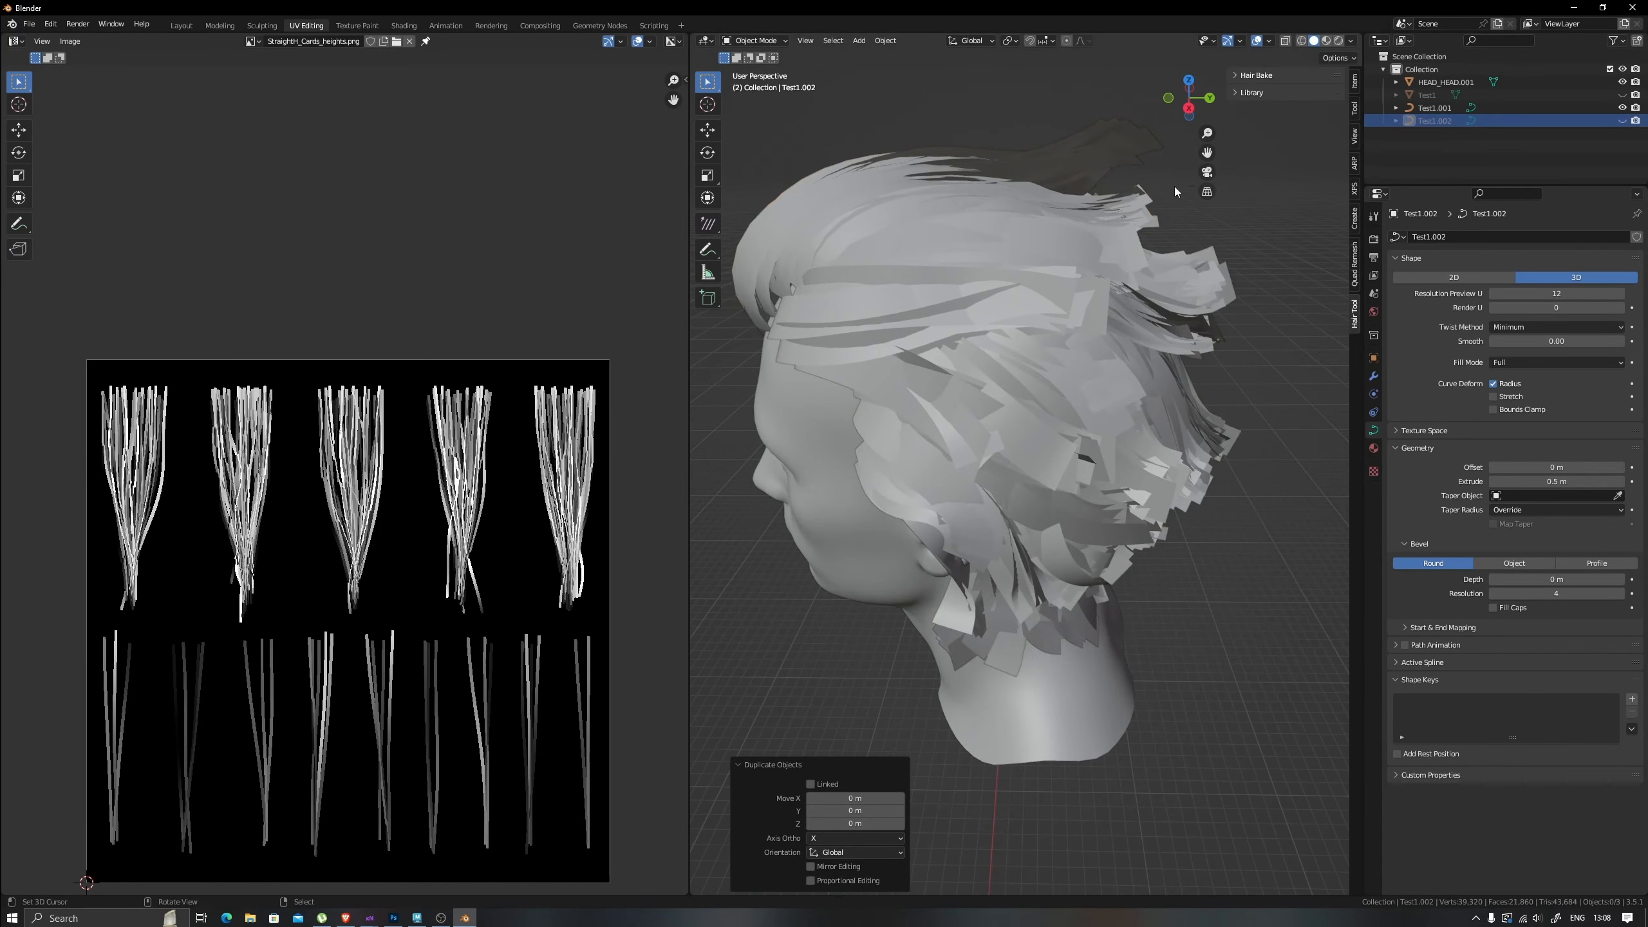
Select the hair curves Test1.001 and convert them to a mesh.
left_click(1133, 259)
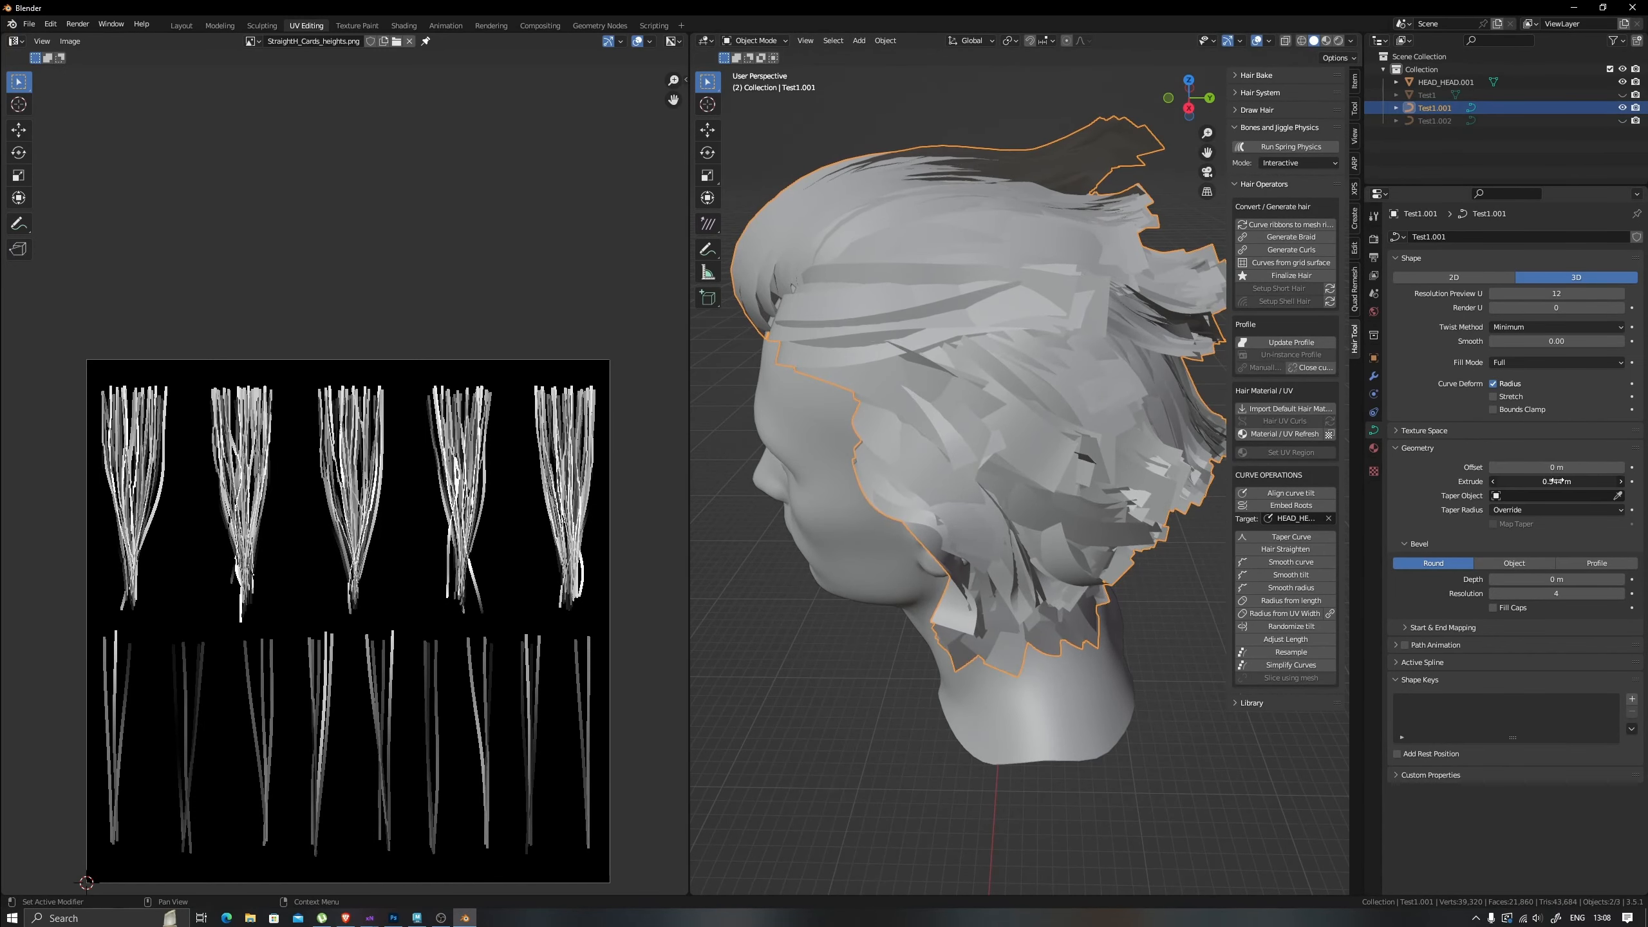
scroll(1012, 448, "down", 4)
middle_click_drag(1011, 448, 1096, 435)
right_click(1055, 396)
mouse_move(1052, 442)
left_click(1125, 456)
Select the whole hair mesh in Edit Mode and assign the existing Default OBJ material to it.
key("Tab")
key("a")
left_click(1374, 467)
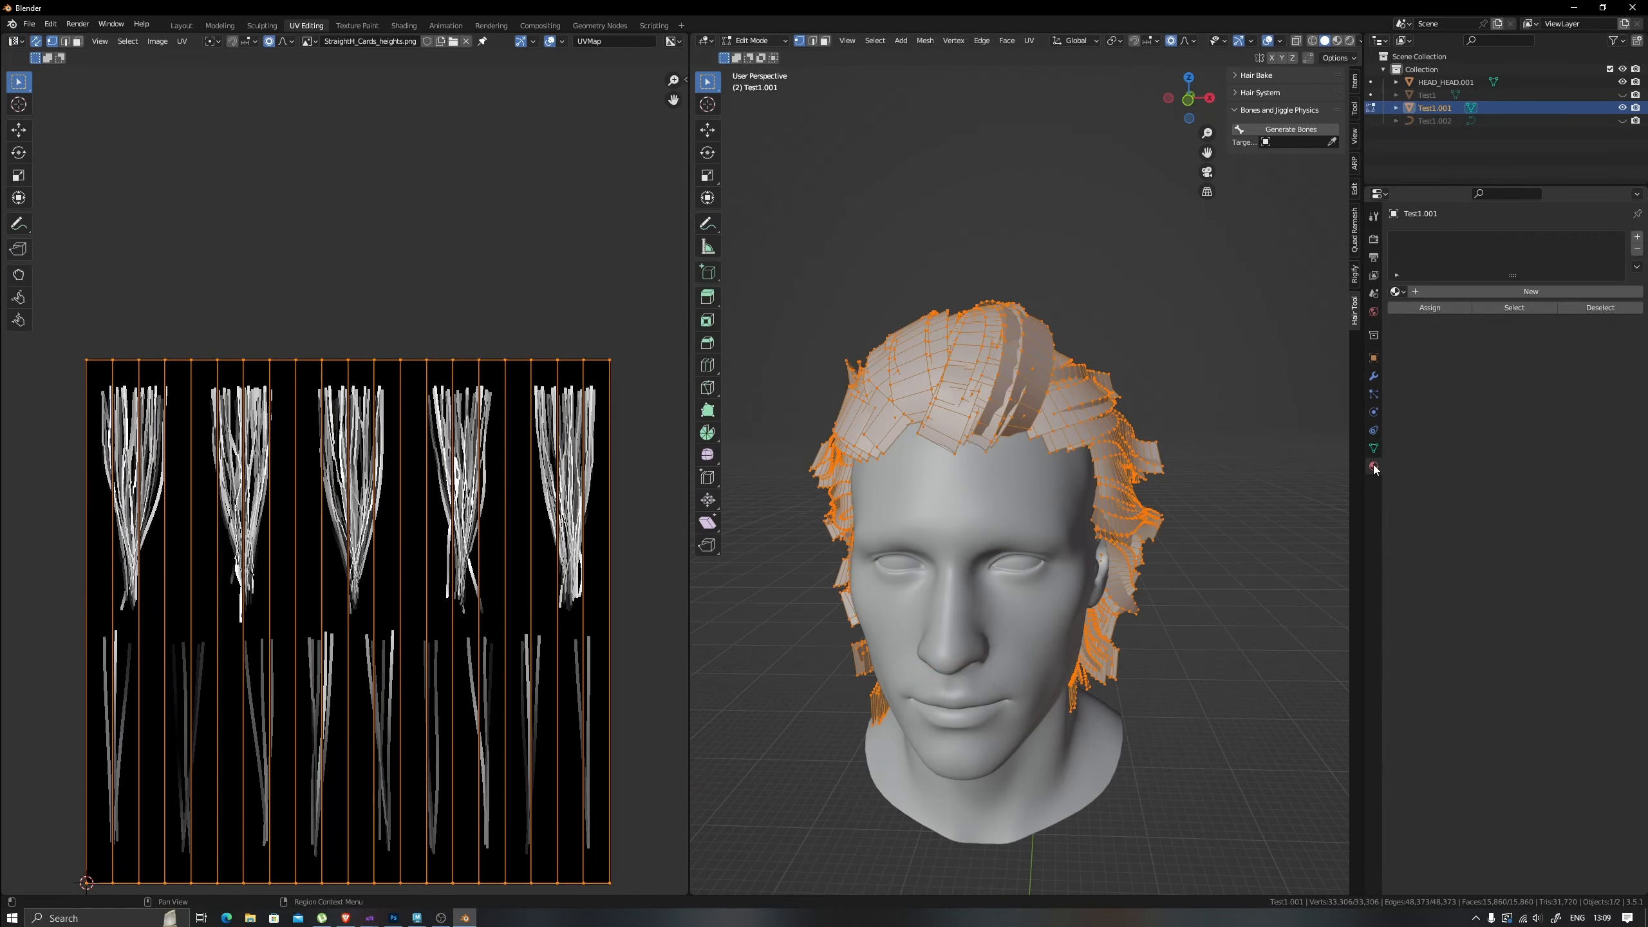
left_click(1397, 291)
left_click(1428, 311)
Rotate the hair card UVs upright and scale them down onto the third upper strand clump of the texture.
scroll(346, 479, "down", 1)
key("r")
left_click(119, 359)
left_click_drag(118, 358, 576, 391)
middle_click_drag(908, 493, 985, 569)
key("a")
key("s")
left_click(389, 449)
Switch the viewport to textured shading and rescale the UV island to fit the third upper strand clump.
key("z")
left_click(971, 547)
scroll(985, 569, "up", 3)
key("s")
left_click(380, 491)
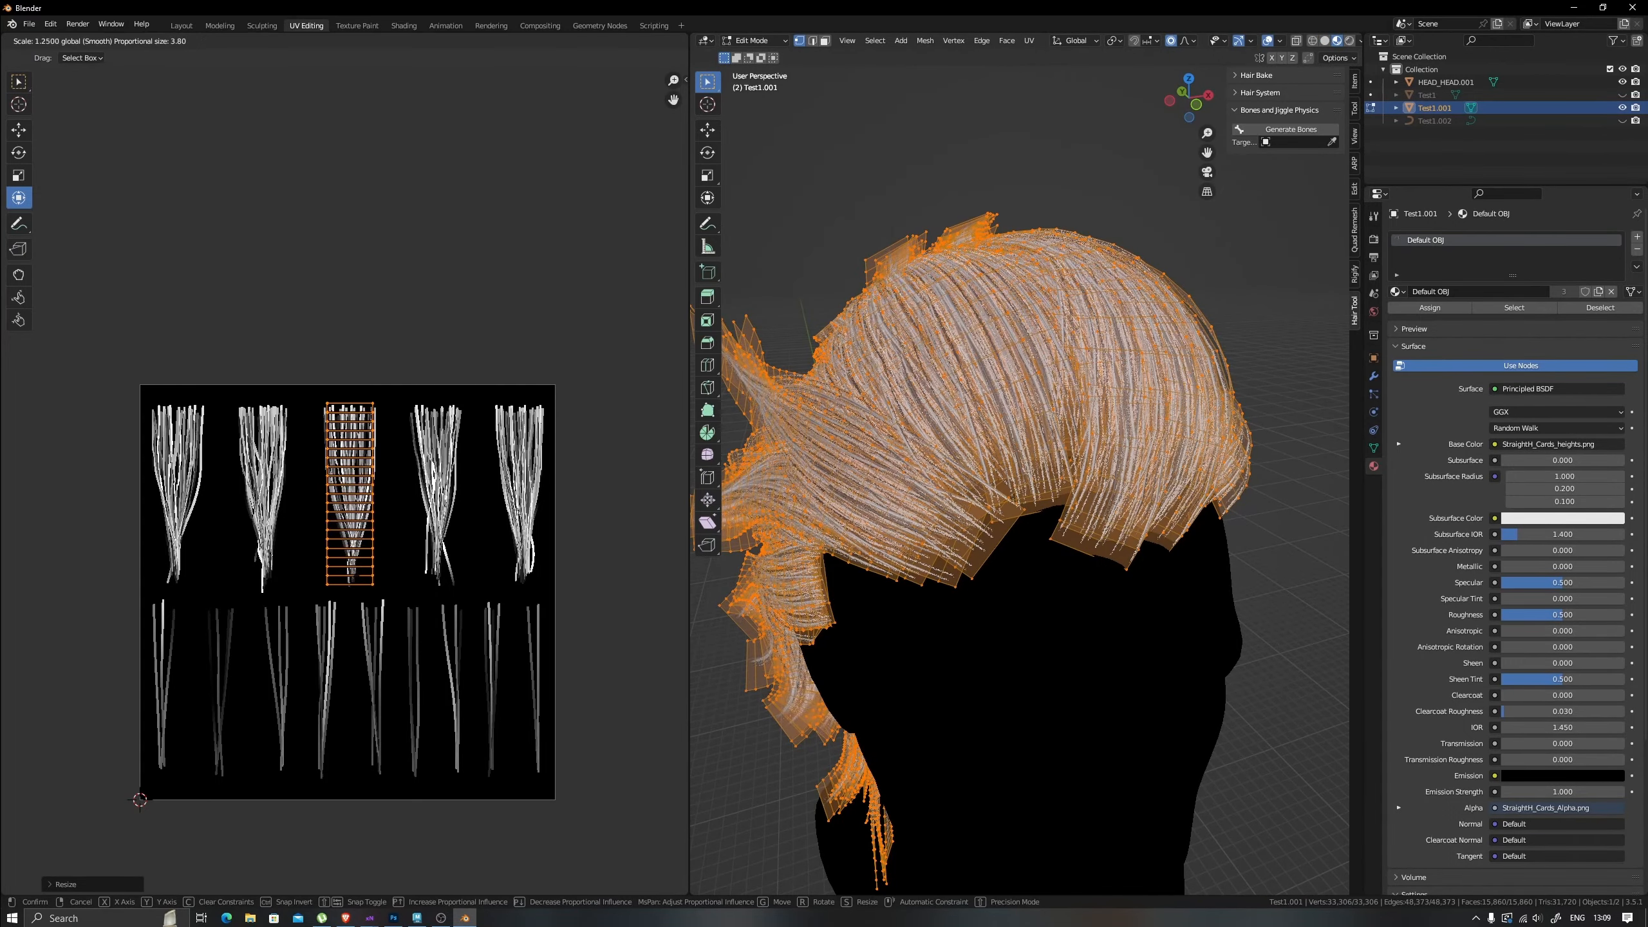
left_click(380, 491)
scroll(379, 490, "up", 1)
key("s")
Examine the textured hair cards from several sides in Object Mode with nothing selected.
key("Tab")
left_click(940, 207)
middle_click_drag(1129, 416, 1075, 462)
scroll(978, 417, "up", 5)
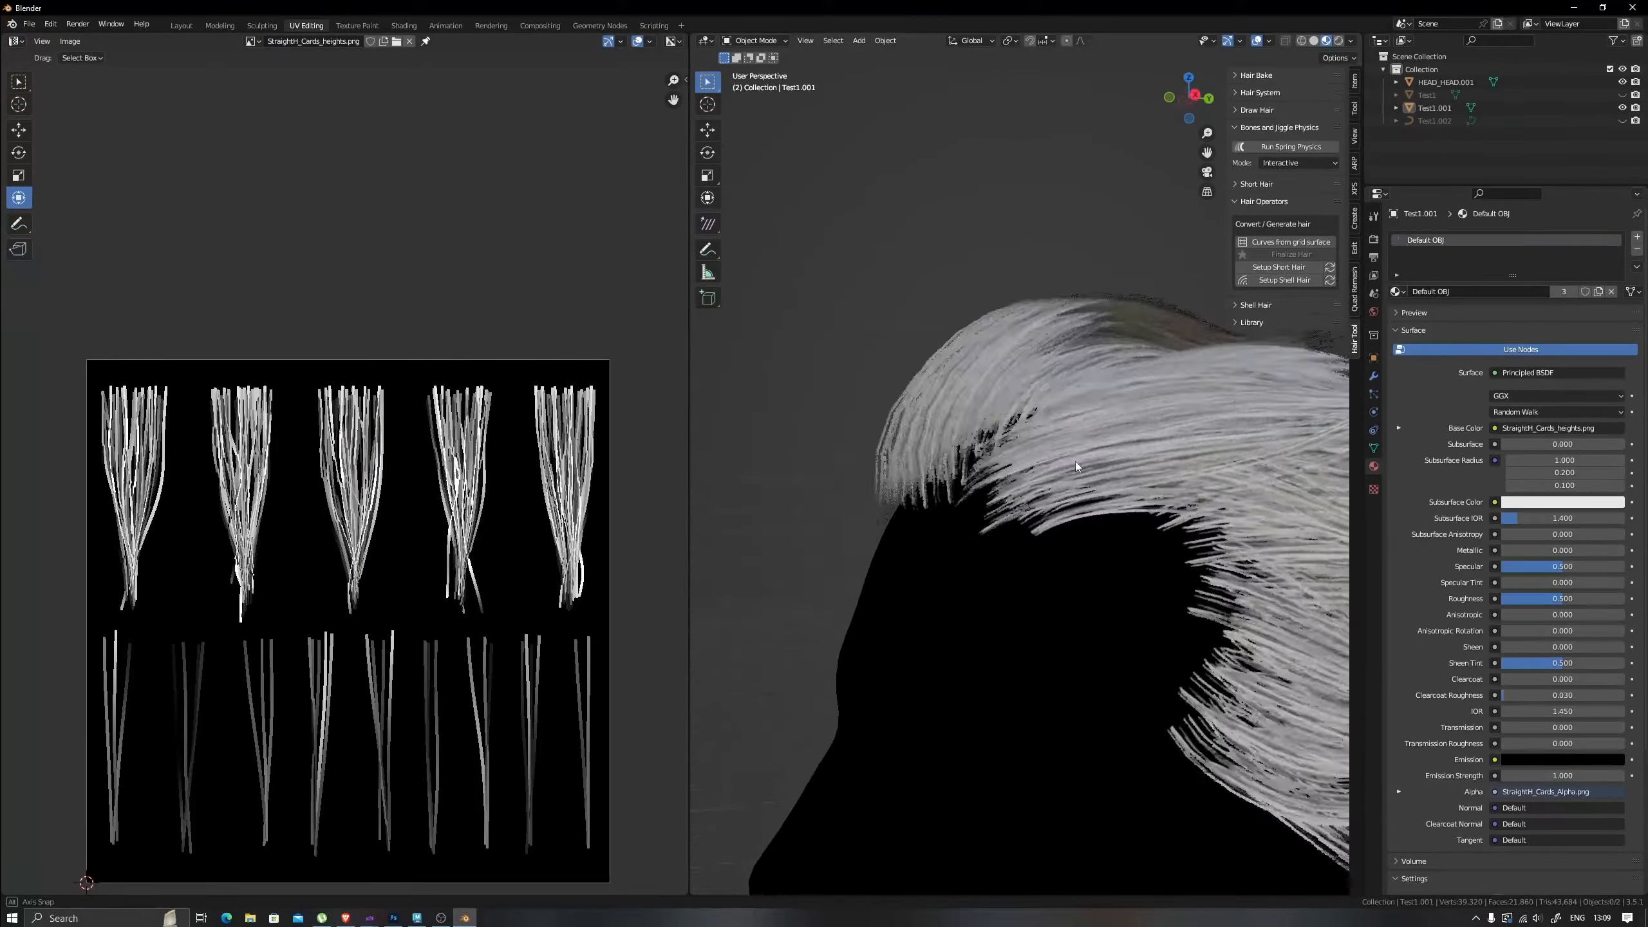
scroll(1045, 529, "down", 5)
middle_click_drag(1045, 530, 1259, 521)
scroll(1049, 494, "up", 6)
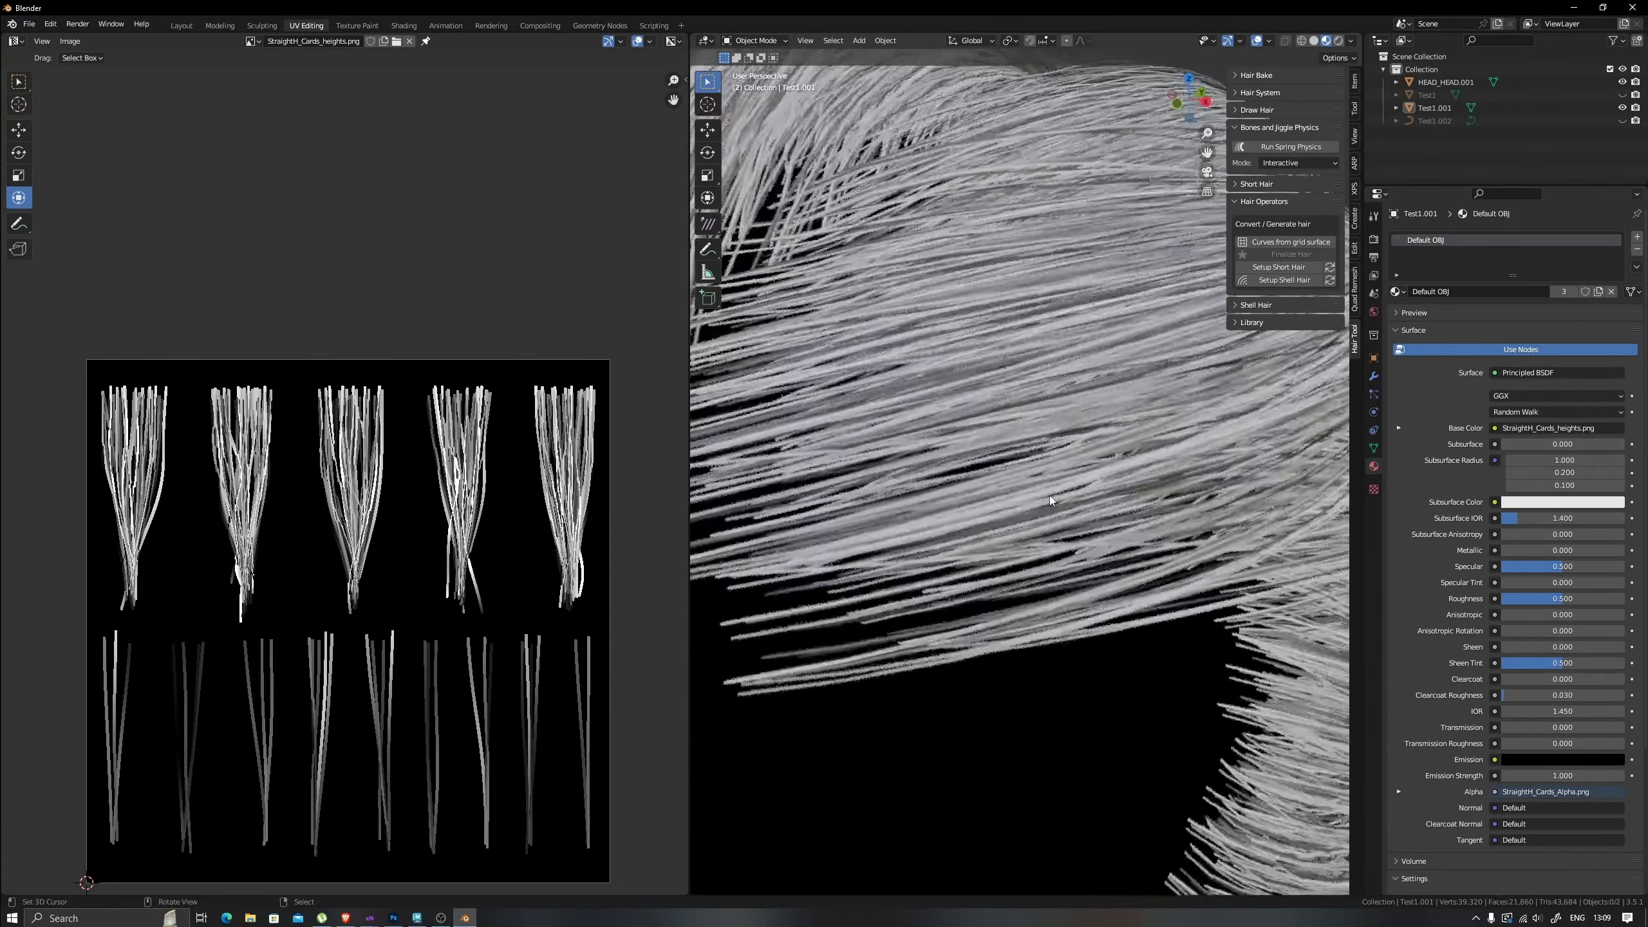
scroll(1049, 494, "down", 5)
Randomly select hair mesh vertices with a ratio of 0.010 and extend the selection to the linked cards.
key("Tab")
scroll(347, 480, "up", 2)
scroll(1005, 402, "down", 4)
middle_click_drag(993, 397, 1012, 399)
key("alt+a")
key("Tab")
key("Tab")
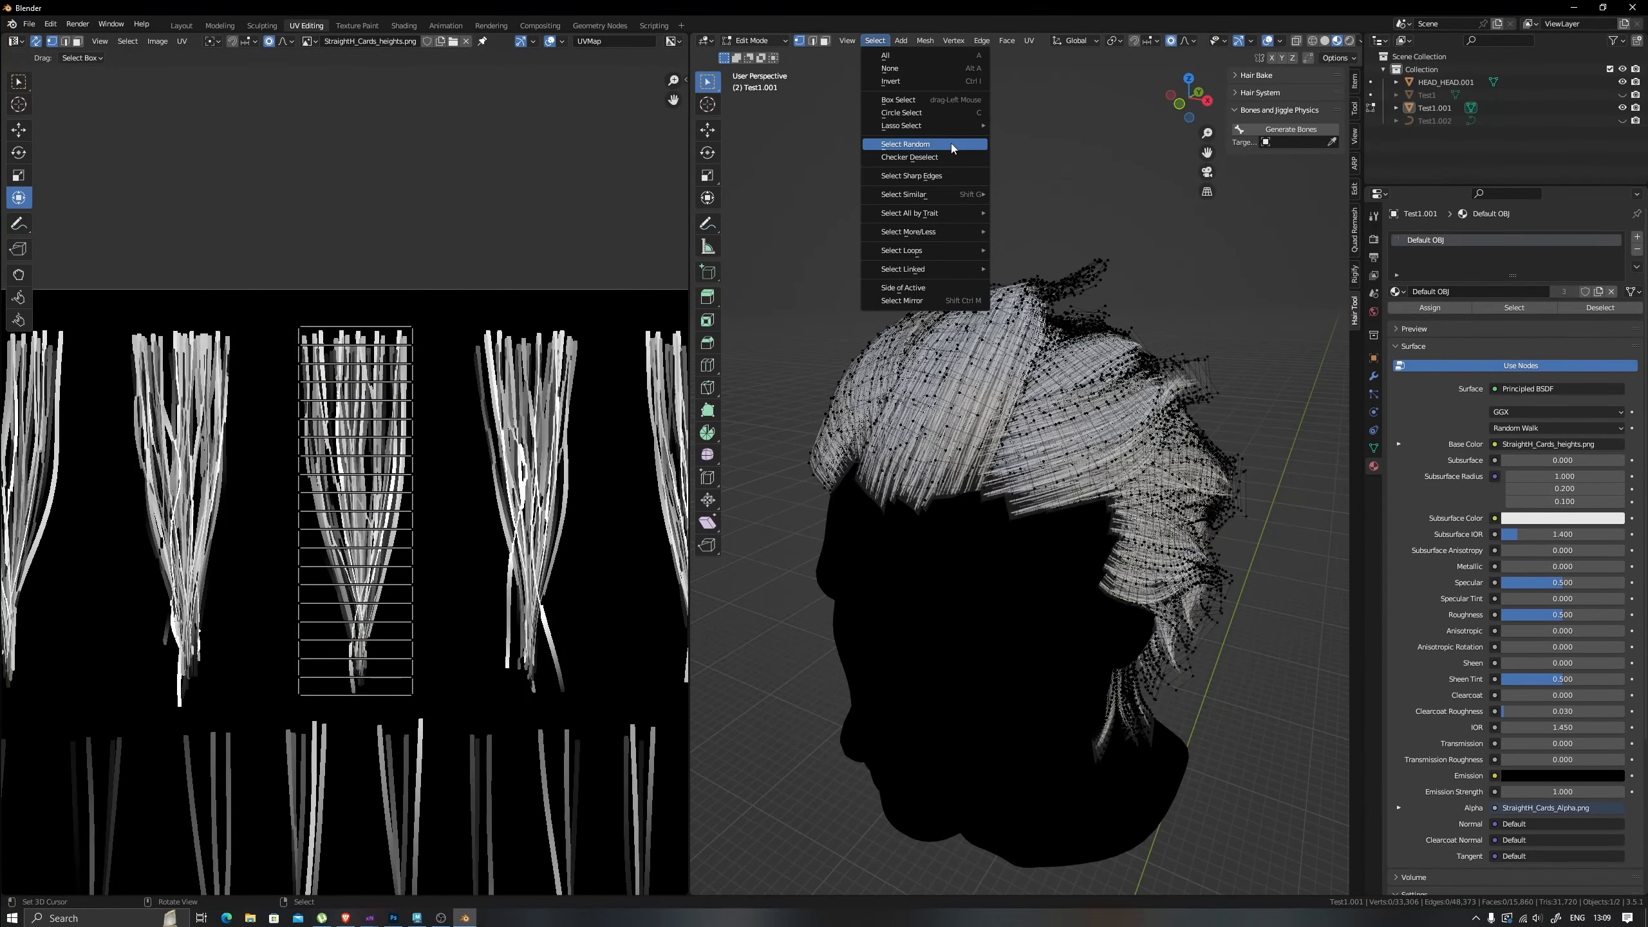
left_click(950, 143)
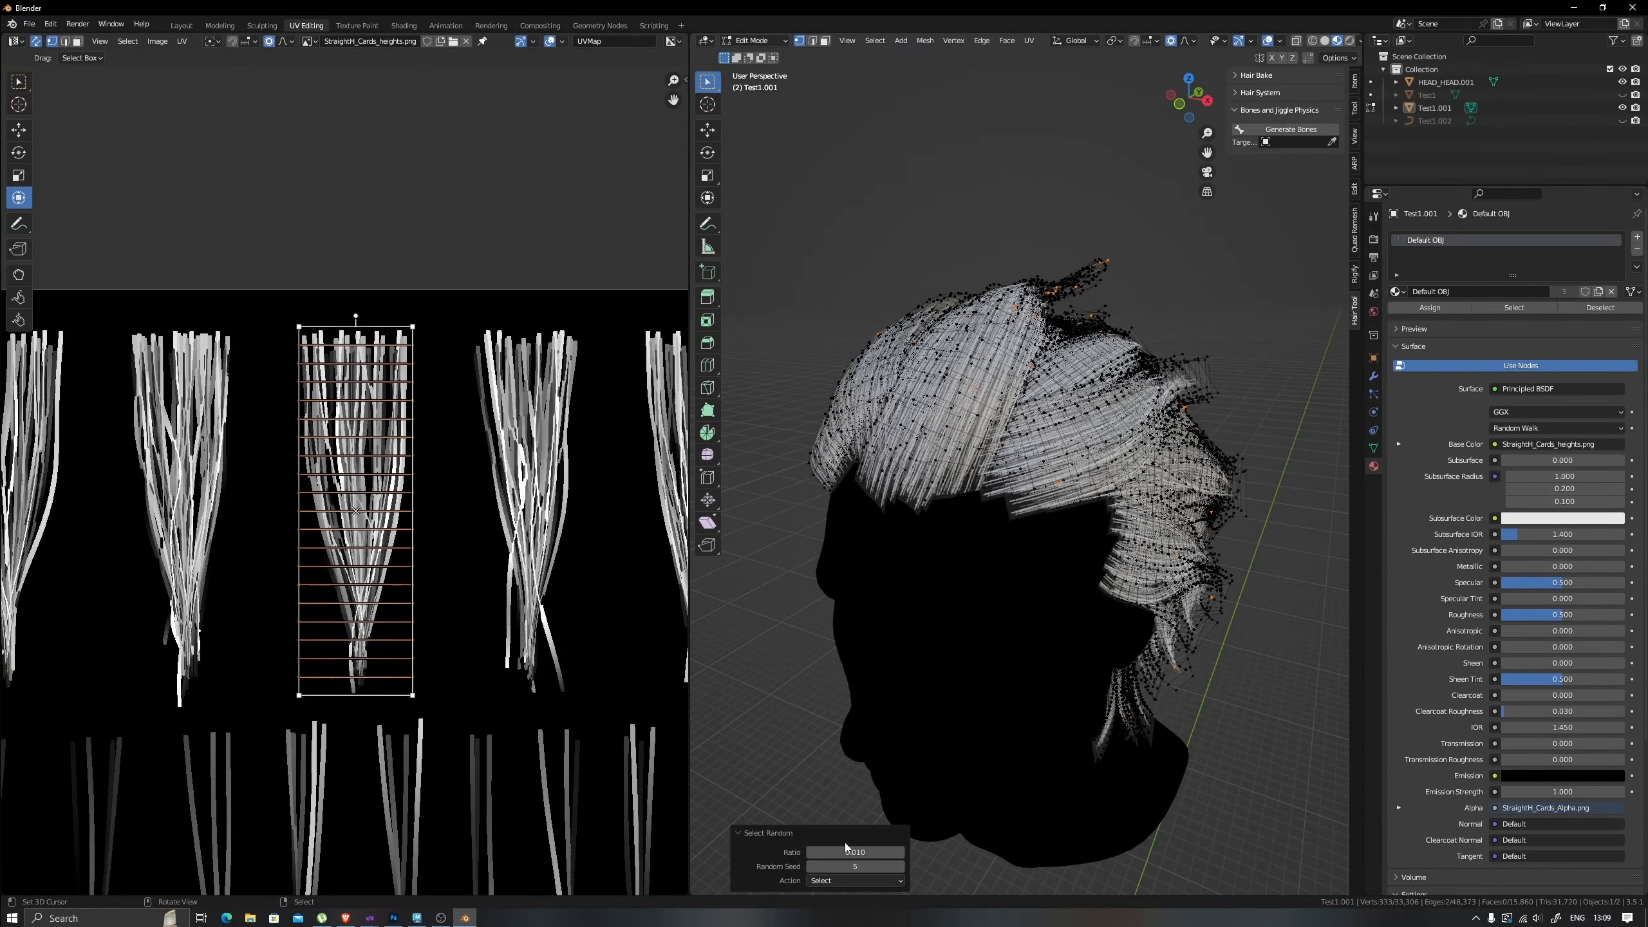
scroll(907, 474, "down", 1)
key("ctrl+l")
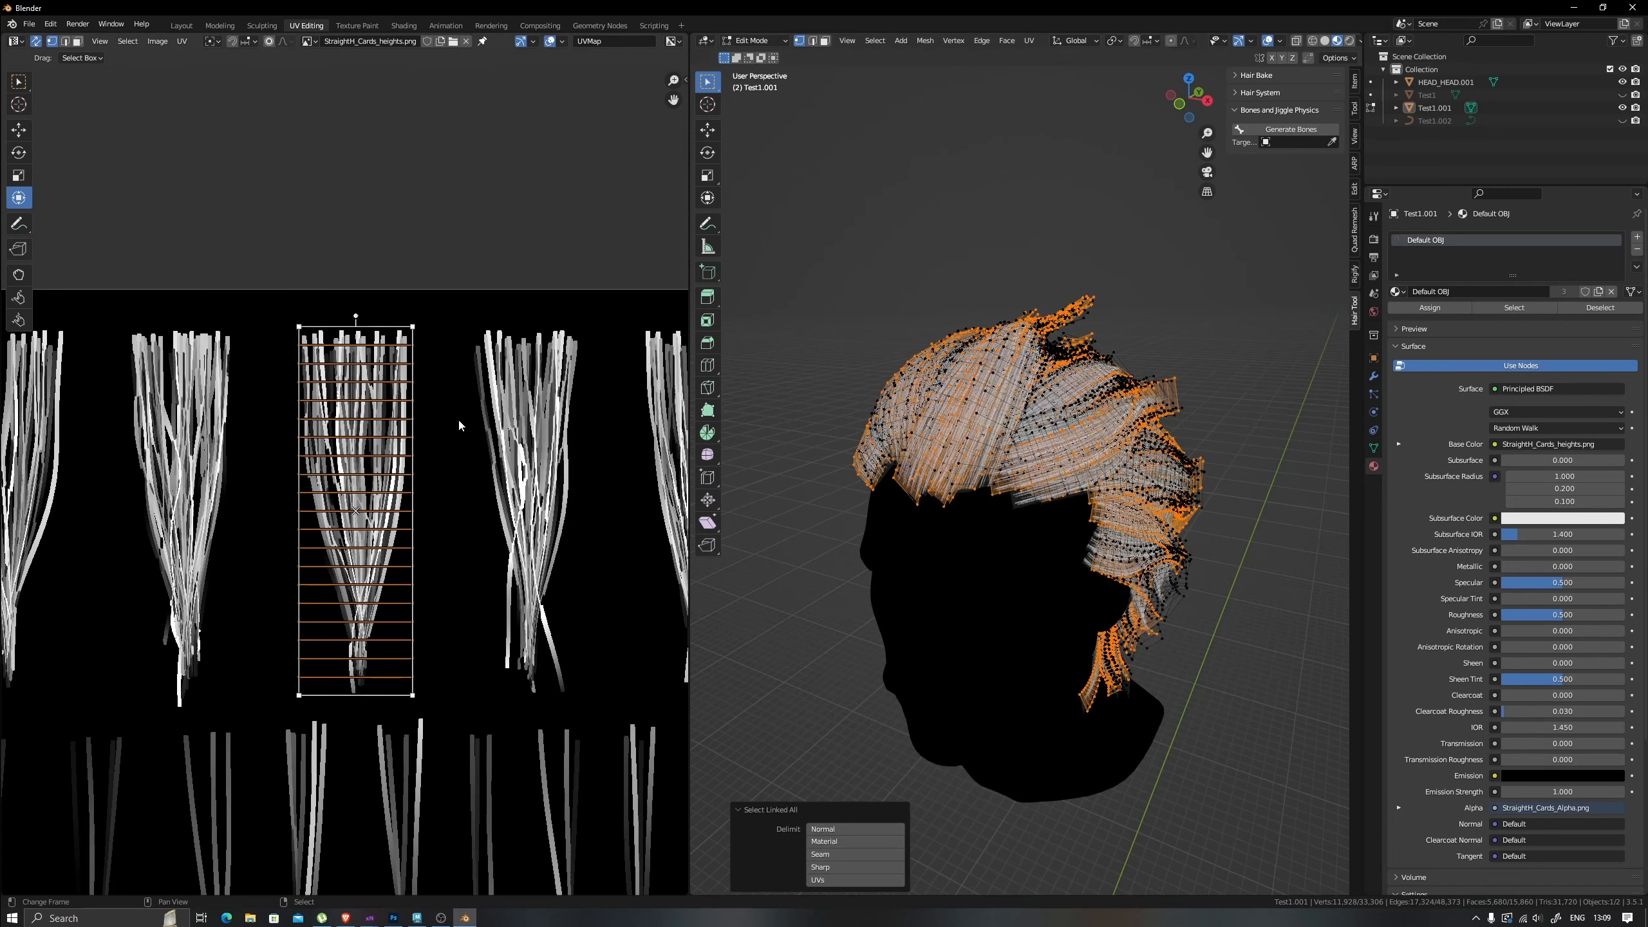
Move the selected cards' UVs along X onto the fourth upper strand clump.
key("g")
key("x")
left_click(631, 434)
scroll(623, 434, "down", 3)
middle_click_drag(610, 434, 512, 430)
scroll(513, 430, "up", 1)
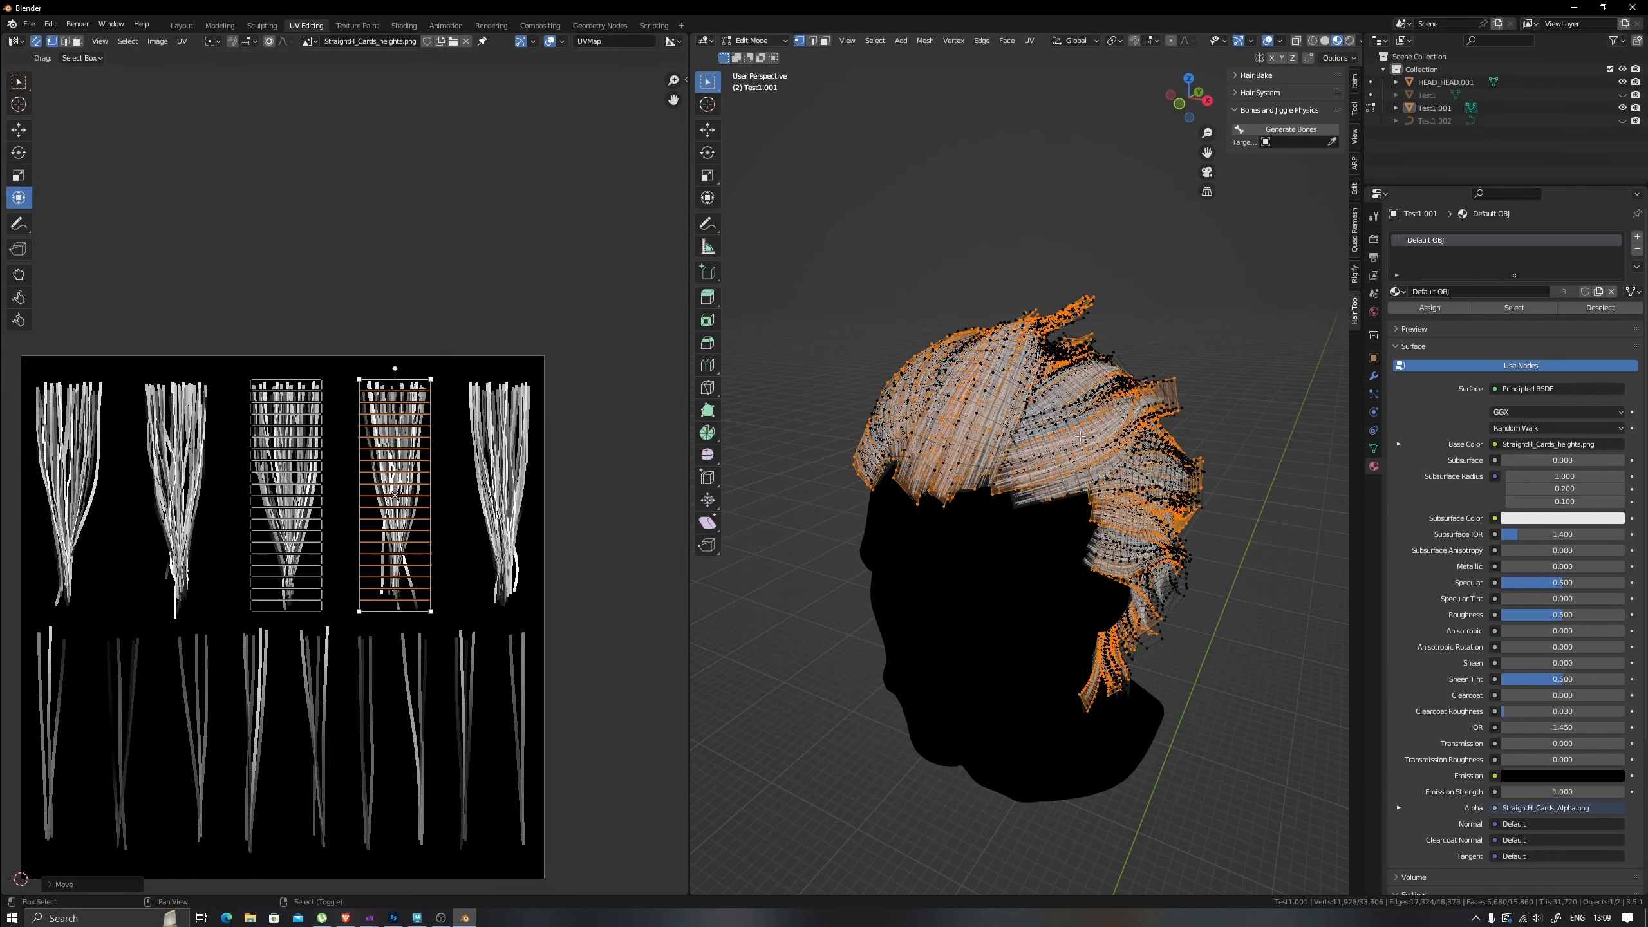
Hide all cards except those on the fourth clump and randomly select whole linked cards among them.
key("ctrl+i")
key("h")
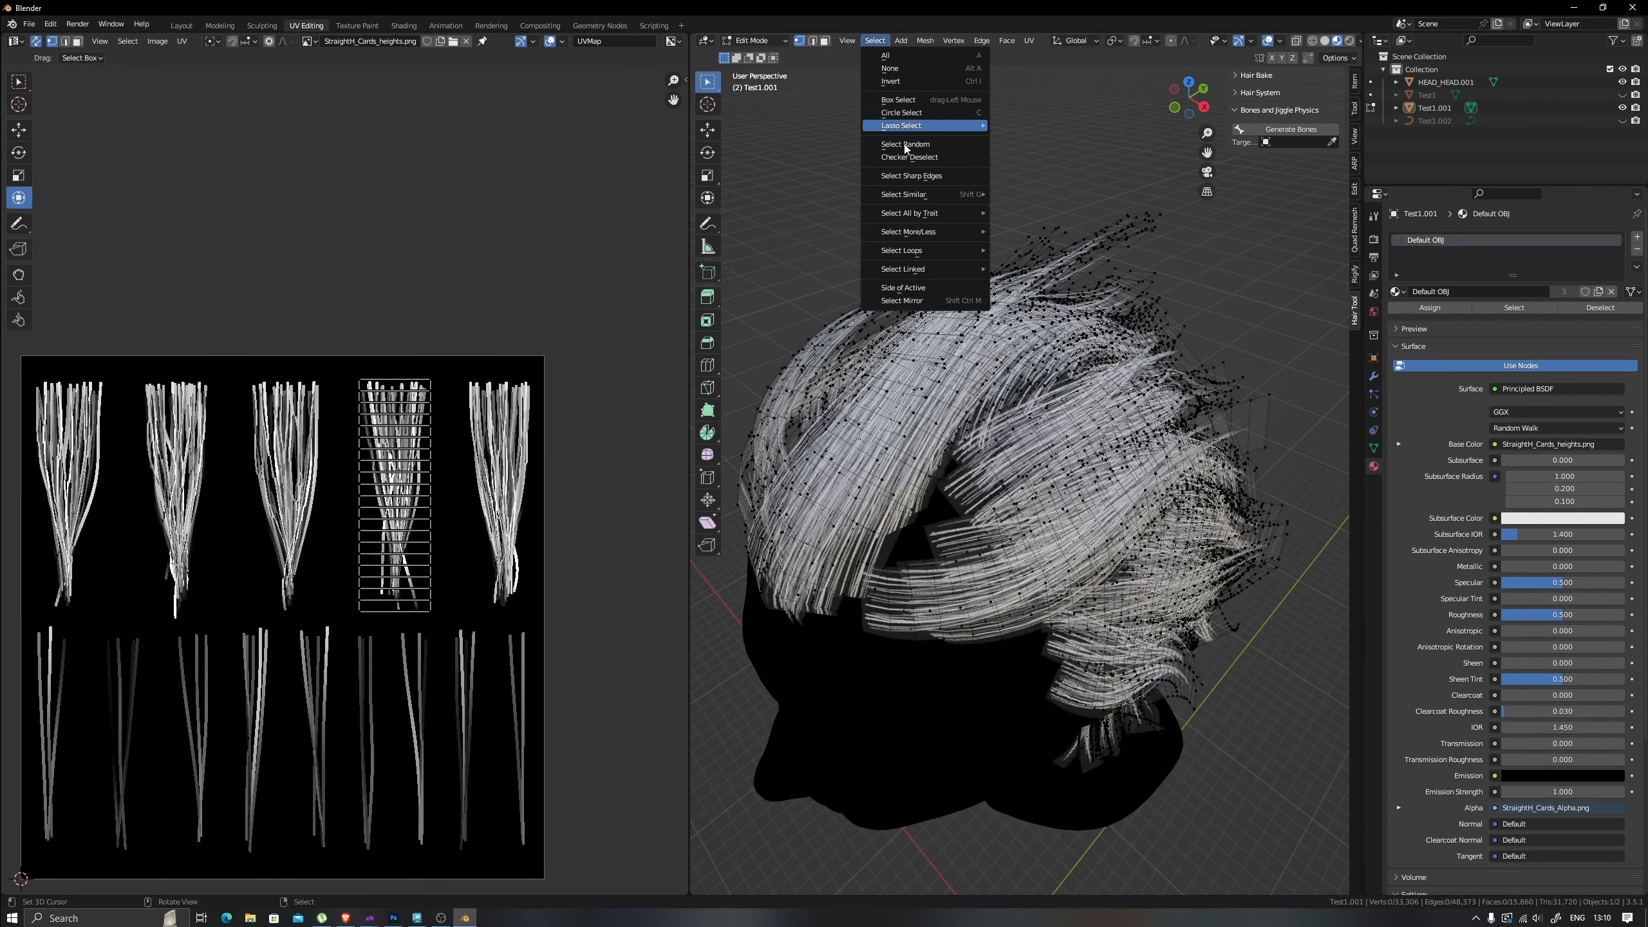
left_click(905, 148)
key("ctrl+l")
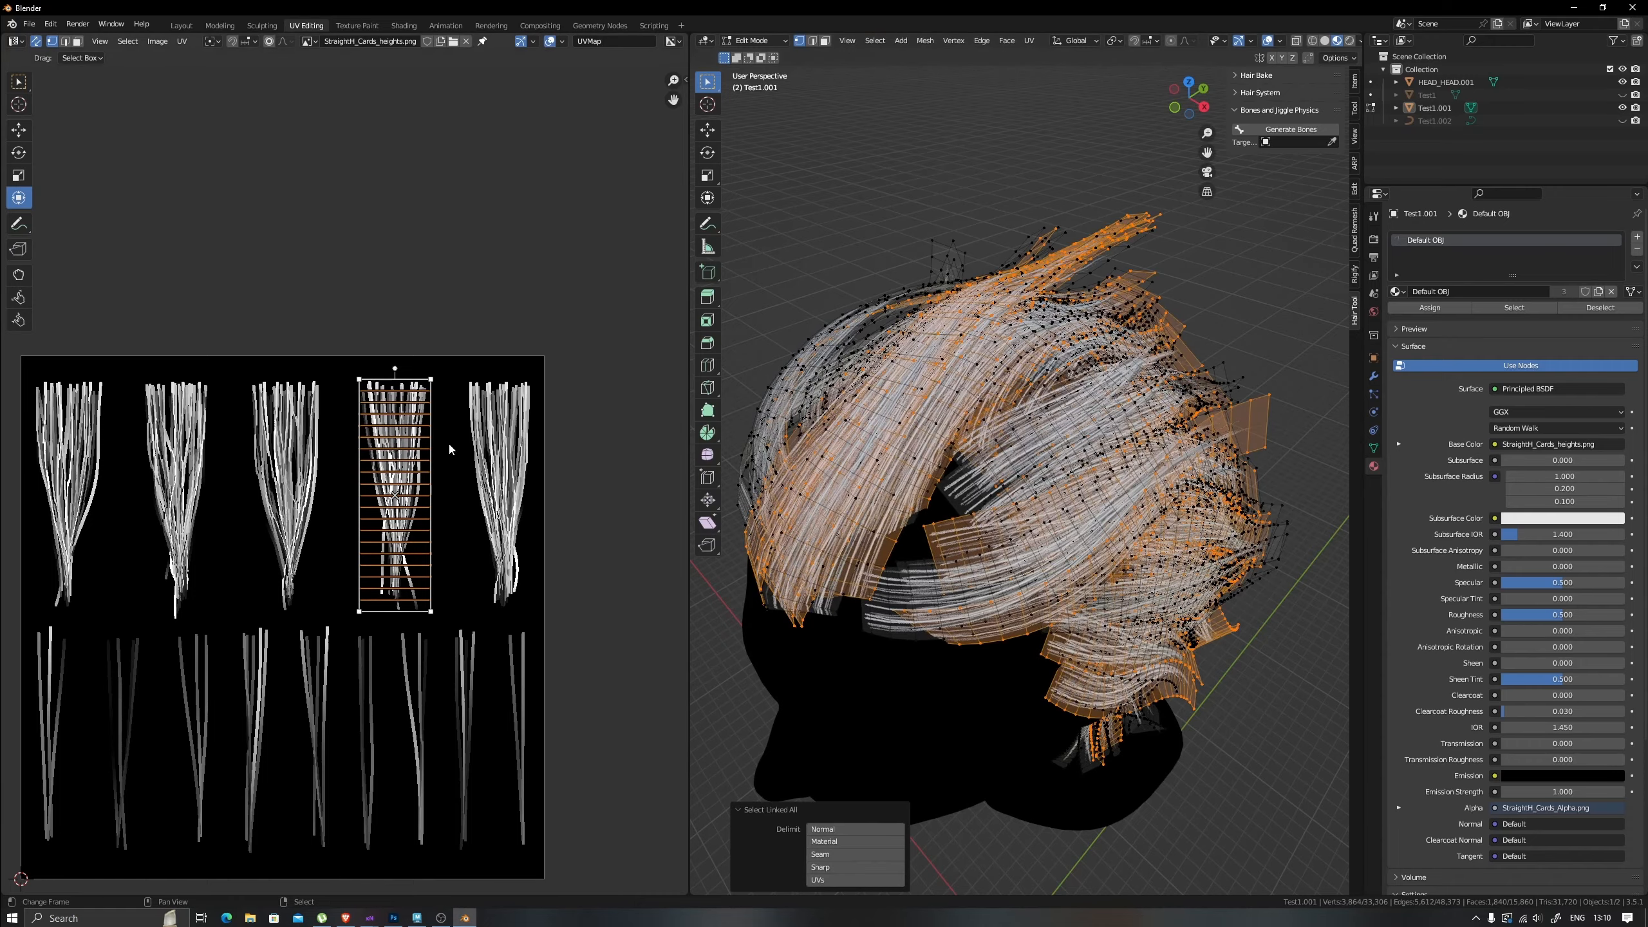
Move the selected UVs along X onto the fifth upper clump, reveal the hidden cards and clear the selection.
key("g")
key("x")
key("alt+h")
key("alt+a")
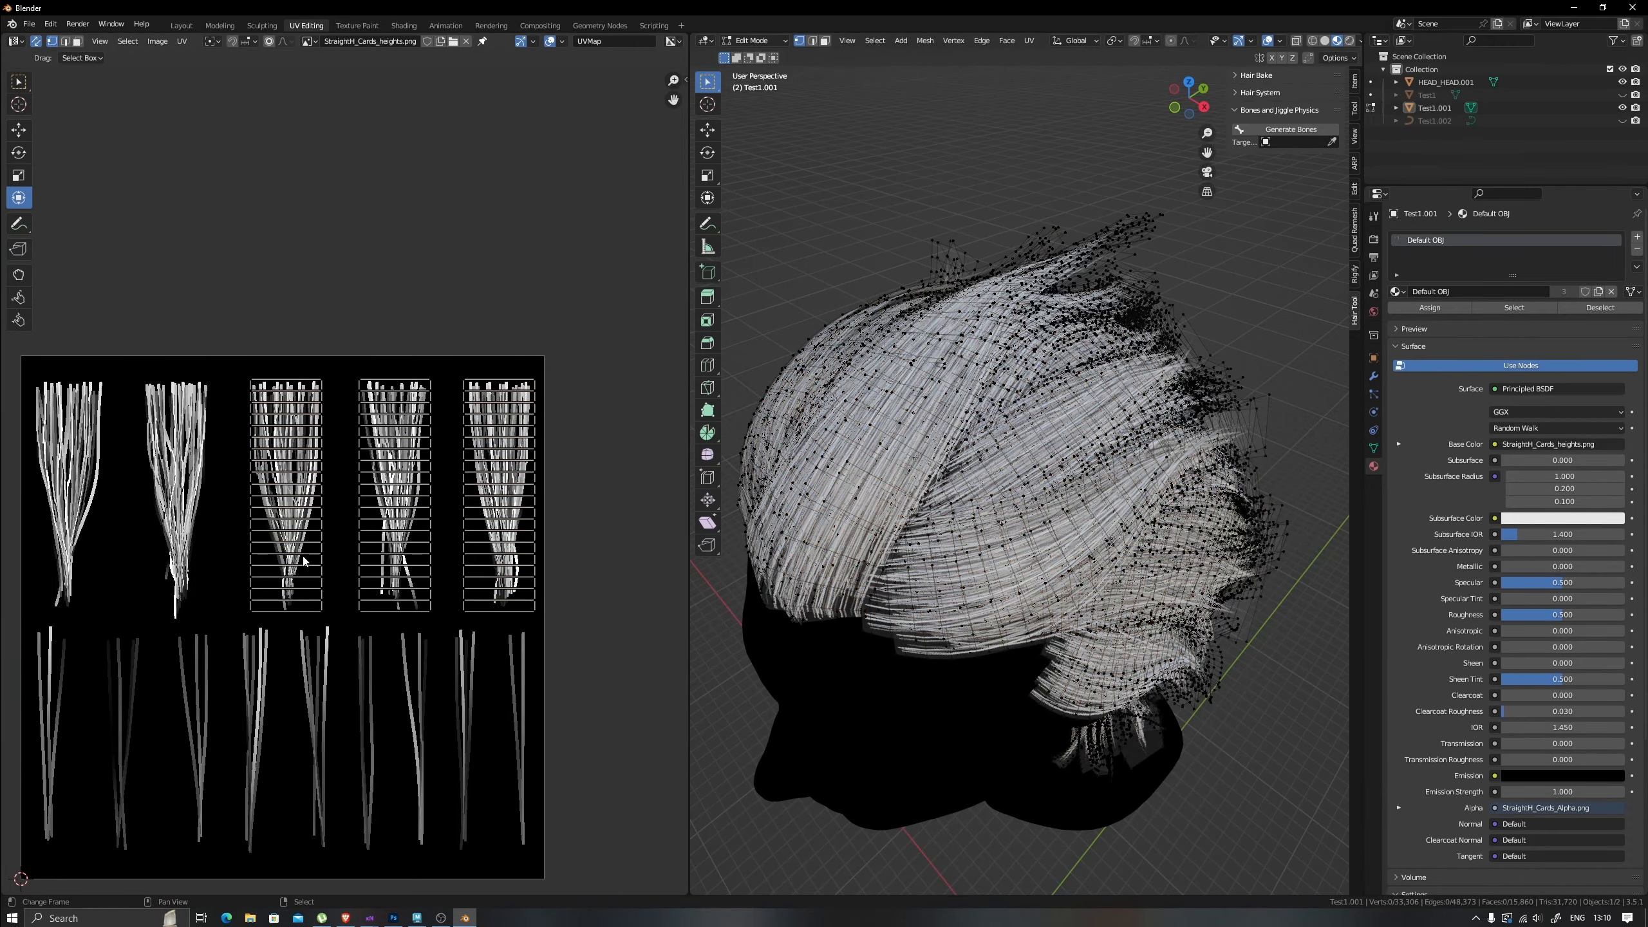
Hide all cards except those on the third upper clump and randomly select whole linked cards among them with a ratio of 0.010.
mouse_move(332, 365)
left_mouse_down("ctrl")
mouse_move(127, 443)
mouse_move(211, 358)
left_mouse_up("ctrl")
key("shift+h")
key("alt+a")
middle_click_drag(993, 364, 934, 360)
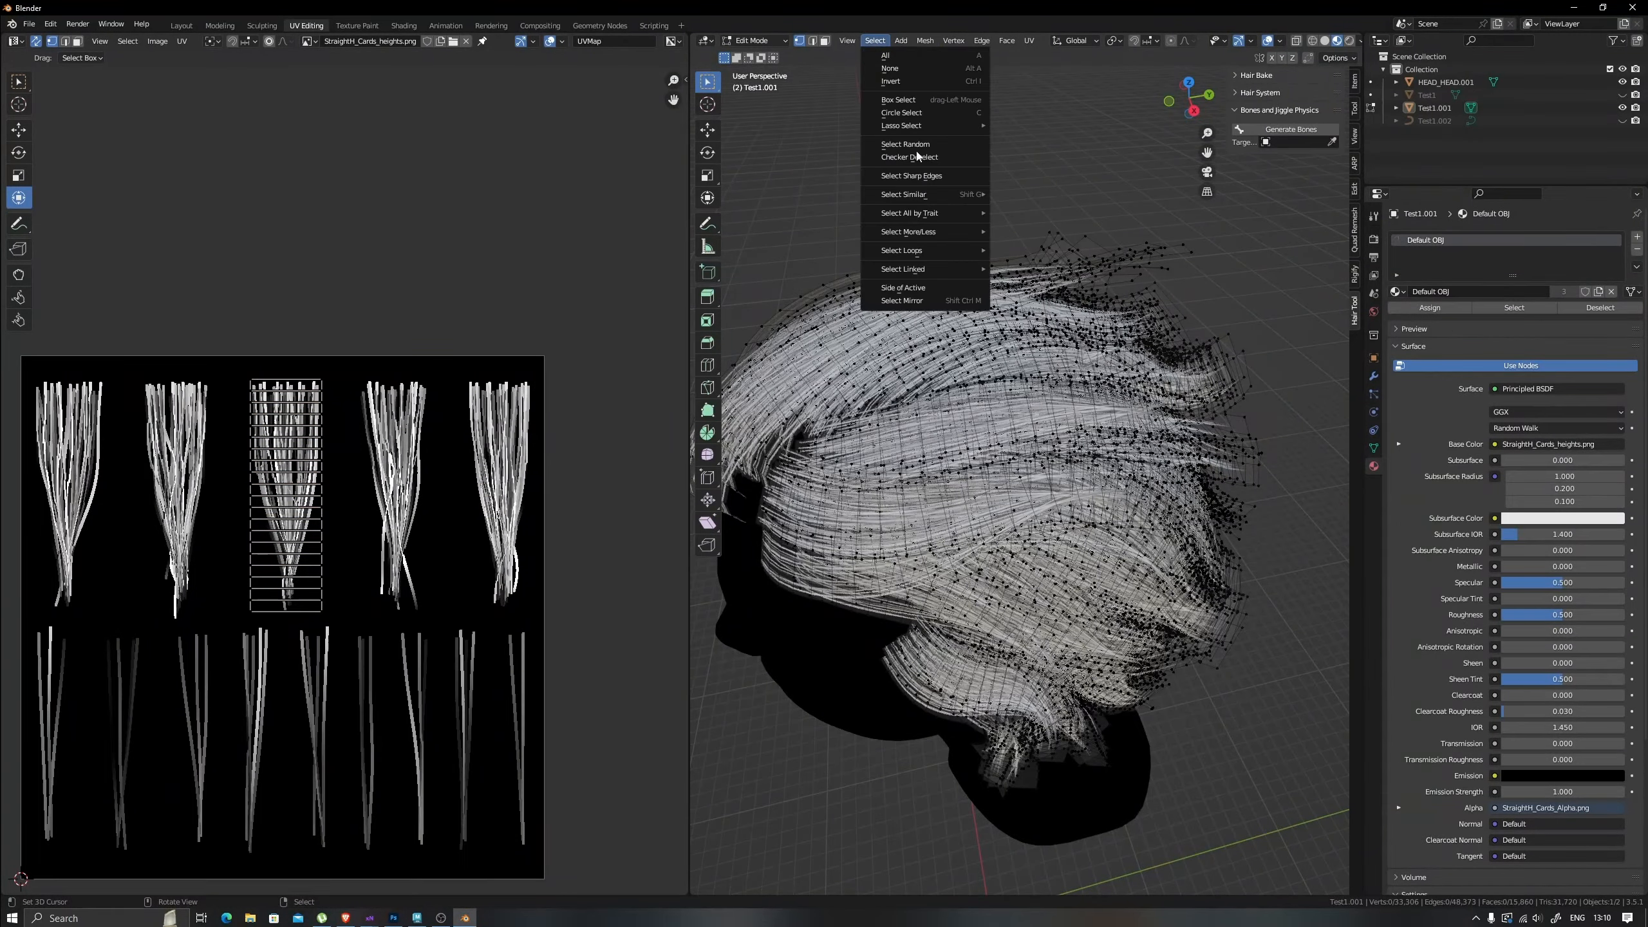
left_click(905, 143)
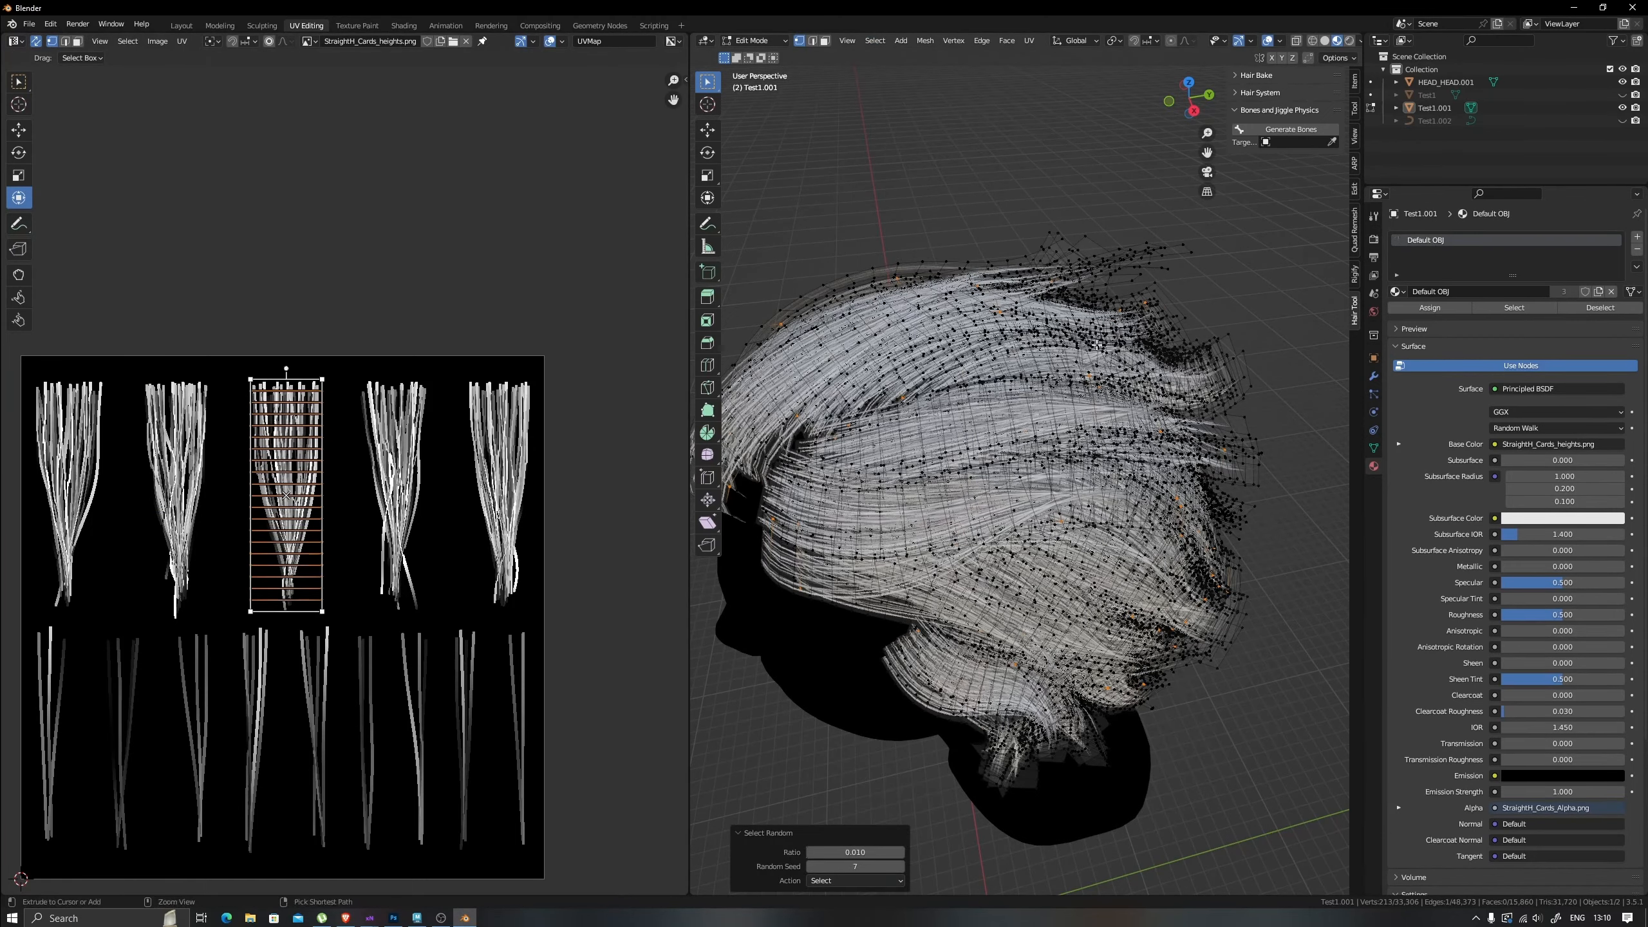
key("ctrl+l")
Move the selected cards' UVs along X onto the second upper clump and clear the selection.
key("g")
key("x")
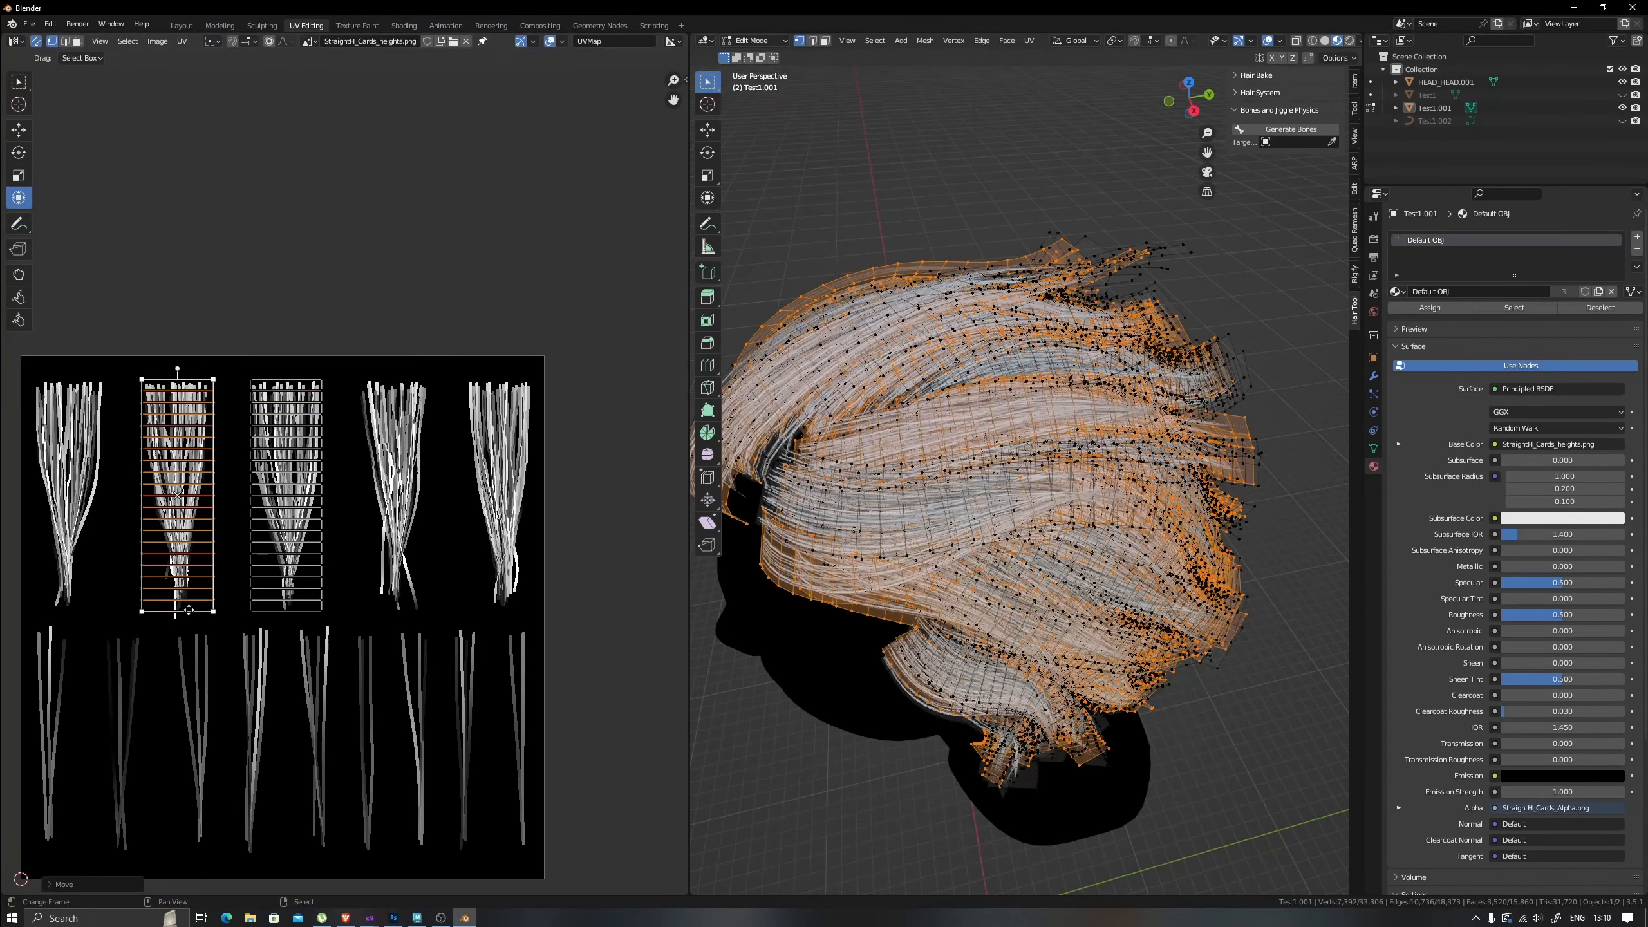
key("alt+a")
key("a")
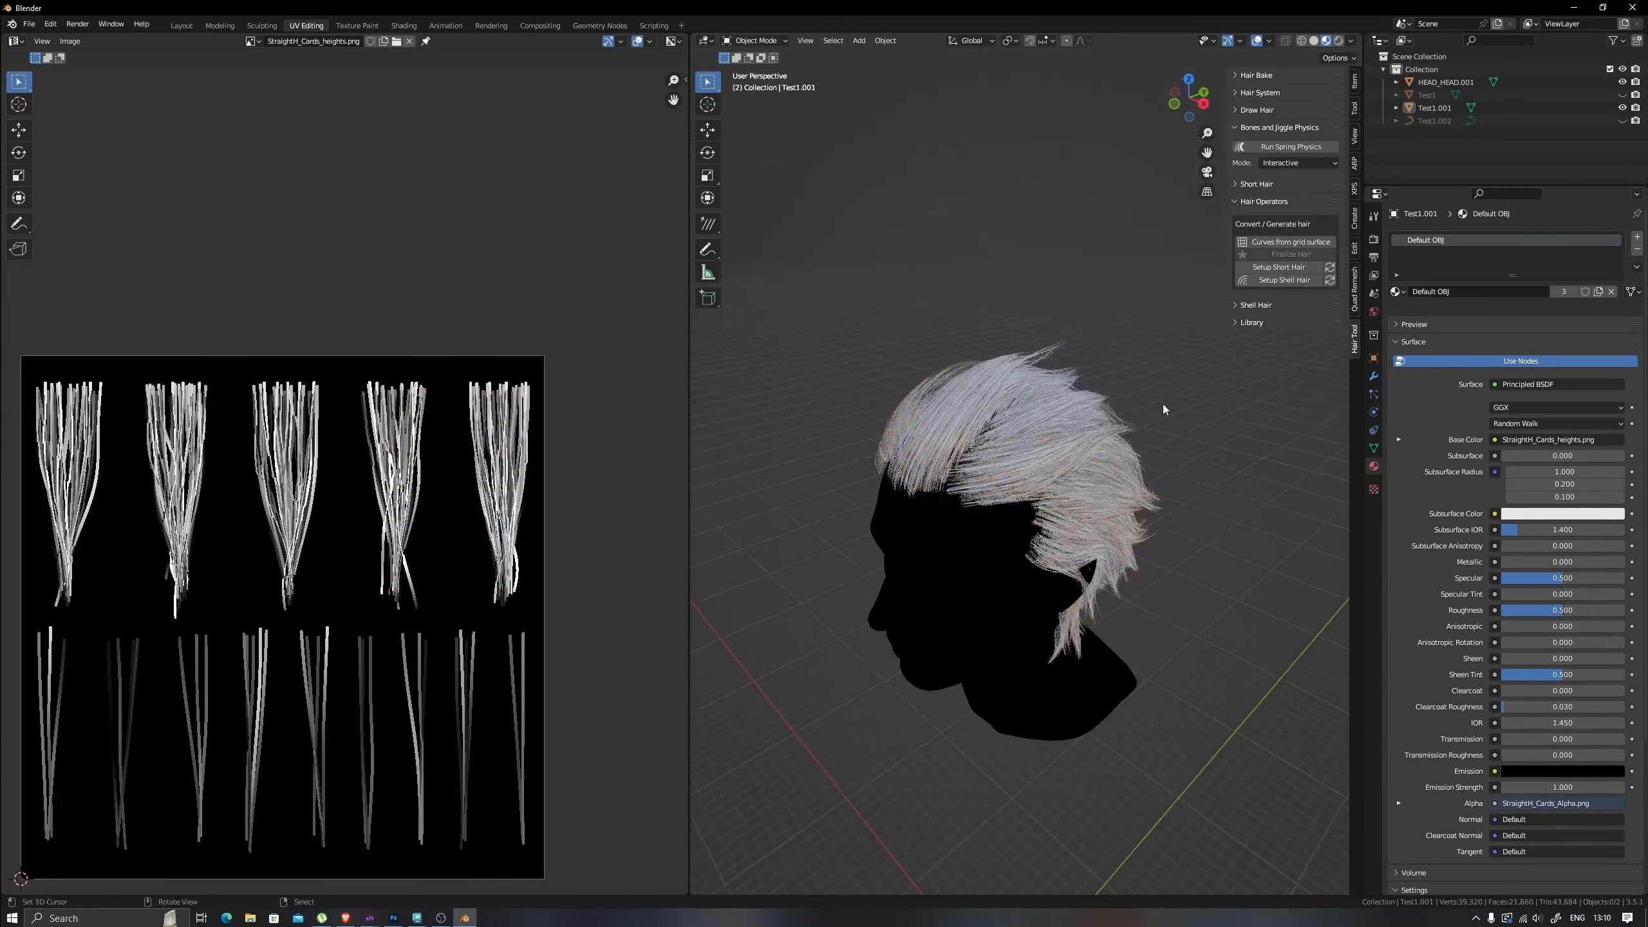
Examine the textured hair on the head from the side and the front in object mode.
key("Tab")
left_click_drag(1162, 404, 1082, 492, "alt")
key("Tab")
middle_click_drag(1081, 492, 863, 500)
scroll(1058, 498, "down", 8)
left_click(999, 497)
scroll(863, 500, "down", 4)
left_click(862, 500)
Switch to Photoshop and draw a vertical black-to-white gradient over the upper strands on Layer 1, blended as Multiply.
left_click(394, 917)
left_click(516, 235)
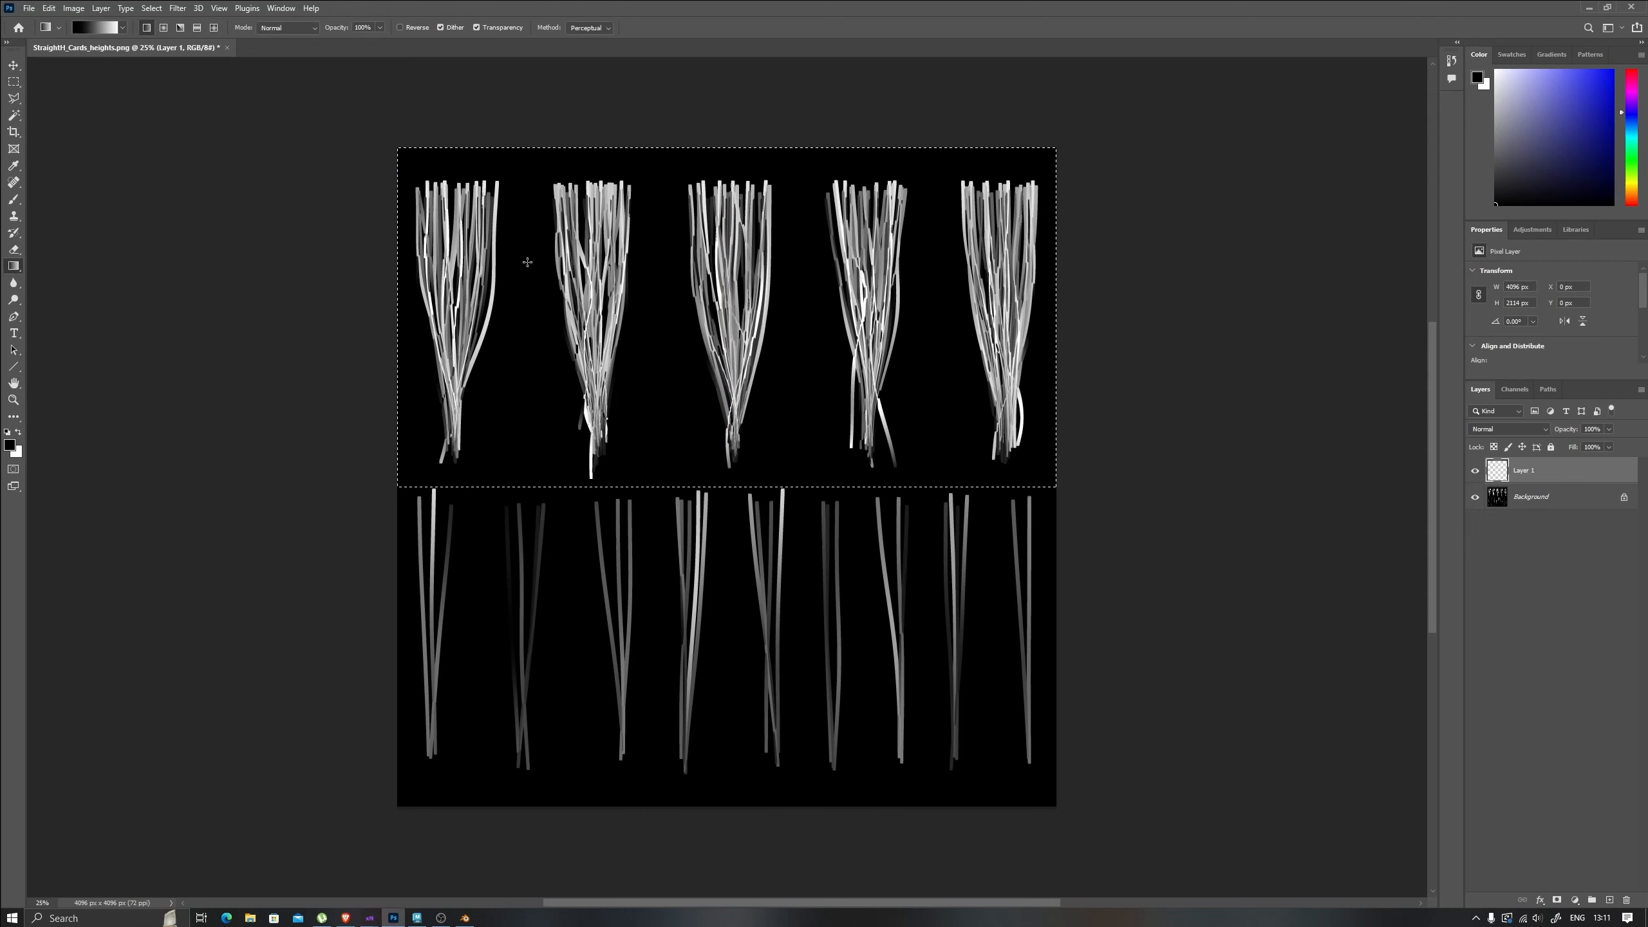
left_click_drag(735, 309, 736, 323)
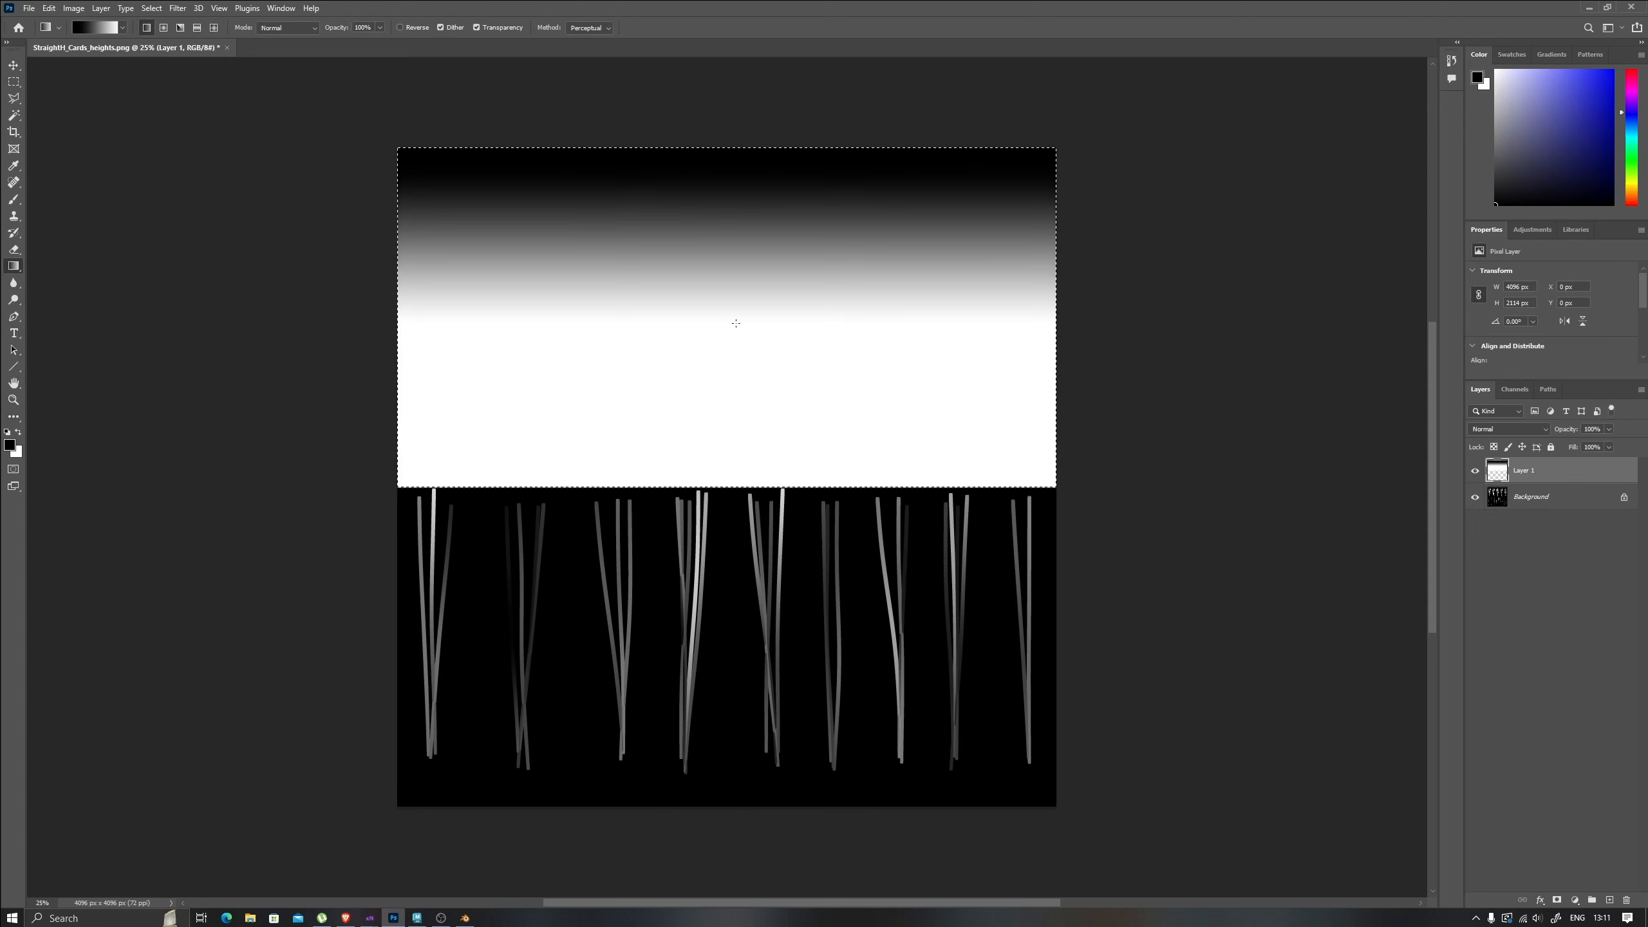
left_click(1499, 428)
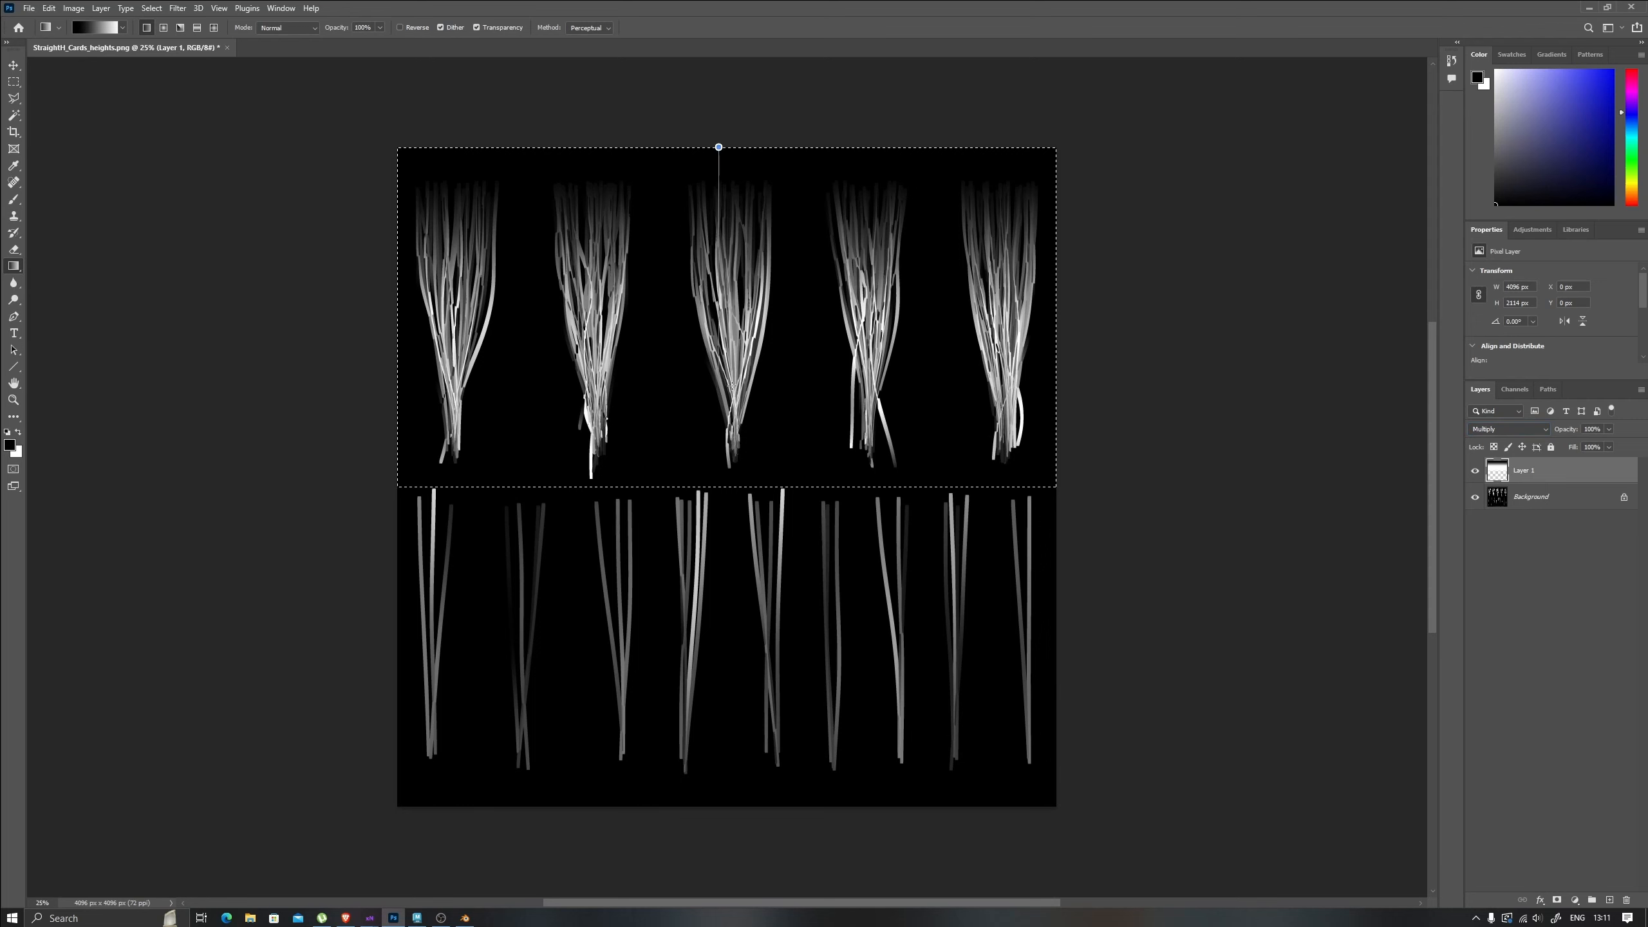
left_click_drag(733, 387, 733, 387)
left_click_drag(757, 482, 757, 482, "shift")
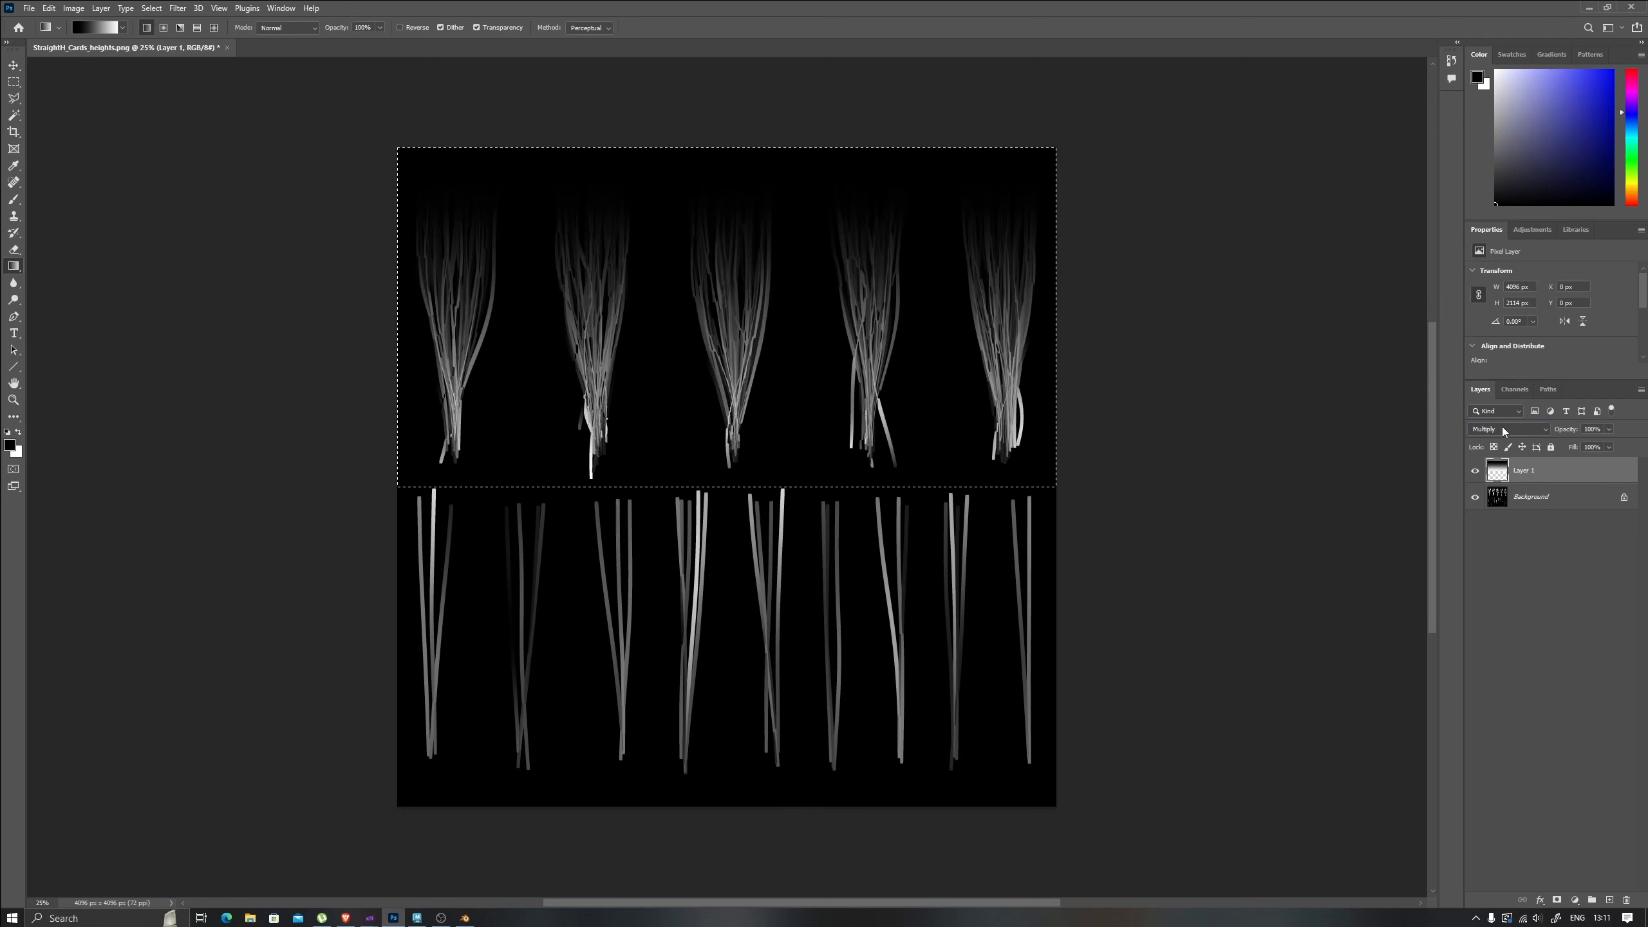
Try gradient layer opacities of 50% and 80%, and return the opacity to 100%.
type("50")
key("Return")
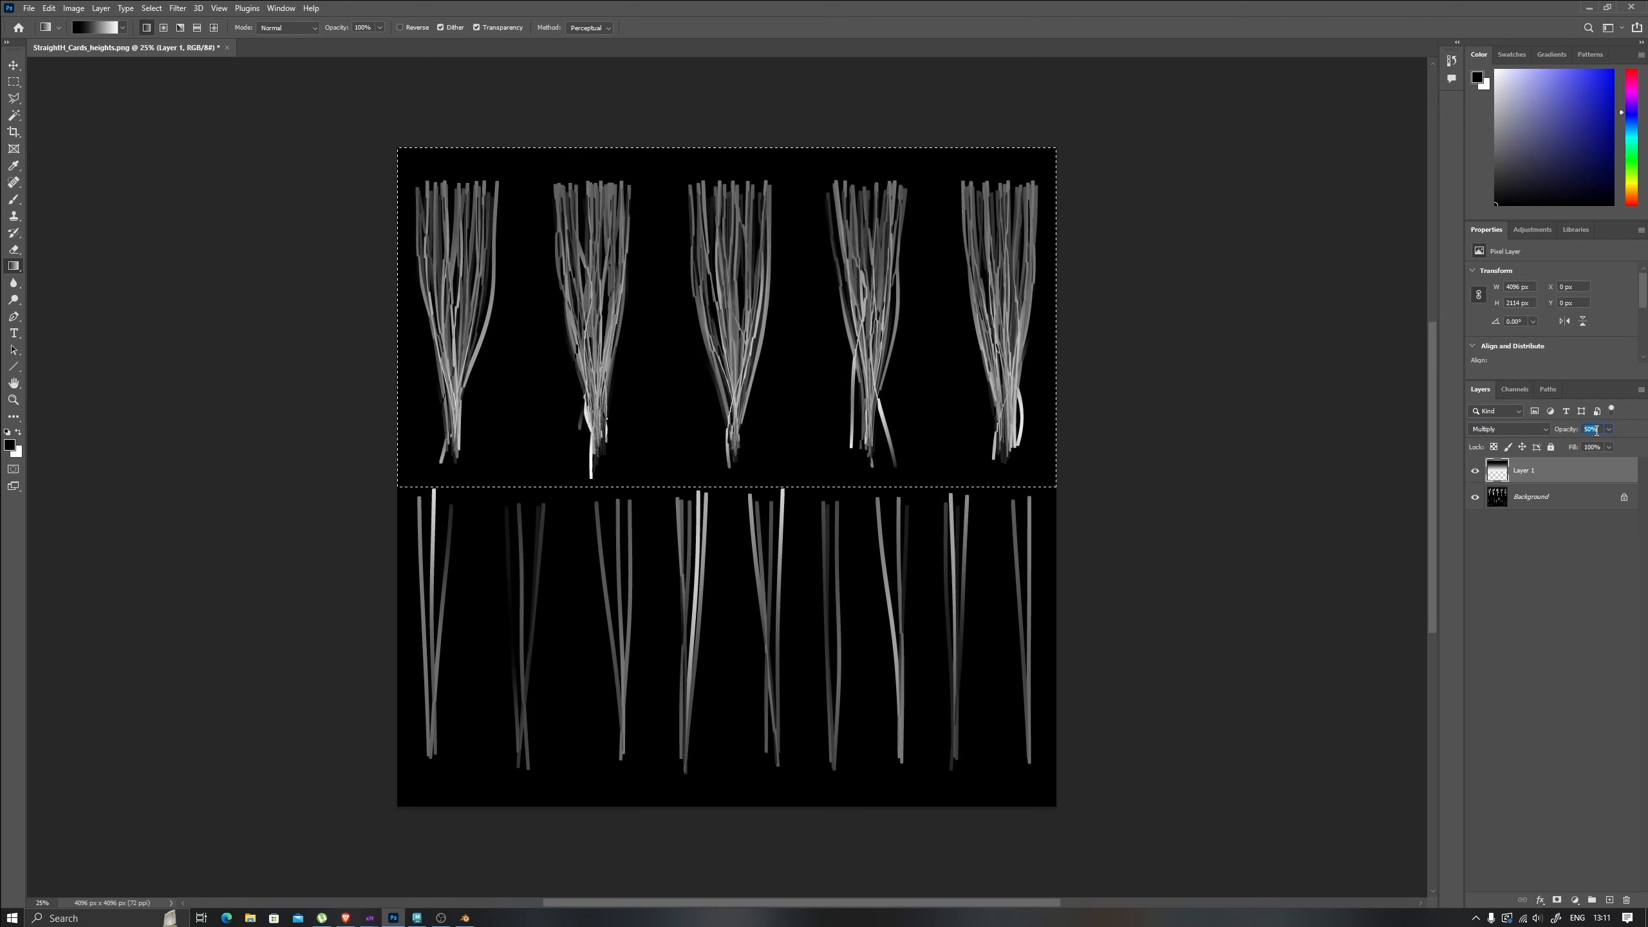
type("80")
key("Return")
type("100")
key("Return")
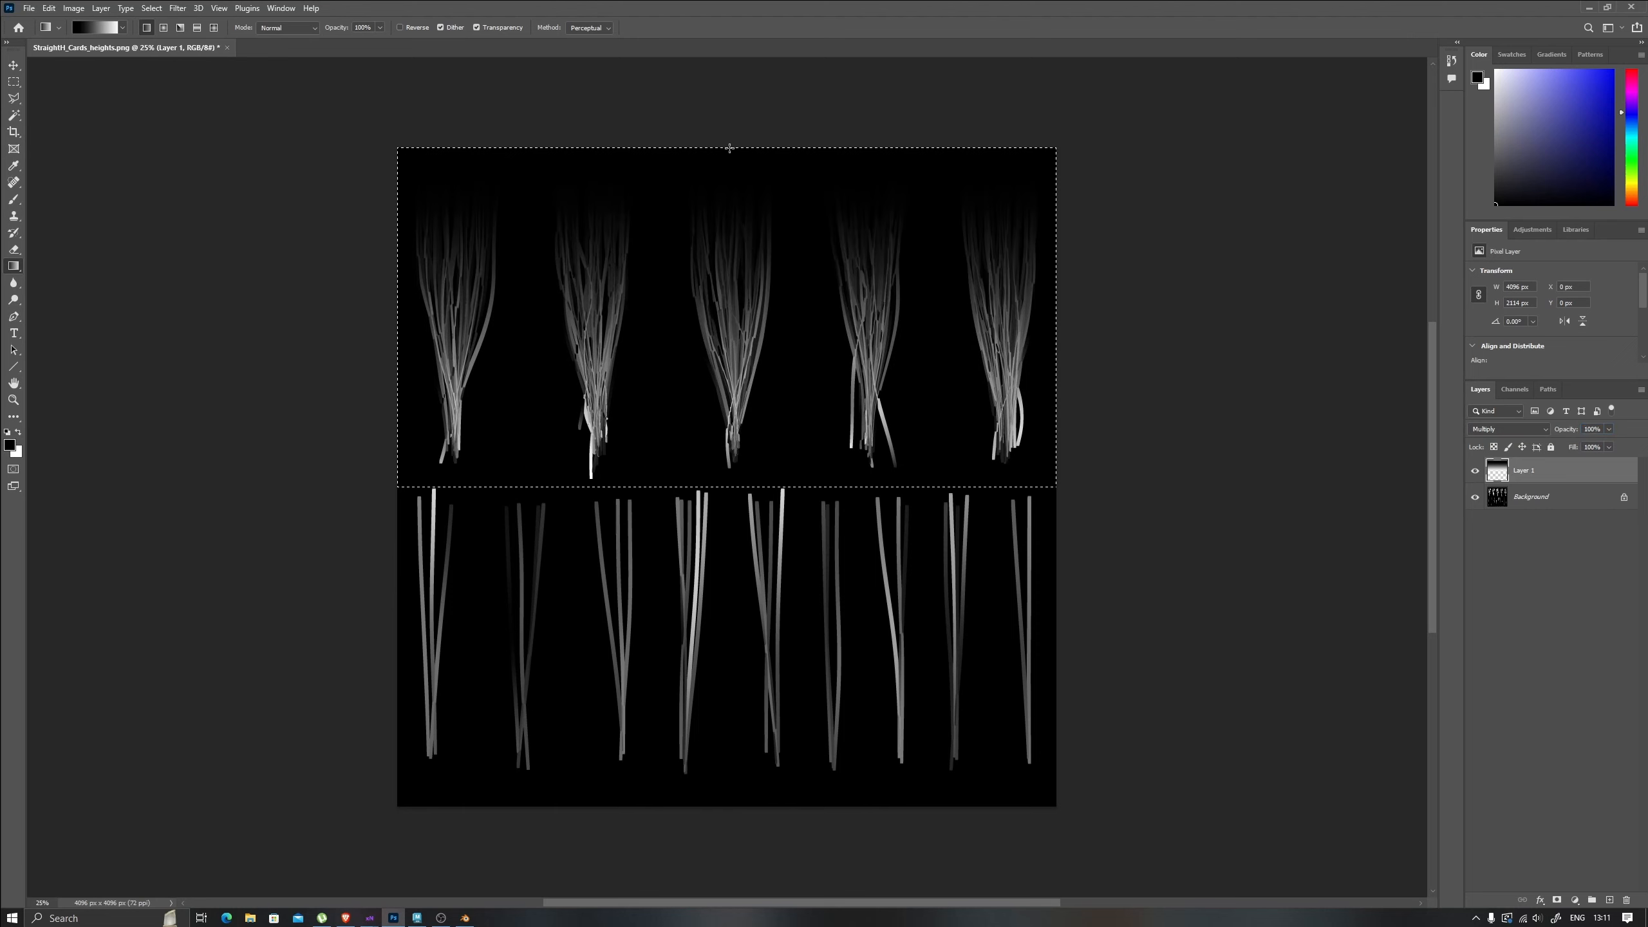
Redraw a shorter vertical gradient over the upper strand roots and place a duplicate of the layer over the lower strands.
left_click_drag(729, 148, 733, 297)
left_click_drag(727, 357, 790, 637)
key("v")
key("ctrl+j")
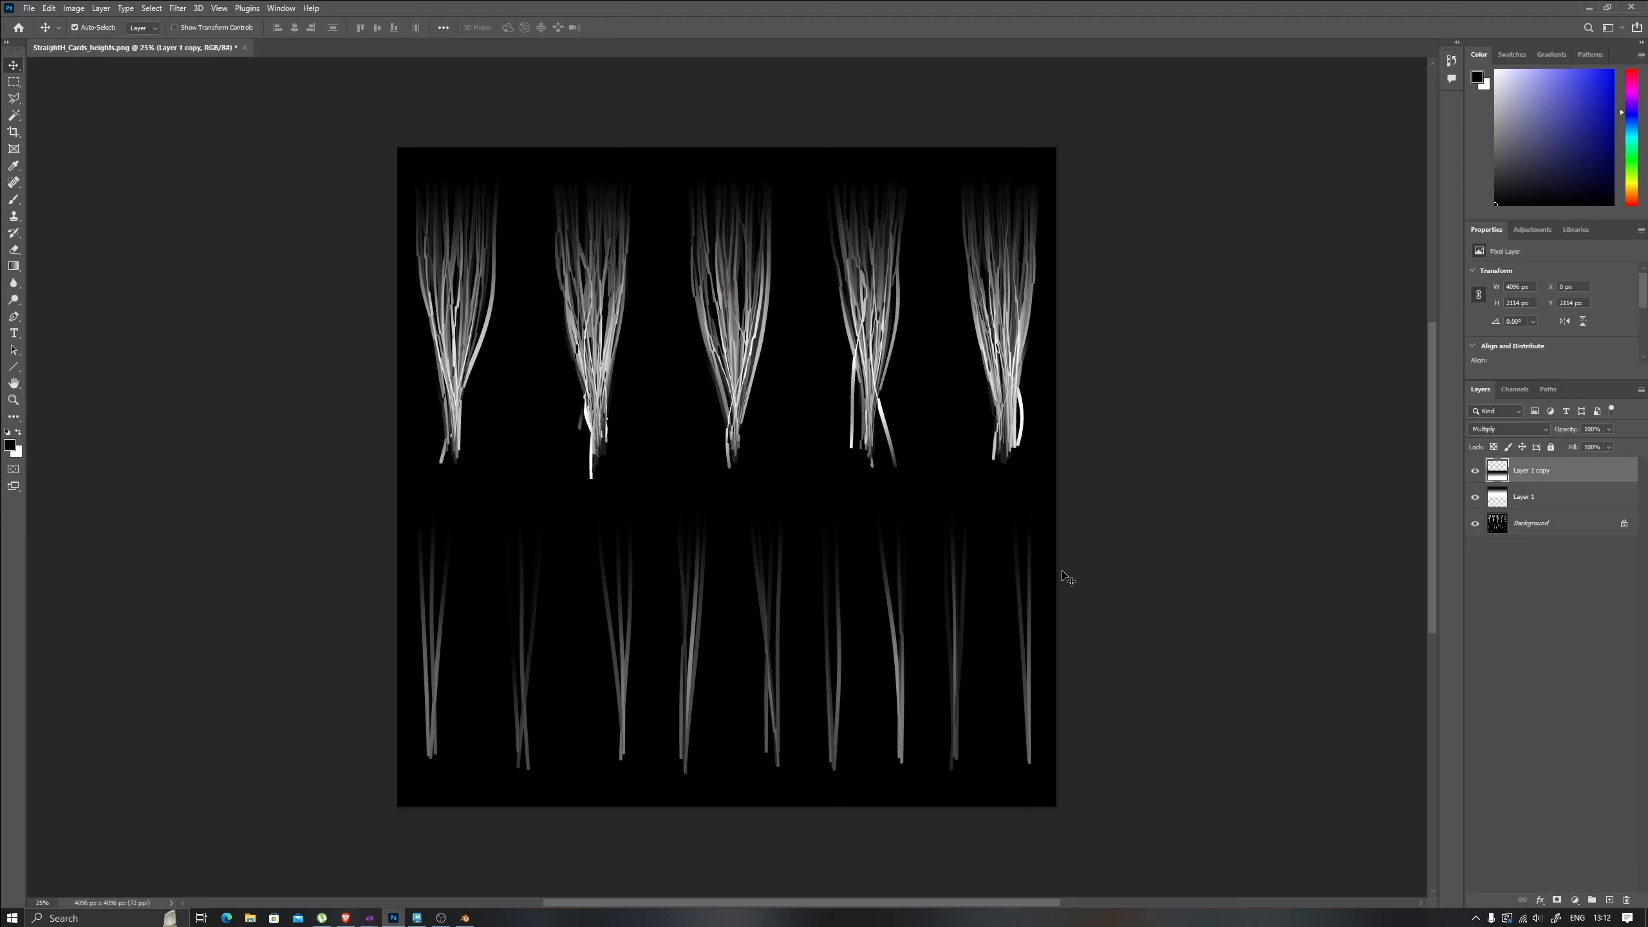
Export the image as a PNG named StraightH_Cards_AlbedoMask in the Textures folder.
left_click(29, 8)
mouse_move(78, 217)
left_click(253, 218)
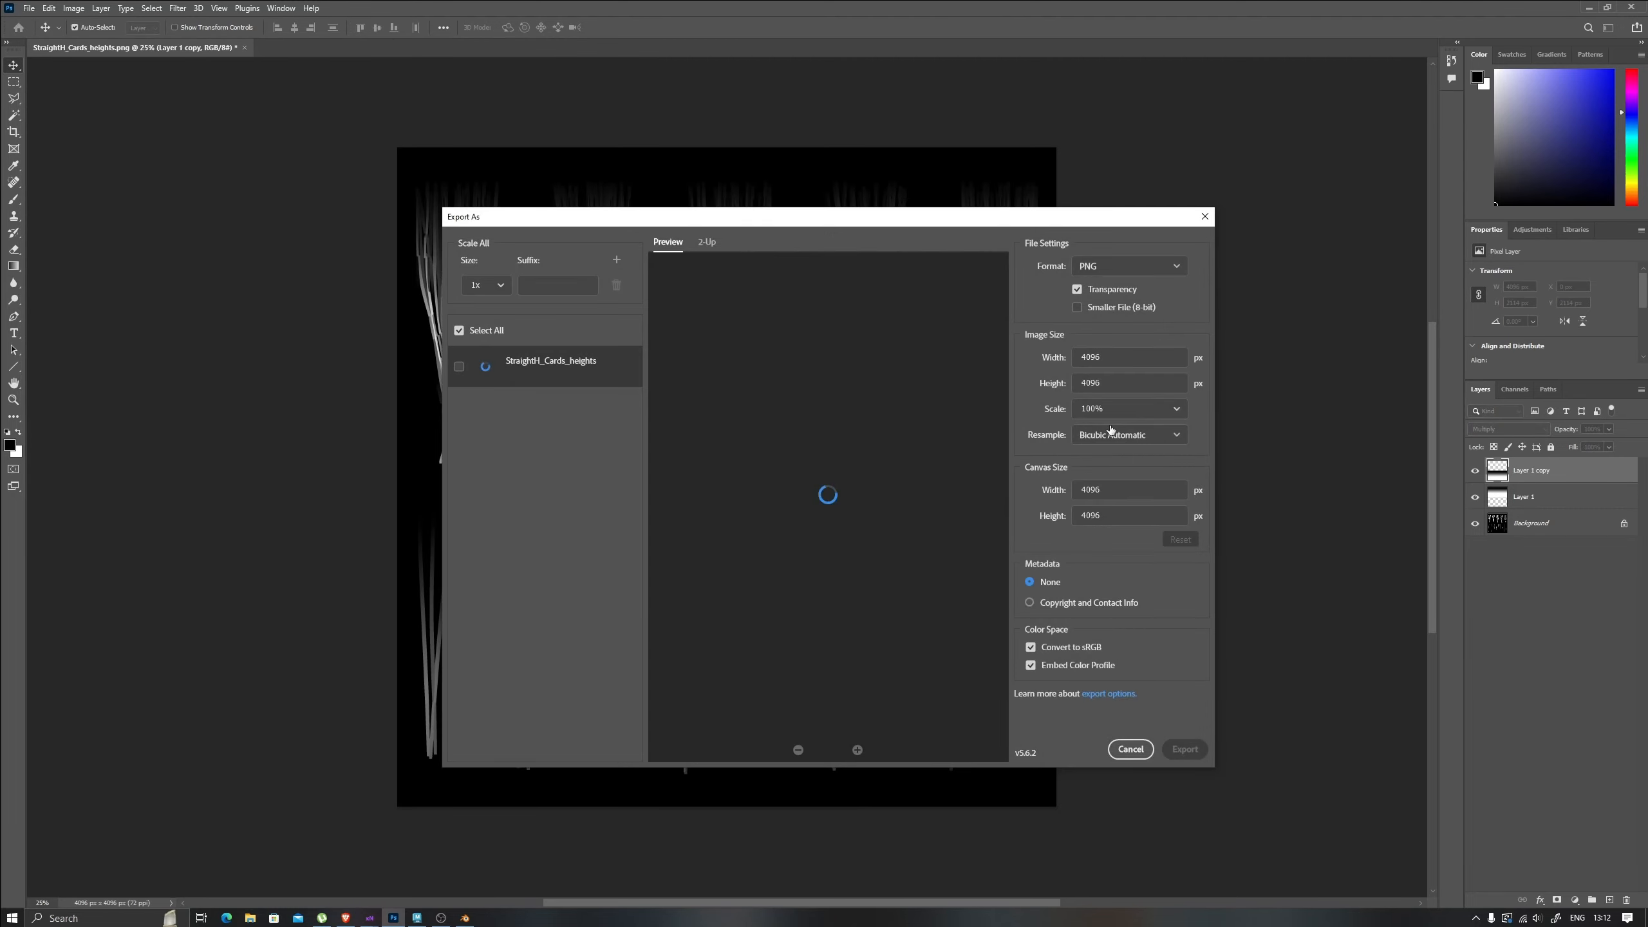
left_click(1184, 748)
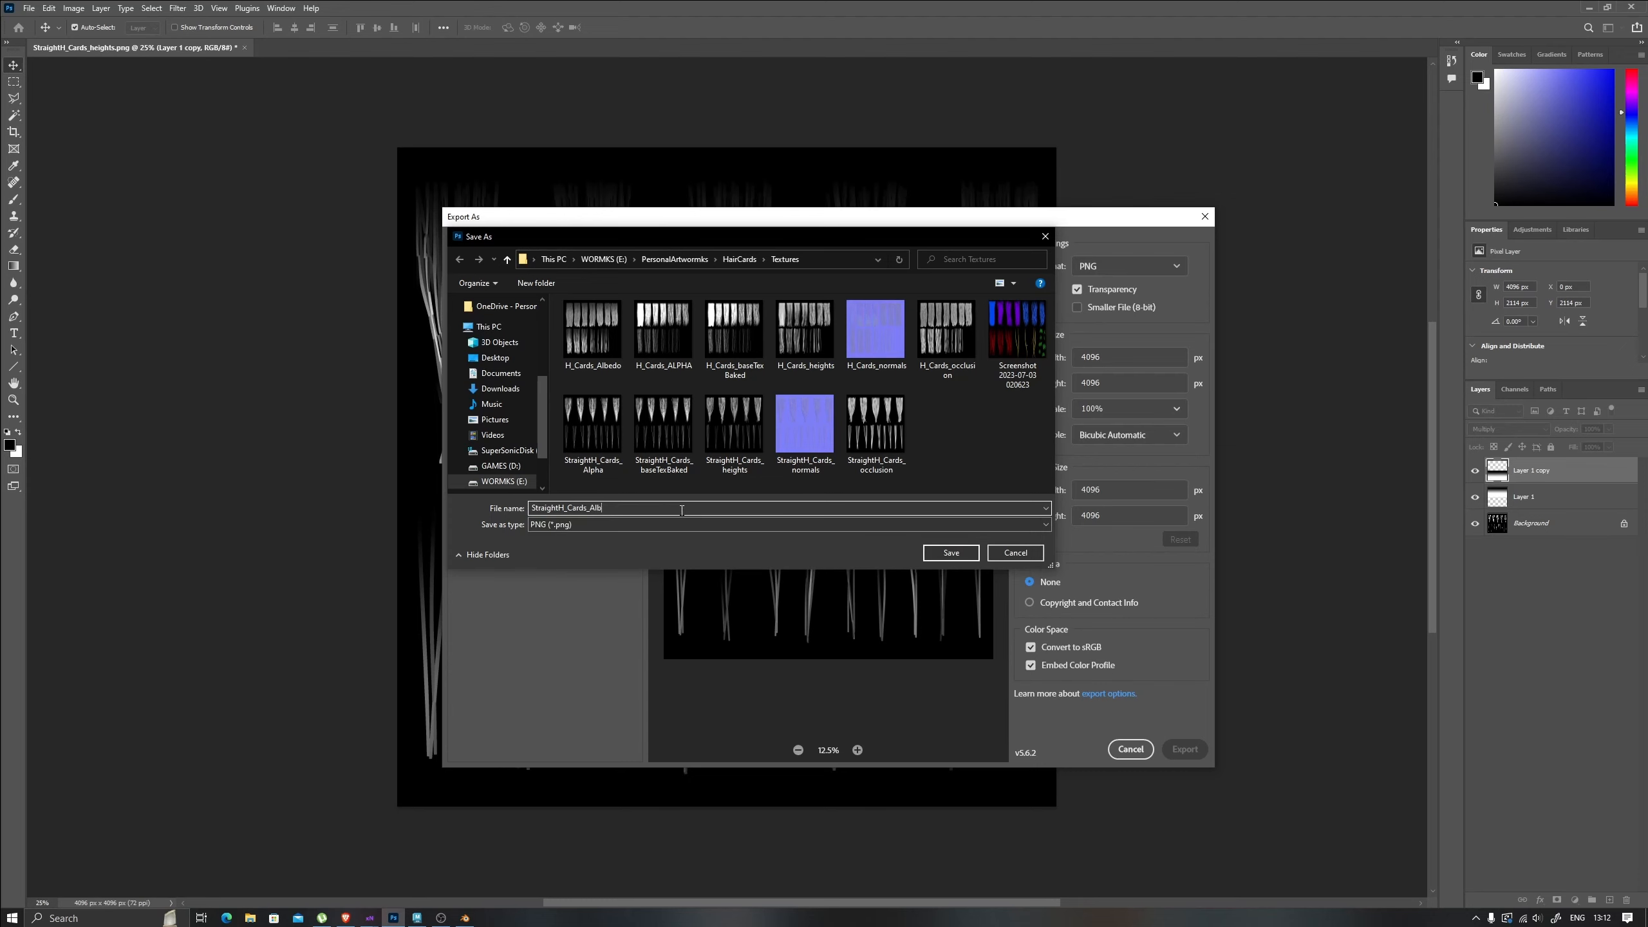
left_click(950, 552)
Switch to Blender and load StraightH_Cards_AlbedoMask.png into the Base Color image texture node of the hair material.
key("alt+Tab")
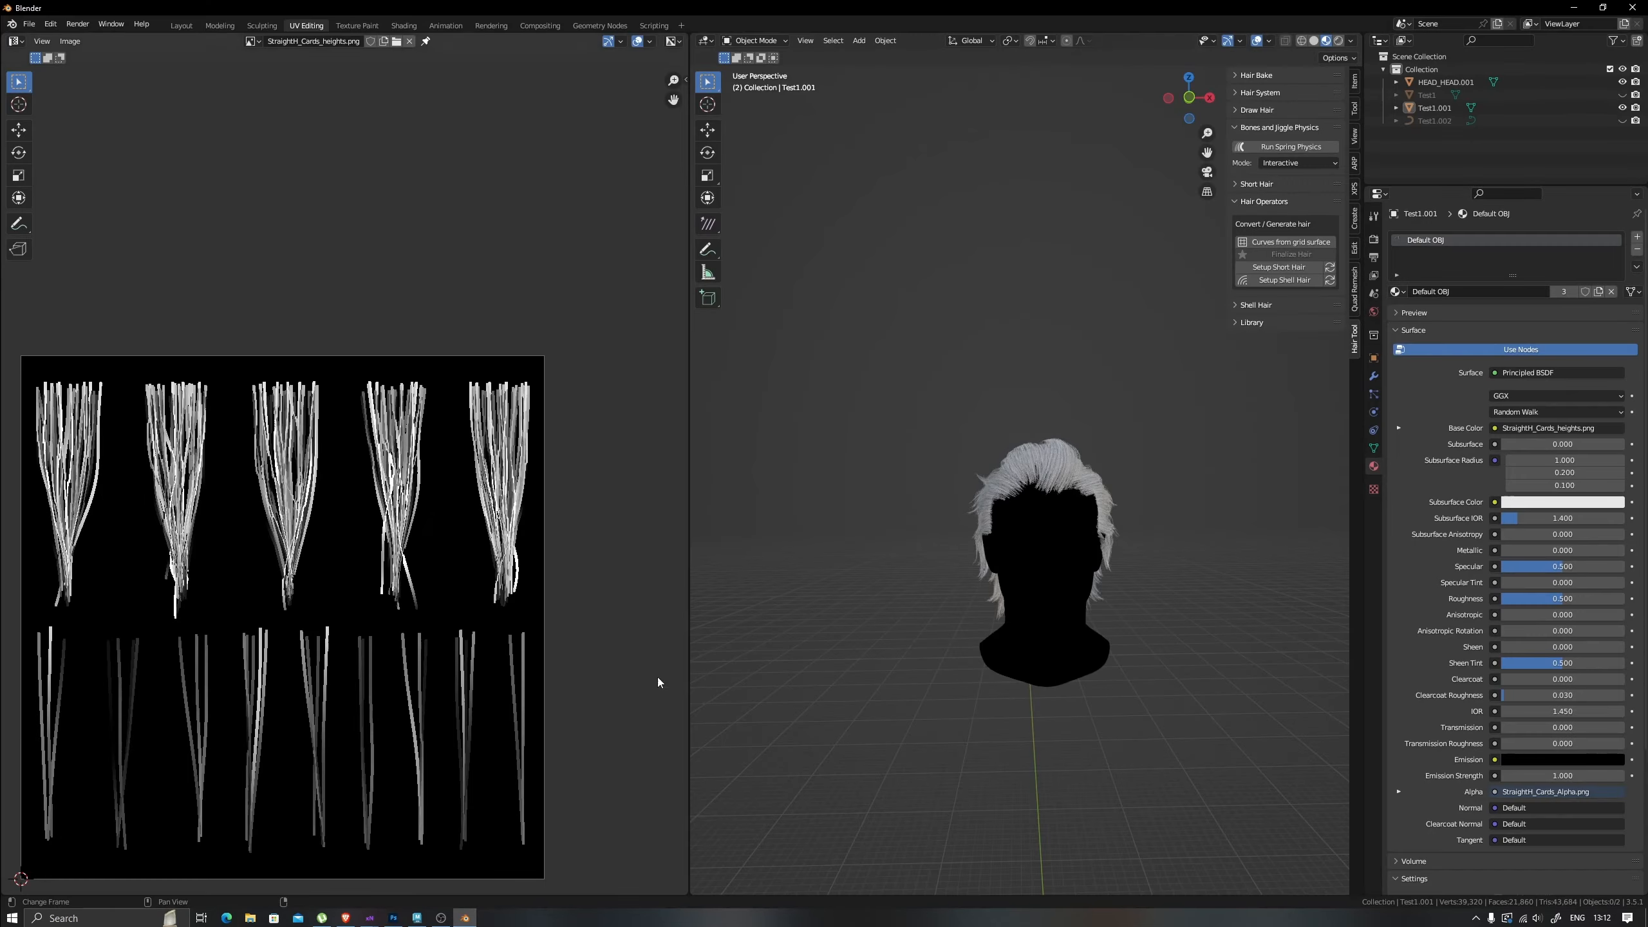
left_click(415, 26)
scroll(595, 737, "up", 3)
left_click(539, 544)
scroll(1038, 576, "down", 2)
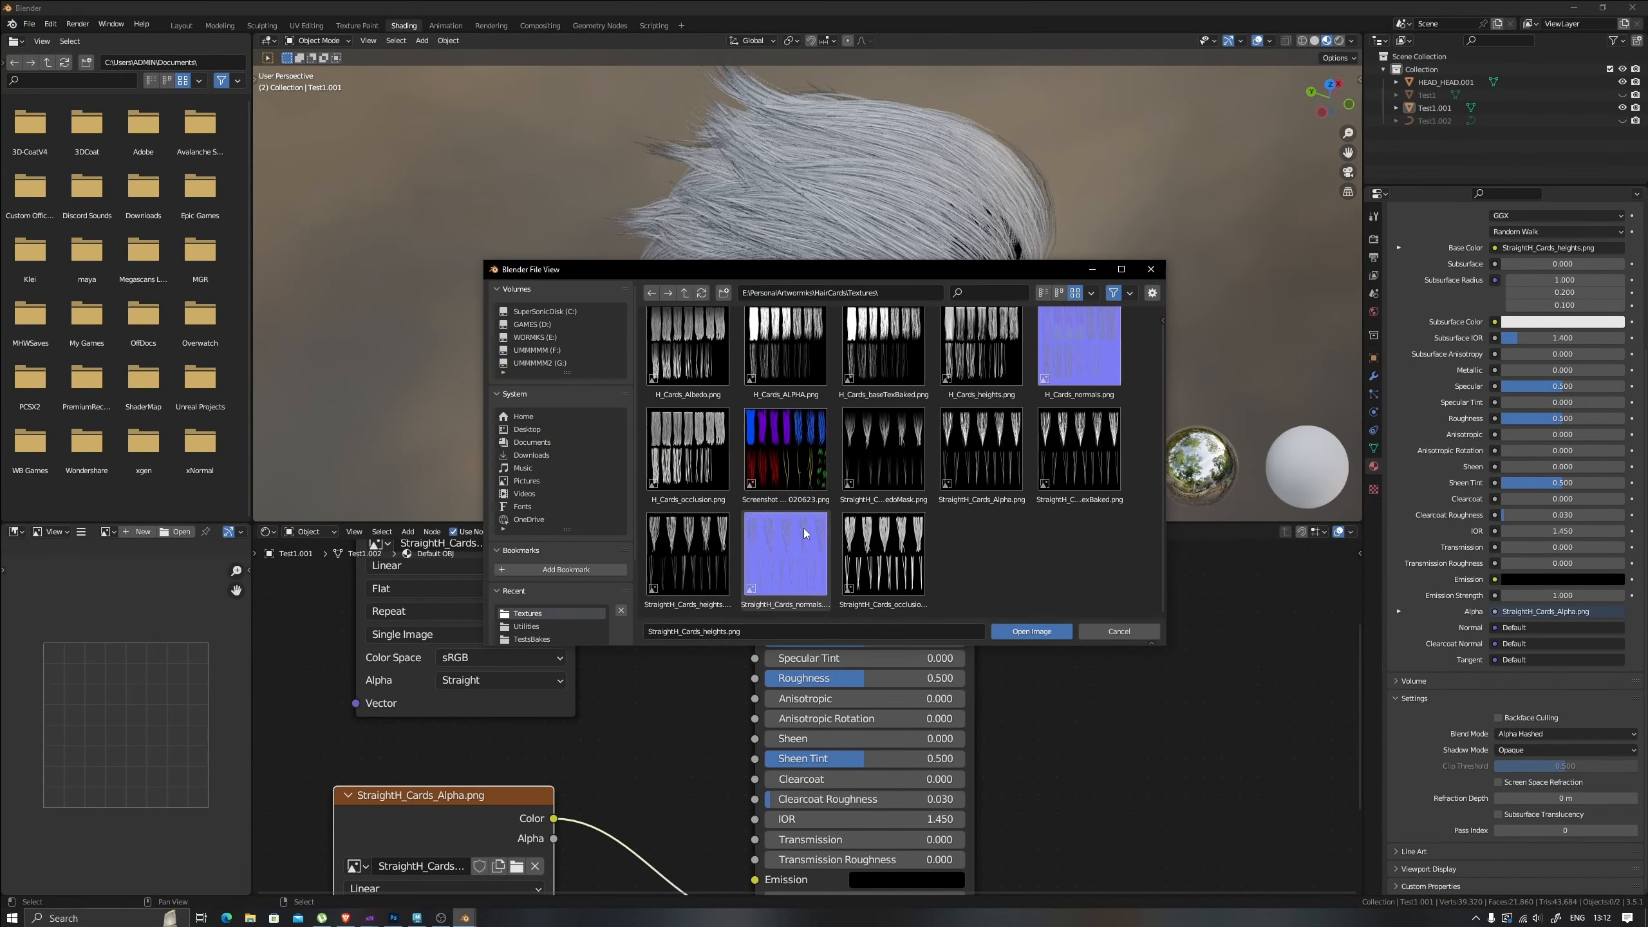
double_click(884, 456)
middle_click_drag(894, 269, 616, 276)
Frame the head and hair in the Modeling workspace and display them in solid shading.
left_click(234, 25)
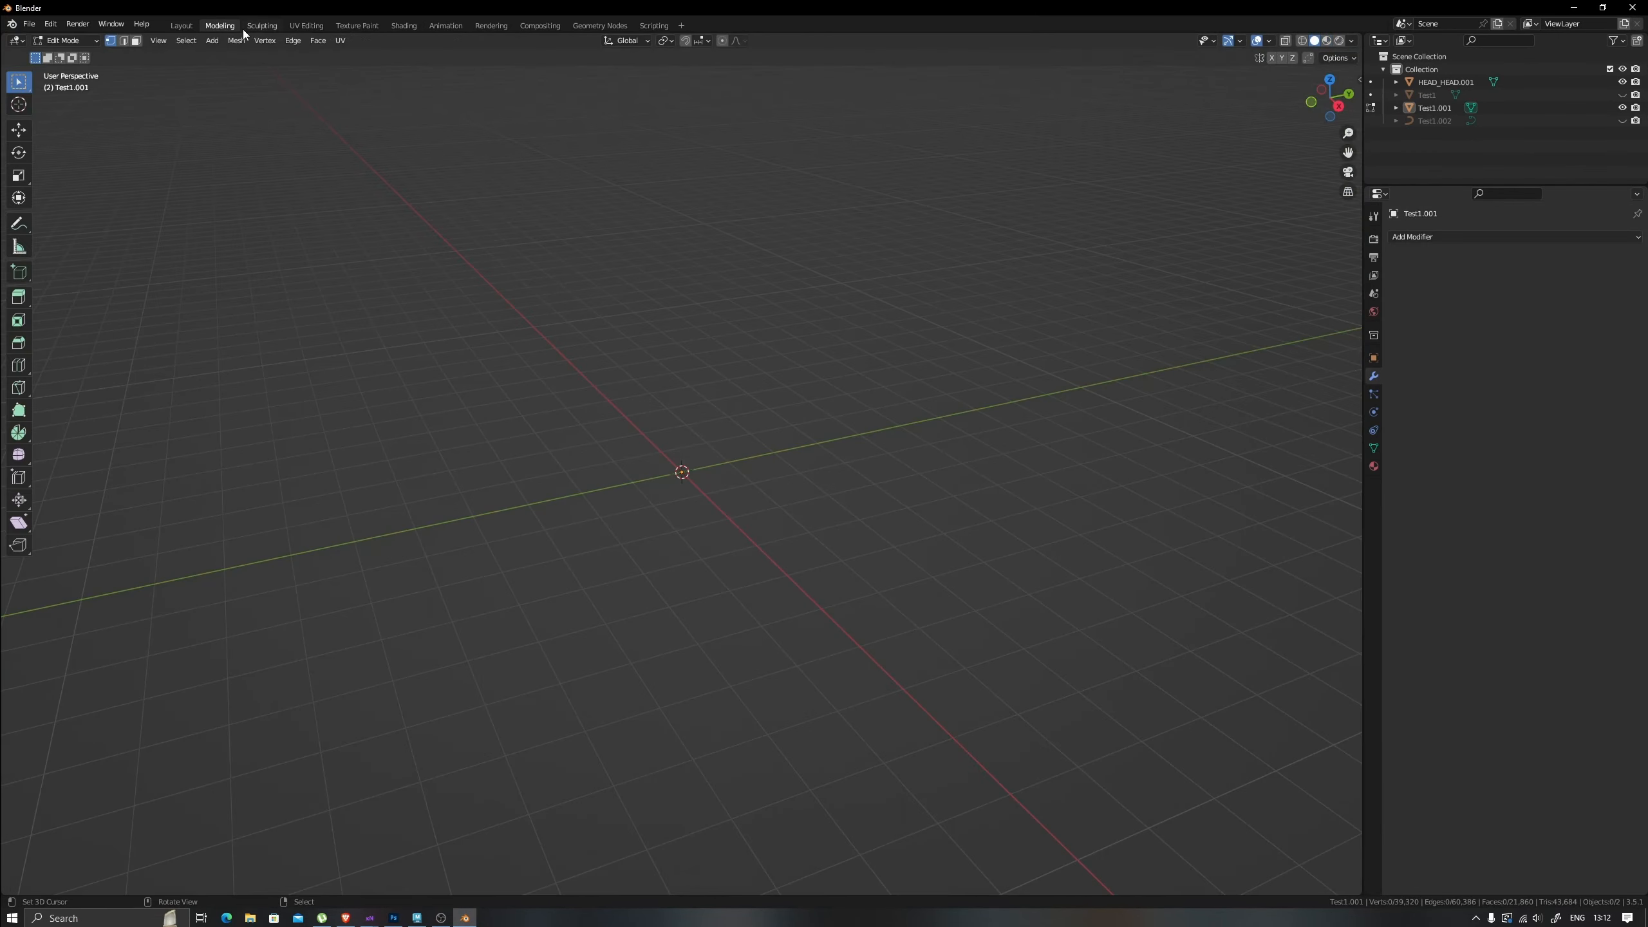
key("a")
key("KP_Decimal")
key("Tab")
key("z")
mouse_move(772, 396)
middle_mouse_down()
mouse_move(710, 408)
mouse_move(760, 412)
mouse_move(872, 377)
mouse_move(811, 393)
mouse_move(1008, 397)
mouse_move(1129, 448)
middle_mouse_up()
scroll(706, 412, "up", 3)
left_click(1354, 139)
key("n")
scroll(895, 383, "down", 4)
key("z")
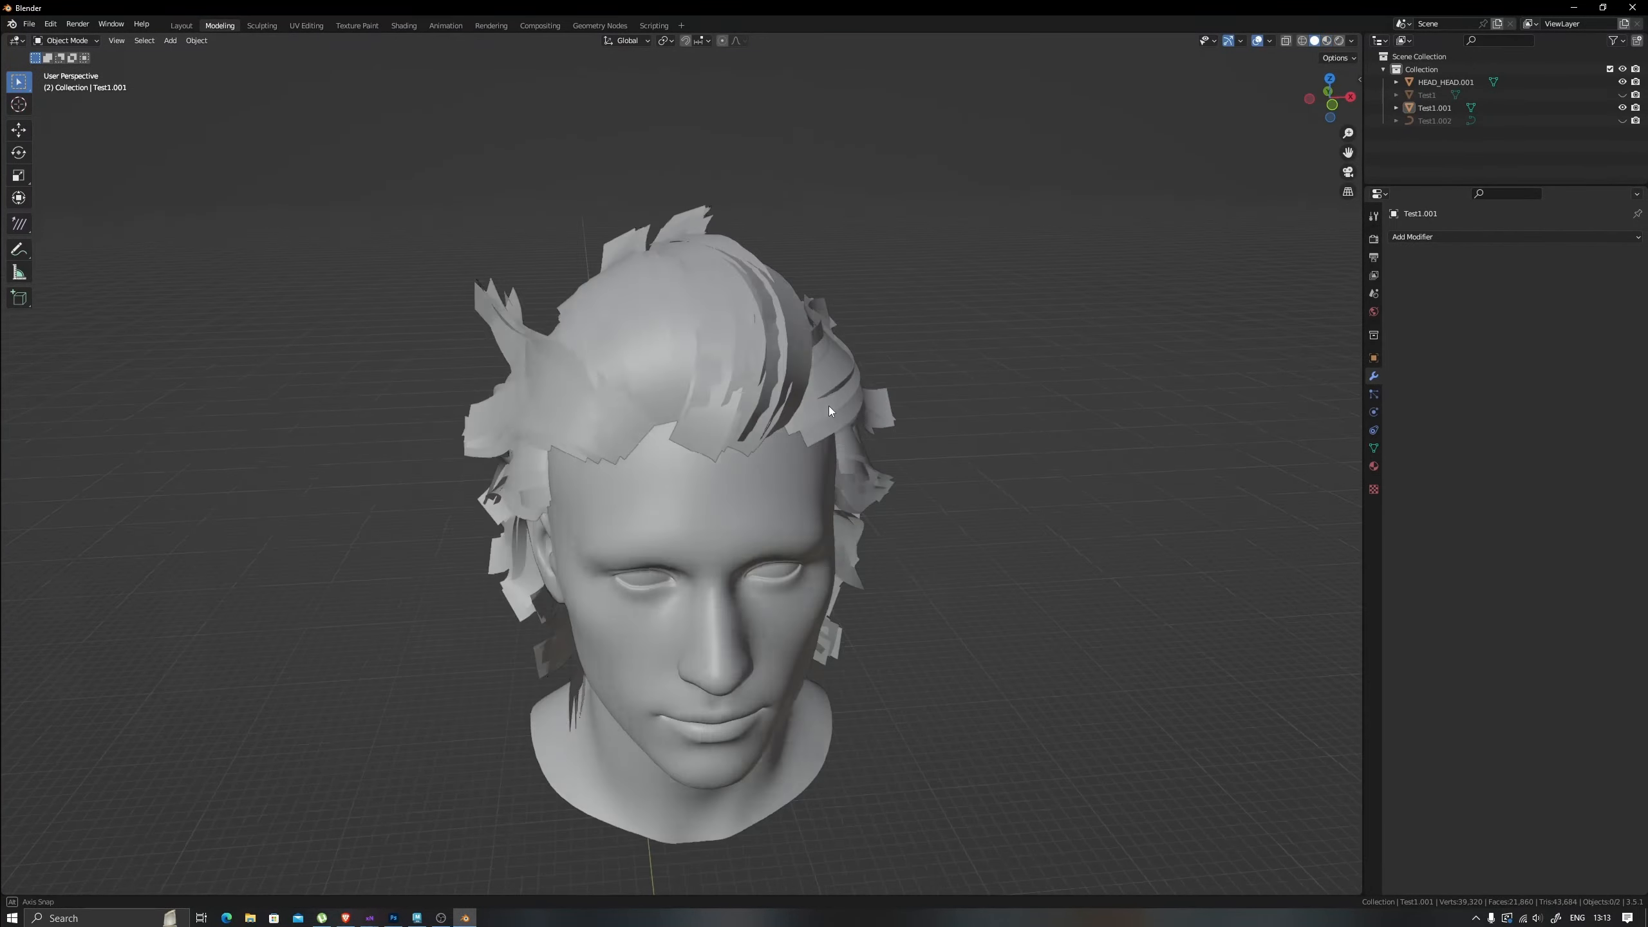
Examine the hair card faces around the side of the head with all faces selected and in different shading modes.
middle_click_drag(720, 415, 784, 435)
key("Tab")
key("3")
right_click(751, 478)
key("a")
mouse_move(805, 507)
middle_mouse_down()
mouse_move(898, 450)
mouse_move(649, 467)
middle_mouse_up()
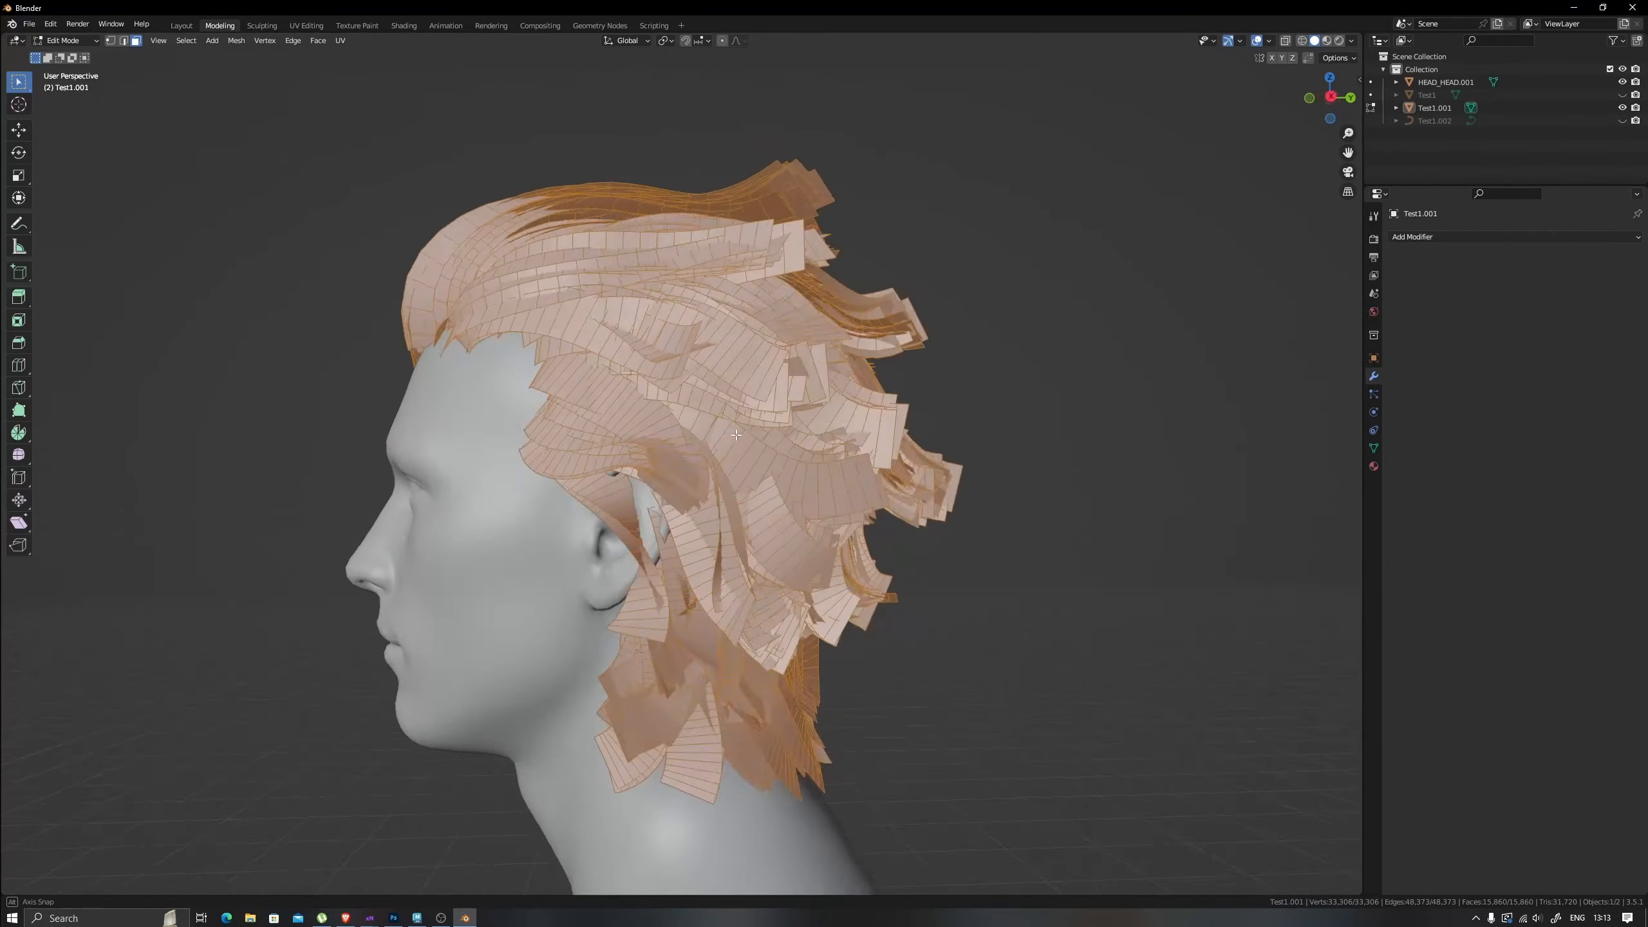
key("Tab")
key("z")
key("z")
middle_click_drag(798, 541, 647, 546)
Select the linked card faces hanging in front of the ear and view them in solid shading.
key("Tab")
right_click(801, 583)
key("ctrl+l")
key("Tab")
key("z")
key("z")
key("Tab")
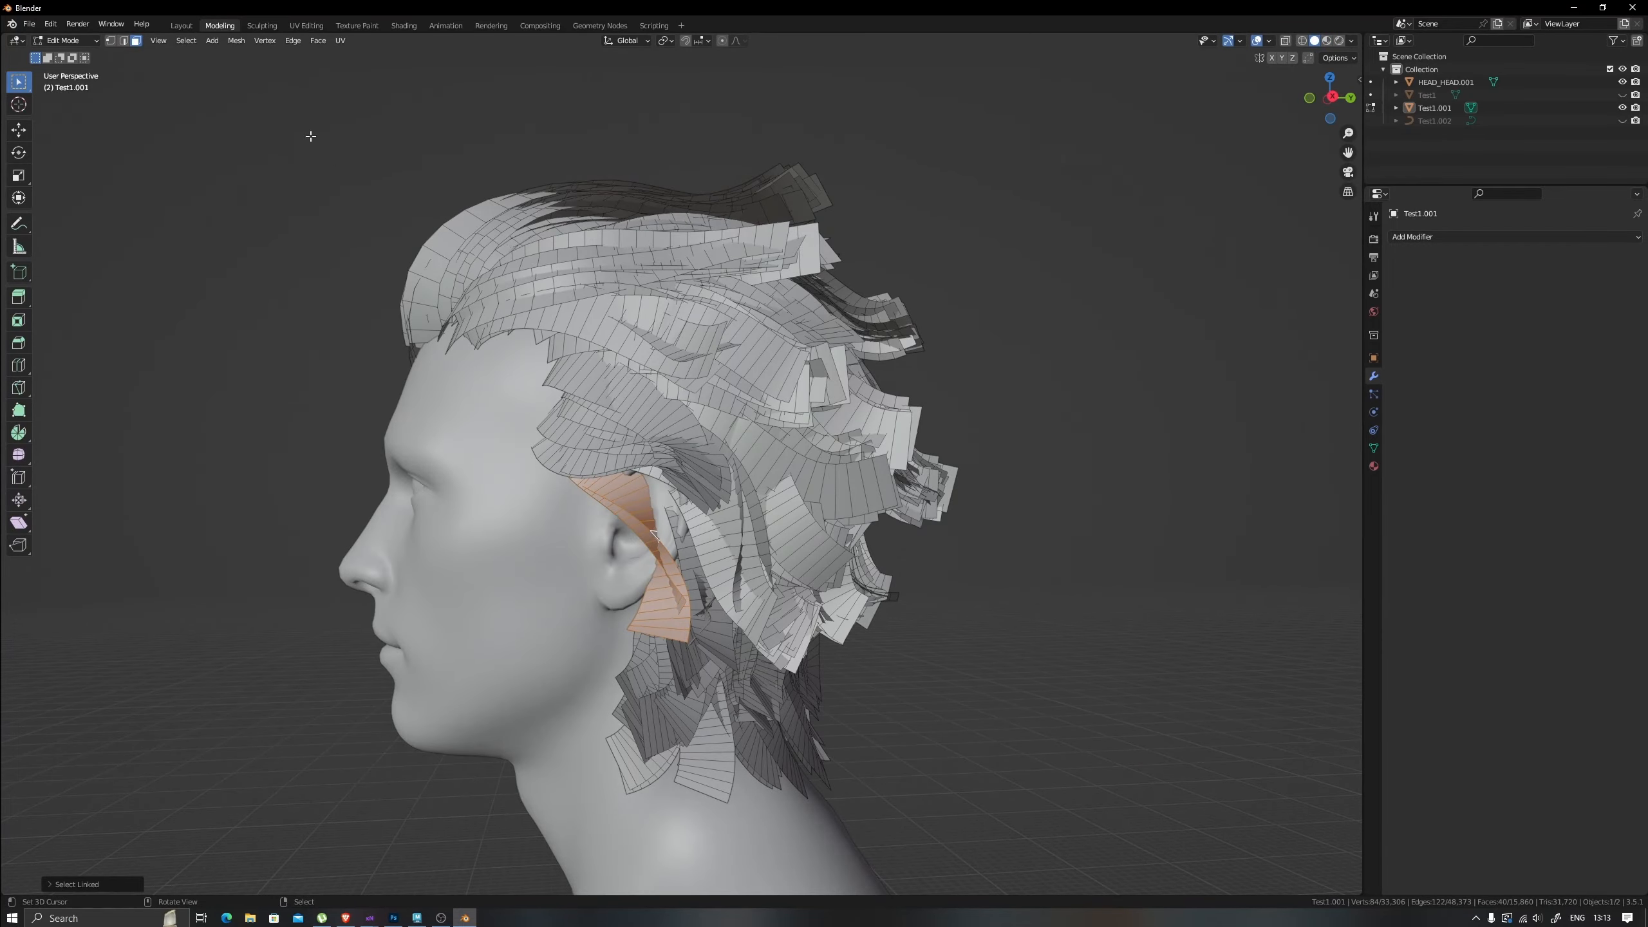
Move the selected ear cards' UVs down onto the sparse strands in the lower row of the texture.
left_click(306, 25)
scroll(363, 402, "up", 2)
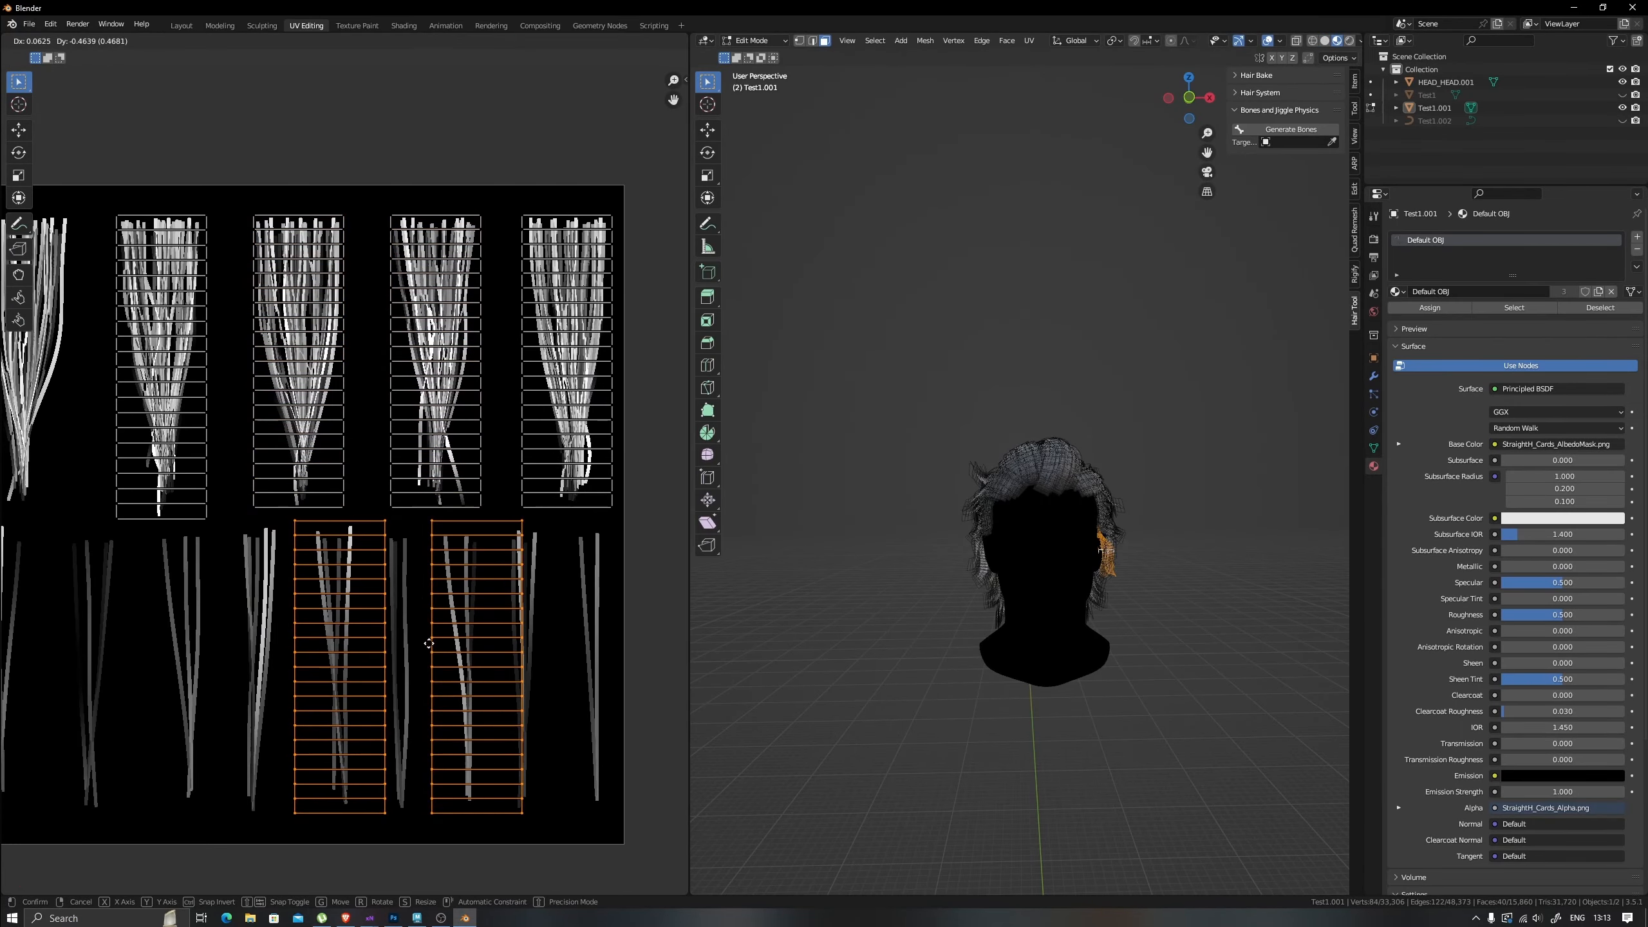
left_click(428, 643)
left_click_drag(361, 487, 454, 646)
scroll(447, 639, "up", 1)
key("g")
left_click(425, 639)
key("Tab")
middle_click_drag(1155, 571, 1011, 580)
scroll(1005, 552, "up", 5)
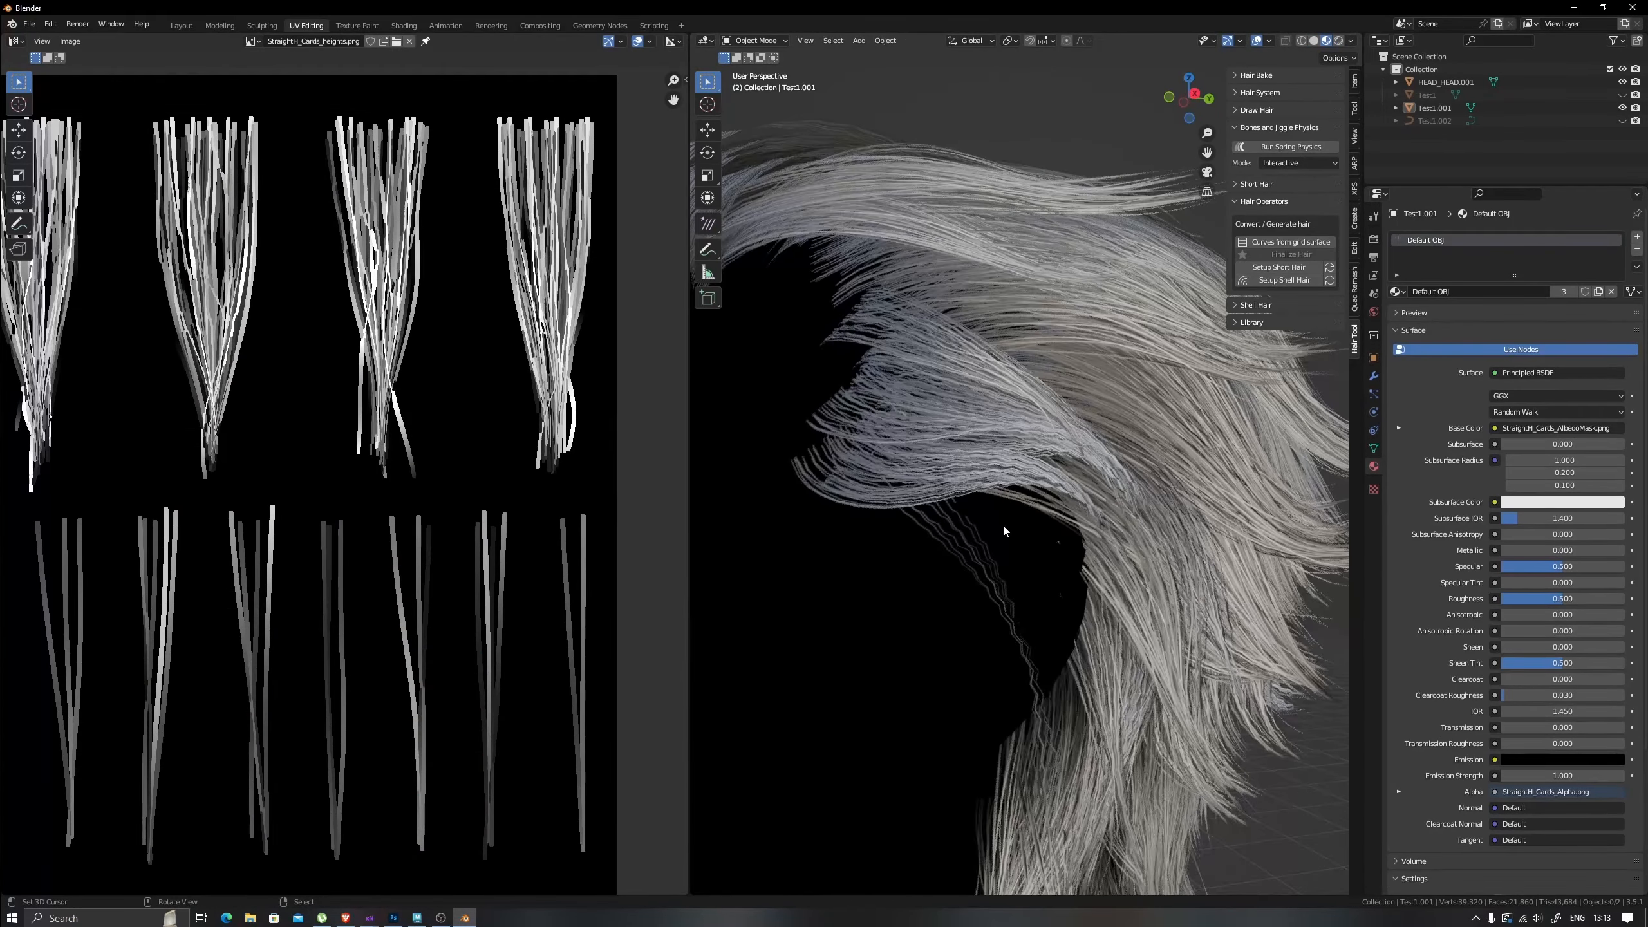
Try to cut the card in front of the ear lengthwise through its ring of cross edges.
key("Tab")
scroll(973, 551, "down", 6)
key("z")
key("2")
scroll(909, 585, "up", 7)
right_click(836, 467, "ctrl+alt")
middle_click_drag(837, 467, 938, 625)
key("alt+a")
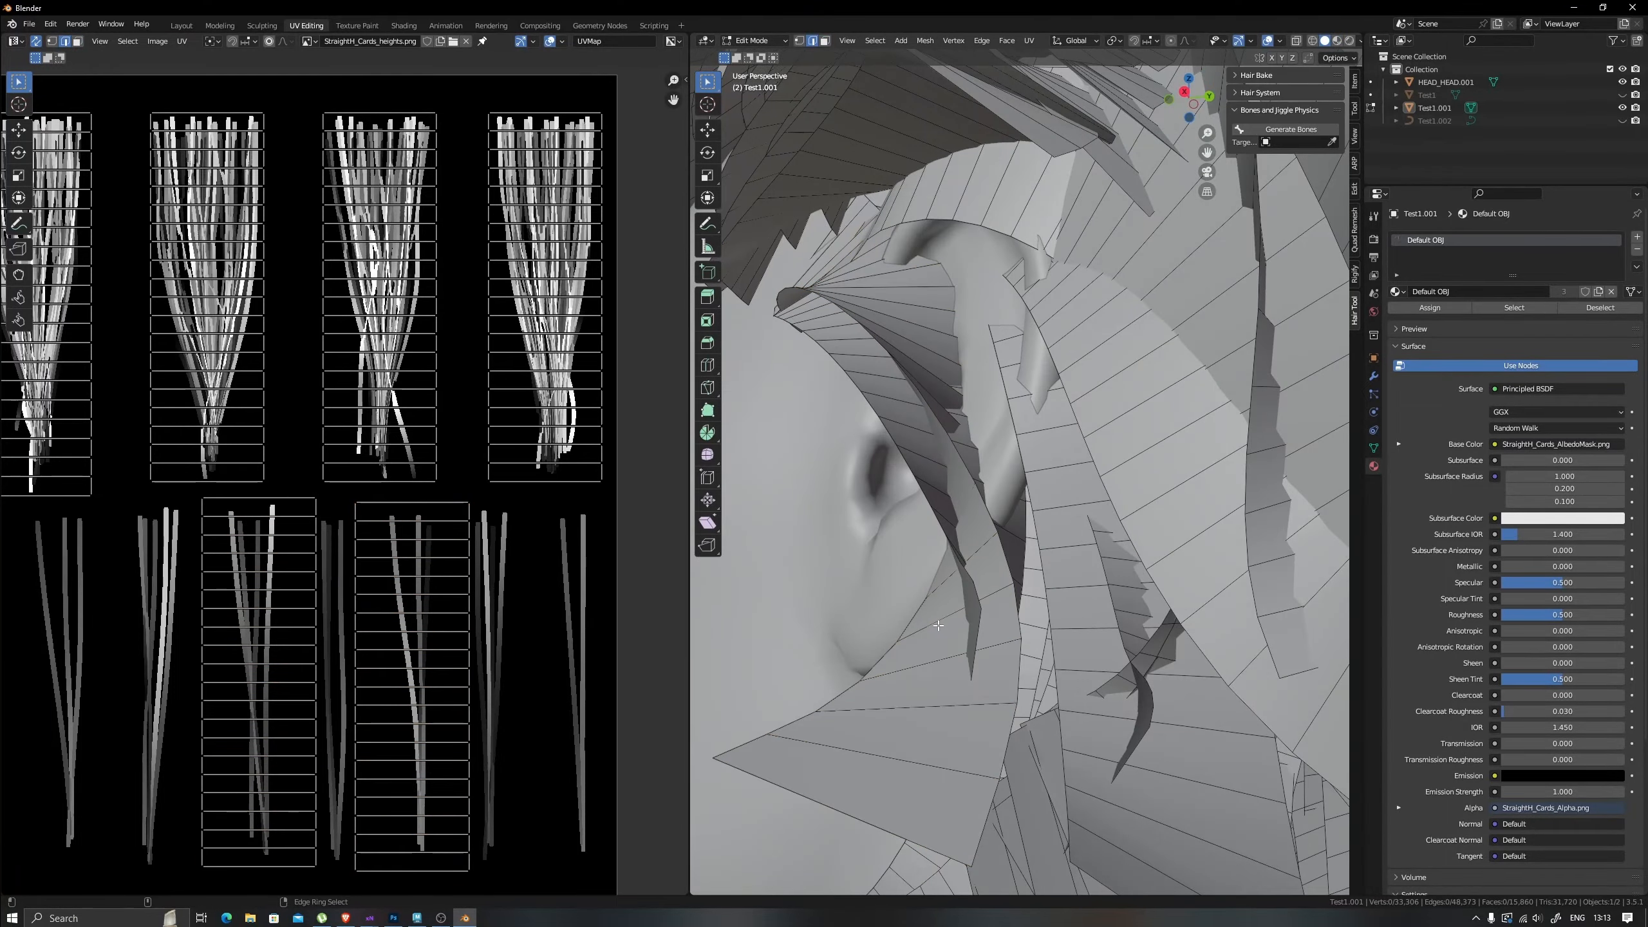
key("ctrl+e")
left_click(948, 485)
key("ctrl+e")
left_click(925, 484)
key("Tab")
scroll(928, 493, "down", 8)
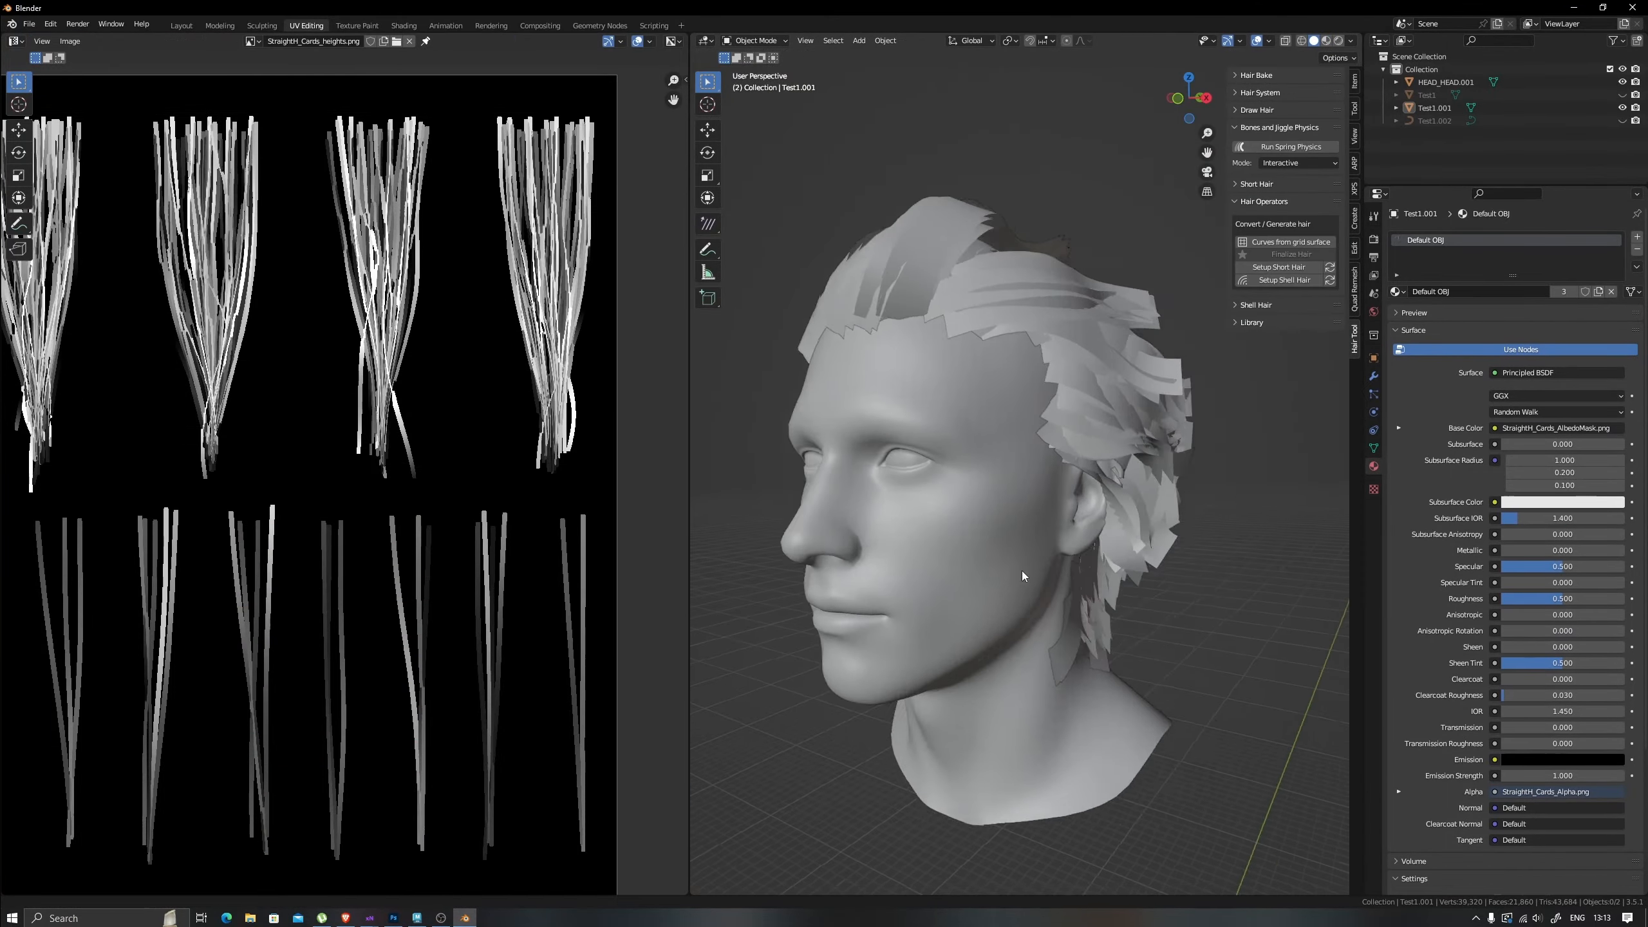
Select the linked card in front of the ear and narrow its UVs along X around its sparse lower strands.
scroll(1032, 545, "up", 6)
key("z")
left_click(1041, 624)
scroll(908, 551, "down", 6)
key("Tab")
key("l")
middle_click_drag(844, 529, 1095, 530)
key("x")
left_click(997, 362)
key("z")
scroll(999, 530, "down", 4)
key("Tab")
key("ctrl+z")
key("ctrl+z")
key("ctrl+z")
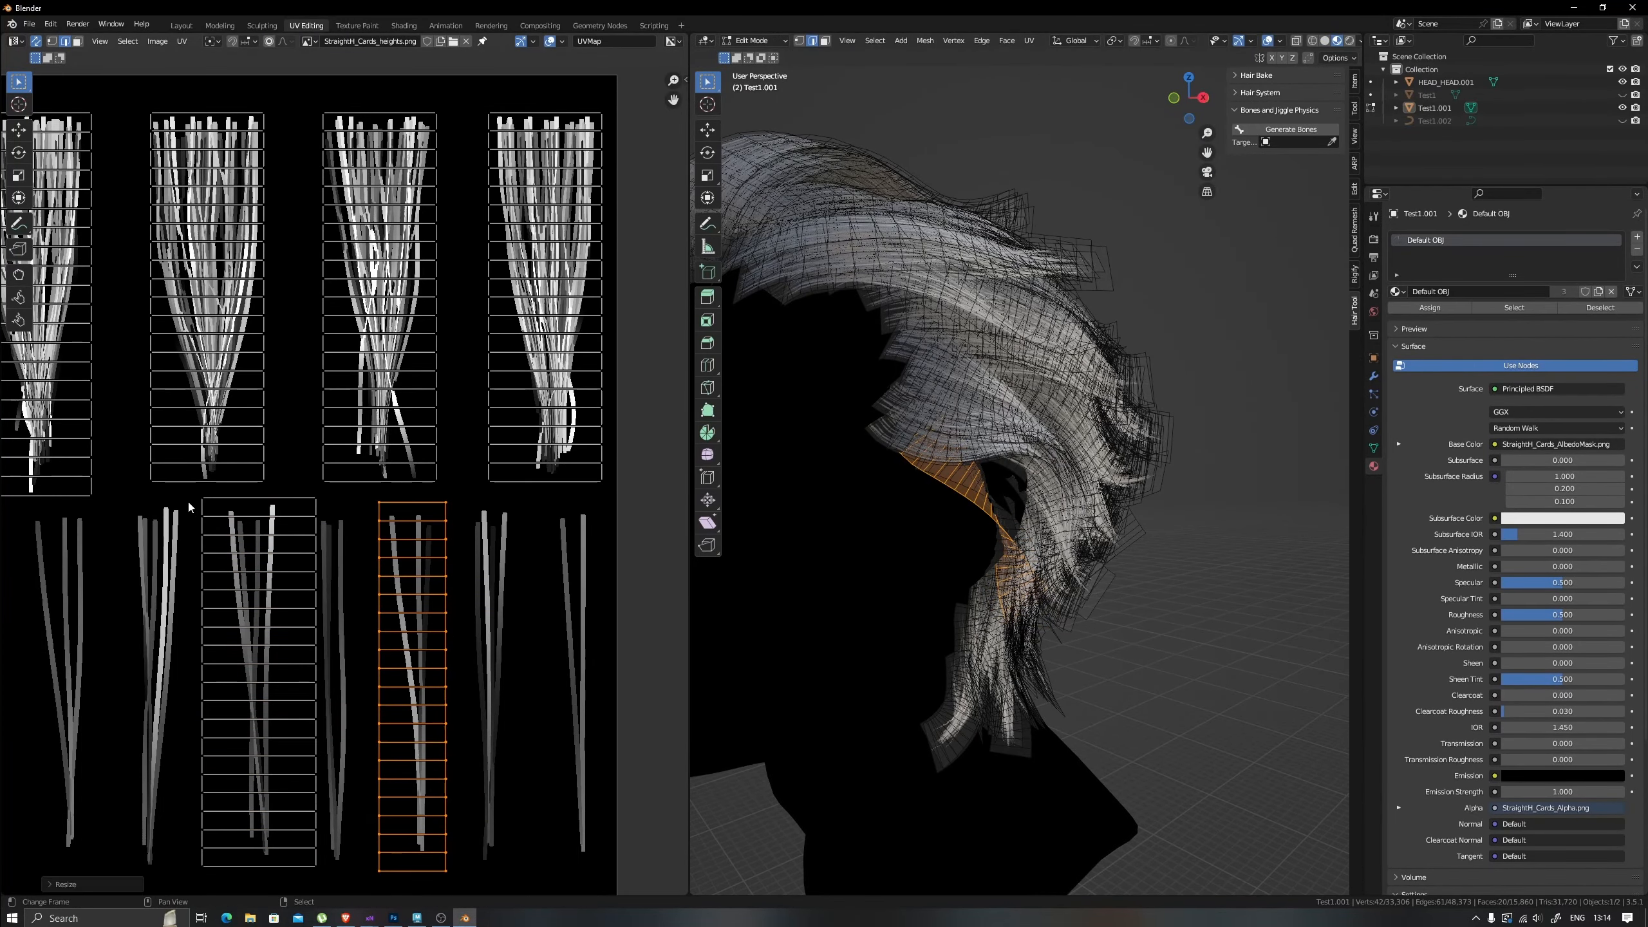
Narrow the UVs of the other card on the lower strands along X.
left_click_drag(190, 487, 329, 873)
key("s")
key("x")
left_click(295, 786)
Add a lengthwise edge loop through the middle of the cards beside the ear in solid shading.
key("Tab")
scroll(972, 531, "up", 6)
key("z")
left_click(1083, 544)
middle_click_drag(1010, 541, 984, 622)
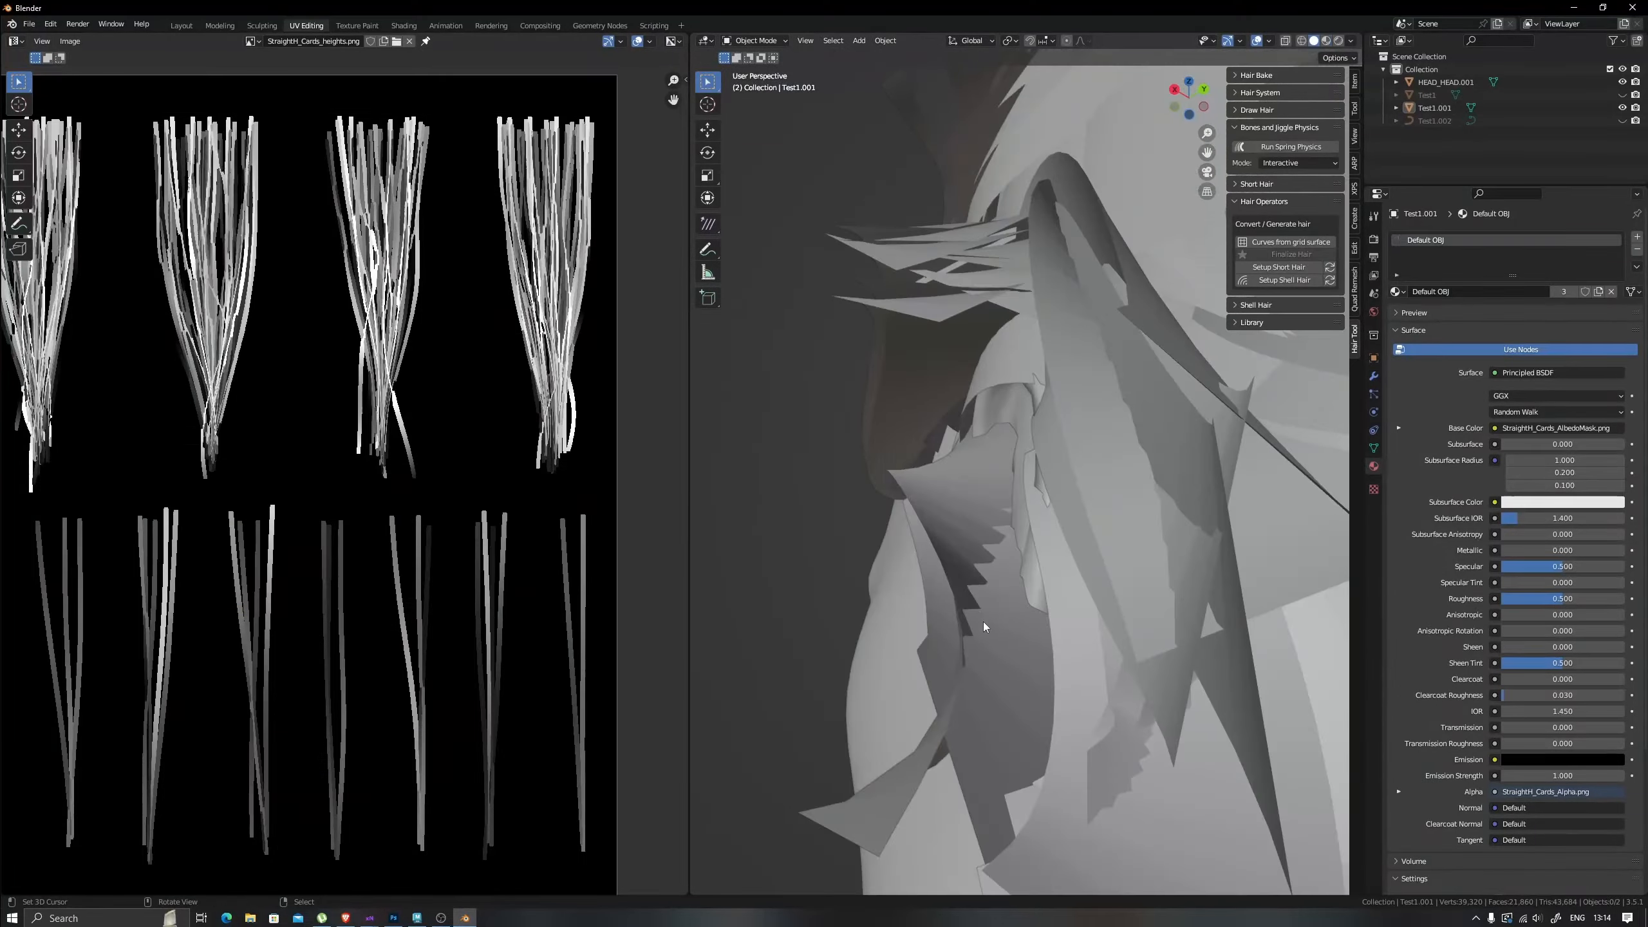
key("Tab")
mouse_move(966, 527)
middle_mouse_down()
mouse_move(971, 601)
mouse_move(1109, 623)
mouse_move(951, 705)
middle_mouse_up()
key("l")
right_click(967, 617)
left_click(915, 484)
Select the lengthwise centre edge loop of the card beside the ear and check the card in textured view.
key("Tab")
key("z")
key("z")
left_click(1051, 678)
key("Tab")
left_click(1012, 655, "alt")
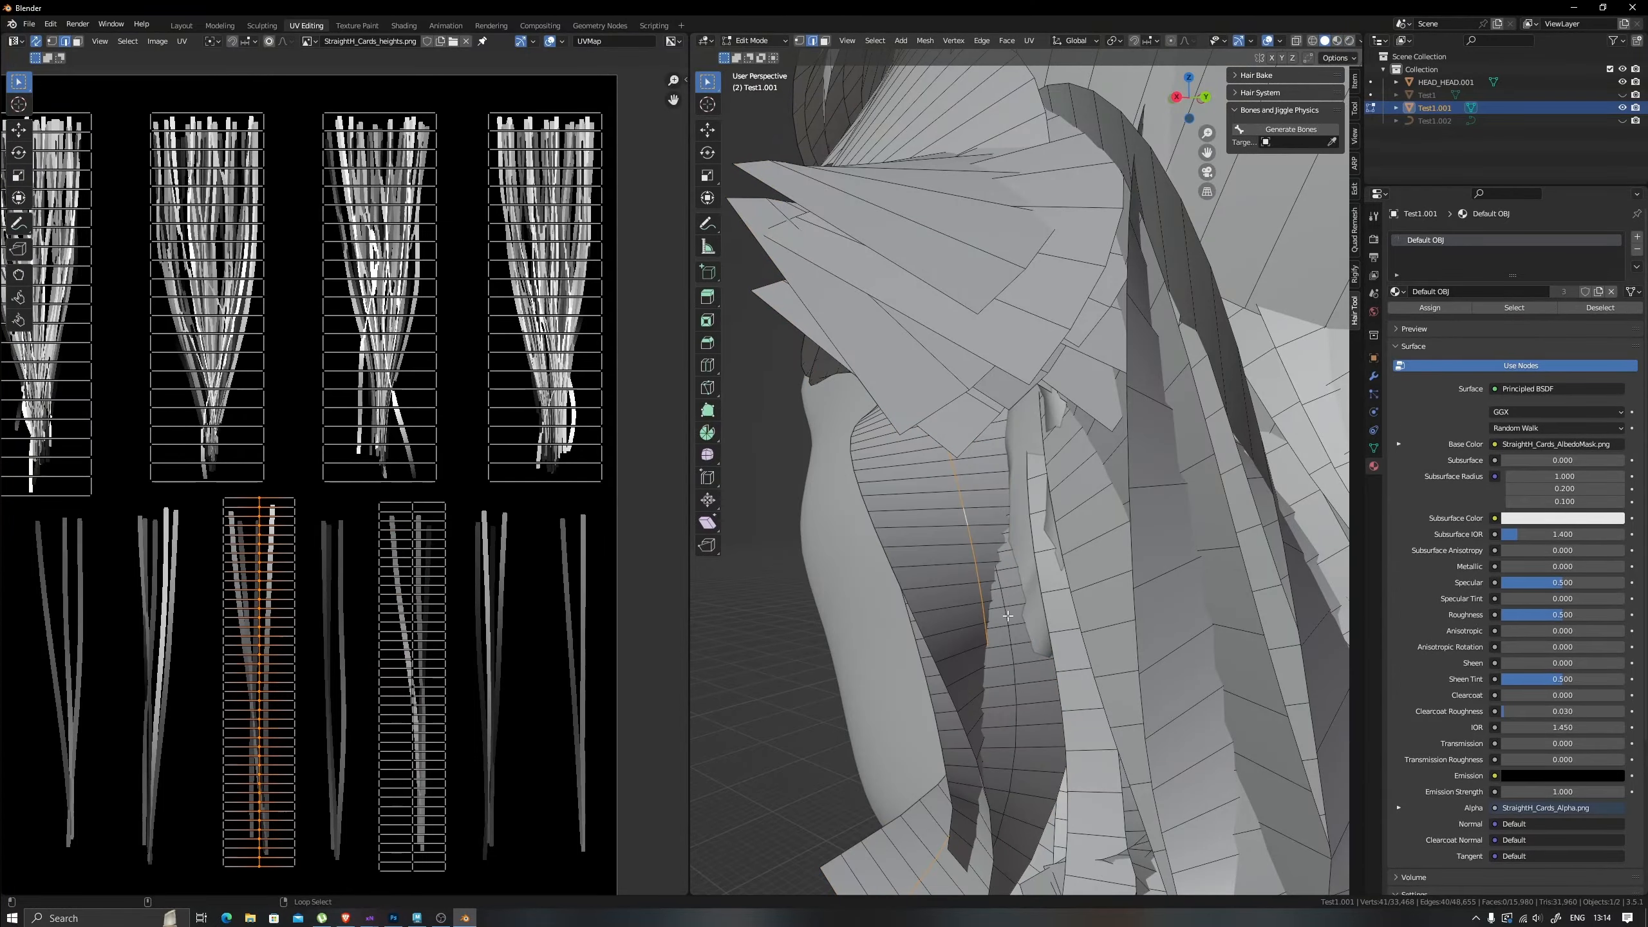
key("Tab")
key("z")
left_click(1021, 713)
scroll(1027, 661, "down", 5)
mouse_move(1028, 661)
middle_mouse_down()
mouse_move(1162, 669)
mouse_move(950, 643)
mouse_move(1141, 646)
mouse_move(950, 598)
middle_mouse_up()
Add another loop cut to the card beside the ear and check the hair in textured view.
key("Tab")
key("Tab")
key("Tab")
key("z")
left_click(1013, 643)
key("l")
key("ctrl+r")
left_click(1012, 603)
key("Tab")
key("z")
left_click(996, 682)
scroll(950, 598, "down", 6)
Select scattered whole hair cards across the top of the head in solid shading.
key("Tab")
key("z")
left_click(1005, 594)
scroll(974, 520, "up", 4)
mouse_move(940, 428)
middle_mouse_down()
mouse_move(1031, 484)
mouse_move(974, 580)
mouse_move(1019, 515)
middle_mouse_up()
key("l")
key("l")
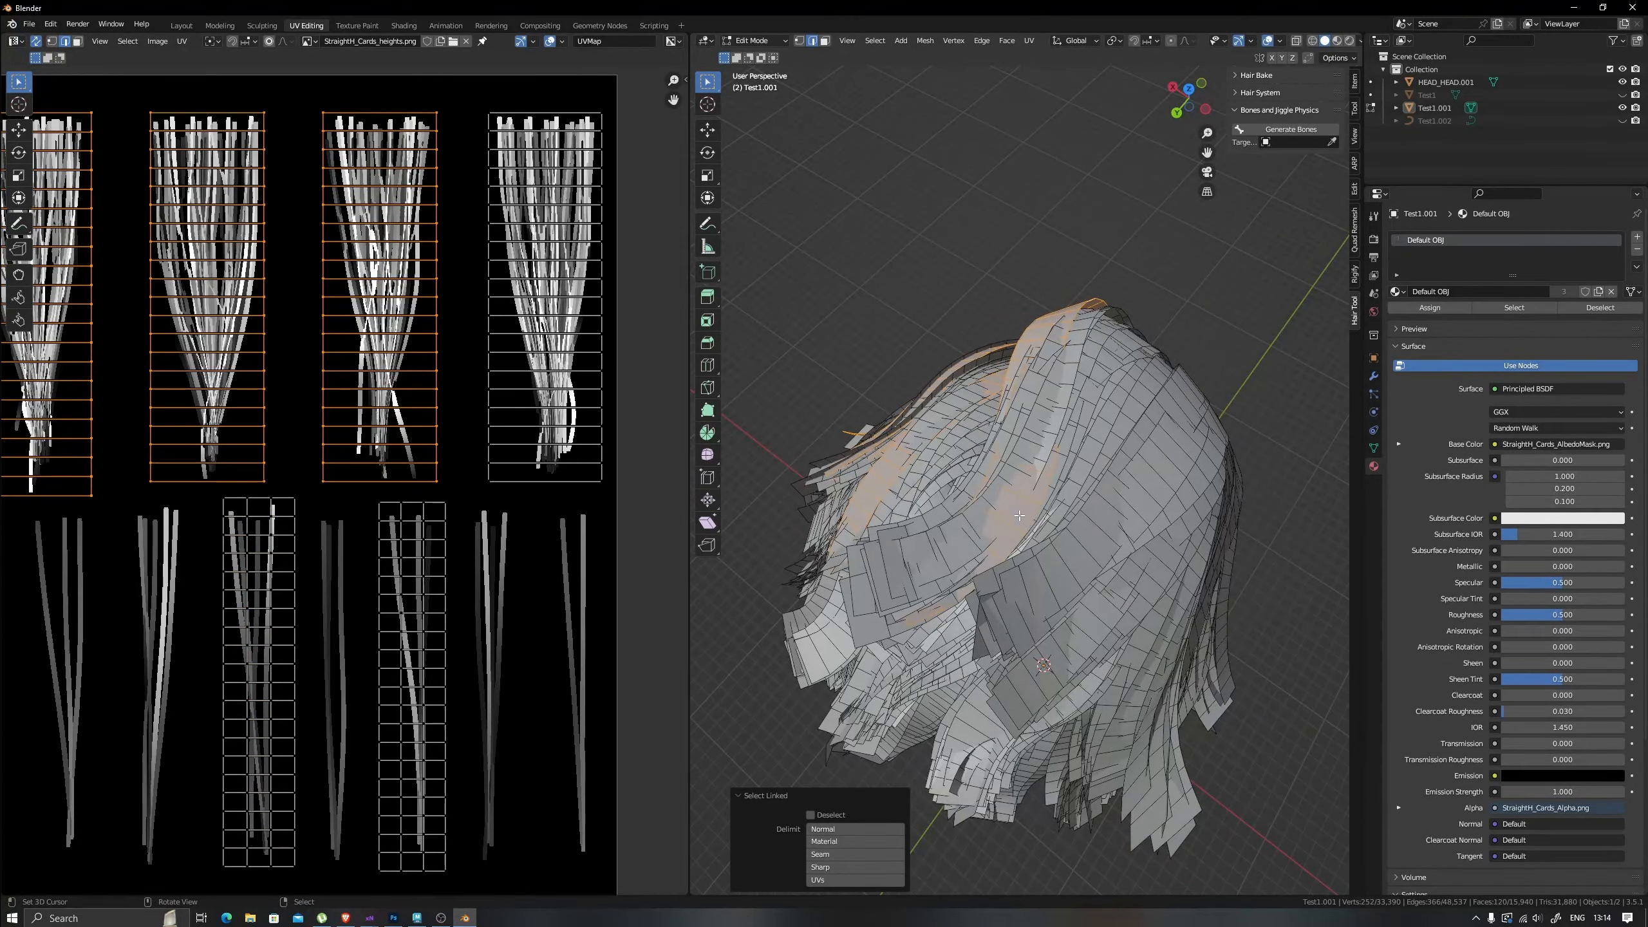
key("l")
middle_click_drag(1146, 489, 1053, 559)
key("l")
scroll(1000, 636, "down", 4)
scroll(1011, 552, "up", 2)
key("l")
key("l")
scroll(960, 558, "down", 2)
Add scattered whole cards along the side and lower lengths of the hair to the selection.
middle_click_drag(934, 577, 1012, 636)
key("l")
scroll(1045, 575, "up", 2)
key("l")
key("l")
key("l")
key("l")
key("l")
scroll(1012, 636, "down", 3)
key("l")
key("l")
middle_click_drag(1102, 716, 1061, 714)
key("l")
key("l")
key("l")
key("l")
scroll(1001, 647, "up", 2)
key("l")
middle_click_drag(1001, 647, 1032, 655)
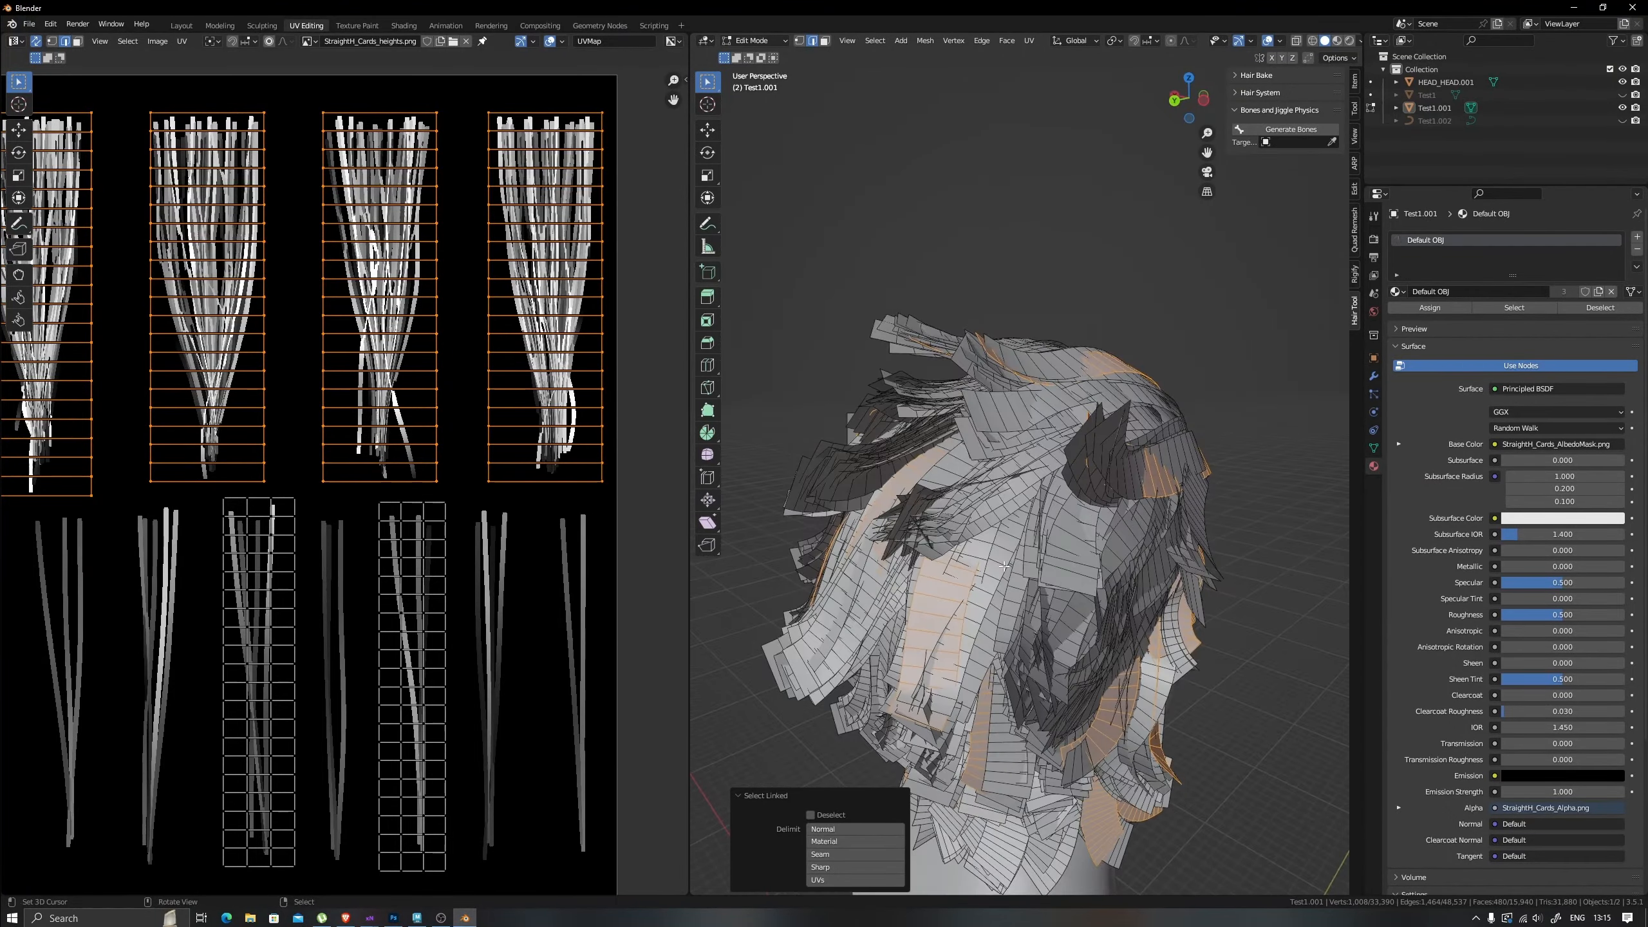
Extend the selection with several whole cards across the back of the head and the nape.
key("l")
middle_click_drag(1012, 584, 1057, 669)
scroll(1011, 585, "up", 2)
middle_click_drag(954, 507, 973, 532)
key("l")
key("l")
key("l")
key("l")
scroll(967, 552, "down", 3)
middle_click_drag(960, 636, 1053, 565)
middle_click_drag(1035, 709, 967, 695)
scroll(980, 675, "up", 2)
key("l")
key("l")
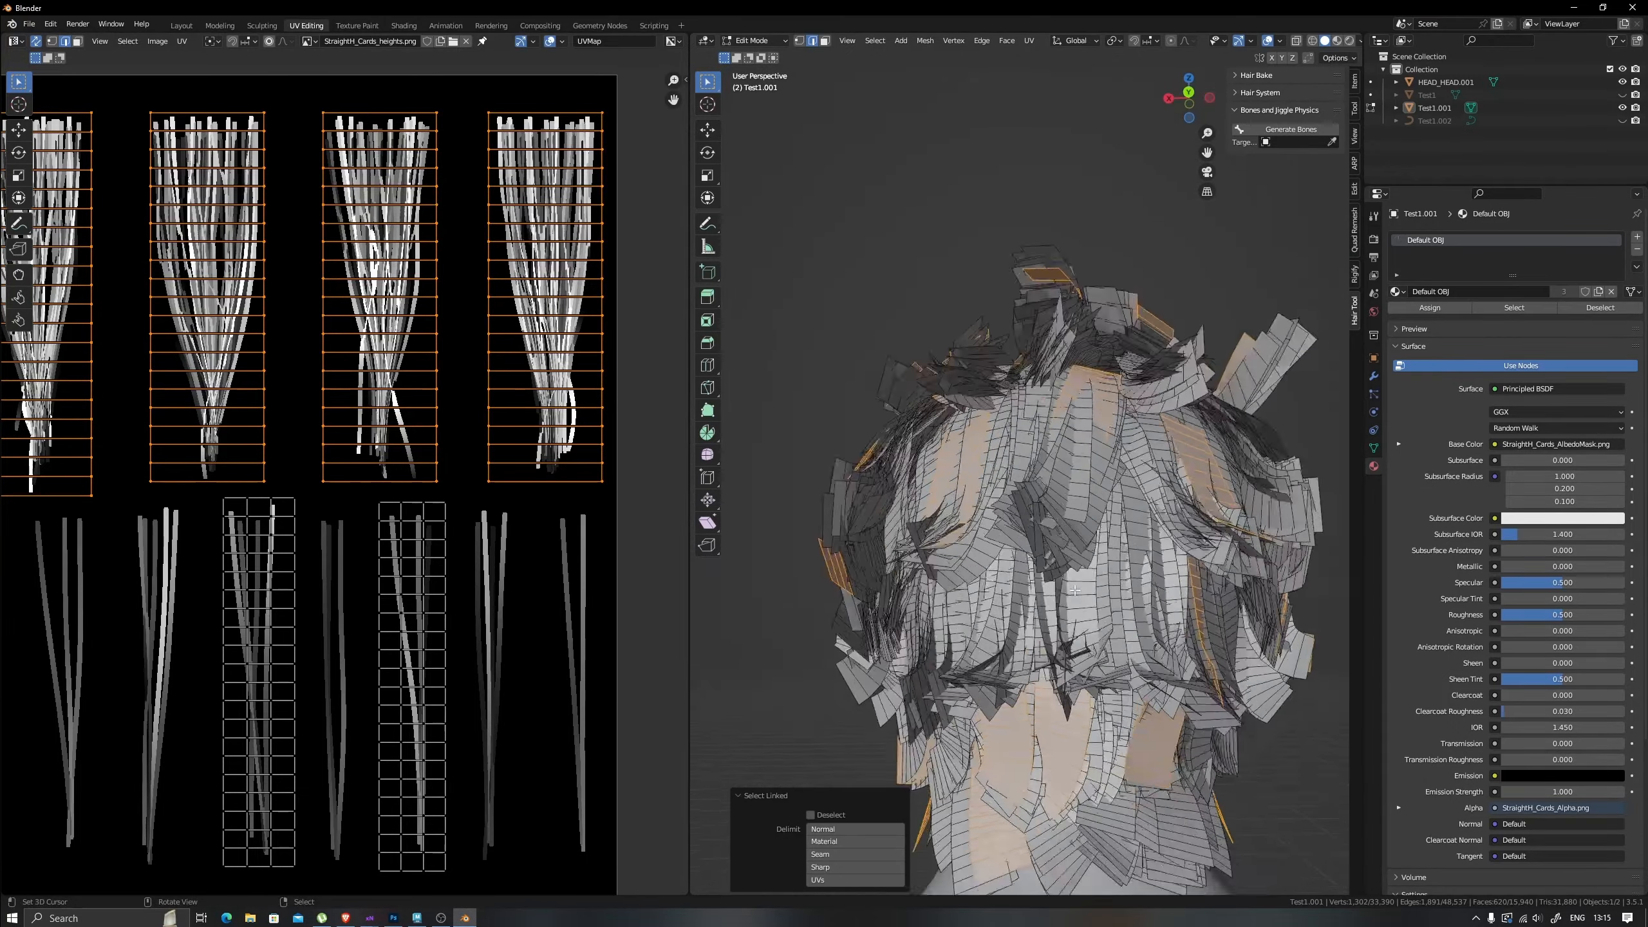
Add more whole cards around the ear side and remaining parts of the hair to the selection.
scroll(1064, 649, "down", 2)
middle_click_drag(1103, 648, 1047, 636)
scroll(1038, 754, "down", 2)
middle_click_drag(1037, 754, 973, 733)
middle_click_drag(1012, 584, 986, 623)
scroll(986, 623, "up", 2)
key("l")
key("l")
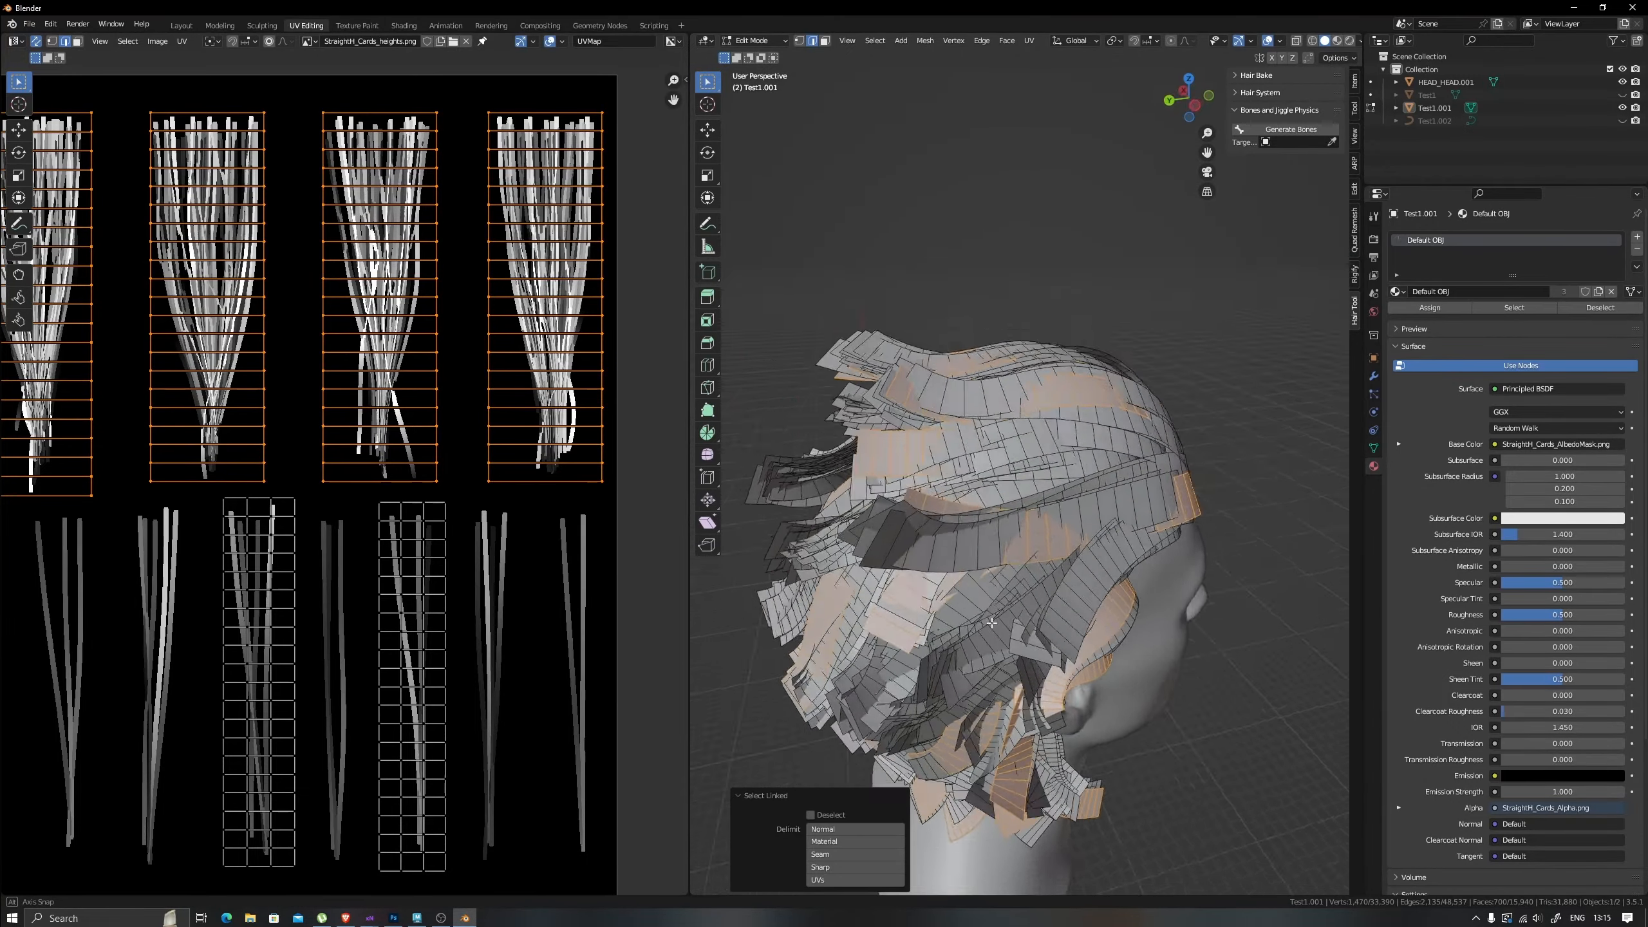
key("l")
middle_click_drag(1038, 520, 1015, 558)
key("l")
scroll(1015, 558, "down", 3)
middle_click_drag(1161, 585, 1023, 589)
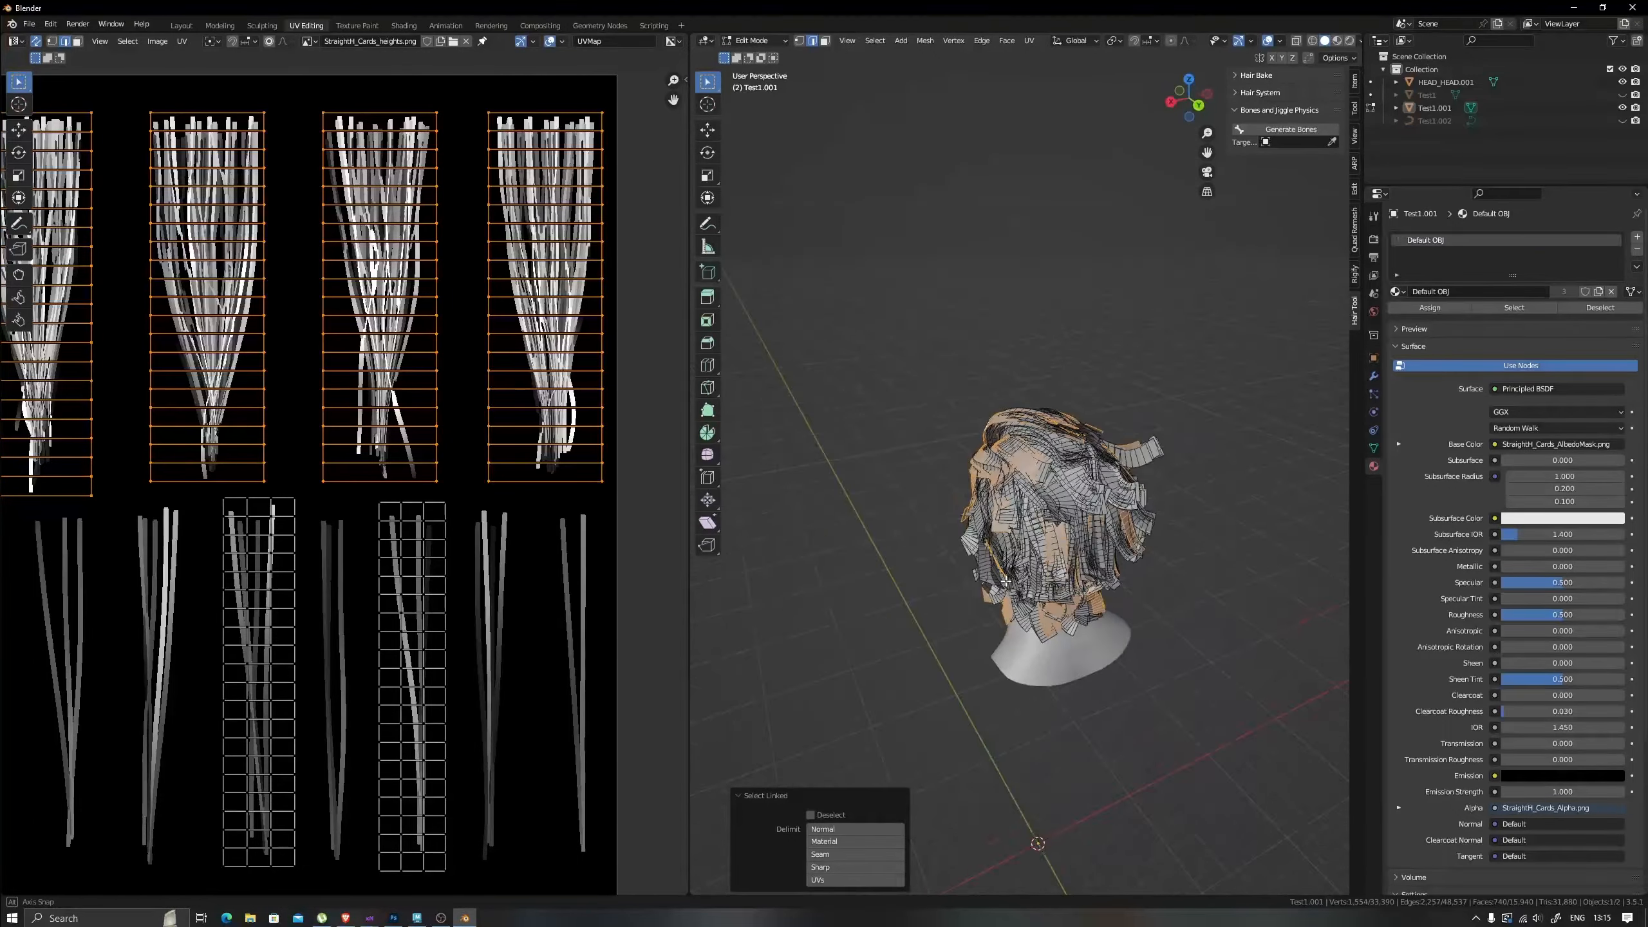
key("l")
middle_click_drag(1072, 522, 1267, 501)
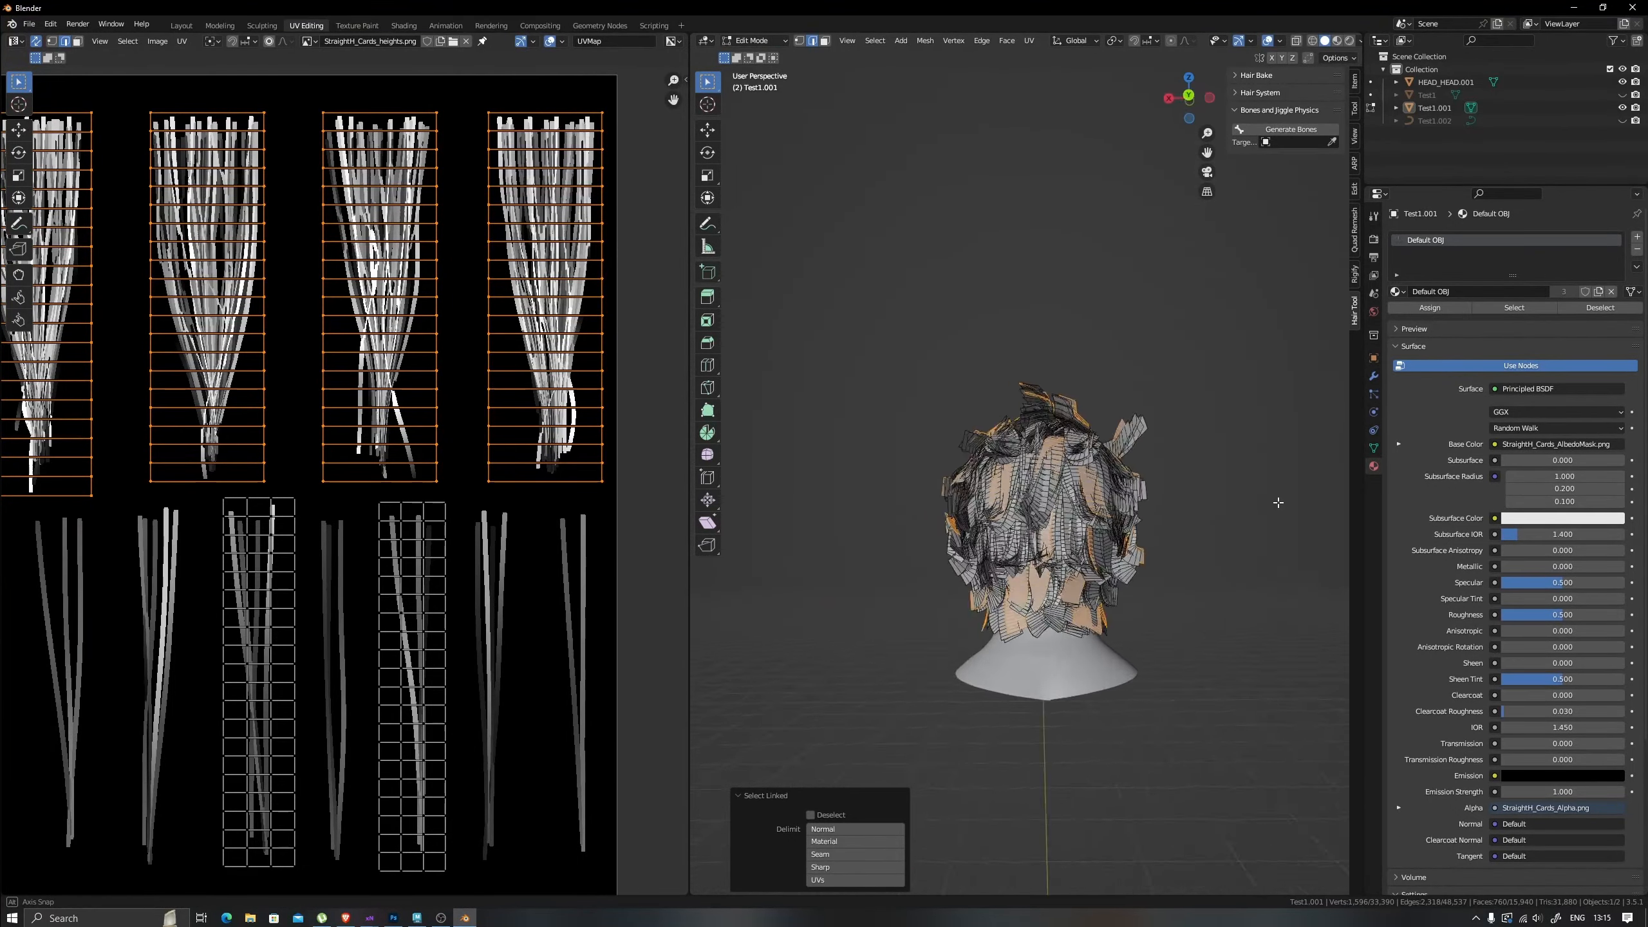
scroll(1080, 562, "up", 4)
key("l")
key("l")
scroll(1003, 568, "down", 4)
middle_click_drag(1002, 568, 1186, 569)
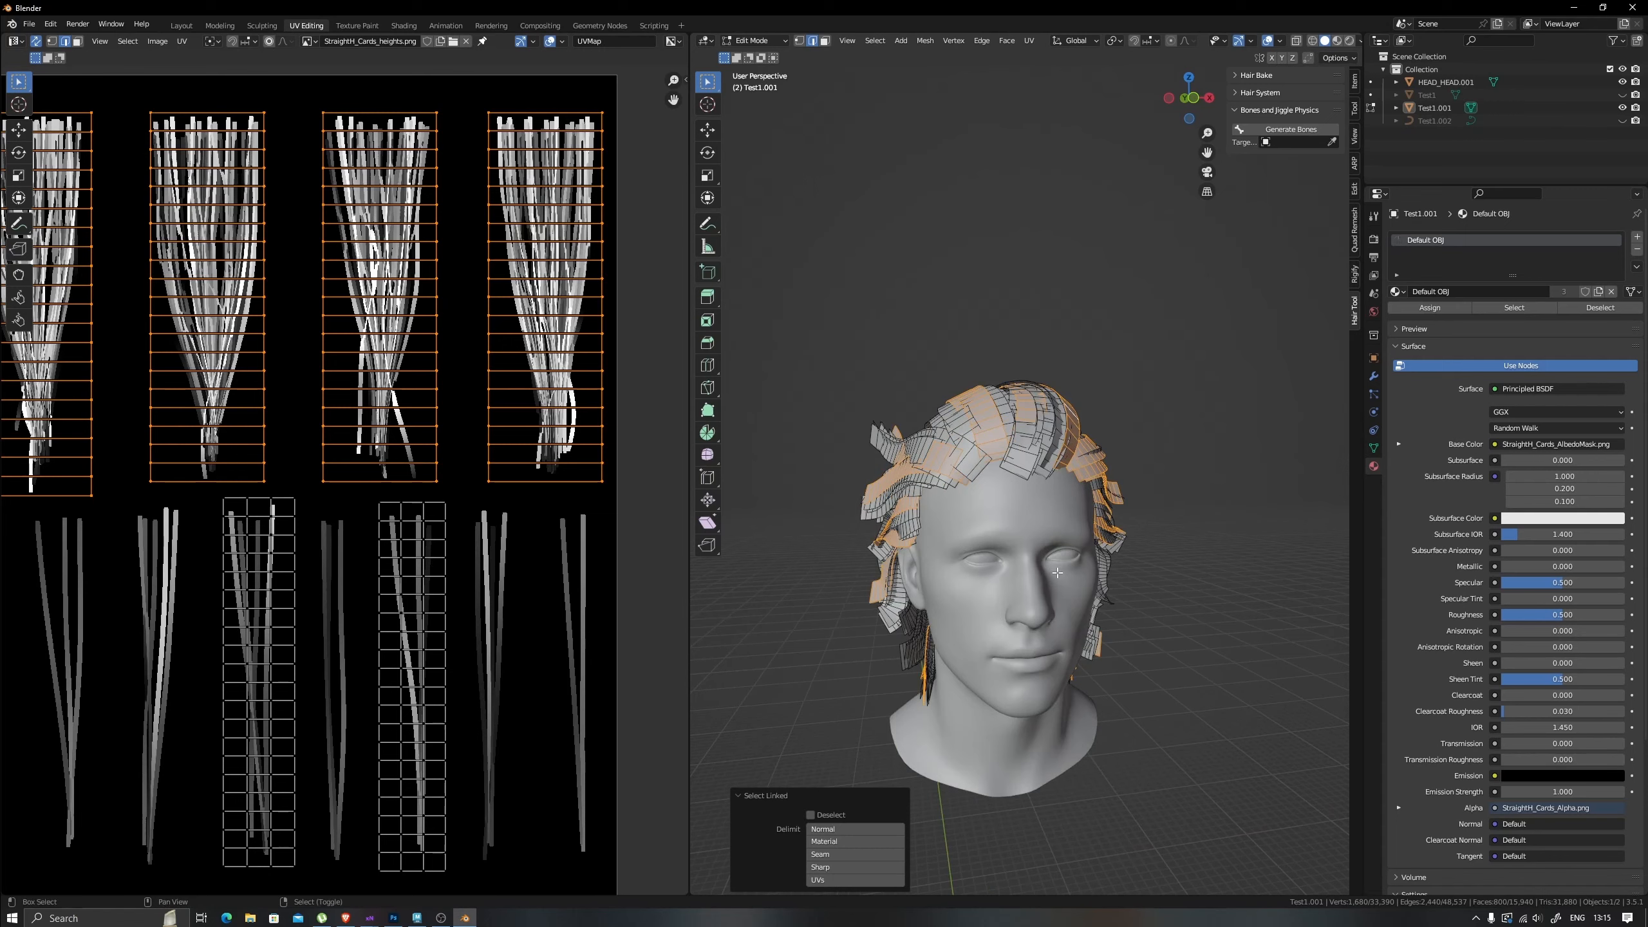
Duplicate the selected cards in place, separate the copies into their own object and open it for mesh editing.
right_click(1074, 452)
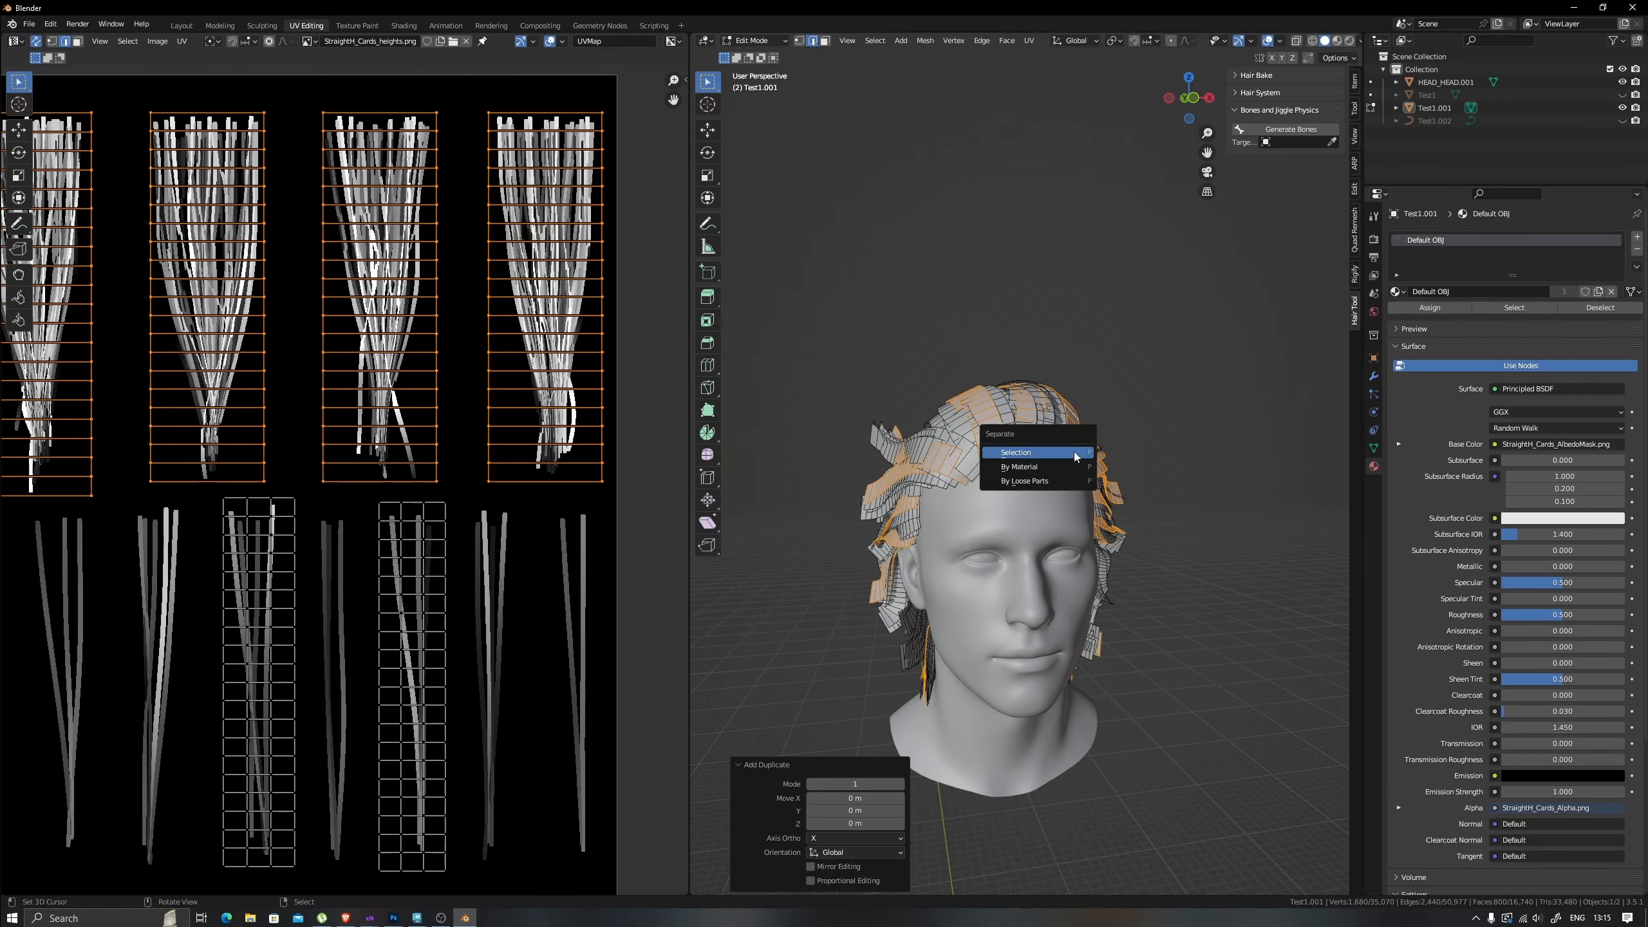
left_click(1073, 452)
scroll(1015, 435, "up", 1)
key("Tab")
right_click(1010, 438)
key("shift+z")
key("shift+z")
key("Tab")
Select the root edges of the duplicated cards through their top UV row and assign them to a new vertex group.
key("a")
scroll(311, 383, "down", 2)
key("alt+a")
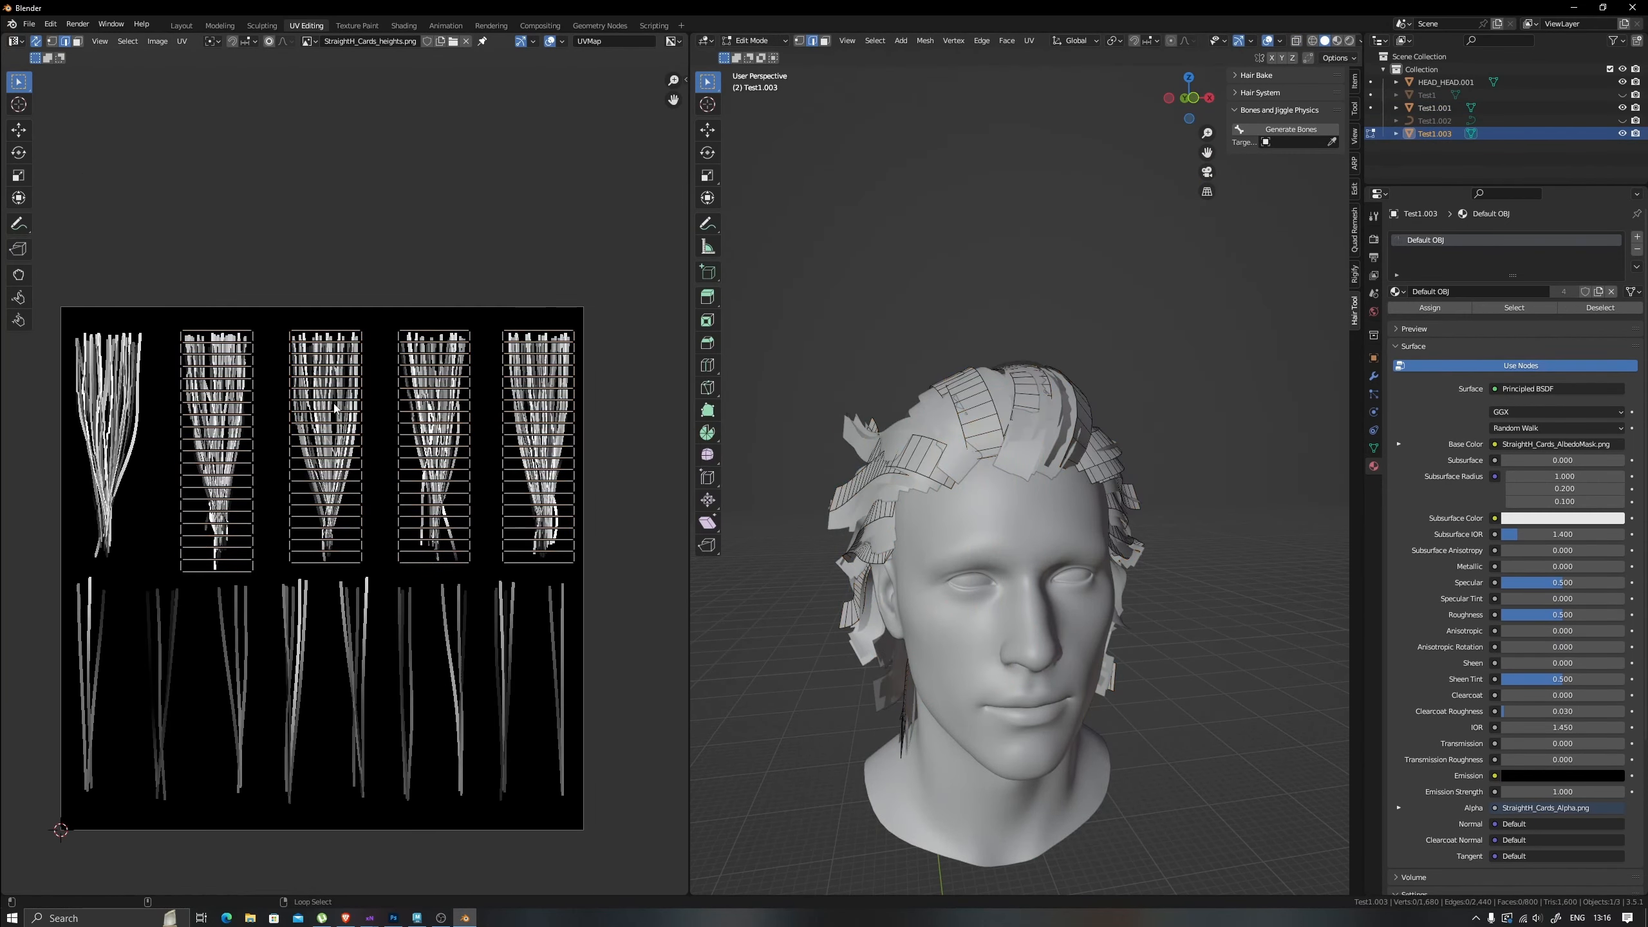
left_click_drag(591, 335, 591, 336)
key("shift+z")
middle_click_drag(1096, 570, 863, 594)
scroll(919, 596, "up", 4)
key("shift+z")
left_click(1374, 448)
left_click(1631, 278)
left_click(1419, 357)
scroll(1135, 455, "down", 5)
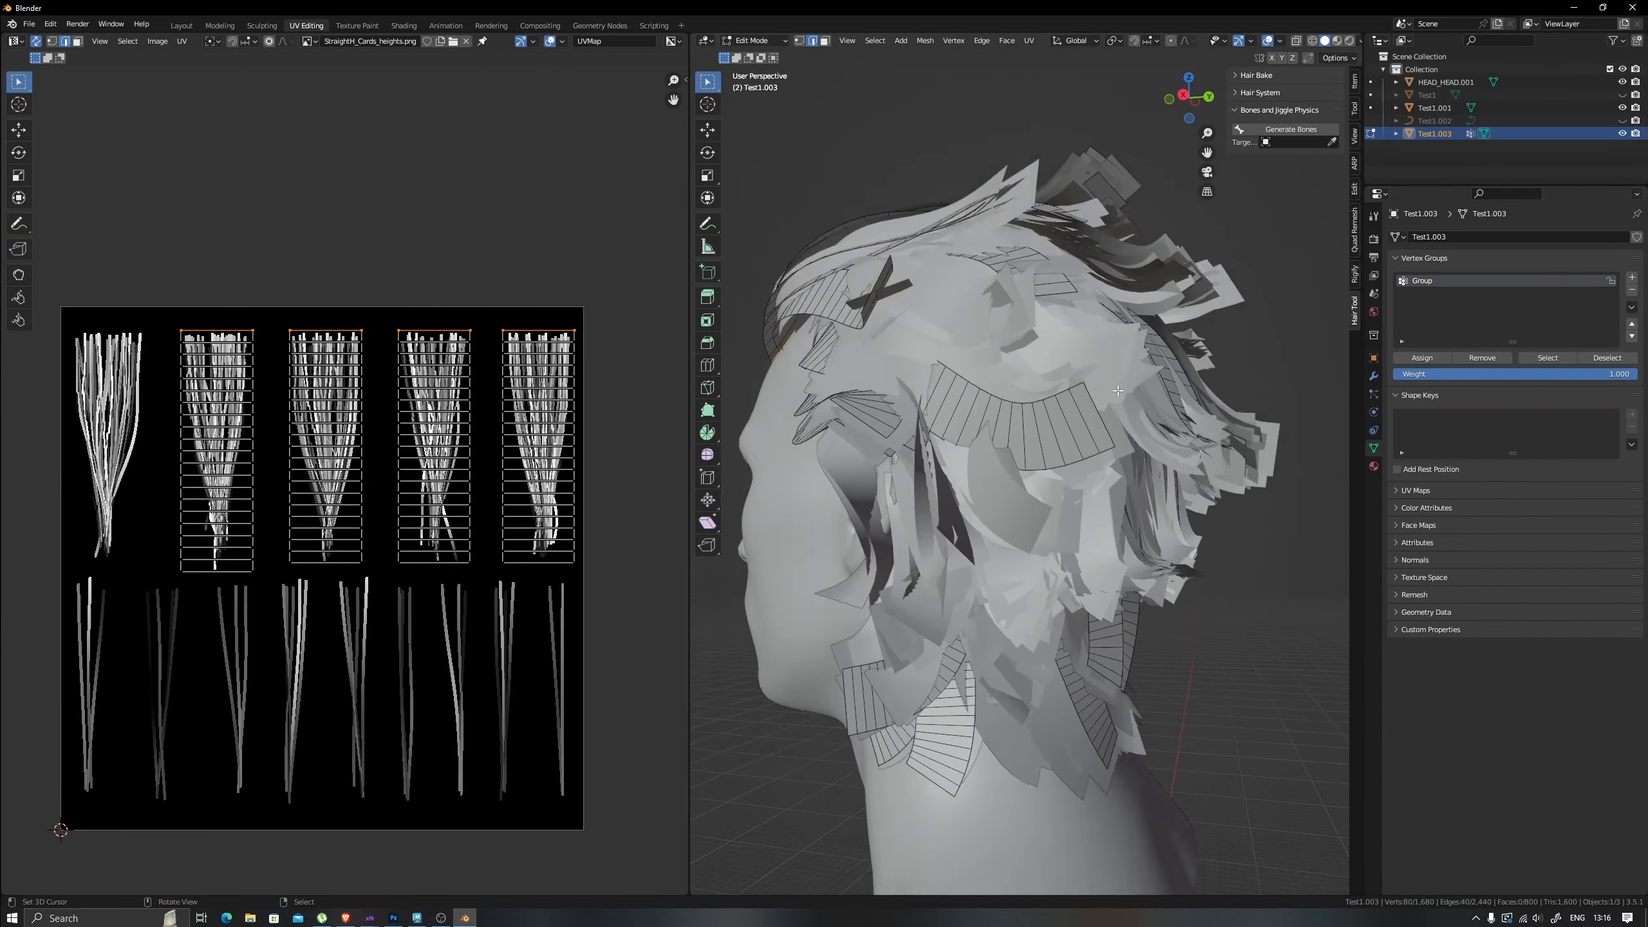
Check the vertex group by deselecting and reselecting its root vertices on the cards.
middle_click_drag(1136, 454, 1255, 429)
left_click(1545, 358)
key("shift+z")
left_click(1589, 358)
left_click(1548, 358)
key("shift+z")
Add a Shrinkwrap modifier to the duplicated cards with HEAD_HEAD.001 as target and Group as vertex group.
left_click(1374, 376)
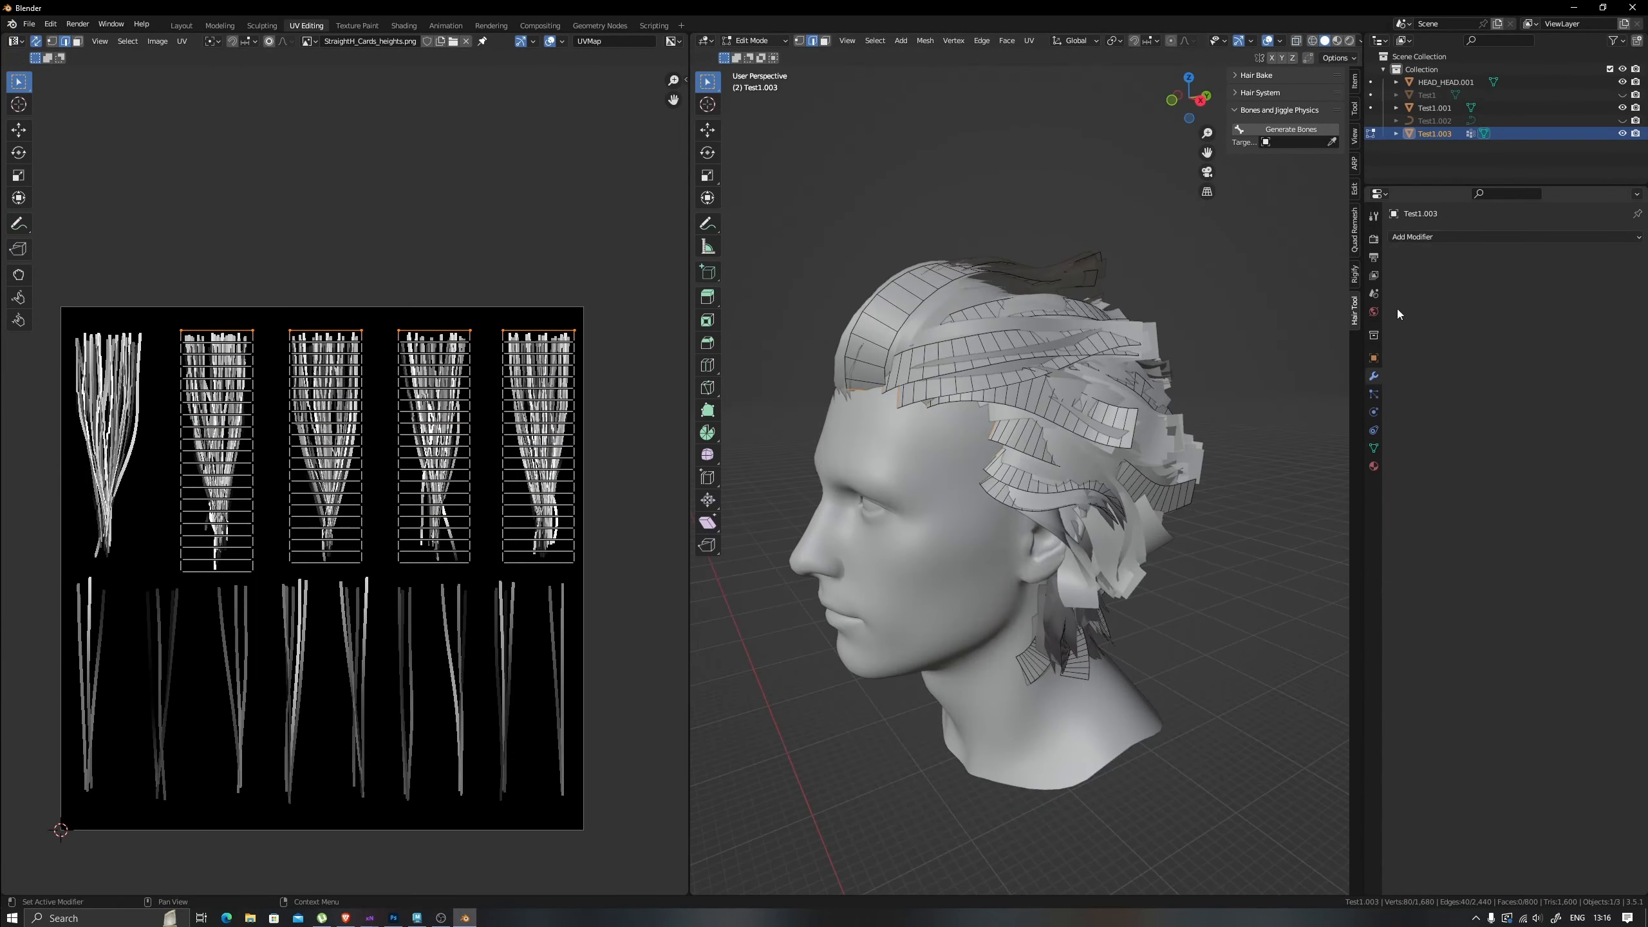
left_click(1414, 237)
left_click(1476, 387)
middle_click_drag(1136, 455, 1162, 458)
left_click(1538, 342)
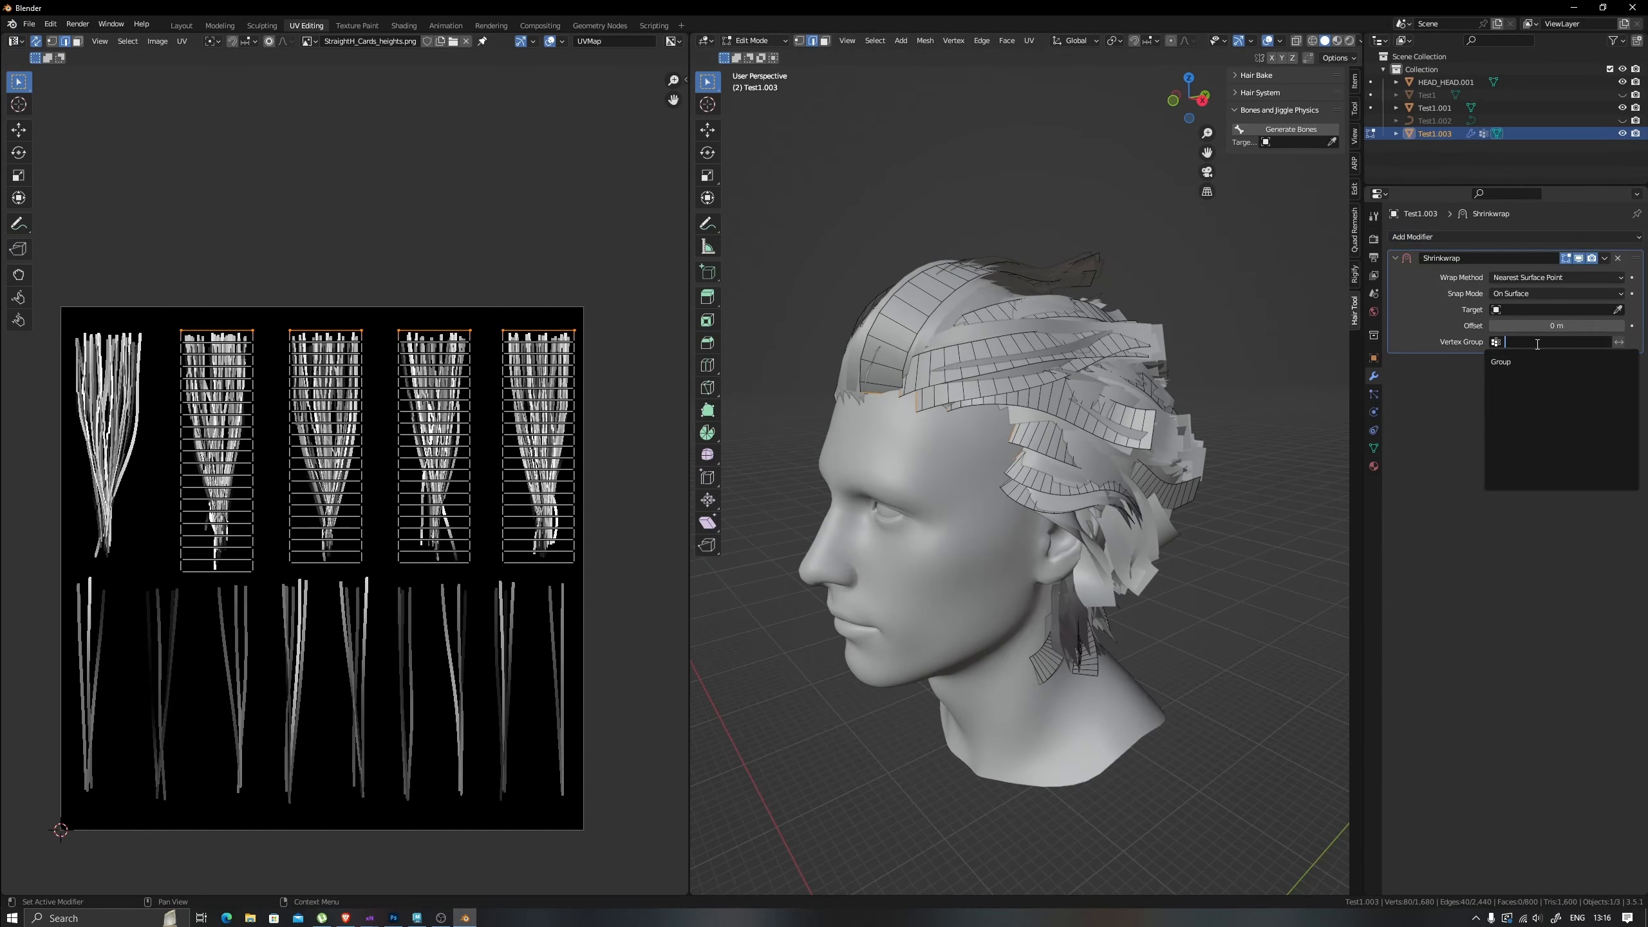
left_click(1522, 329)
middle_click_drag(1109, 389, 934, 389)
left_click(1090, 388)
key("Tab")
key("Tab")
Move all UVs of the duplicated cards along Y onto the sparse strands in the lower half of the texture.
middle_click_drag(934, 651, 988, 568)
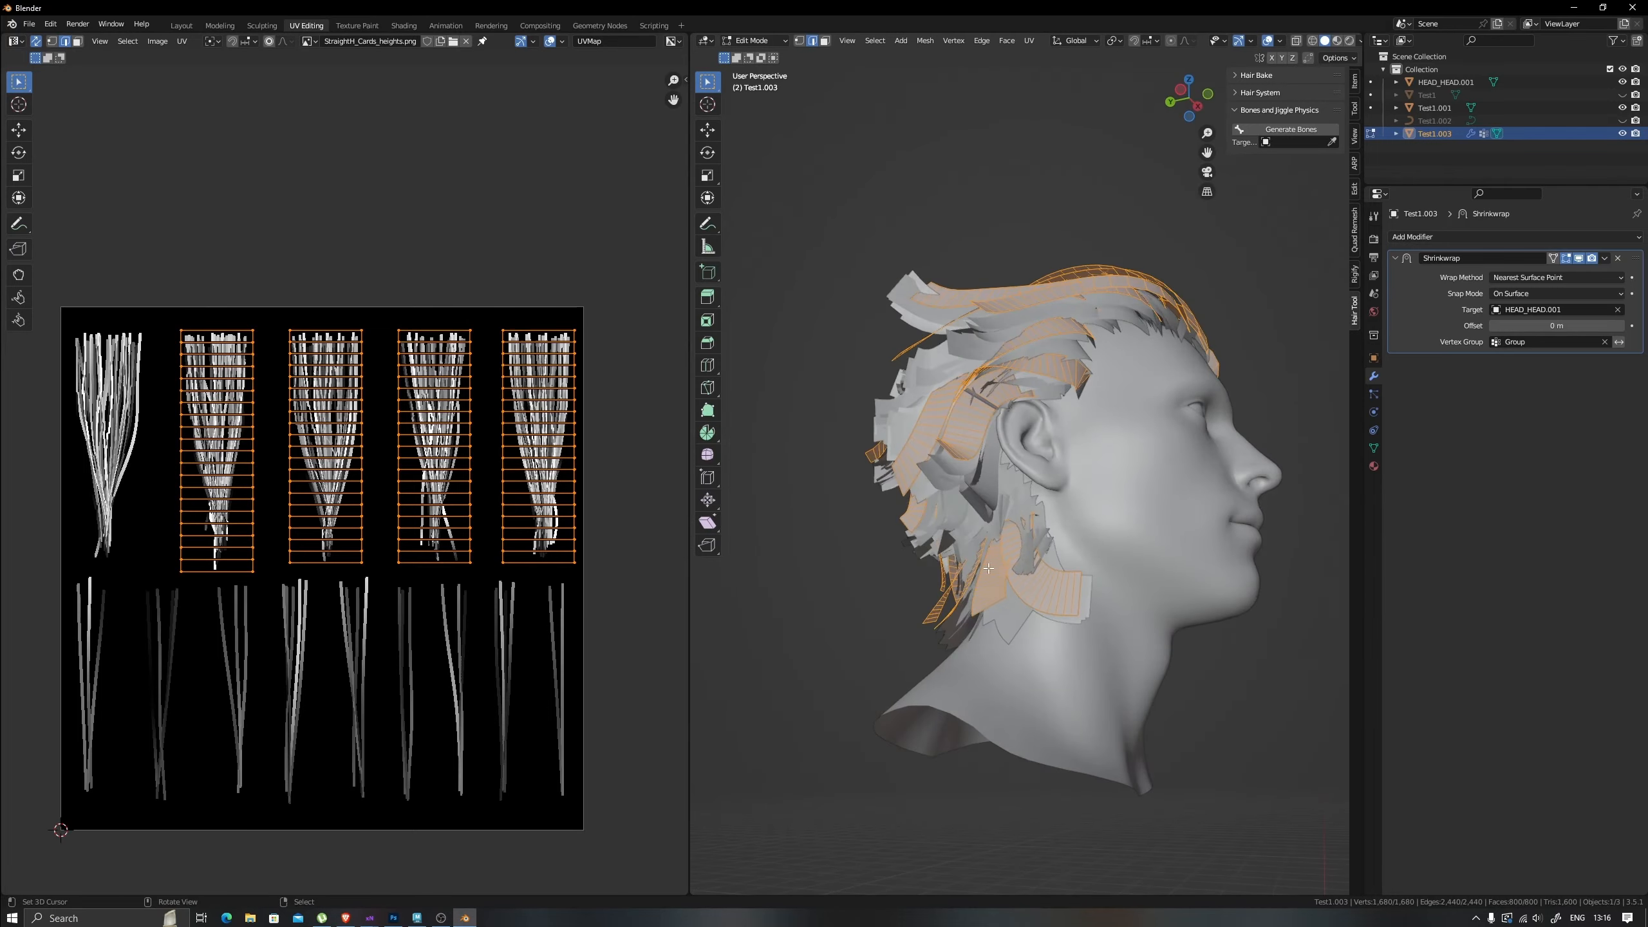
key("g")
key("y")
left_click(451, 638)
middle_click_drag(538, 590, 438, 496)
scroll(437, 496, "up", 1)
Narrow the UVs of the last card in the lower row and place them over the outermost strand pair.
left_click_drag(387, 452, 582, 776)
middle_click_drag(496, 533, 584, 568)
scroll(584, 568, "up", 2)
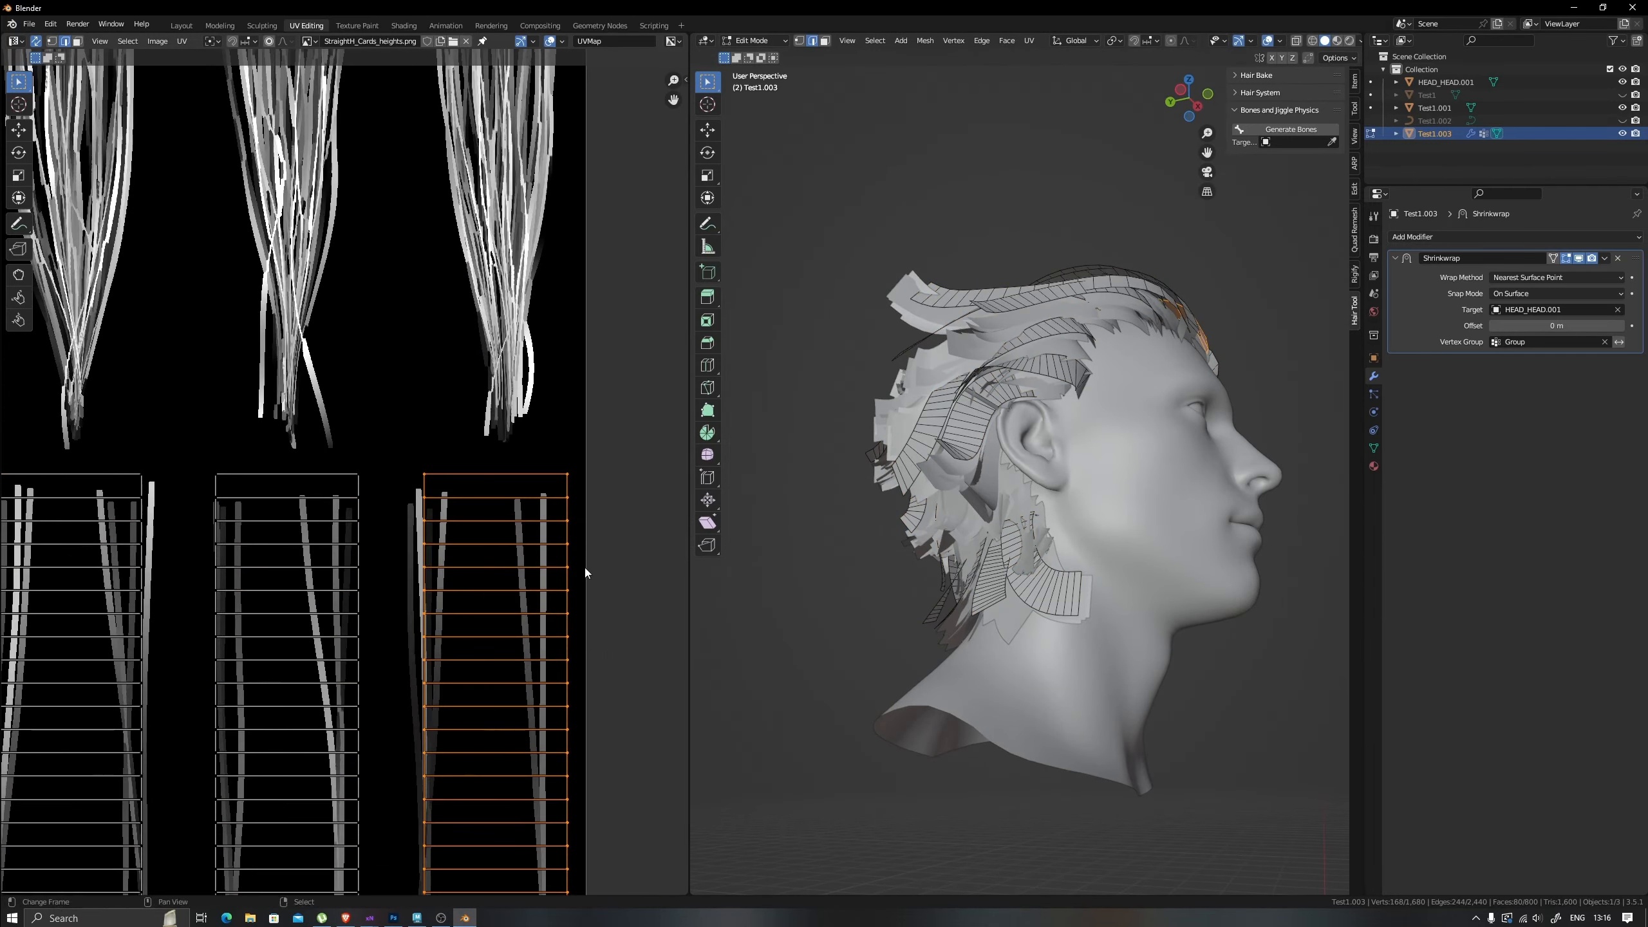
left_click(470, 637)
middle_click_drag(470, 637, 416, 530)
key("g")
left_click(458, 537)
Examine the duplicated cards on the head in textured view, including a close look at the crown.
middle_click_drag(934, 415, 802, 533)
key("Tab")
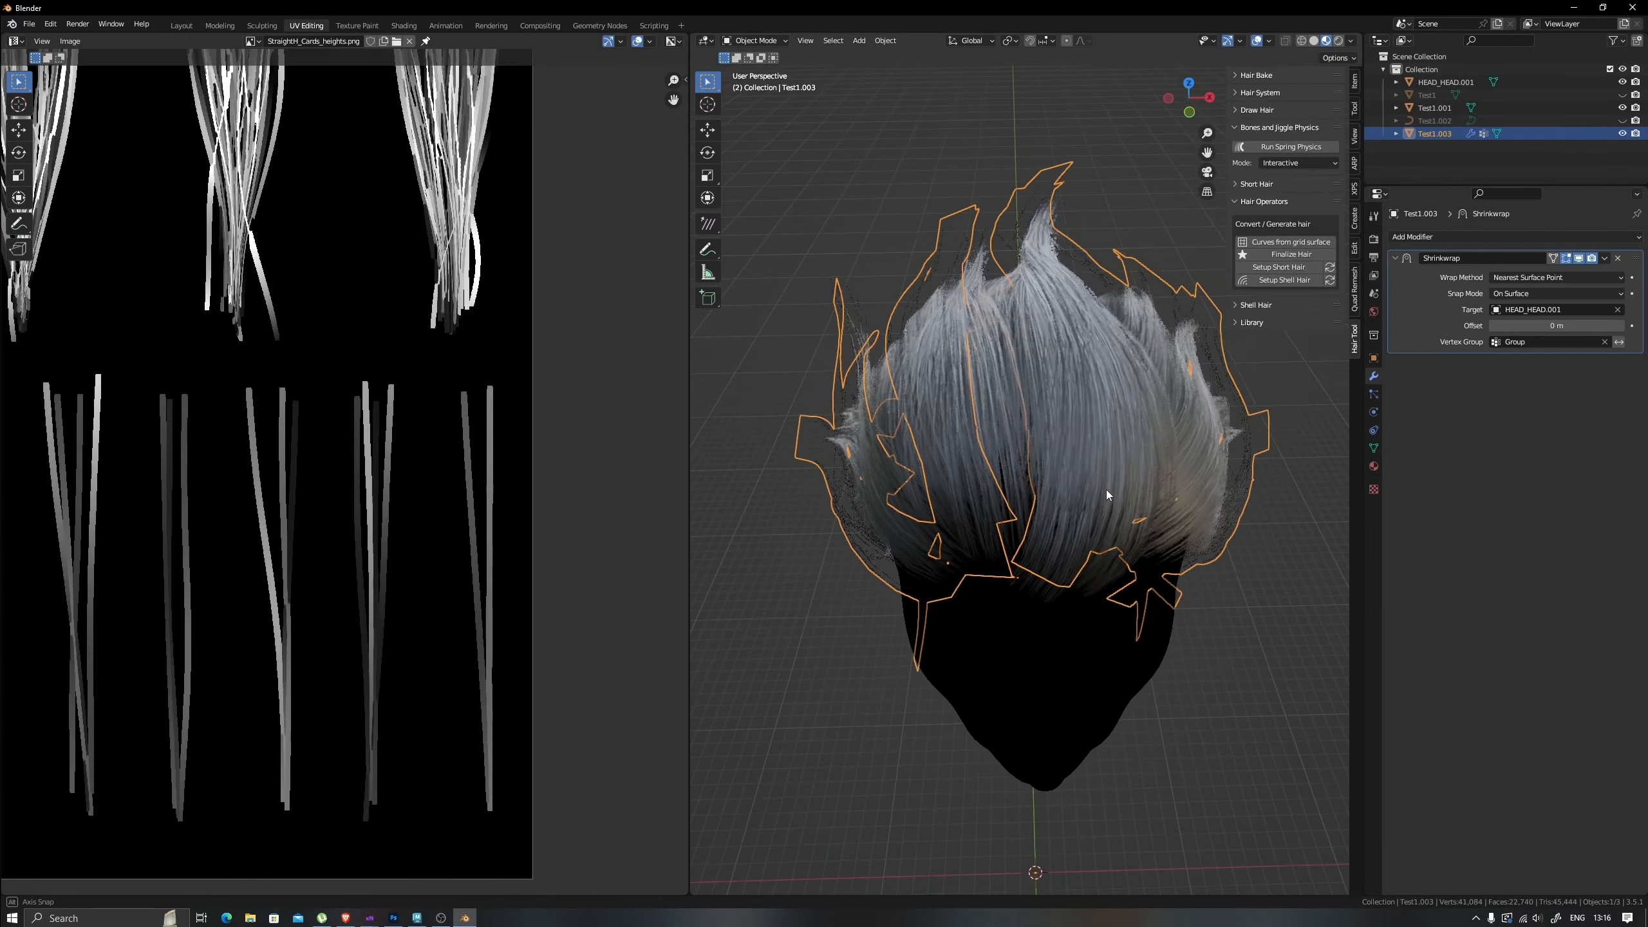
key("Tab")
scroll(1076, 540, "up", 3)
middle_click_drag(1076, 539, 1062, 478)
key("alt+a")
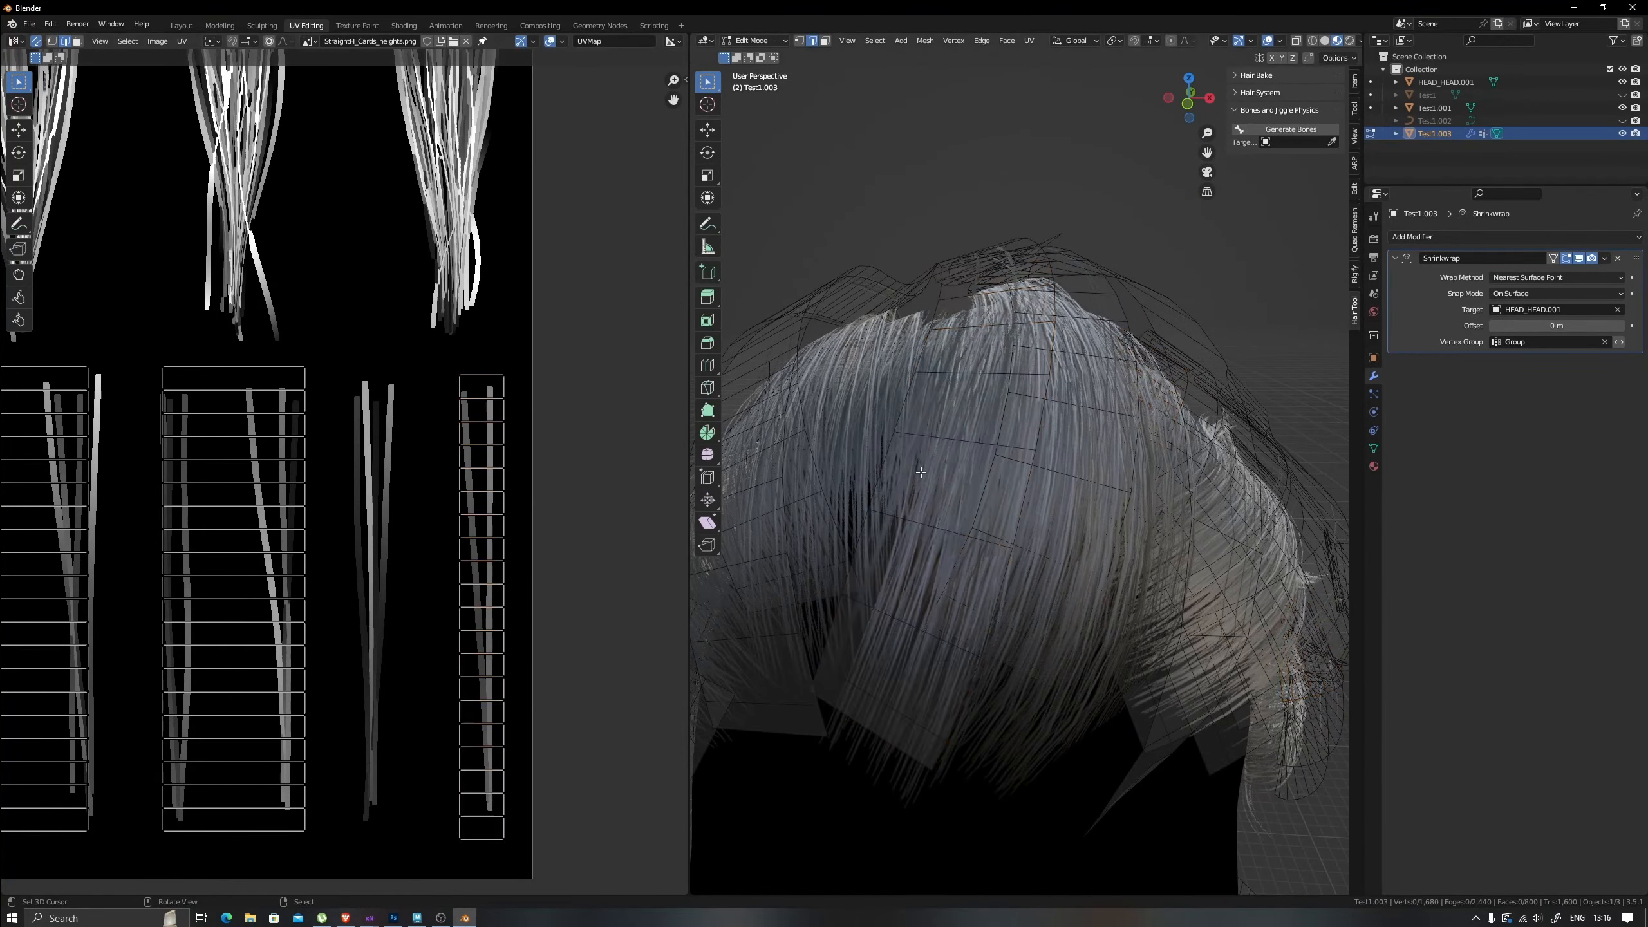
key("Tab")
key("alt+a")
scroll(920, 471, "down", 5)
middle_click_drag(919, 471, 1000, 400)
right_click(1001, 400)
Narrow the UVs of the two middle cards in the lower row to fit single strand groups.
key("Tab")
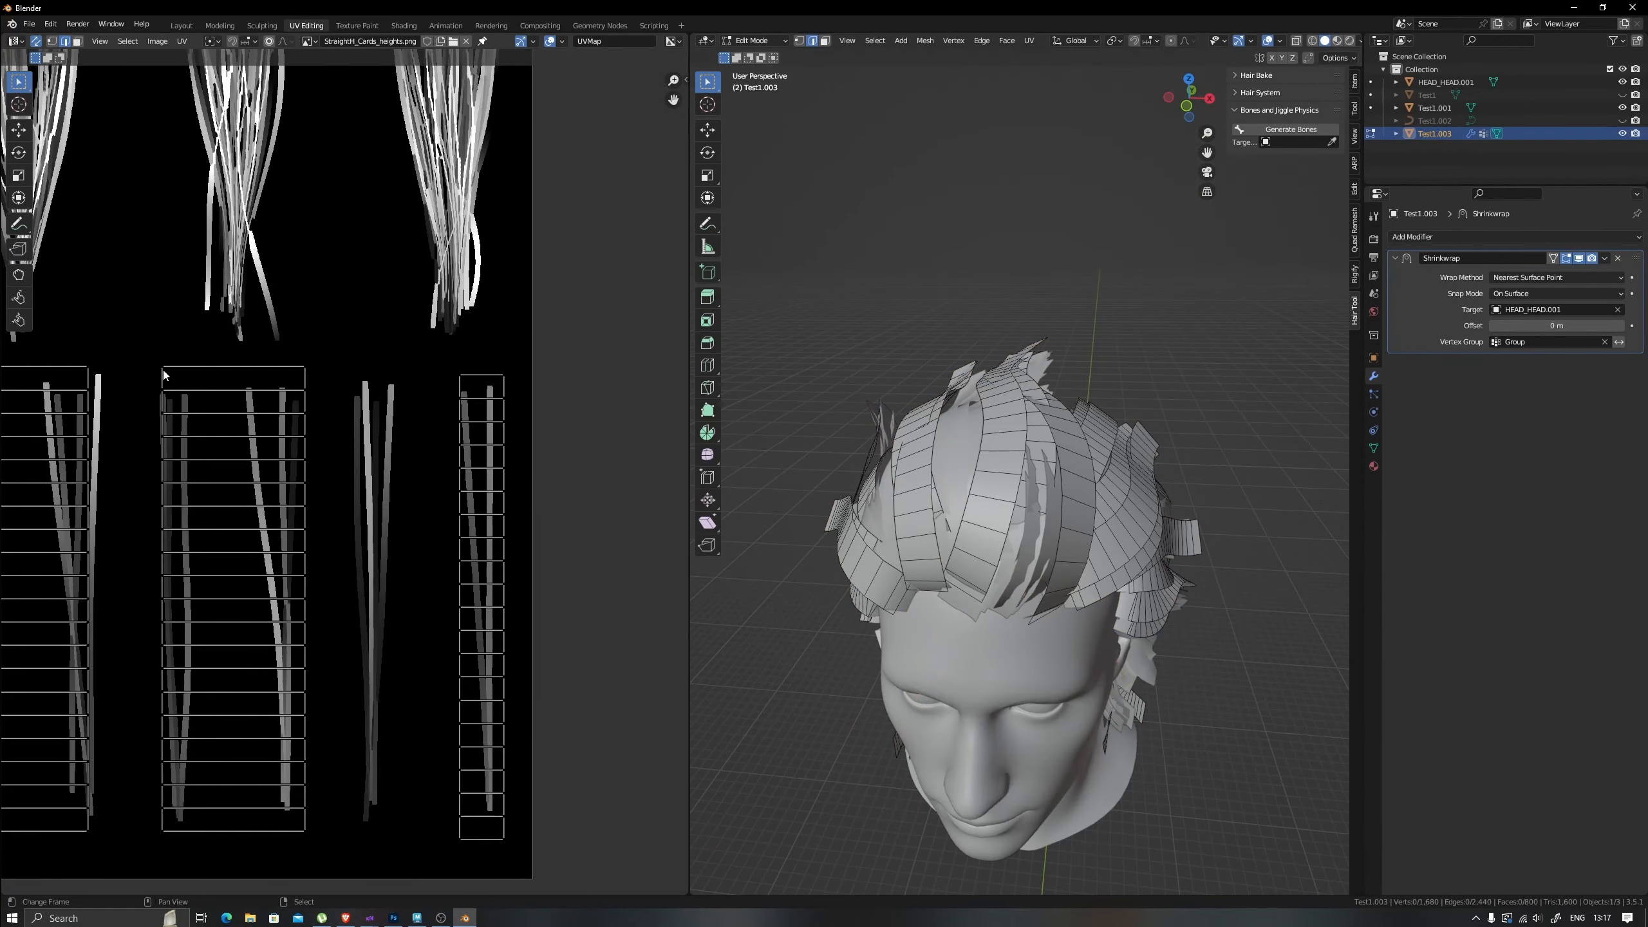
left_click(321, 649)
scroll(321, 649, "down", 2)
middle_click_drag(321, 642, 479, 635)
left_click_drag(244, 376, 314, 555)
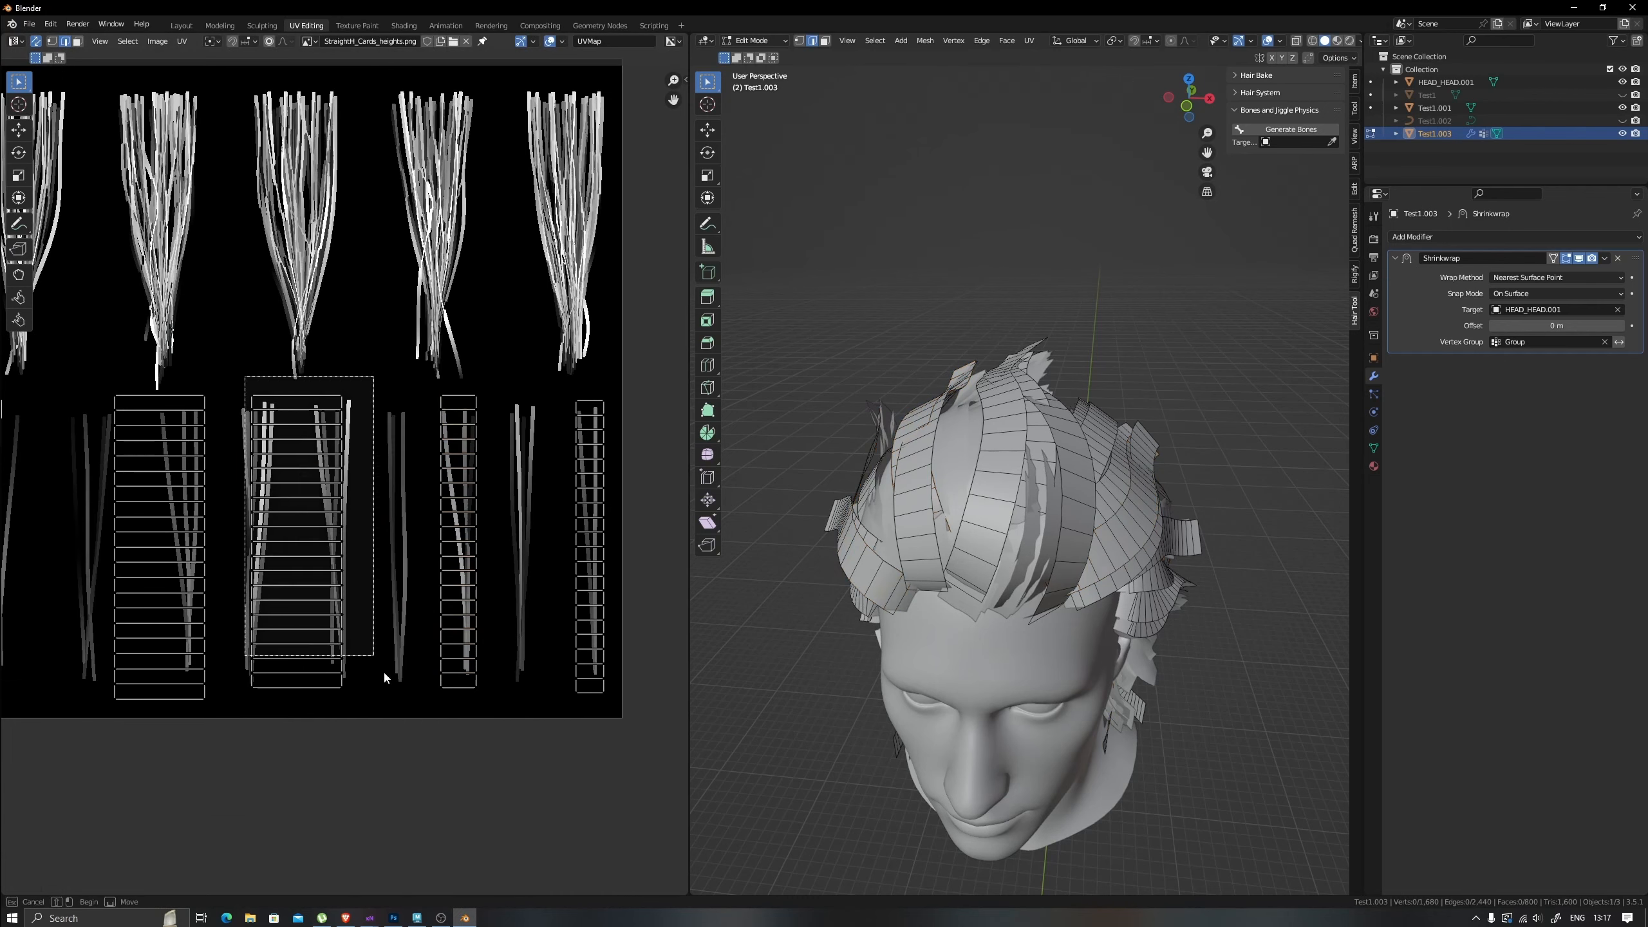
left_click(340, 597)
Narrow the first lower-row card's UVs along X over its strands and check the hair in textured view.
middle_click_drag(330, 594, 434, 595)
left_click_drag(203, 381, 363, 756)
key("s")
key("x")
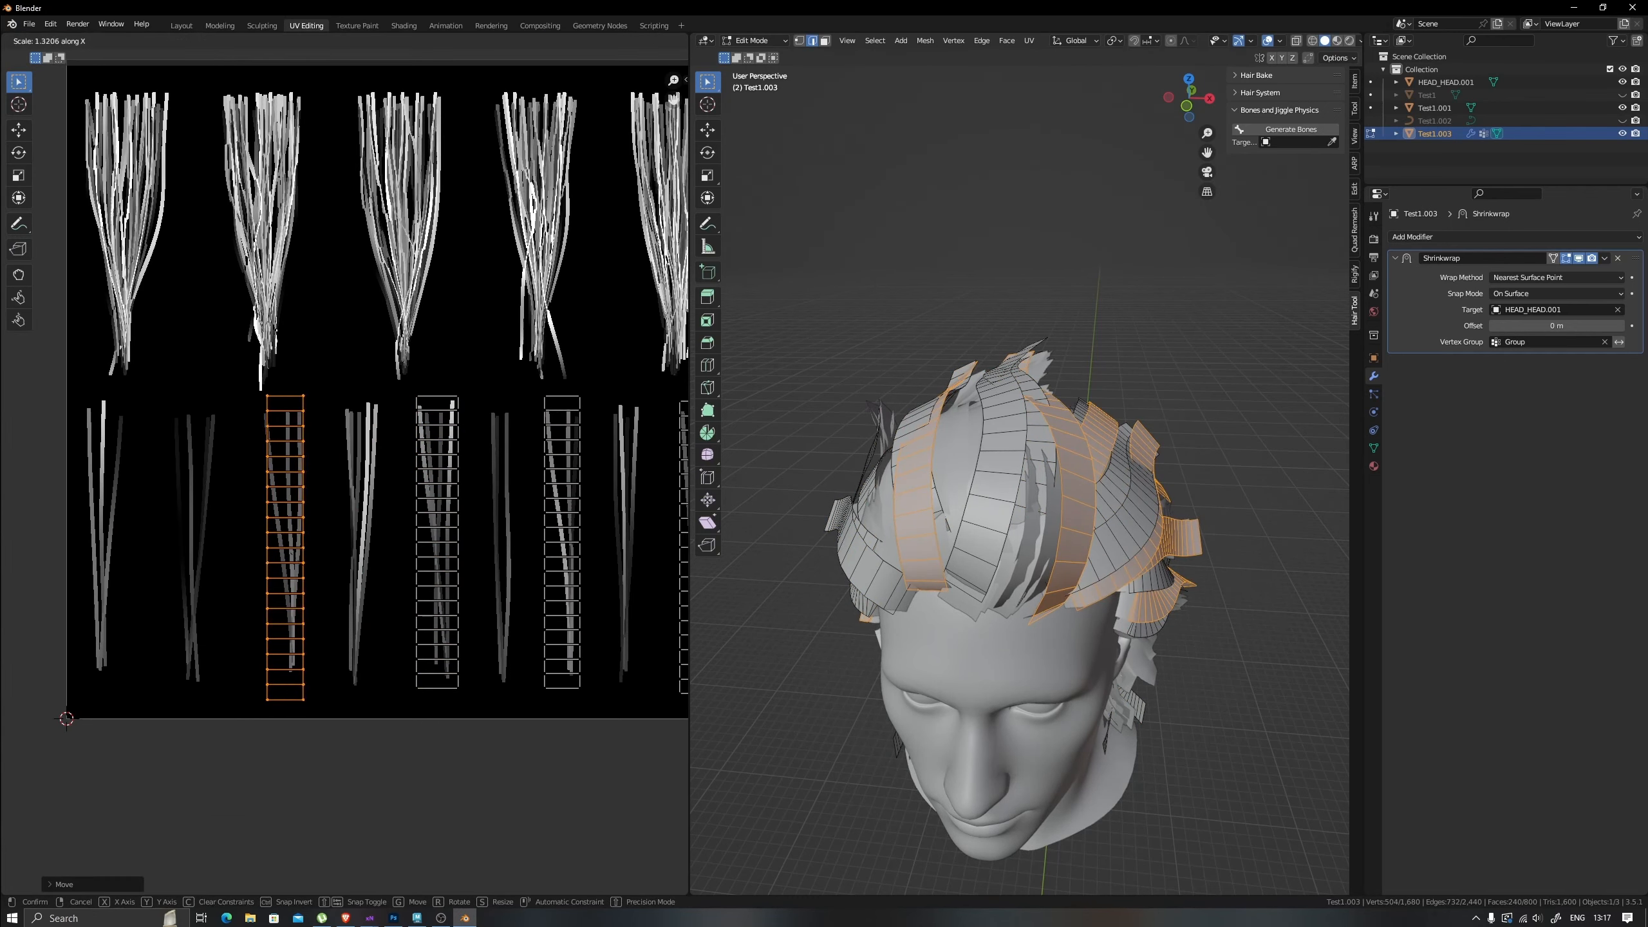
left_click(402, 591)
key("Tab")
key("z")
mouse_move(1129, 617)
middle_mouse_down()
mouse_move(1007, 654)
mouse_move(934, 578)
middle_mouse_up()
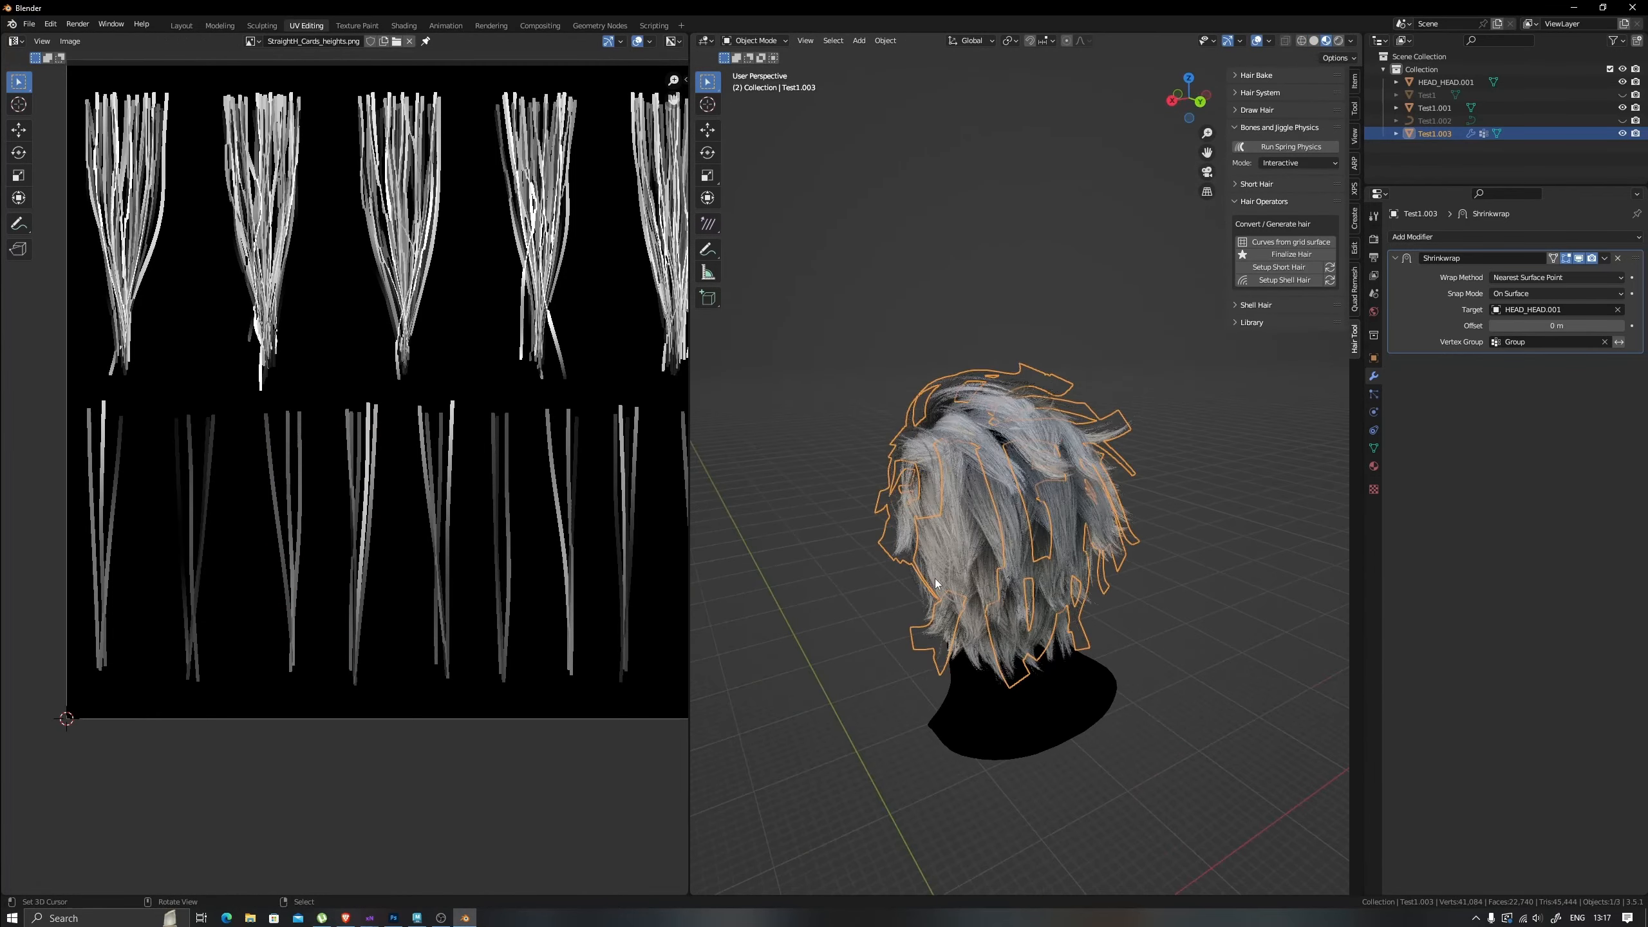
Isolate the duplicated strand cards in solid shading and move a stacked card's UVs along X over a free strand group.
key("shift+h")
key("z")
key("Tab")
middle_click_drag(931, 726, 823, 675)
scroll(476, 532, "down", 1)
key("g")
key("x")
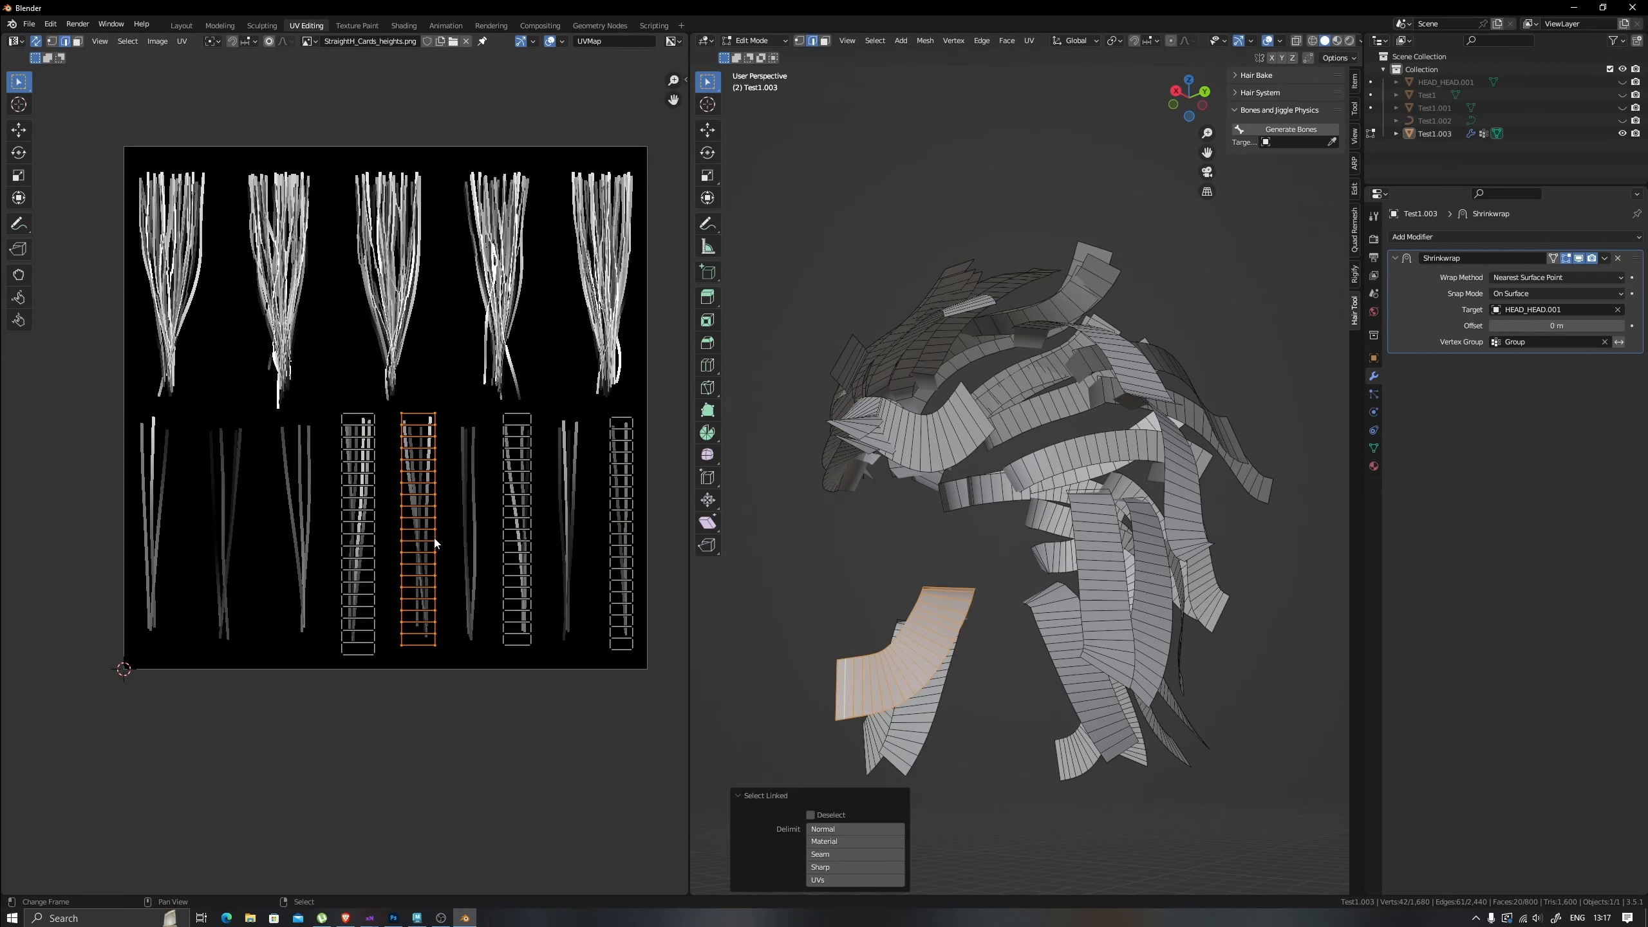
left_click(511, 583)
Distribute the remaining stacked card UVs along X over the unoccupied strand groups in the lower row.
key("z")
key("alt+a")
mouse_move(1168, 669)
middle_mouse_down()
mouse_move(1033, 714)
mouse_move(1172, 697)
middle_mouse_up()
scroll(1032, 714, "up", 2)
left_click(1173, 696)
key("l")
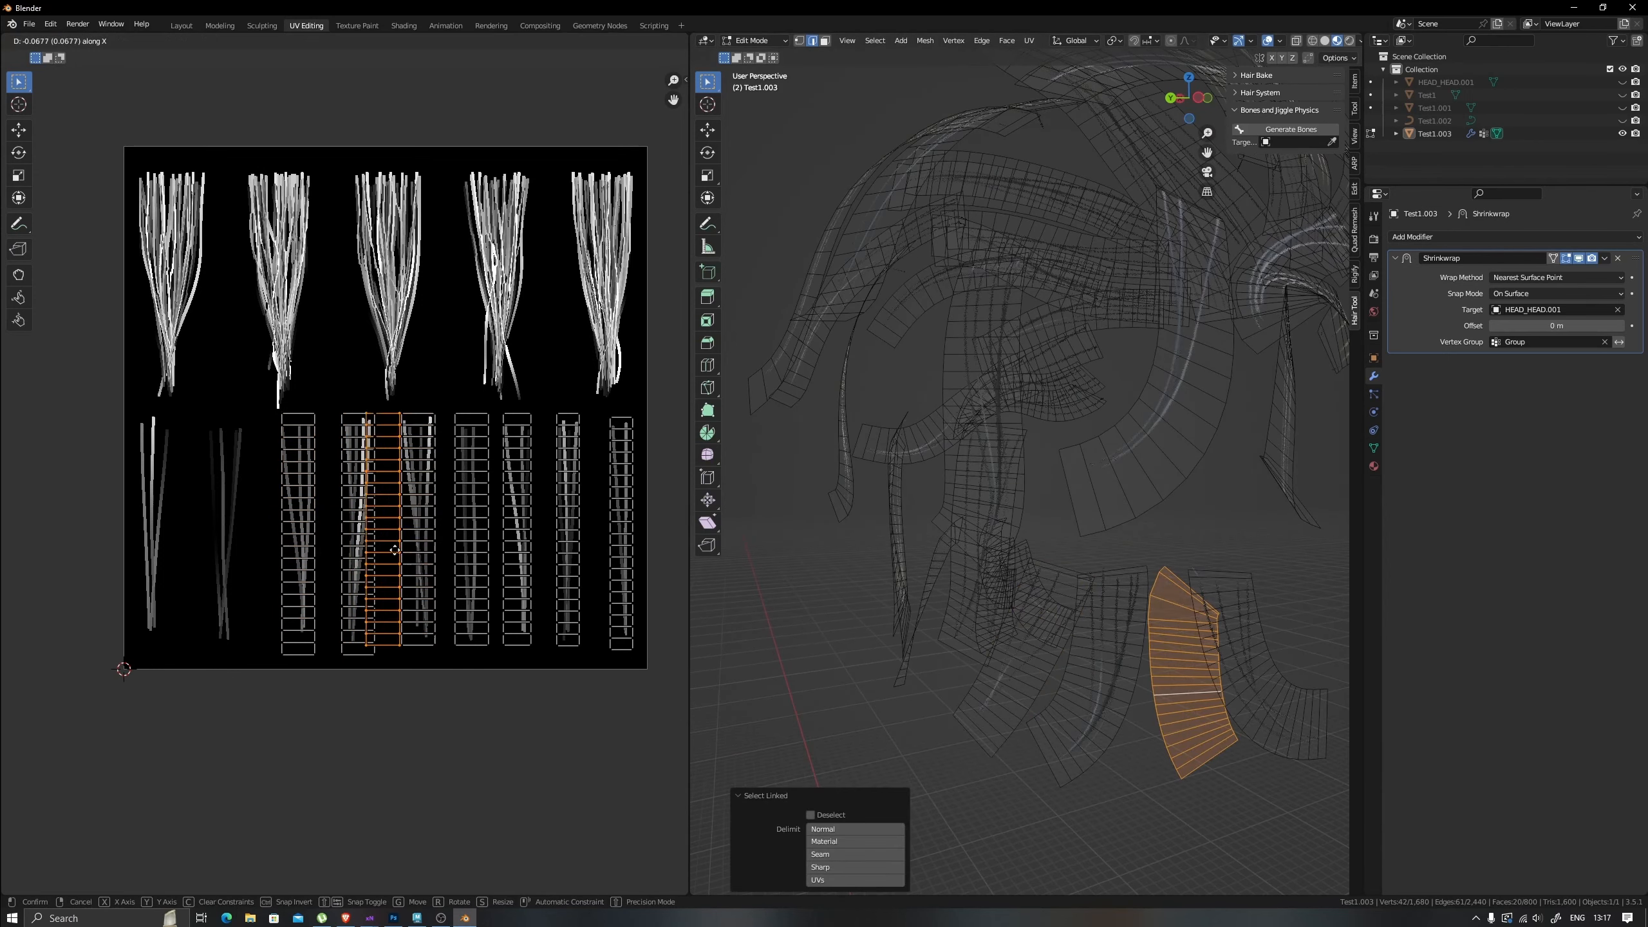
left_click(274, 573)
scroll(1070, 559, "down", 4)
middle_click_drag(1070, 559, 907, 505)
left_click(1002, 572)
key("l")
scroll(1036, 516, "down", 3)
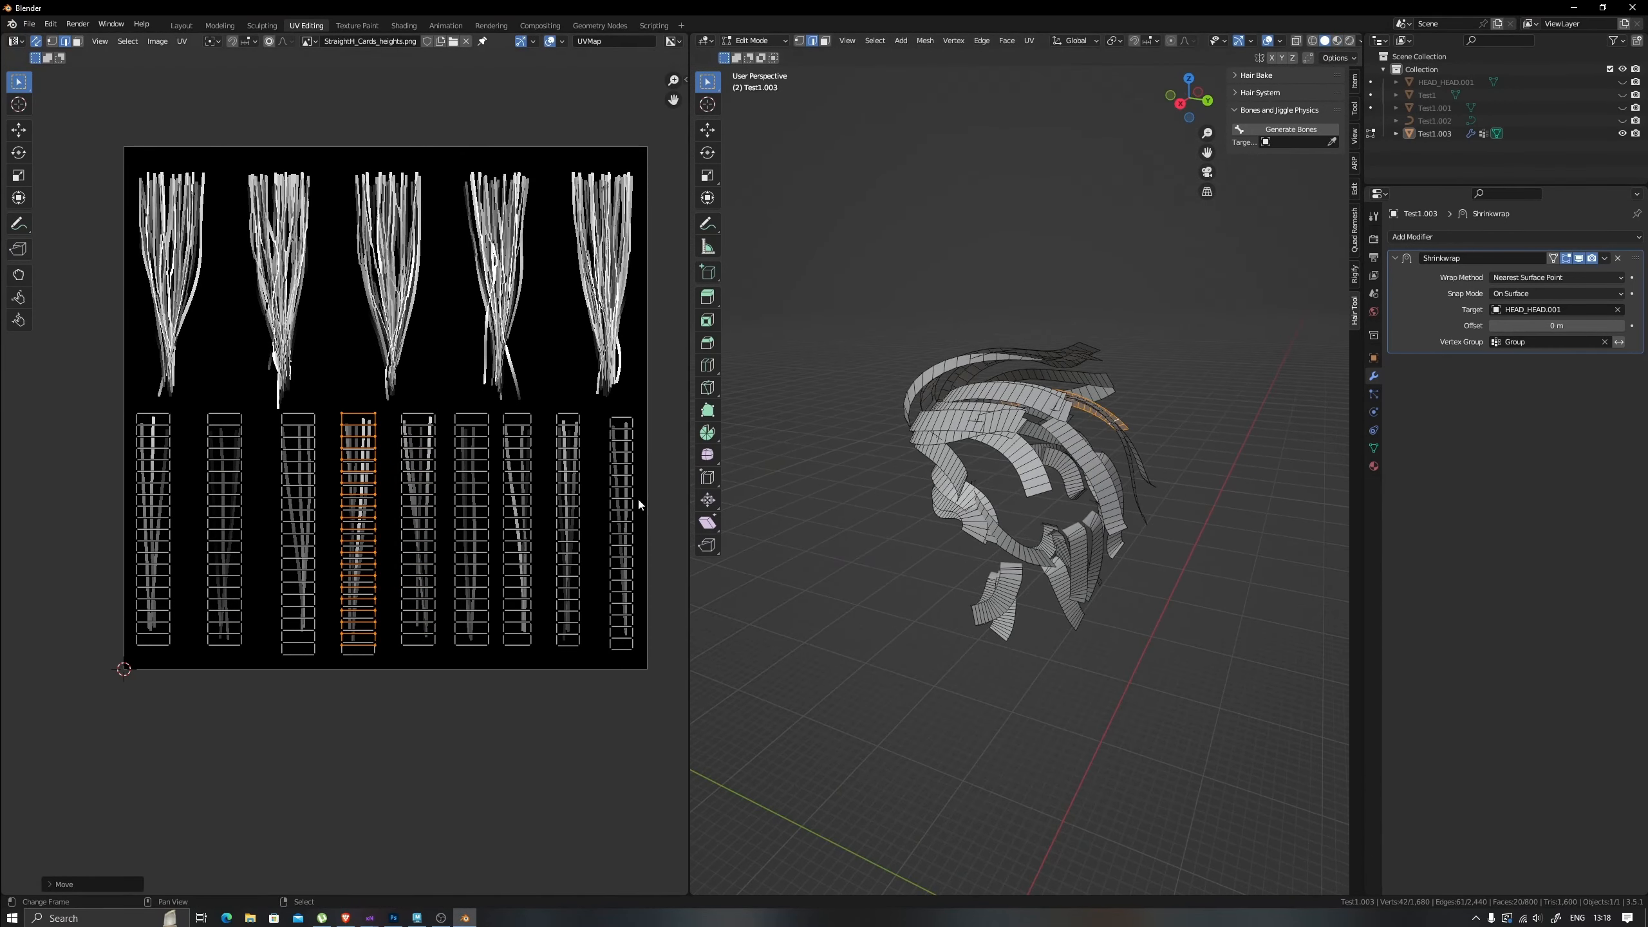
Try to pack the UV islands of all strand cards and move them vertically off the texture.
key("a")
key("ctrl+p")
scroll(472, 498, "down", 3)
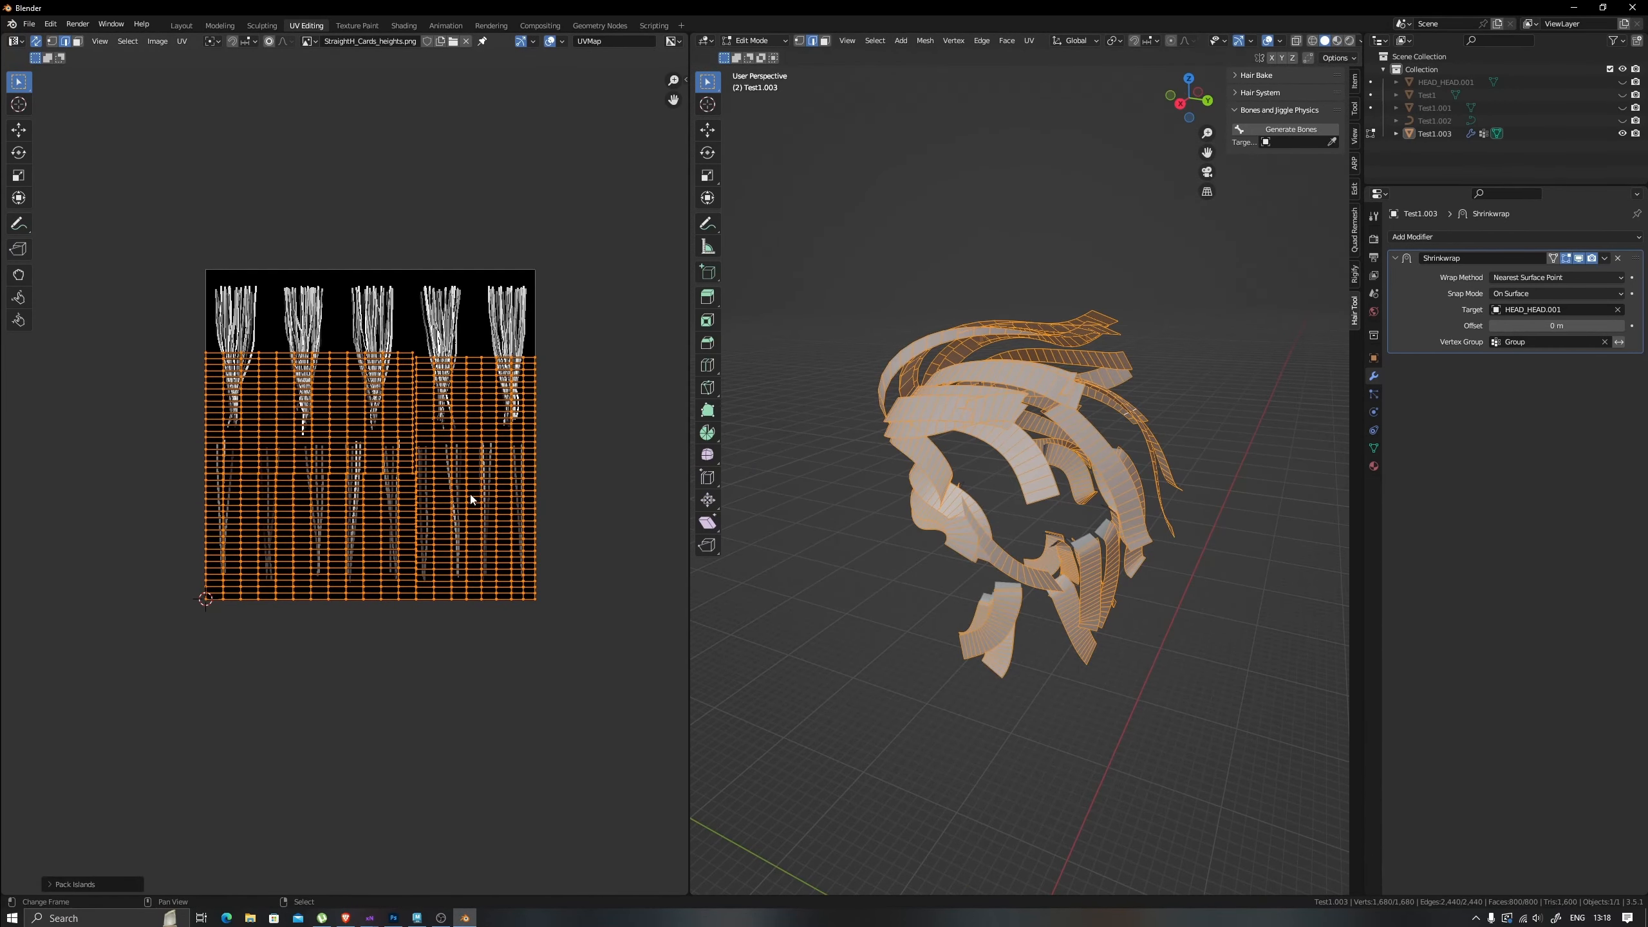
key("g")
key("y")
left_click(464, 164)
middle_click_drag(467, 189, 473, 385)
scroll(474, 386, "up", 1)
key("ctrl+p")
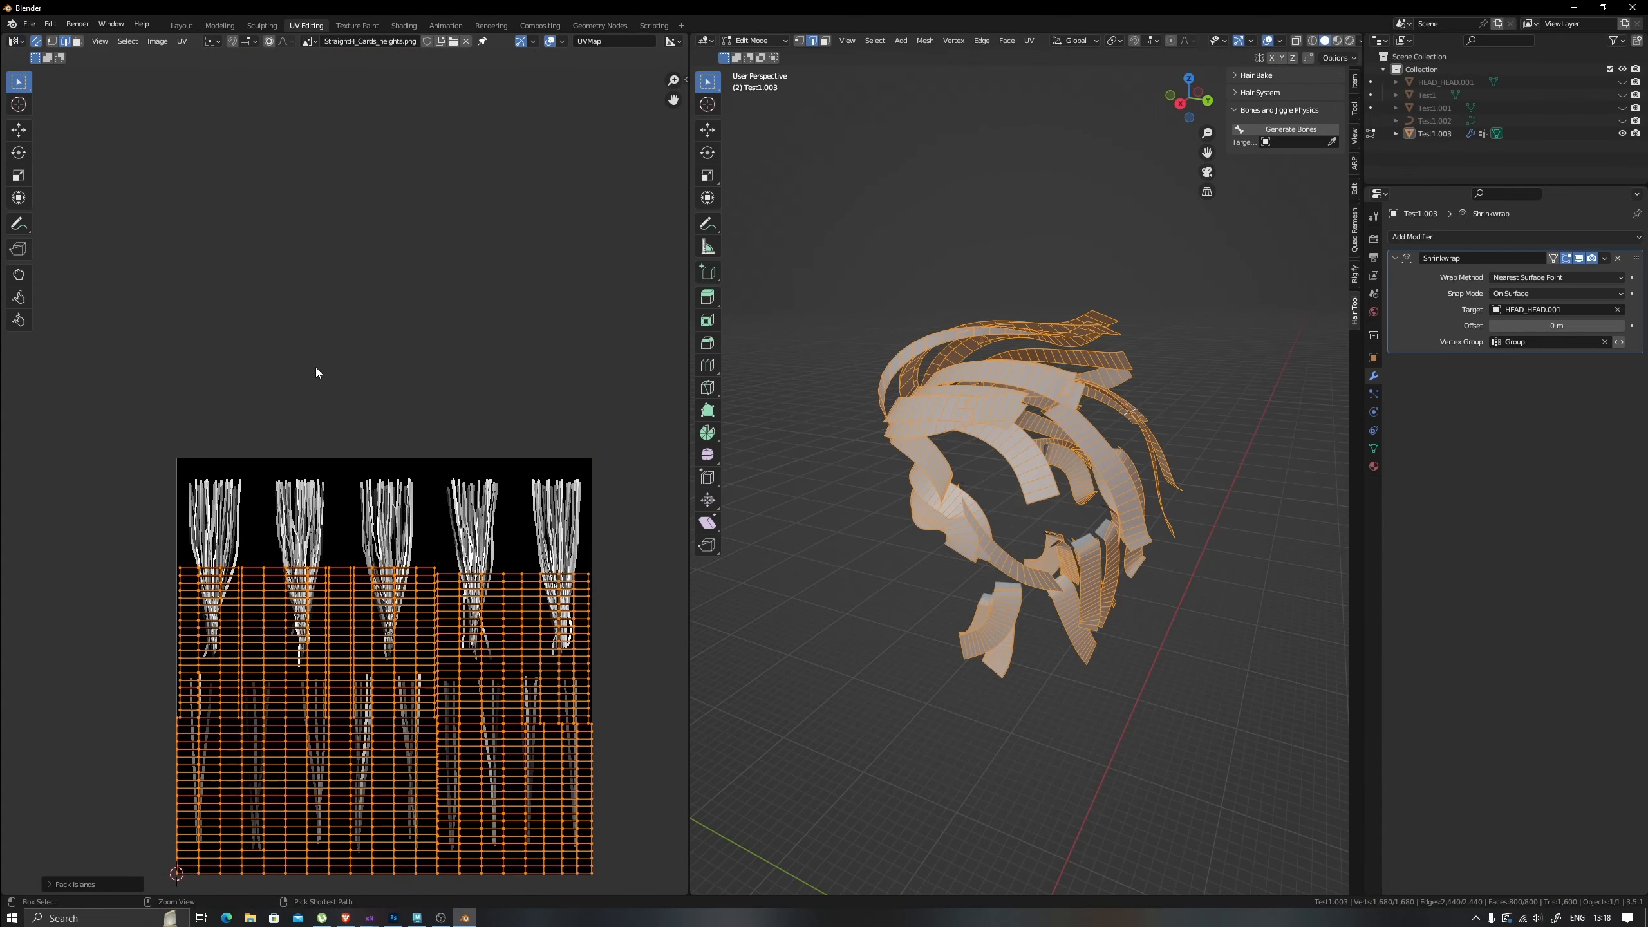
Try packing the card UV islands to Closest UDIM and moving the packed layout off the texture.
left_click(126, 881)
left_click(155, 838)
scroll(398, 586, "down", 3)
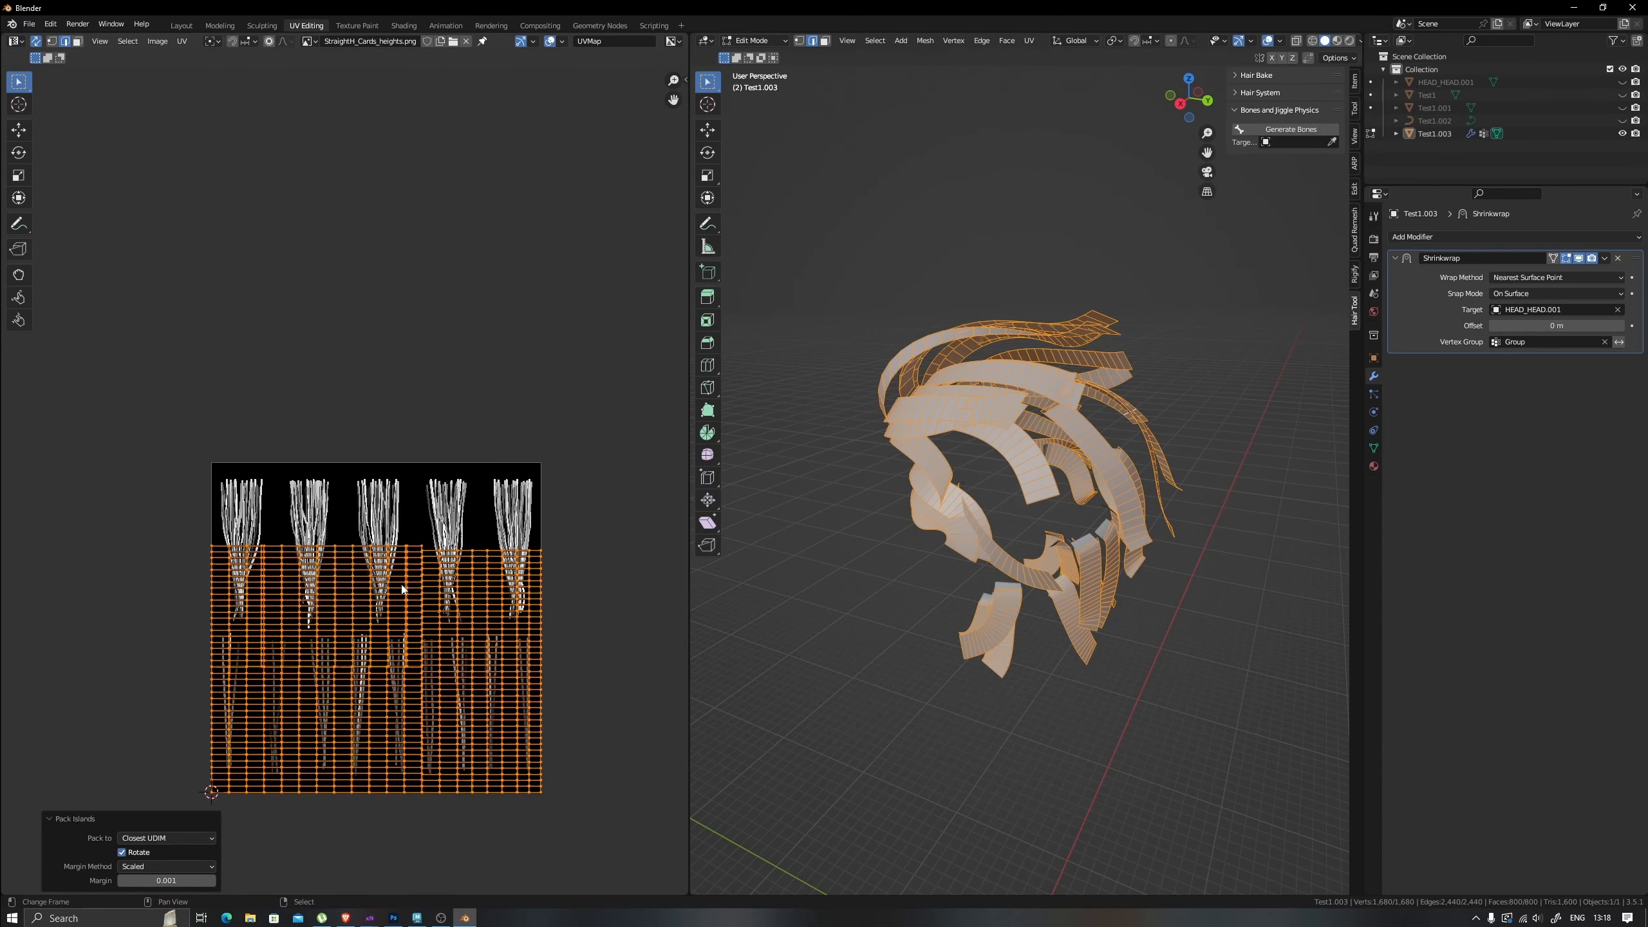
key("g")
left_click(369, 329)
middle_click_drag(289, 409, 339, 446)
scroll(338, 445, "up", 2)
left_click(218, 289)
Try to select and move whole card UV islands with selection sync turned off and island selection enabled.
left_click(22, 42)
left_click(36, 43)
left_click(91, 43)
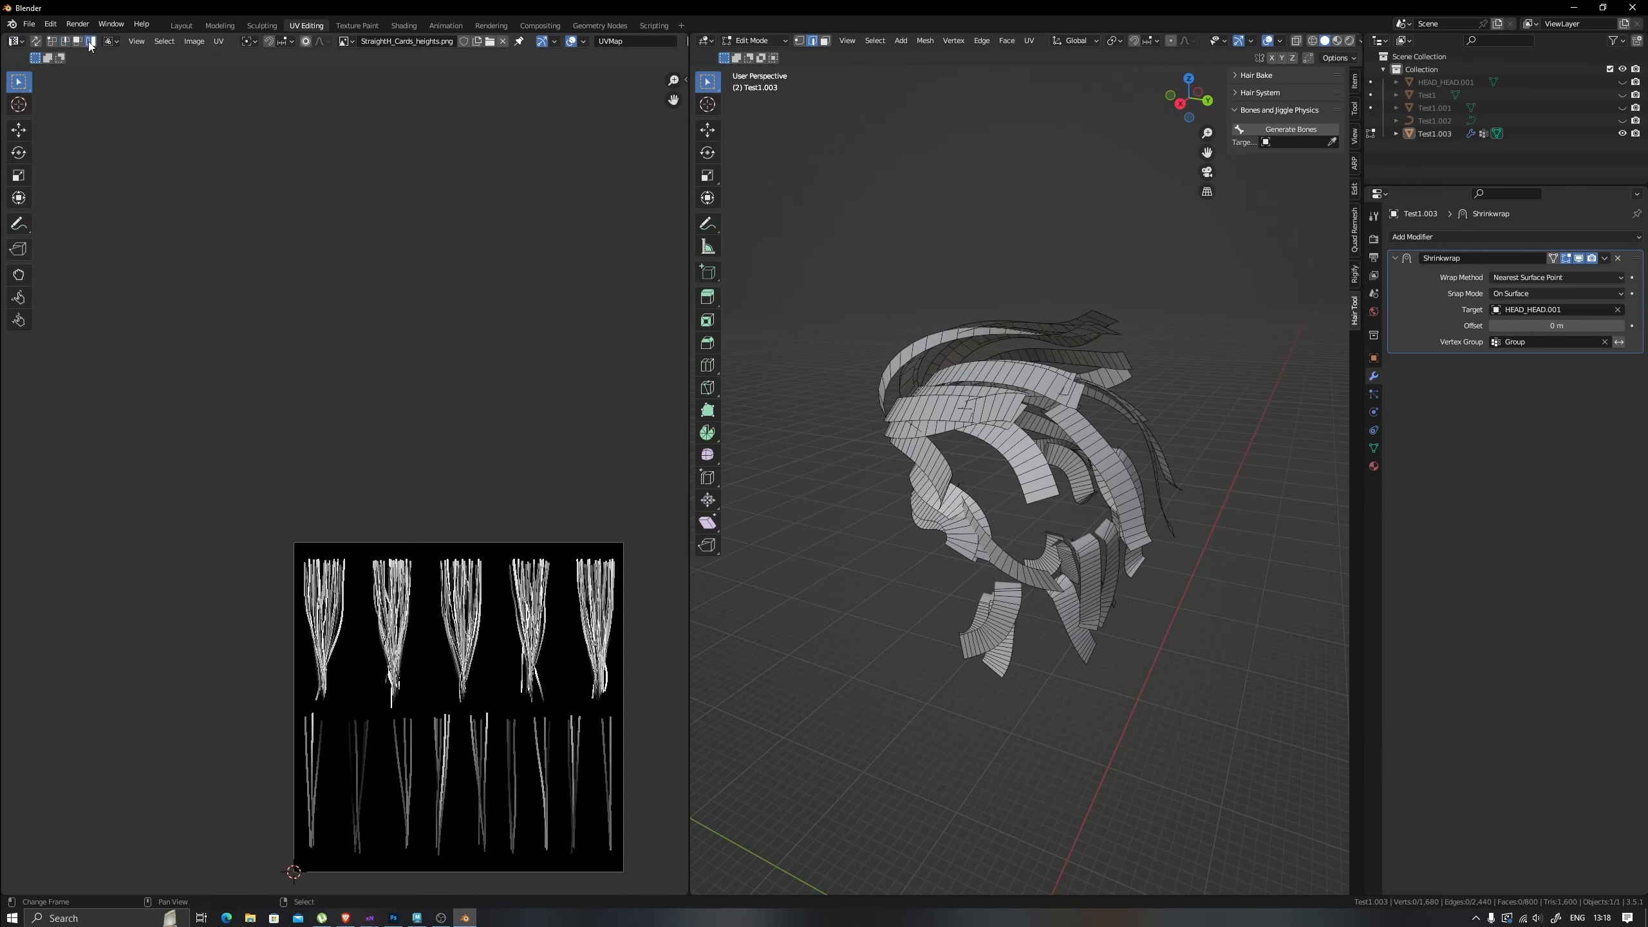
key("a")
left_click(287, 423)
key("g")
left_click(348, 431)
key("Tab")
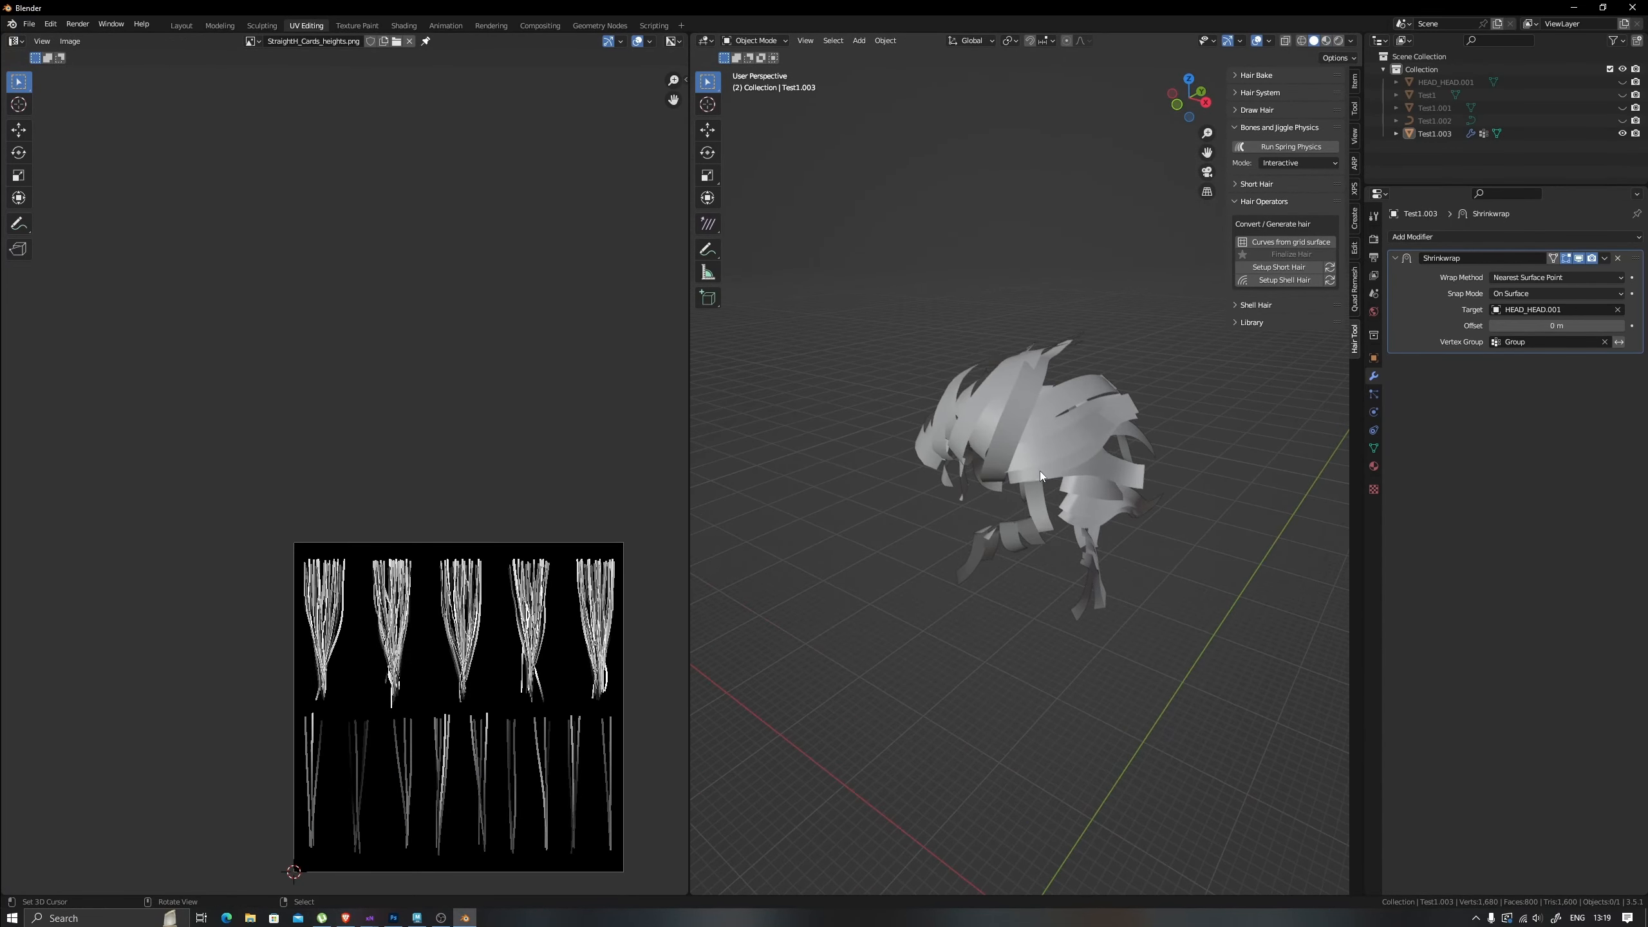
Unhide all objects except Test1.002 and show the full hair on the head in Material Preview shading.
scroll(1040, 471, "up", 2)
key("alt+h")
left_click(1622, 121)
left_click(1325, 41)
middle_click_drag(1040, 417, 1197, 389)
scroll(1197, 389, "down", 3)
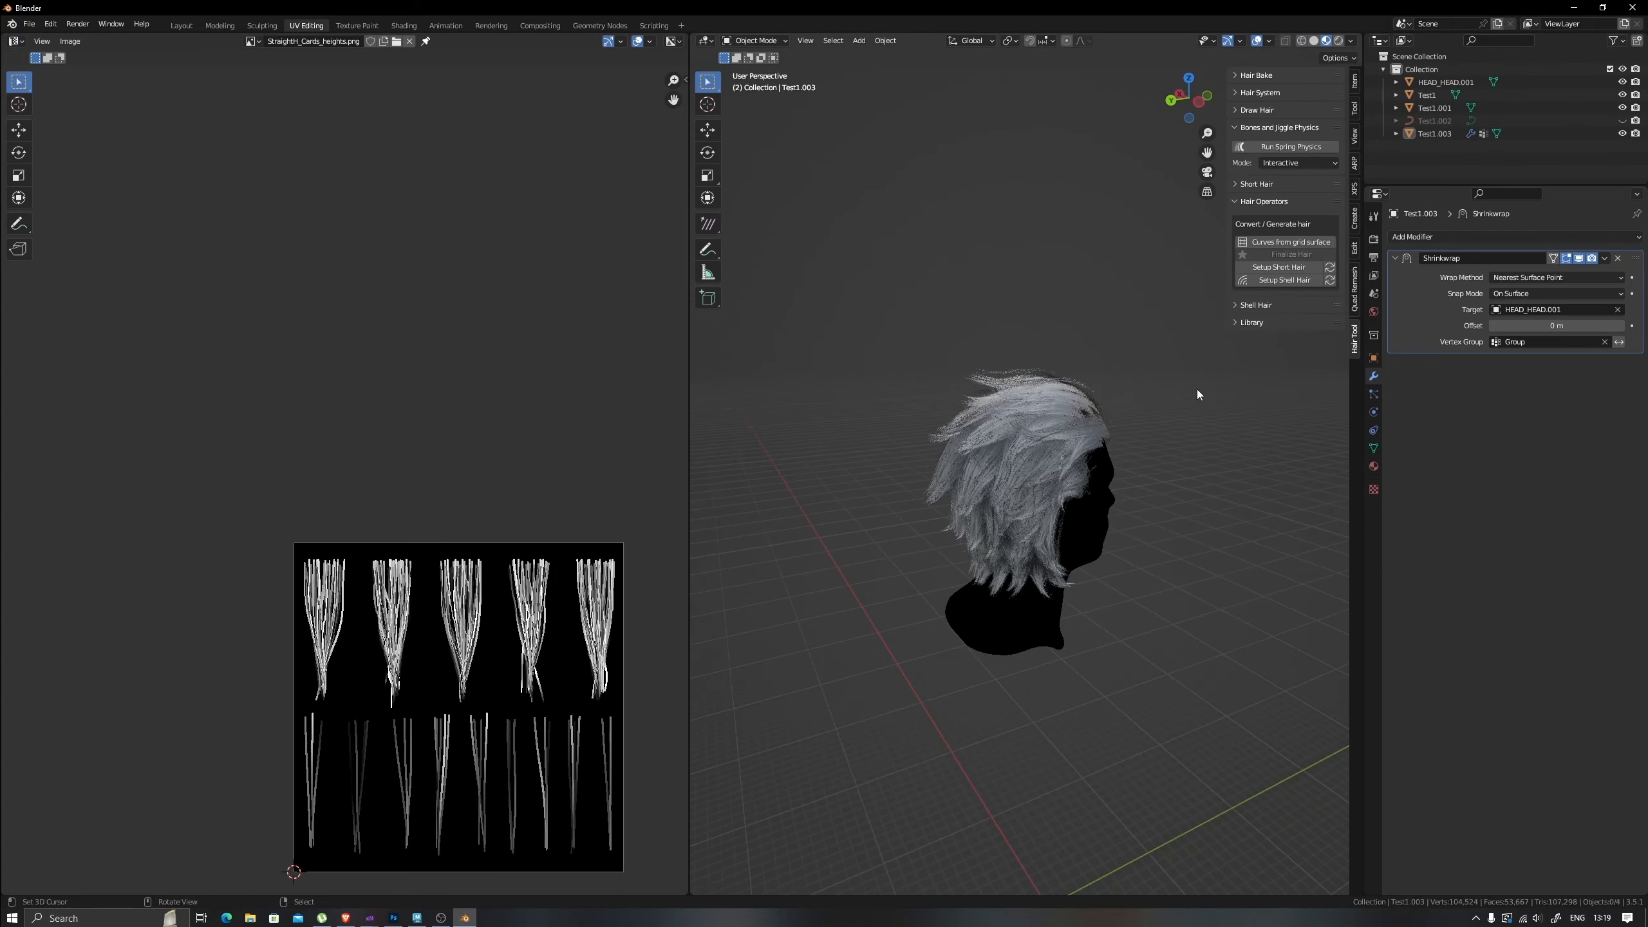
Set the hair material's Specular to 0.303 and Roughness to 1.000.
scroll(1197, 389, "up", 3)
left_click(1077, 454)
left_click(1373, 466)
scroll(1505, 468, "down", 4)
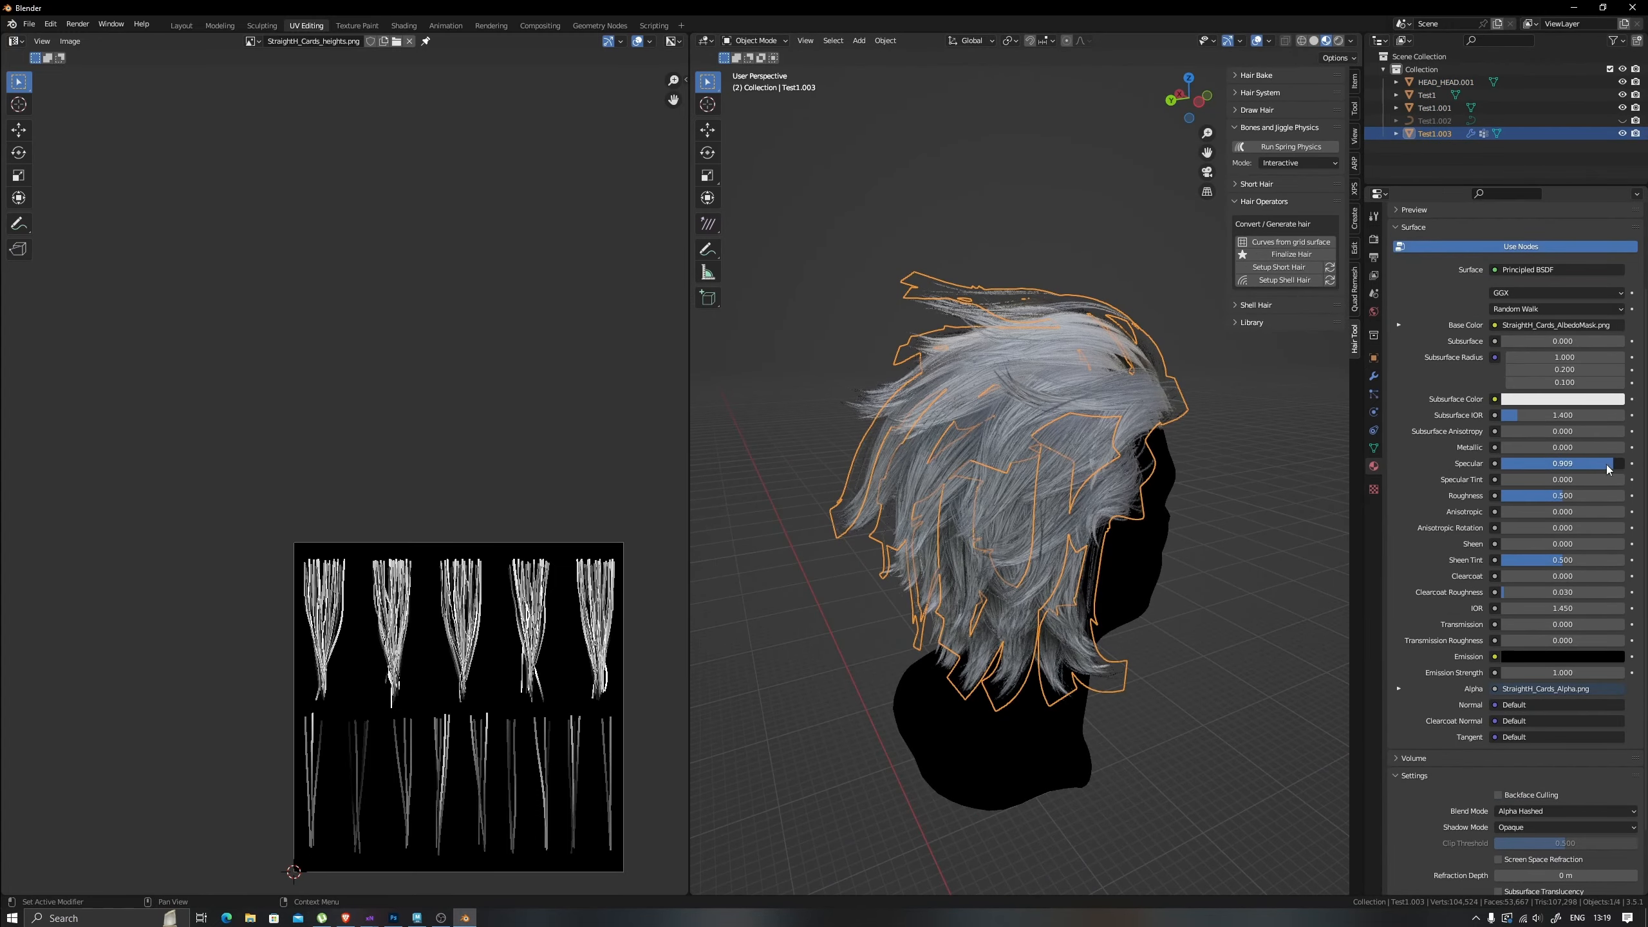
left_click_drag(1605, 464, 1533, 463)
left_click_drag(1561, 495, 1624, 495)
left_click(1249, 442)
middle_click_drag(966, 432, 1109, 418)
middle_click_drag(1104, 463, 1187, 460)
Select the lower end edges of all the strand card UVs in the texture's lower row.
key("Tab")
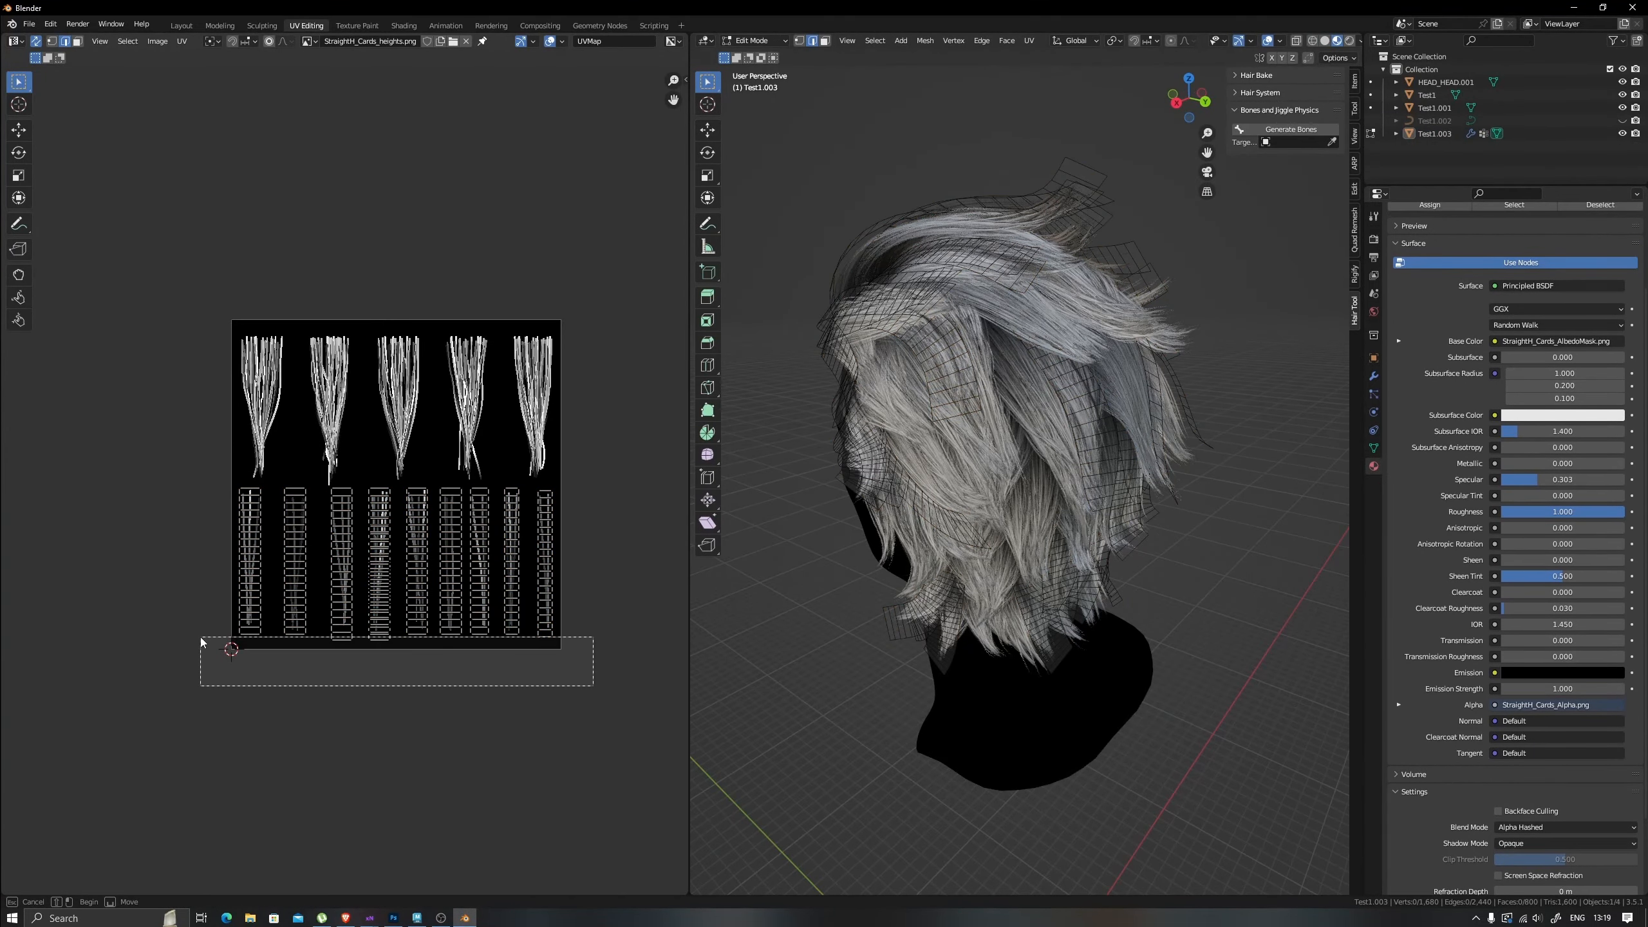
left_click_drag(201, 636, 200, 635)
scroll(509, 581, "up", 3)
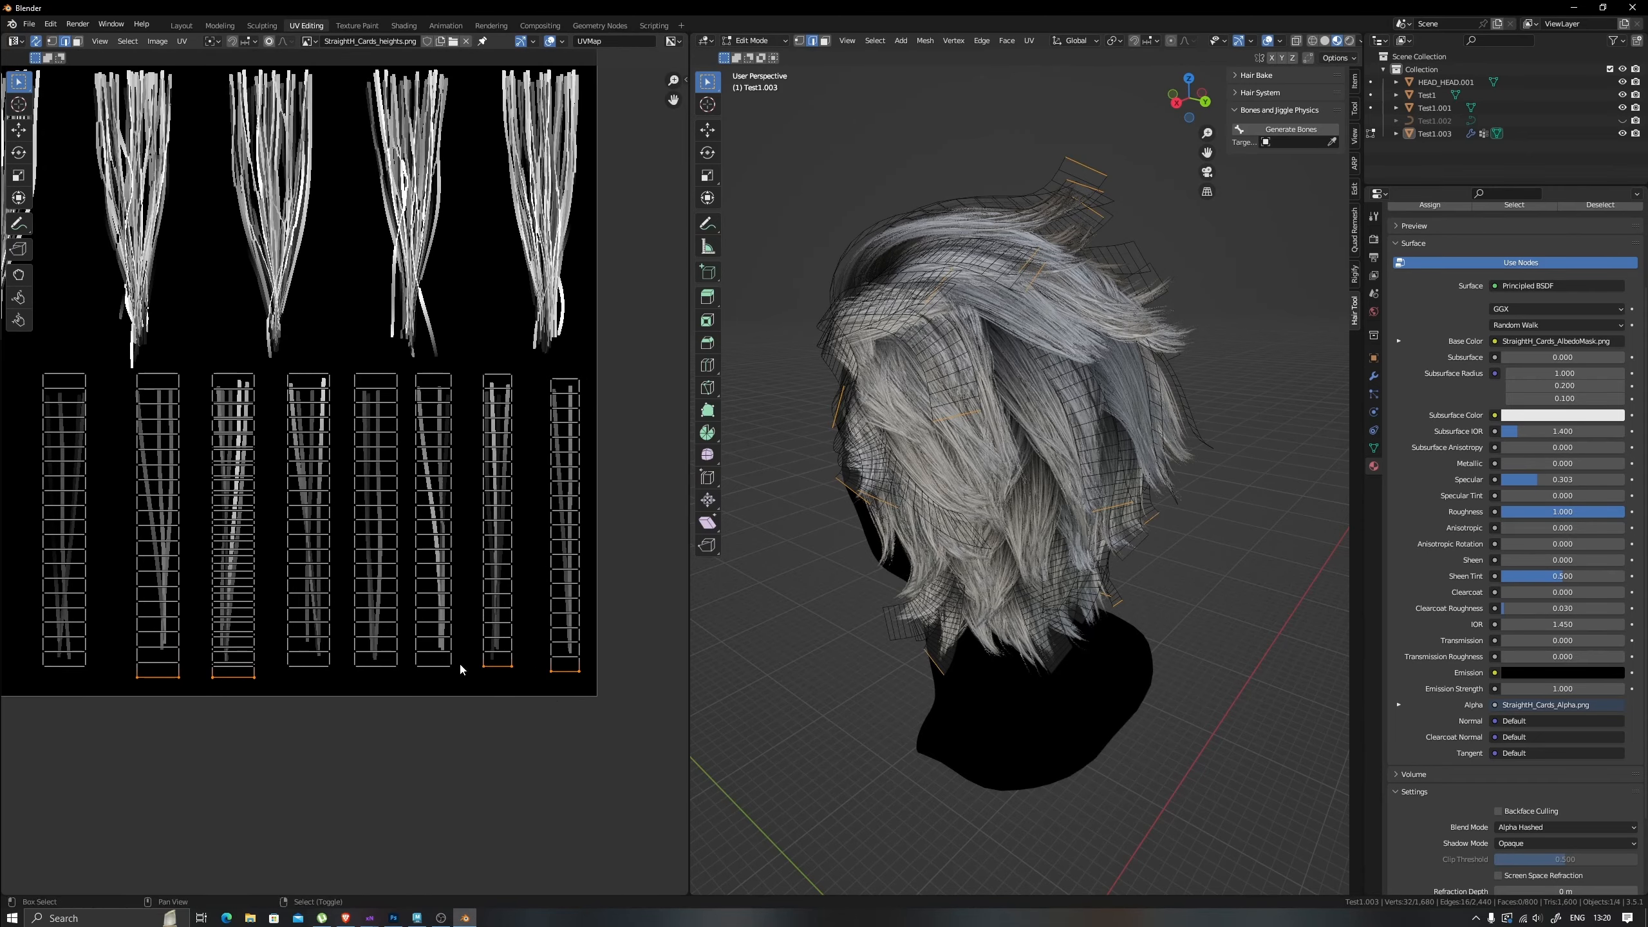
left_click_drag(349, 662, 348, 662, "shift")
left_click_drag(334, 678, 282, 662, "shift")
middle_click_drag(263, 674, 469, 666)
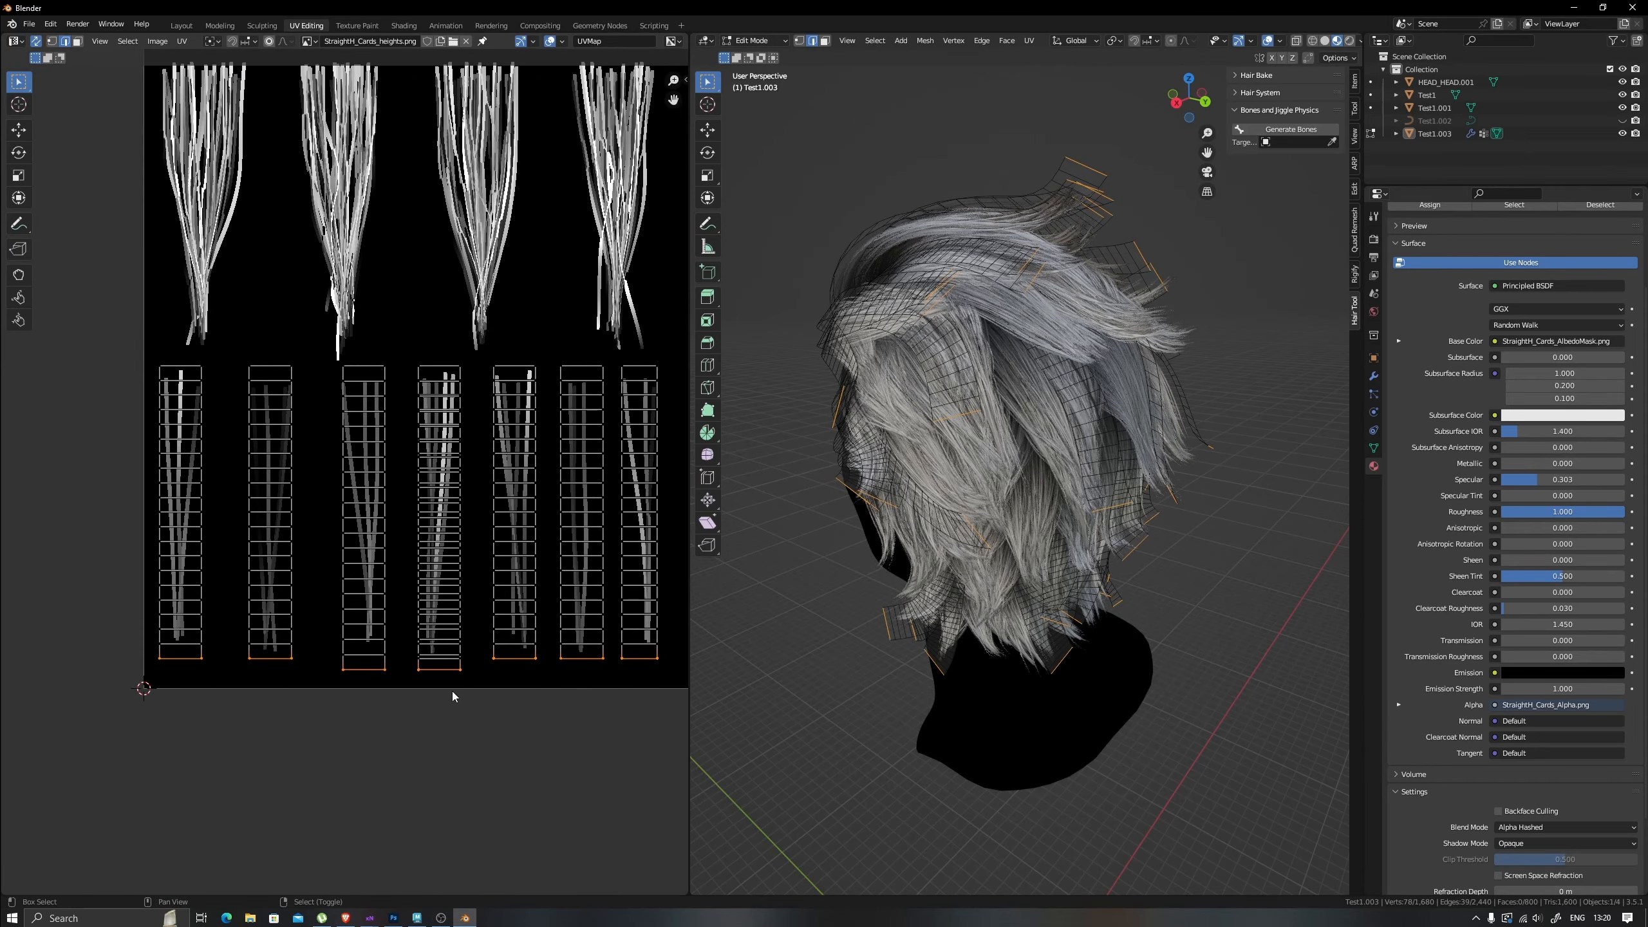
key("ctrl+l")
key("g")
right_click(486, 683)
scroll(494, 684, "up", 2)
key("ctrl+z")
left_click_drag(539, 770, 474, 761, "shift")
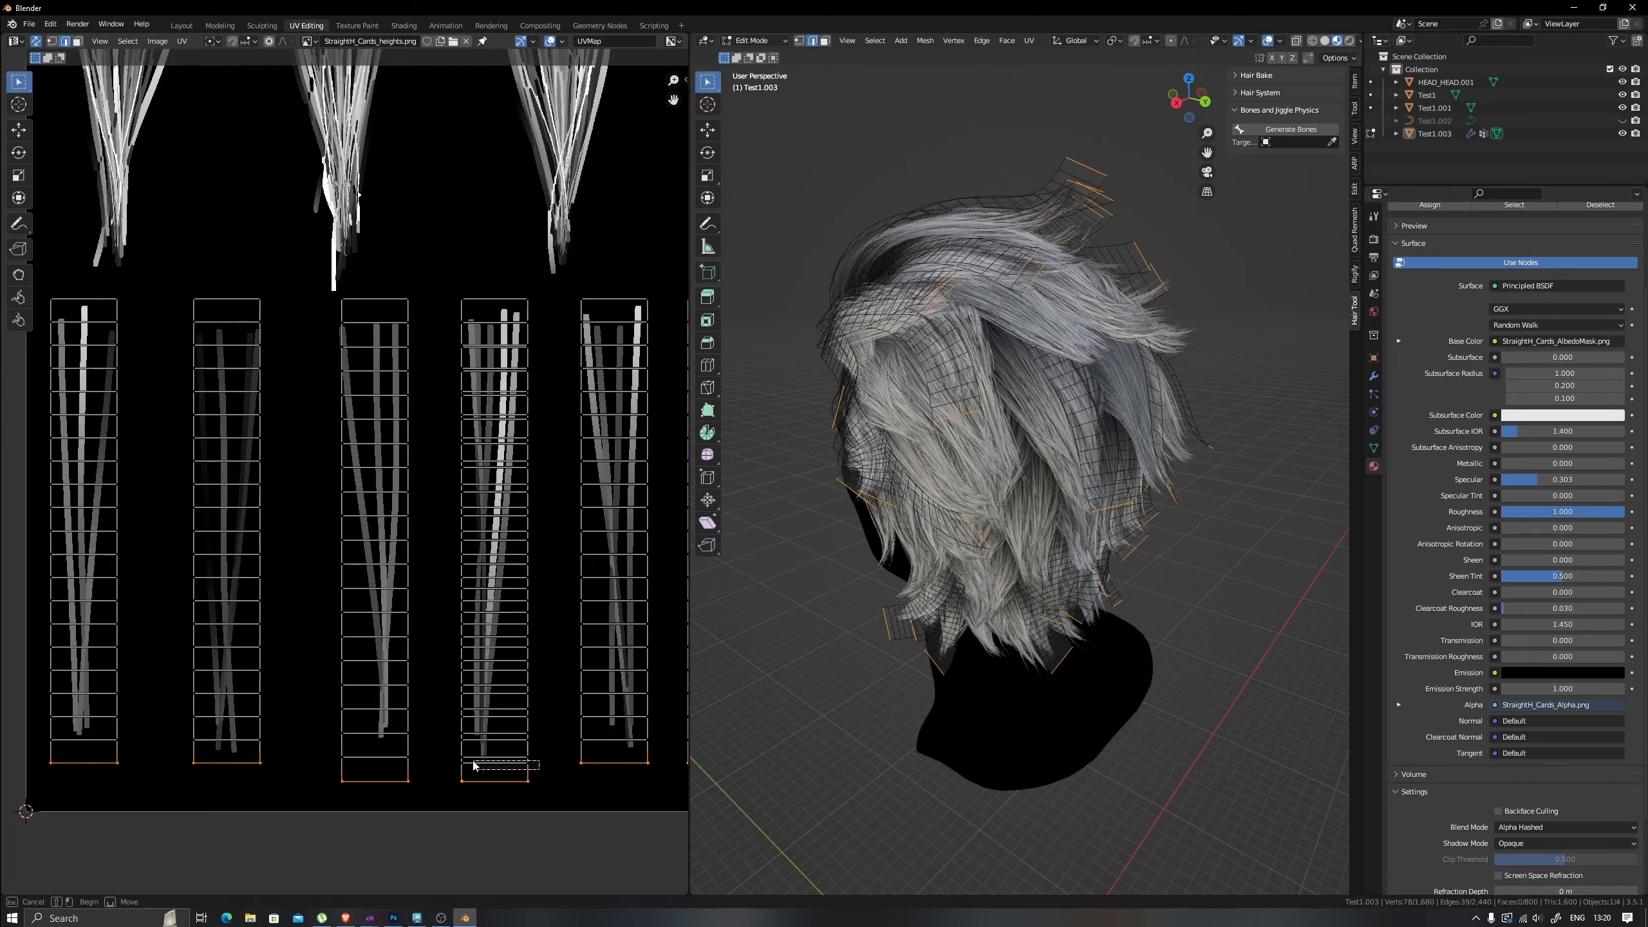
Try to edge-slide the selected card tip edges outward with clamping turned off to lengthen the strands.
left_click(1129, 83)
scroll(1129, 499, "up", 4)
key("g")
key("g")
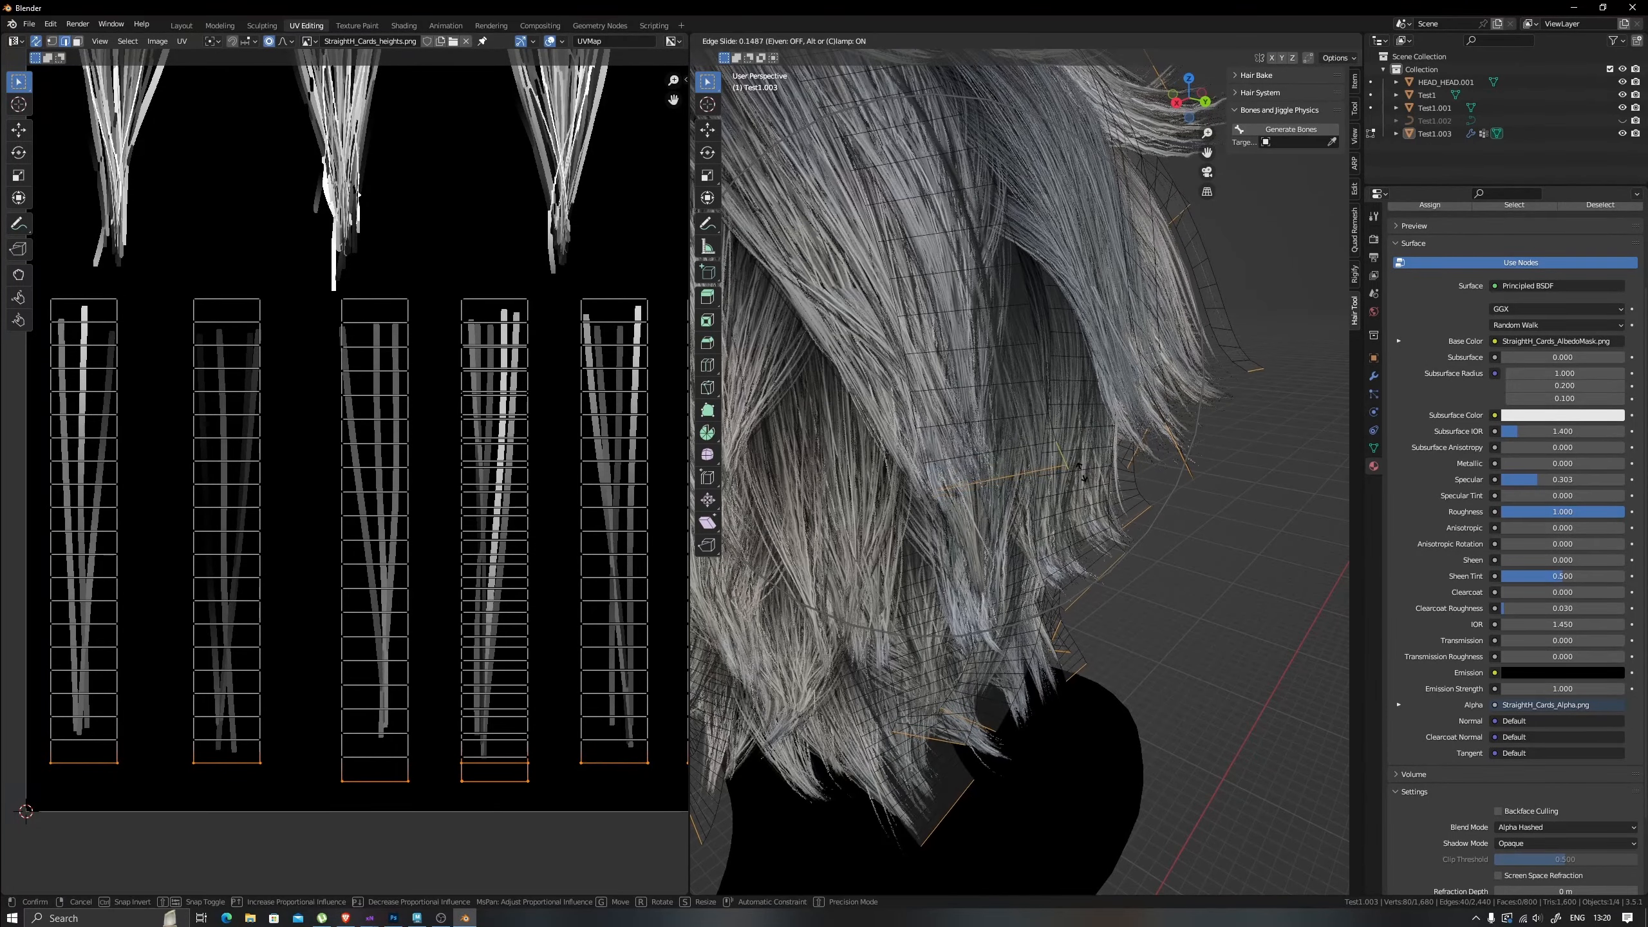
key("c")
left_click(1101, 520)
key("Tab")
scroll(1101, 513, "down", 4)
scroll(1103, 519, "up", 4)
key("Tab")
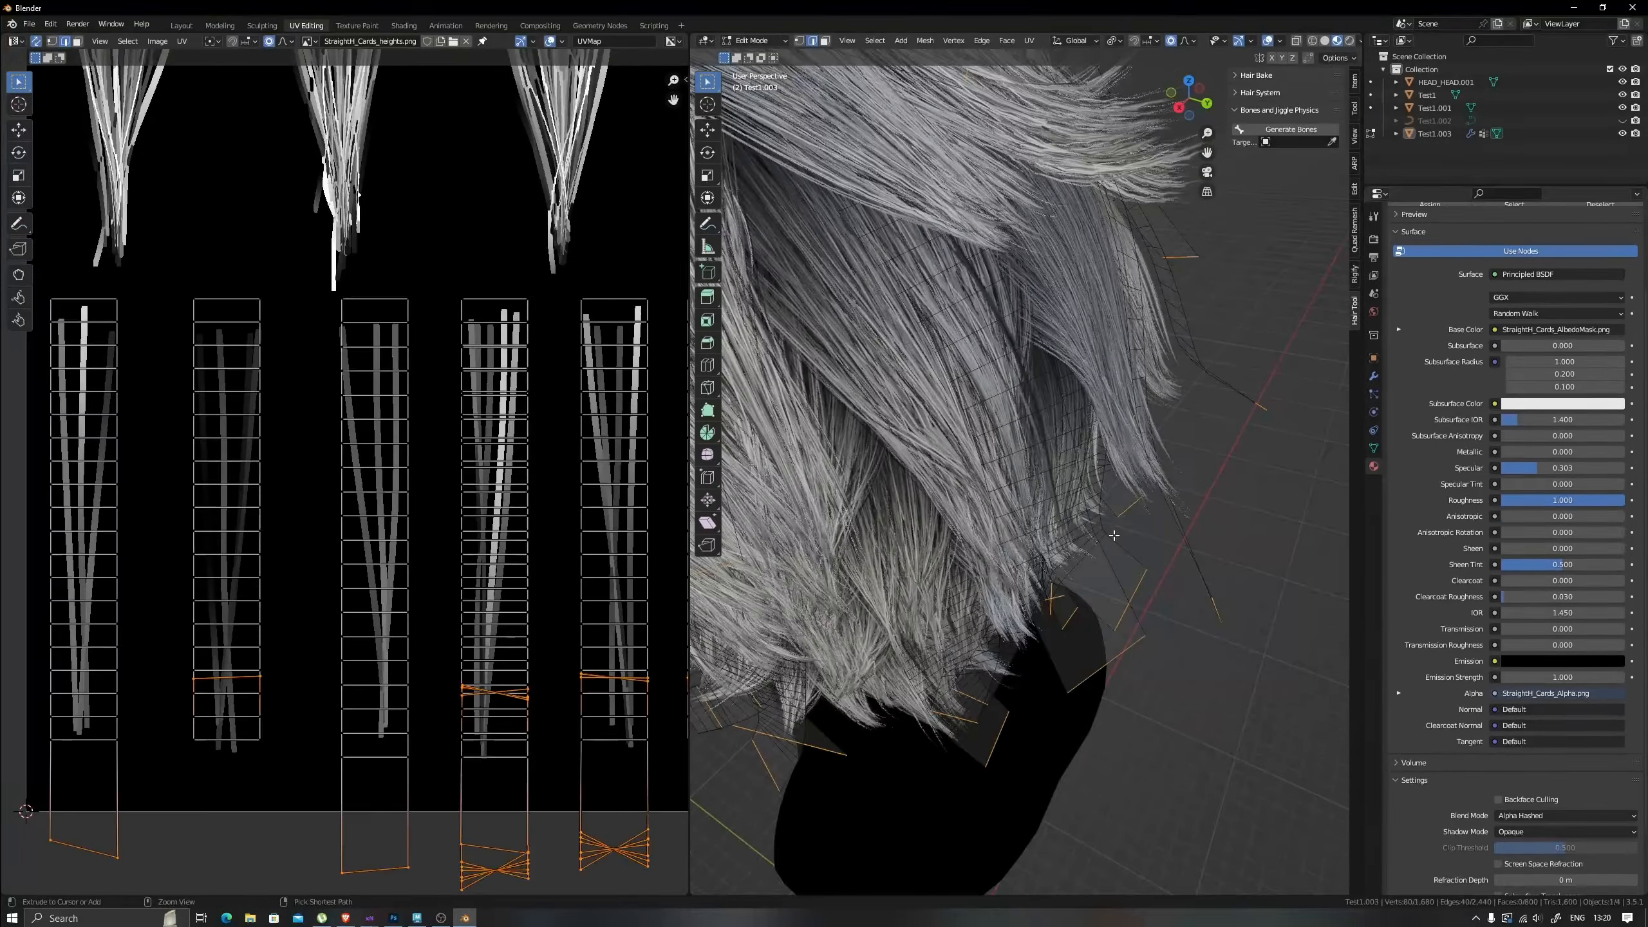
key("ctrl+z")
Edge-slide the card tip edges with a factor of -1.000, Clamp enabled and Correct UVs disabled.
left_click(906, 793)
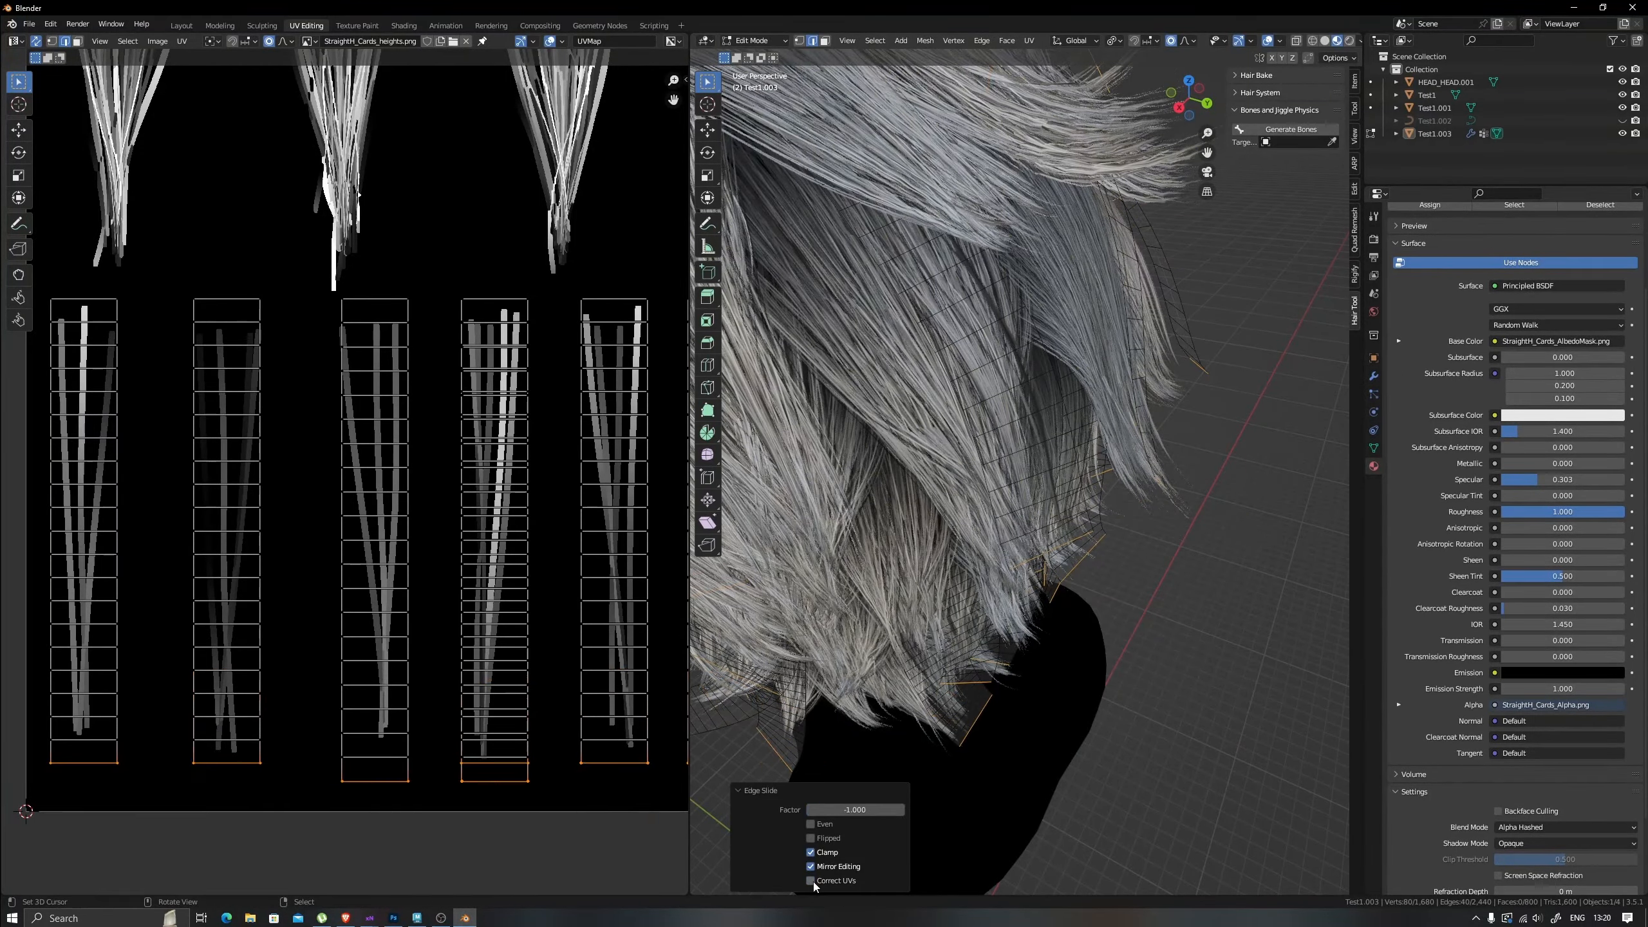
middle_click_drag(1025, 649, 999, 592)
scroll(1049, 663, "down", 5)
scroll(999, 592, "up", 5)
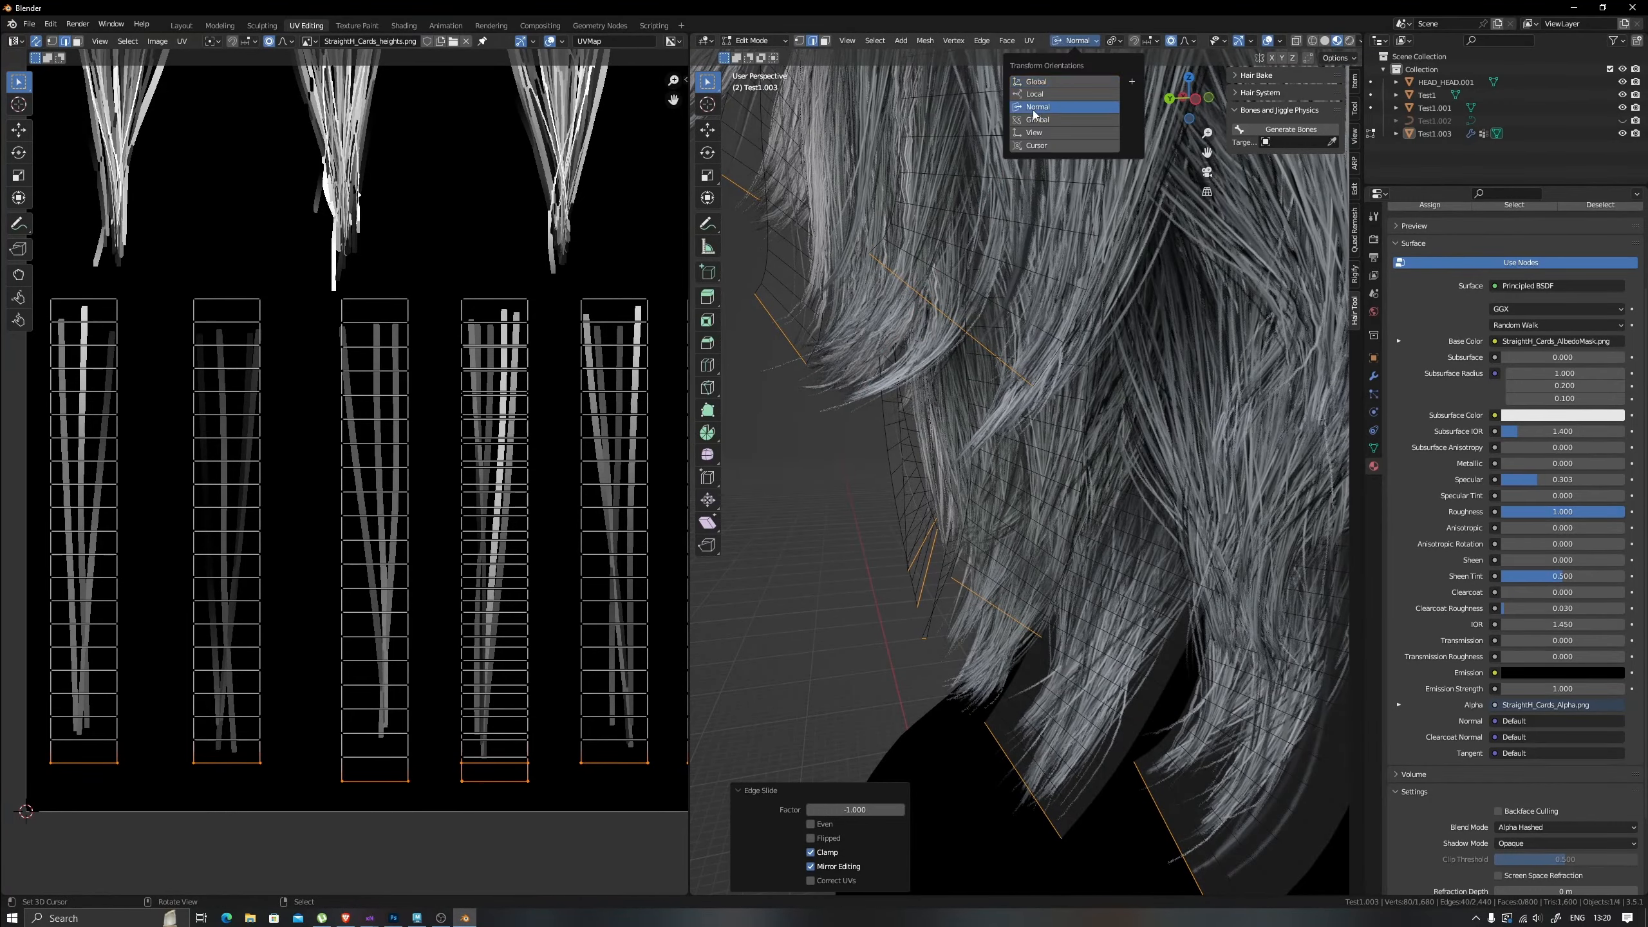
Try to move the card tip edges along single axes of the Normal transform orientation.
scroll(1031, 403, "down", 4)
middle_click_drag(1031, 312, 1032, 409, "shift")
scroll(1031, 408, "up", 5)
key("g")
key("x")
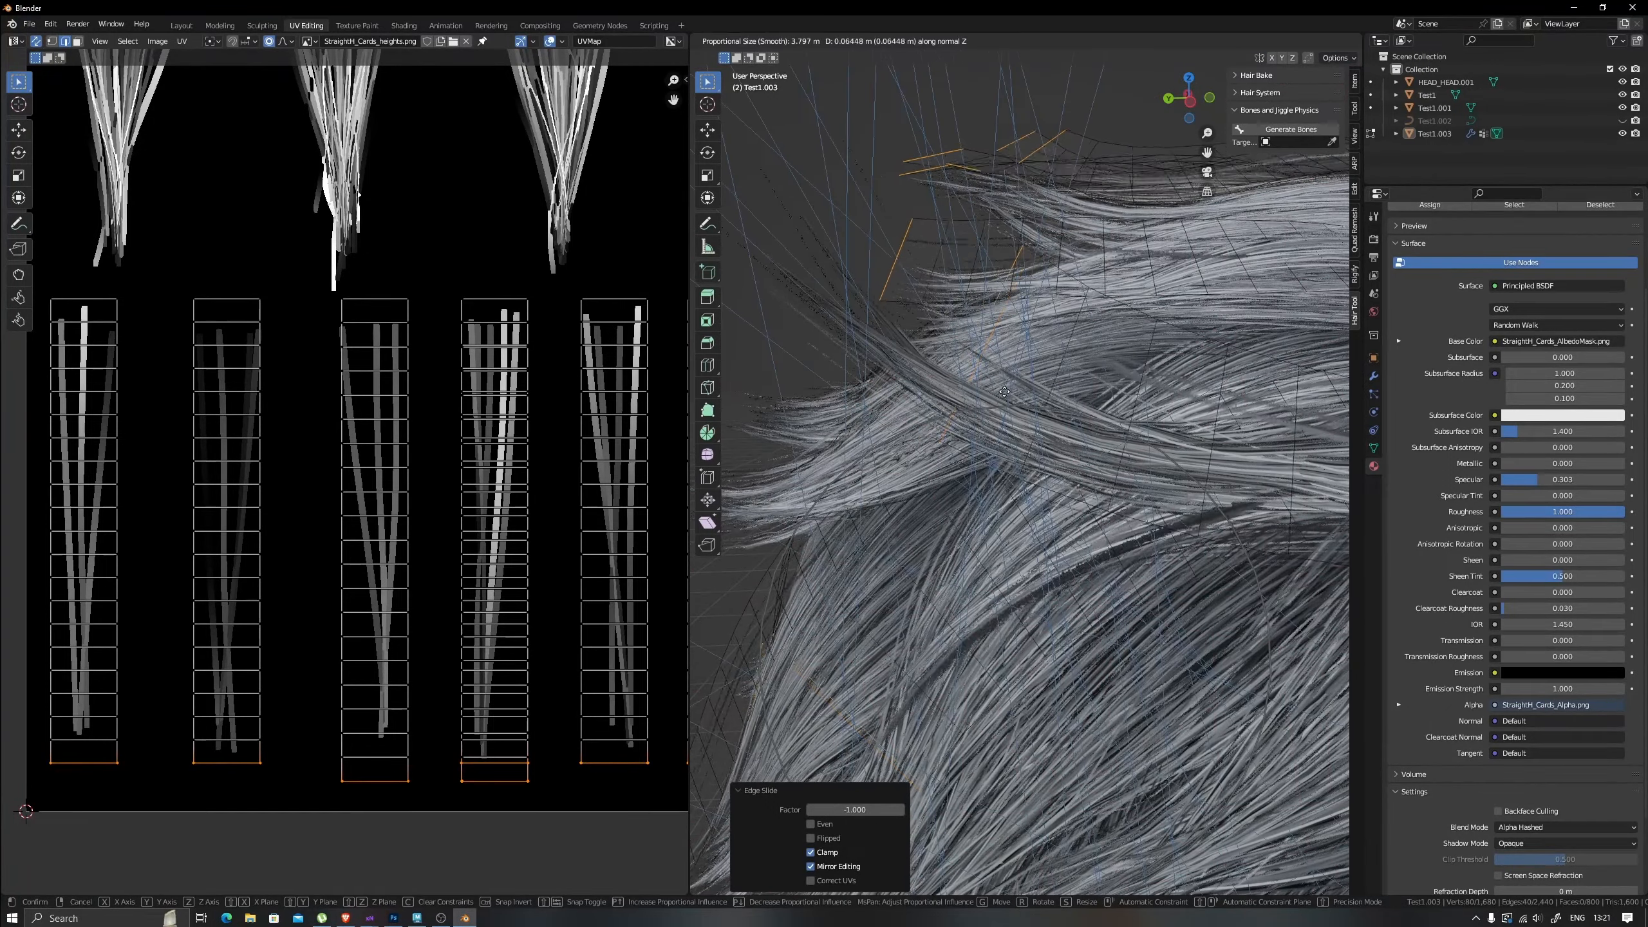
right_click(1004, 392)
key("g")
key("y")
right_click(1005, 393)
scroll(1006, 393, "down", 6)
middle_click_drag(1007, 396, 1066, 468)
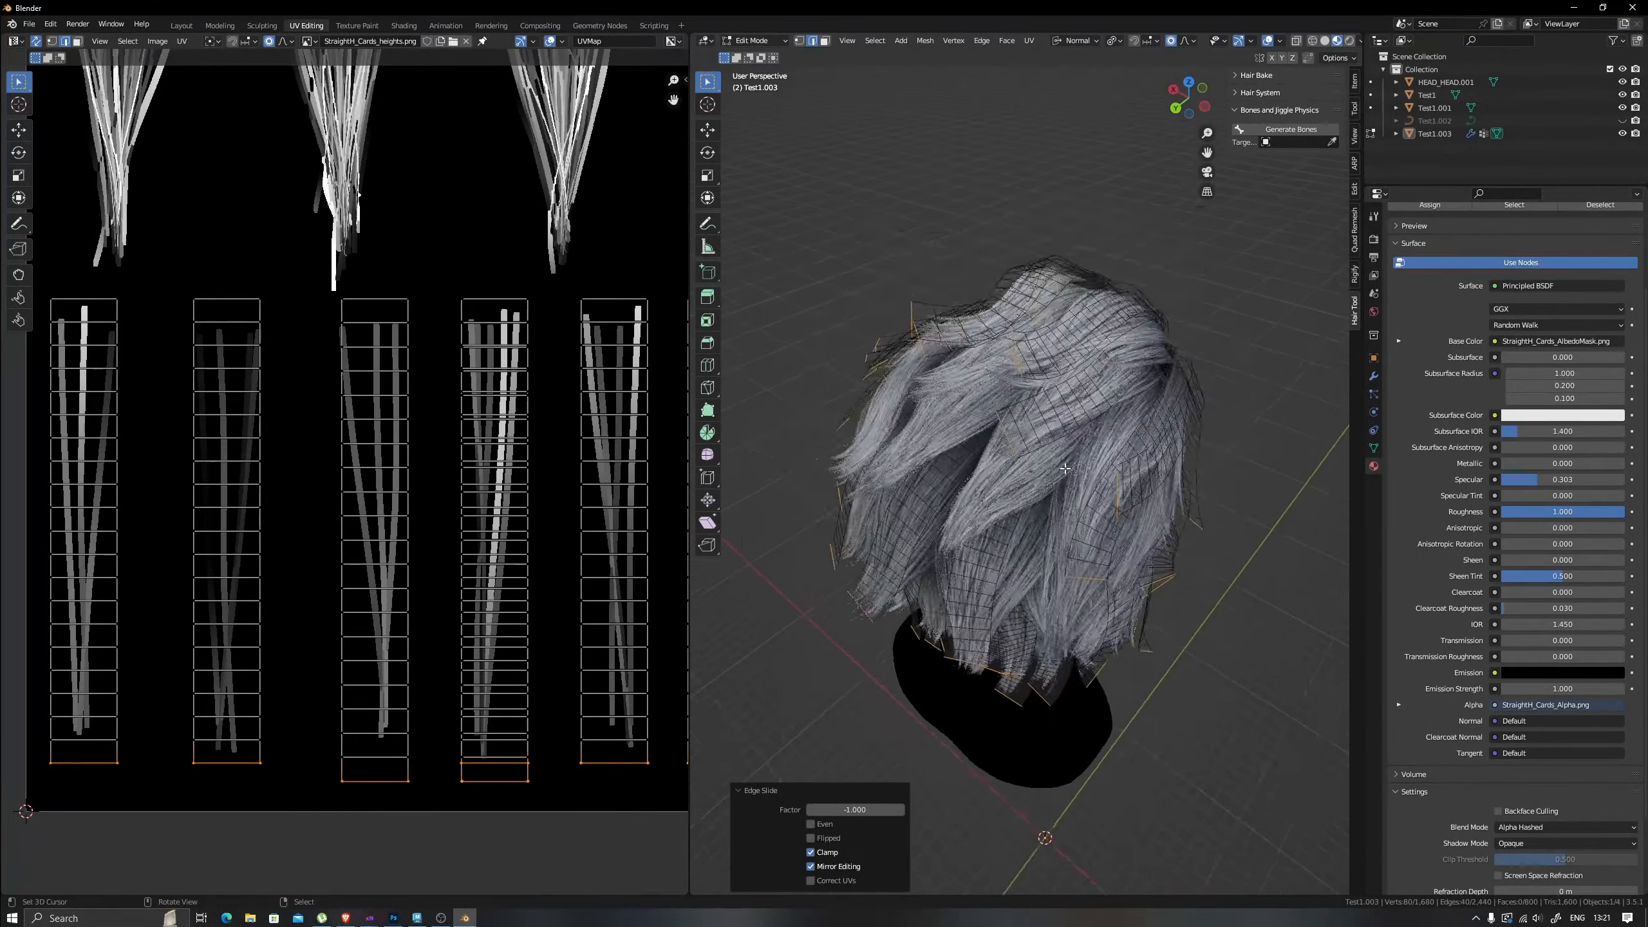
Try to edge-slide the selected tip edges and a single end edge of one card at the back of the head.
scroll(1065, 468, "up", 2)
key("g")
key("g")
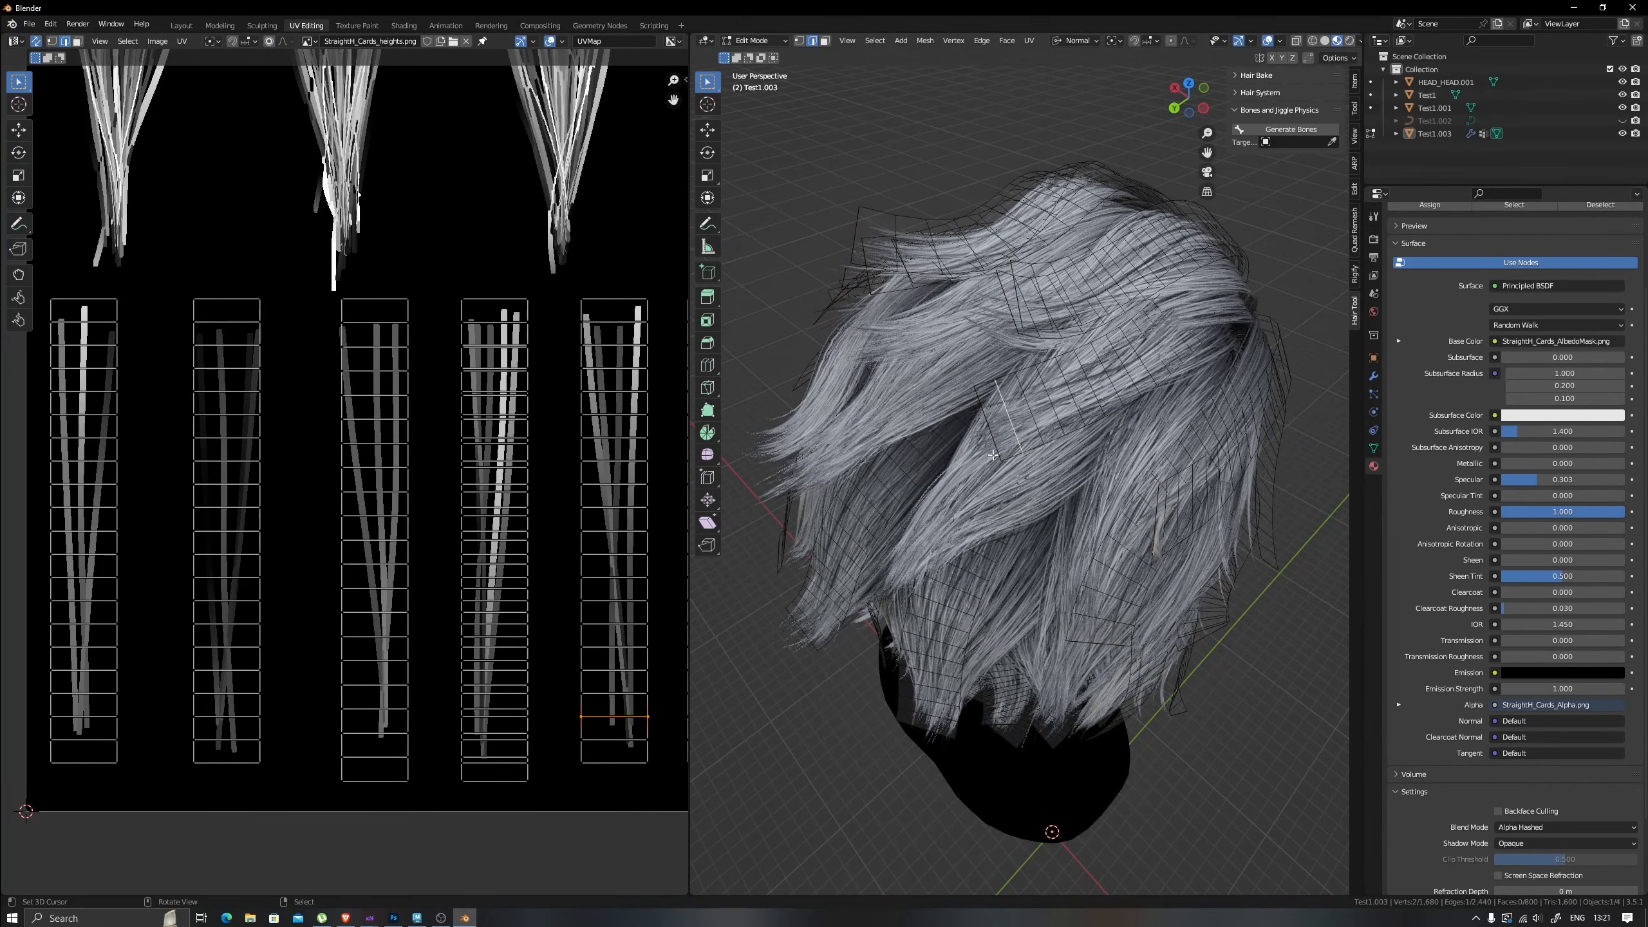
right_click(1043, 496)
middle_click_drag(1038, 474, 1031, 523)
scroll(1024, 513, "up", 4)
left_click(998, 509)
key("g")
key("g")
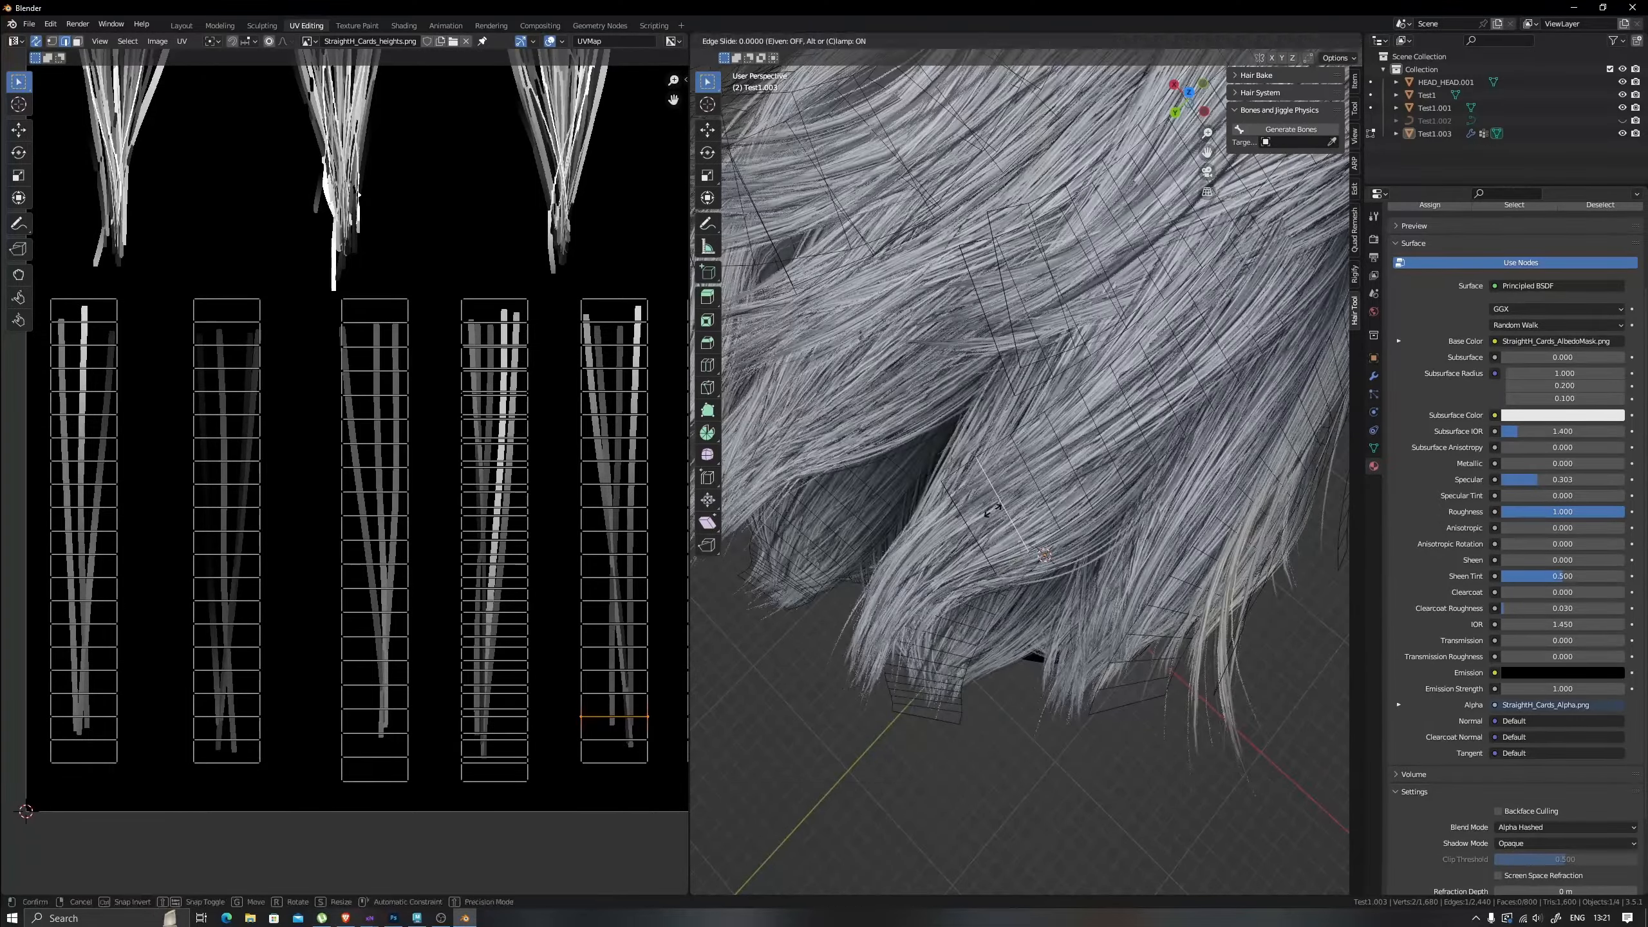
Examine the hair on the head in object mode and compare it with the card mesh.
scroll(1000, 620, "down", 5)
key("Tab")
mouse_move(1000, 669)
middle_mouse_down()
mouse_move(994, 626)
mouse_move(1099, 628)
mouse_move(1115, 666)
mouse_move(1104, 549)
mouse_move(1129, 570)
mouse_move(916, 488)
middle_mouse_up()
key("Tab")
scroll(1045, 625, "up", 4)
key("Tab")
key("Tab")
key("Tab")
scroll(1103, 548, "down", 6)
key("z")
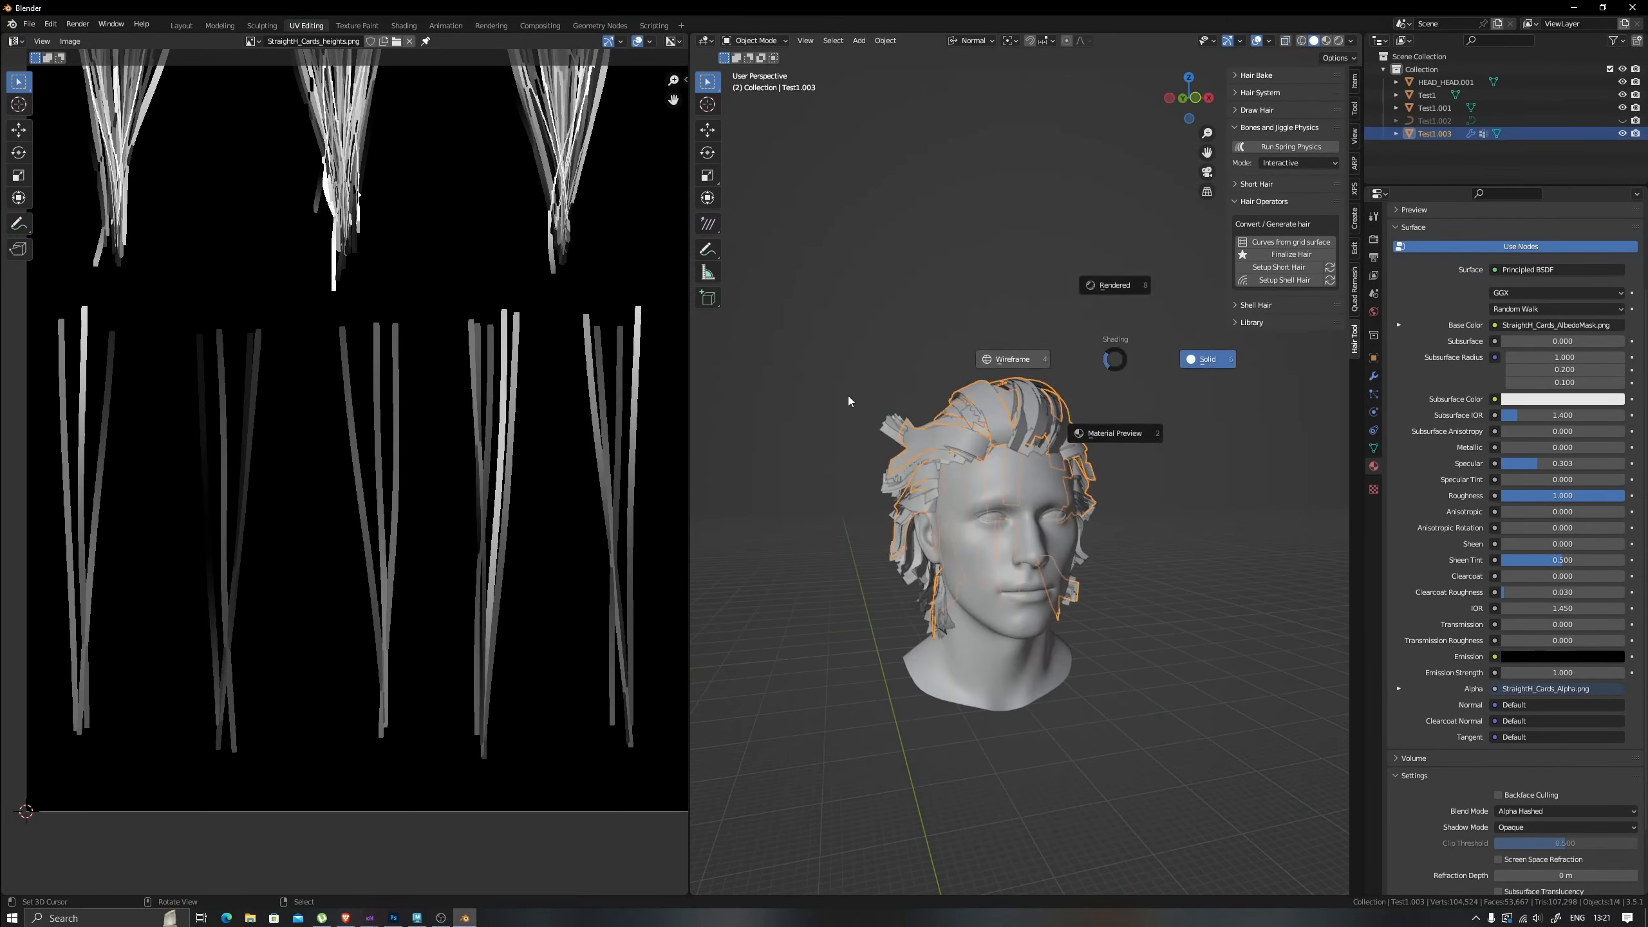
Scale all the duplicated strand cards up slightly so they sit farther out from the hair beneath.
mouse_move(847, 399)
middle_mouse_down()
mouse_move(1078, 457)
mouse_move(1064, 435)
middle_mouse_up()
key("Tab")
key("Escape")
key("a")
key("s")
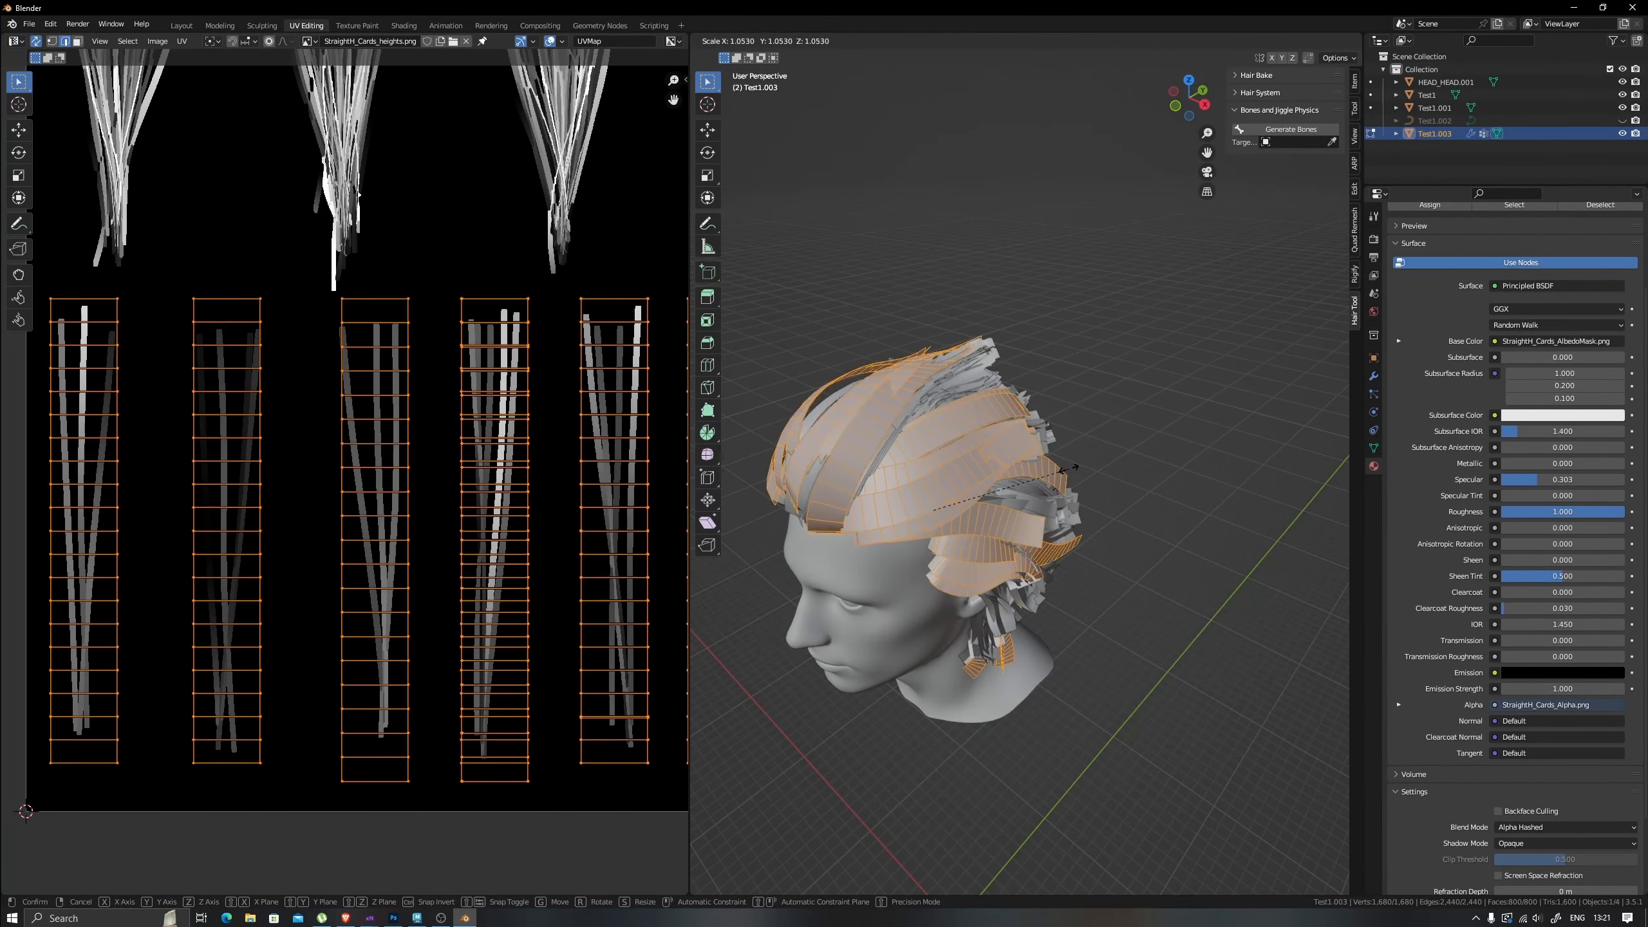
left_click(1109, 497)
Select the upper UV edges of the last two cards in the lower row.
scroll(558, 371, "down", 3)
left_click(561, 371)
middle_click_drag(560, 371, 351, 361)
scroll(552, 422, "up", 1)
left_click_drag(449, 338, 557, 377)
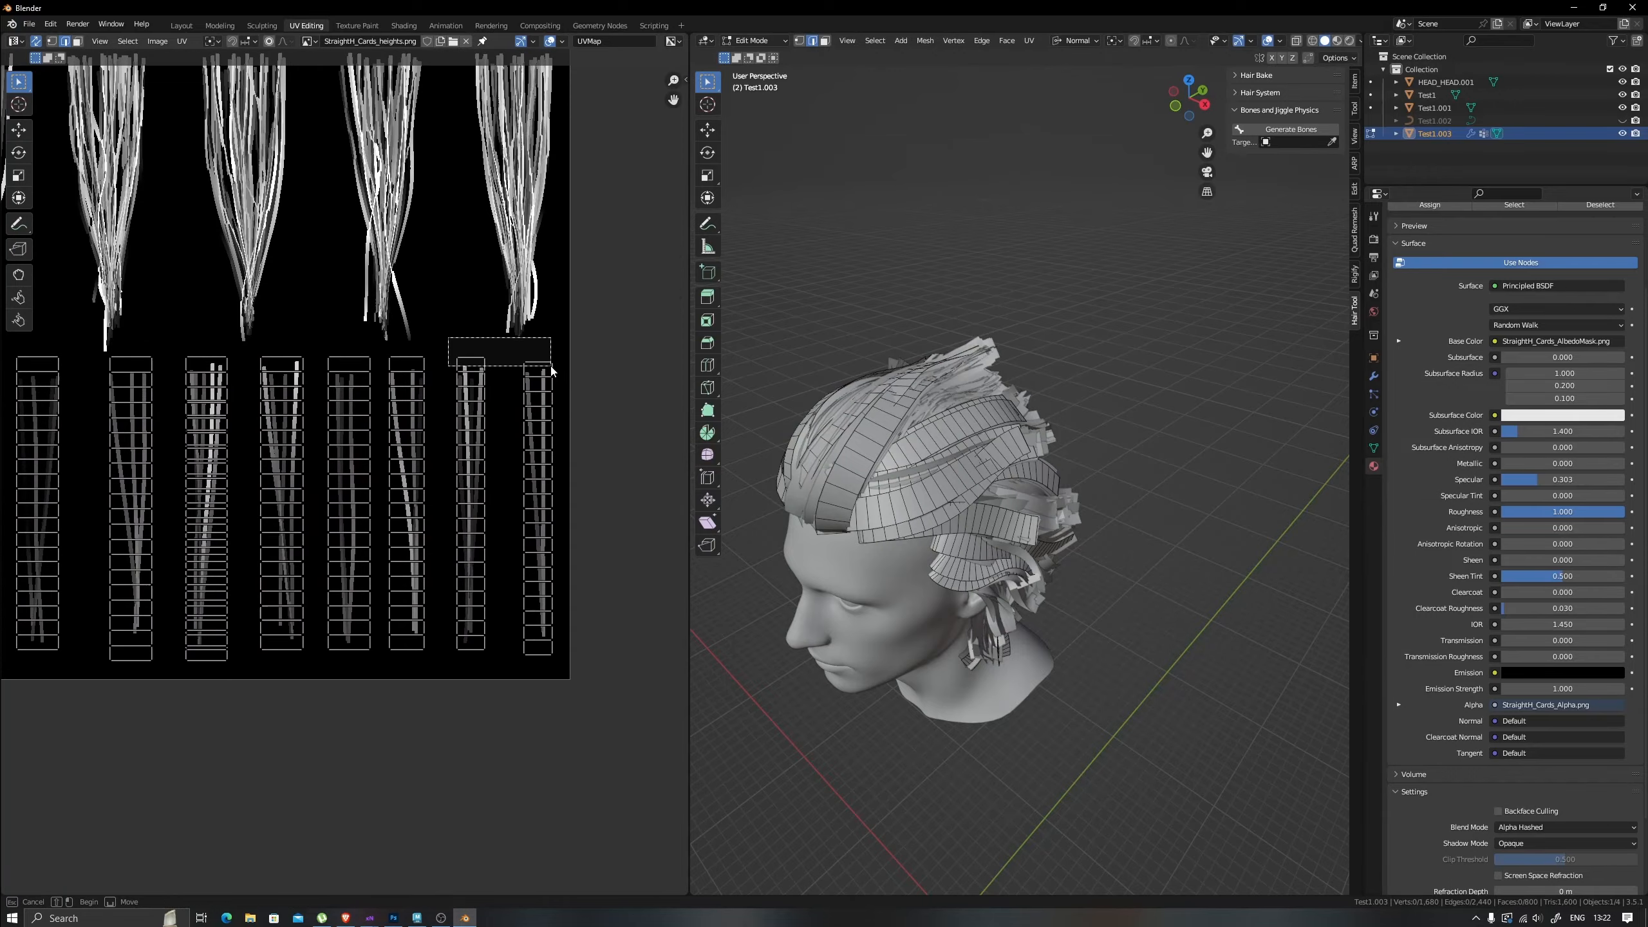
Examine the enlarged strand cards on the head from the side and back in Material Preview shading.
key("Tab")
key("z")
key("alt+a")
middle_click_drag(958, 506, 1035, 448)
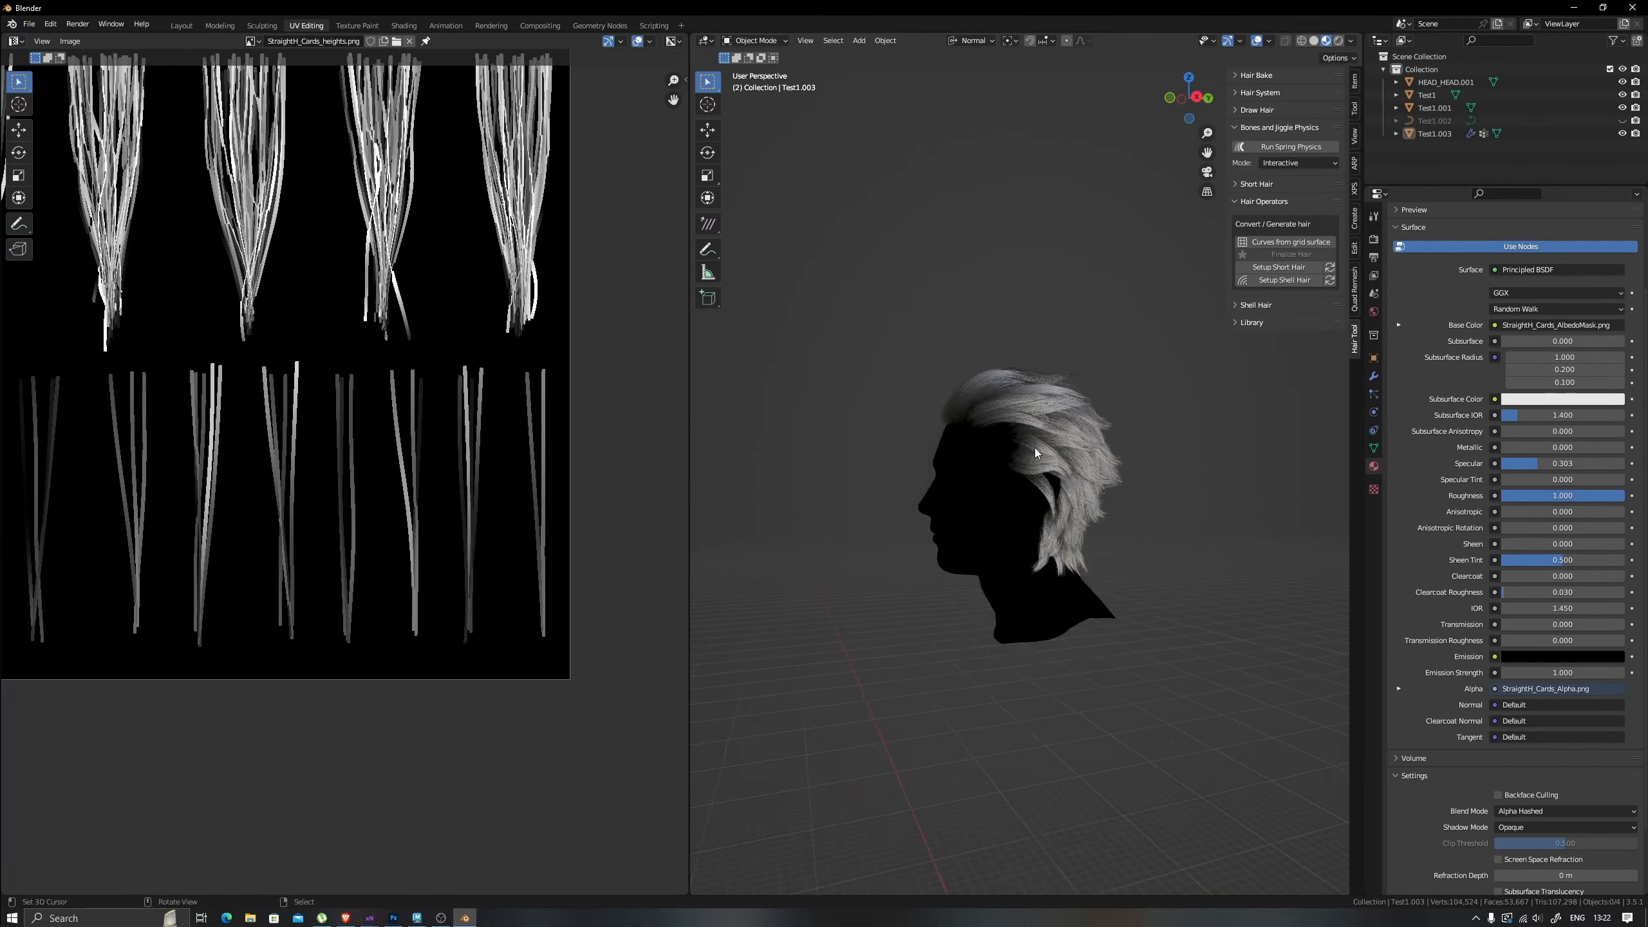
middle_click_drag(1109, 491, 1114, 552)
scroll(1027, 649, "up", 3)
mouse_move(1027, 649)
middle_mouse_down()
mouse_move(903, 586)
mouse_move(960, 584)
middle_mouse_up()
Switch to solid shading and hide the Test1 hair card layer.
key("z")
right_click(908, 590)
key("Tab")
key("Tab")
right_click(928, 596)
key("Tab")
key("Tab")
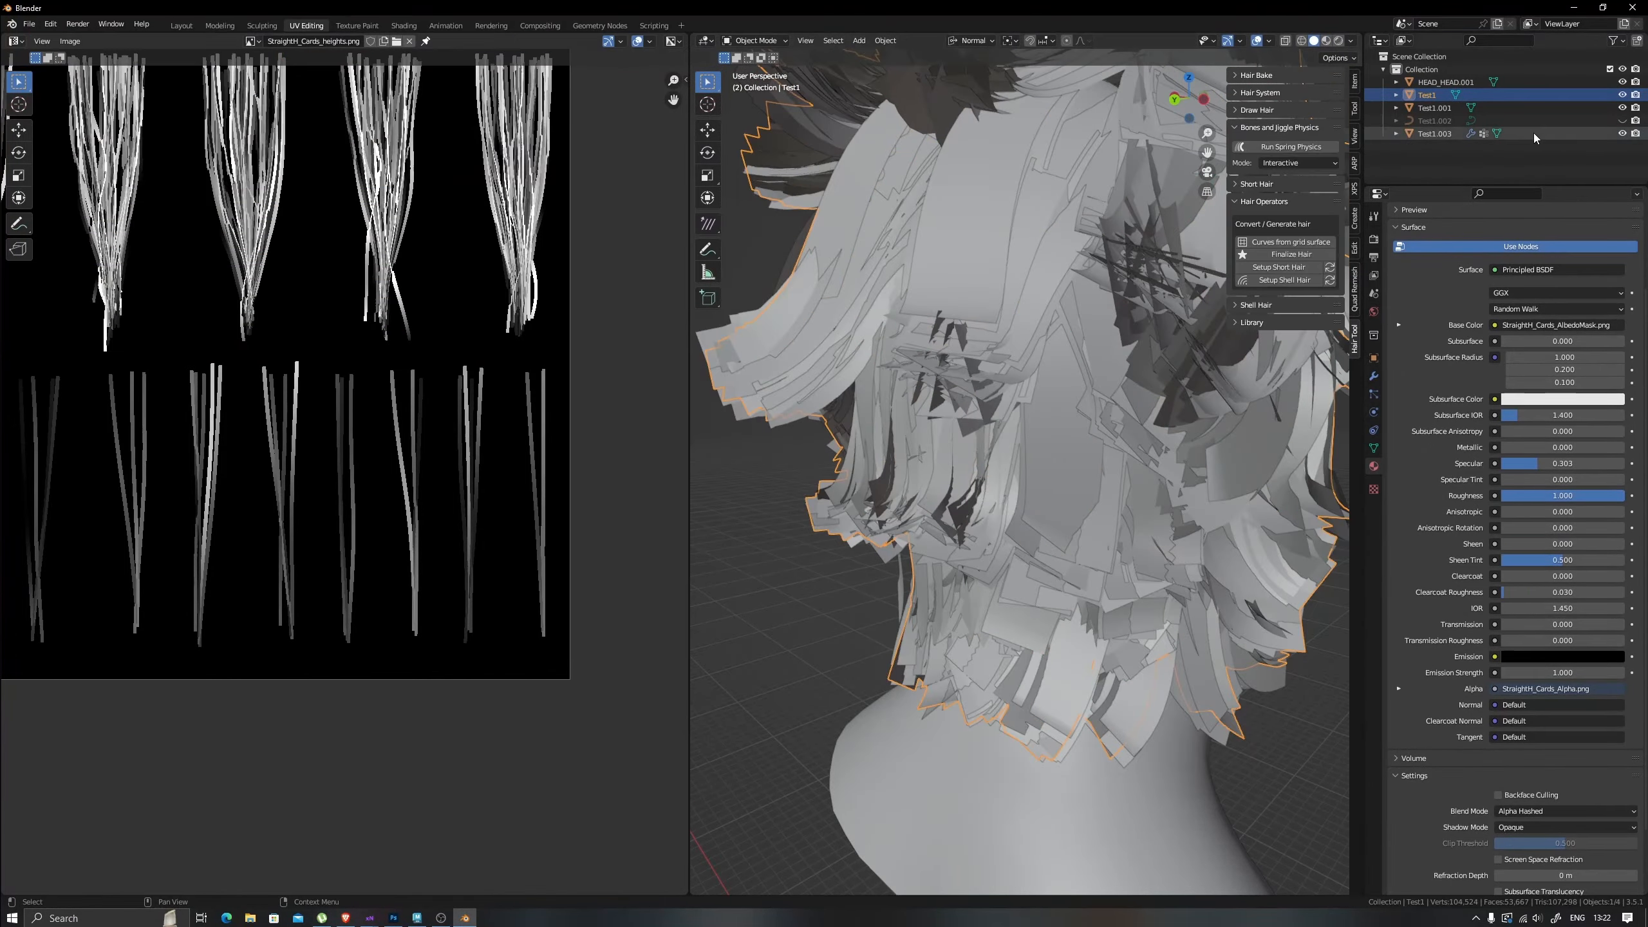
left_click(1622, 97)
Hide the Test1.001 card layer and show only the sparse strand cards over the head in Material Preview shading.
left_click(1061, 271)
scroll(1061, 271, "down", 5)
key("z")
middle_click_drag(1012, 390, 921, 493)
scroll(934, 493, "up", 2)
left_click(1624, 107)
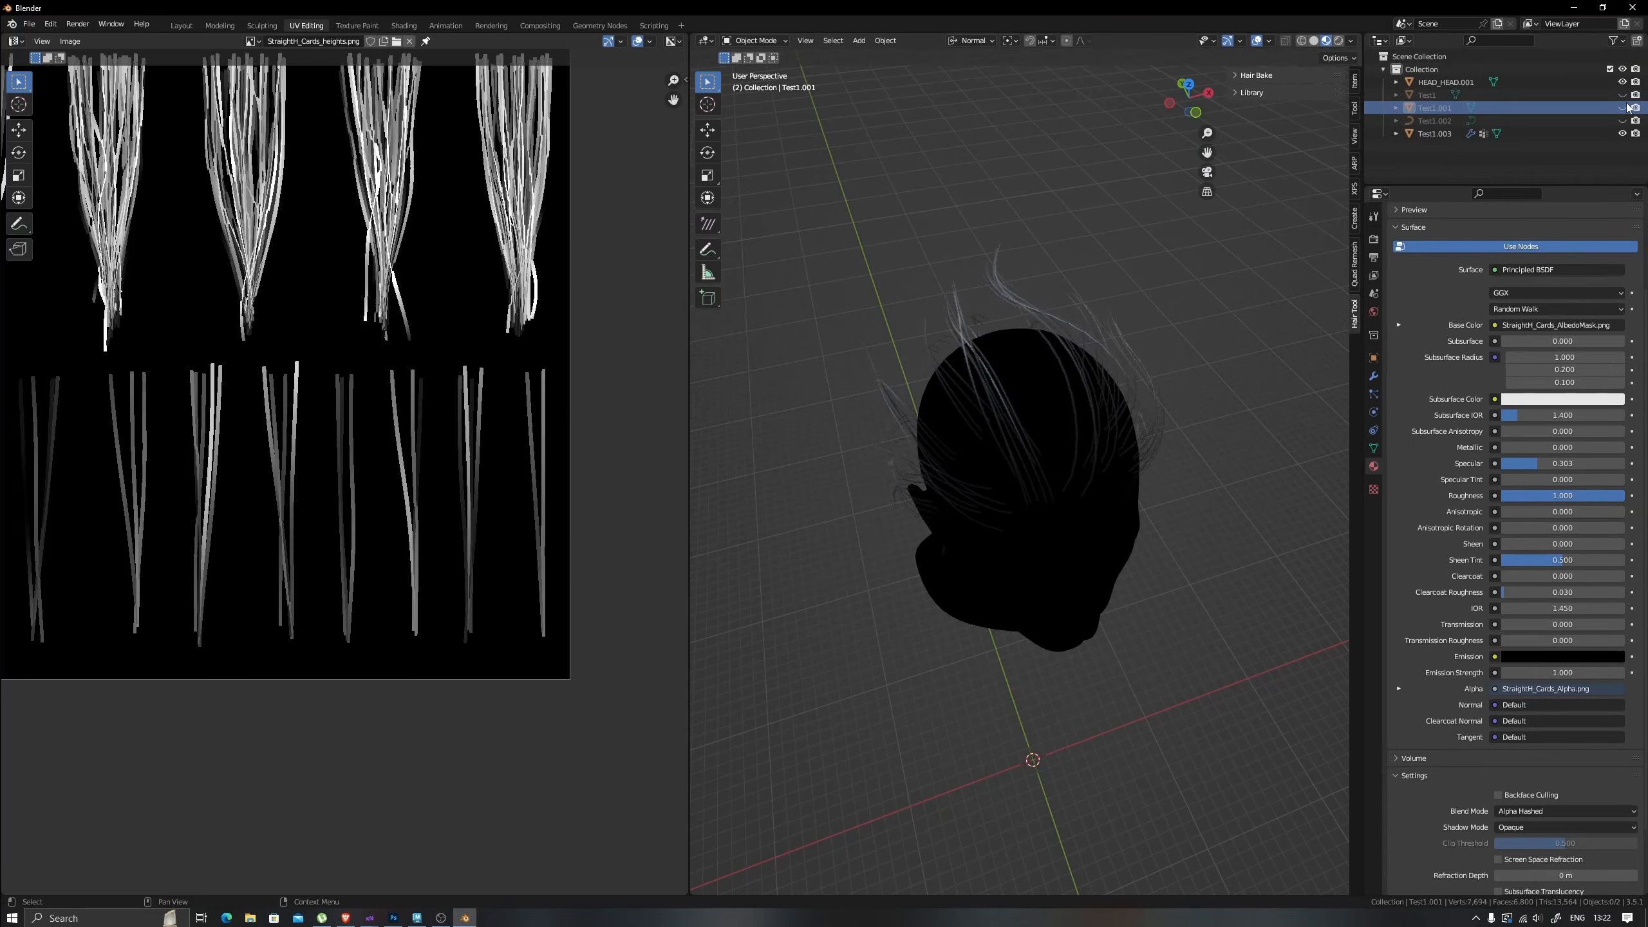
Show the Test1 hair card layer and examine it from several sides in Material Preview and solid shading.
left_click(1623, 96)
middle_click_drag(1103, 402, 973, 364)
key("z")
left_click(1046, 250)
mouse_move(1089, 312)
middle_mouse_down()
mouse_move(1051, 260)
mouse_move(1017, 324)
mouse_move(1129, 286)
middle_mouse_up()
key("z")
scroll(1017, 324, "up", 2)
key("z")
key("Tab")
scroll(345, 480, "down", 2)
key("Tab")
Alternate the visibility of the Test1 and Test1.001 card layers and compare them around the head.
left_click(1622, 96)
left_click(1619, 108)
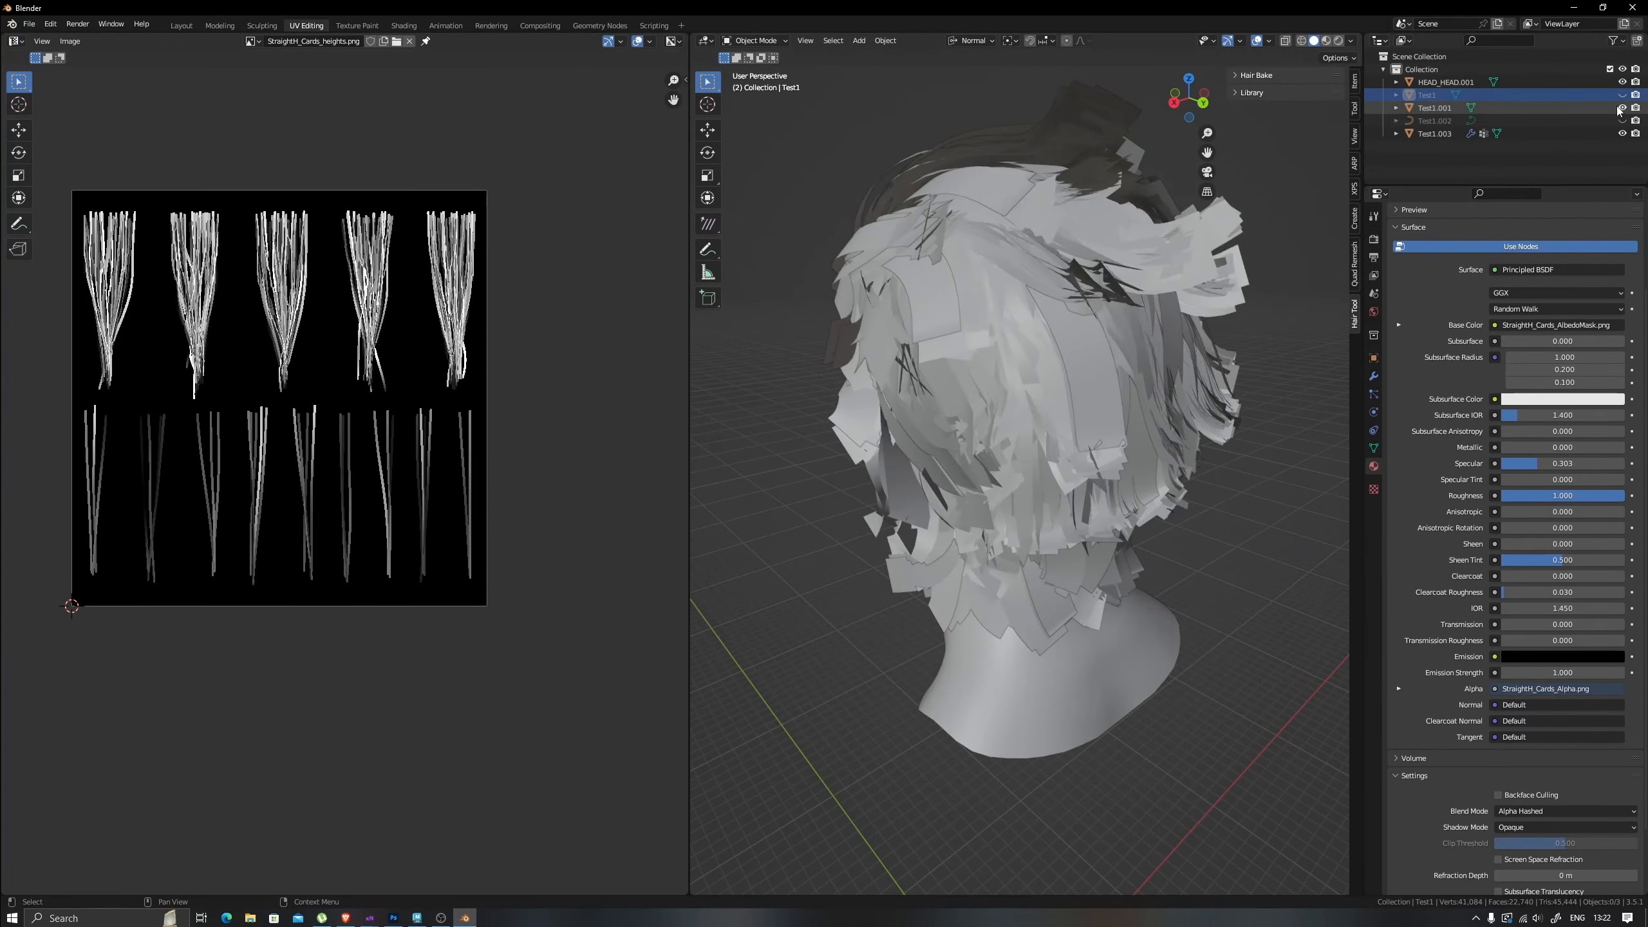
right_click(1086, 347)
key("z")
key("alt+a")
mouse_move(1087, 351)
middle_mouse_down()
mouse_move(1043, 316)
mouse_move(1129, 489)
mouse_move(1066, 425)
mouse_move(1236, 357)
middle_mouse_up()
scroll(1043, 317, "up", 3)
scroll(1066, 425, "down", 3)
middle_click_drag(1193, 292, 947, 373)
key("z")
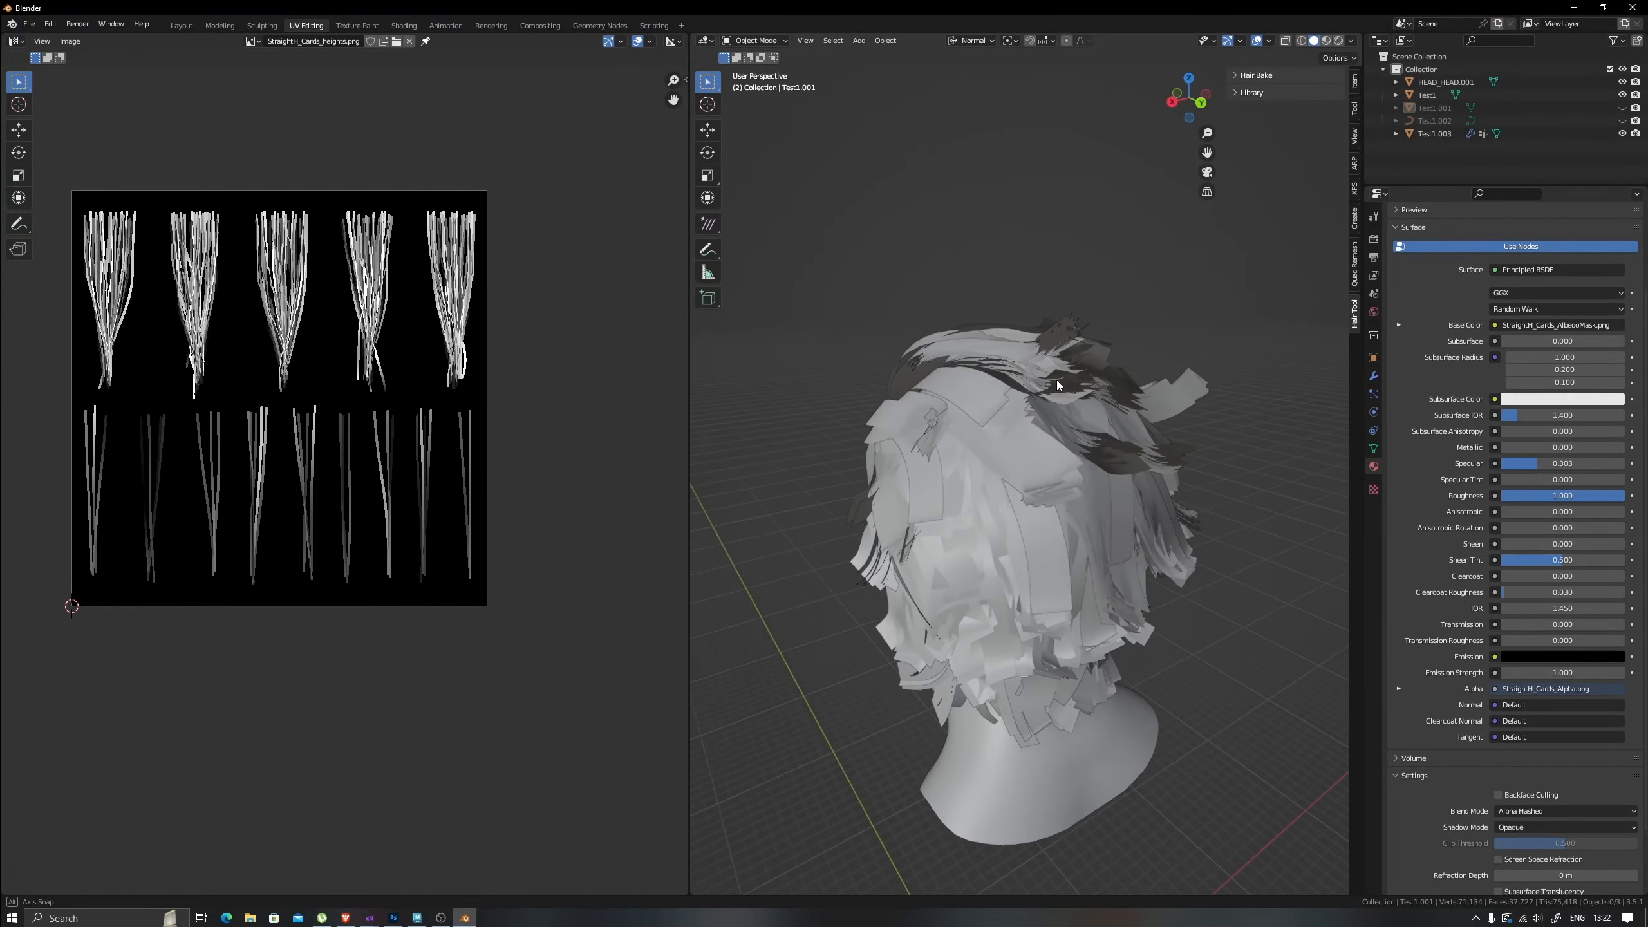
middle_click_drag(1056, 380, 1062, 405)
Hide the Test1 layer, show the Test1.001 layer, and inspect its cards in Edit Mode.
left_click(1622, 95)
left_click(1622, 108)
middle_click_drag(1190, 364, 1282, 311)
left_click(1096, 421)
key("Tab")
scroll(343, 479, "up", 1)
middle_click_drag(867, 408, 911, 404)
scroll(343, 479, "up", 2)
middle_click_drag(783, 419, 859, 418)
Return to Object Mode and rename the hidden Test1 object to DEFAULT.
key("Tab")
left_click(843, 405)
key("z")
mouse_move(1103, 389)
middle_mouse_down()
mouse_move(1049, 407)
mouse_move(1166, 415)
mouse_move(1062, 436)
mouse_move(1089, 422)
middle_mouse_up()
key("z")
left_click(1062, 436)
left_click(1421, 95)
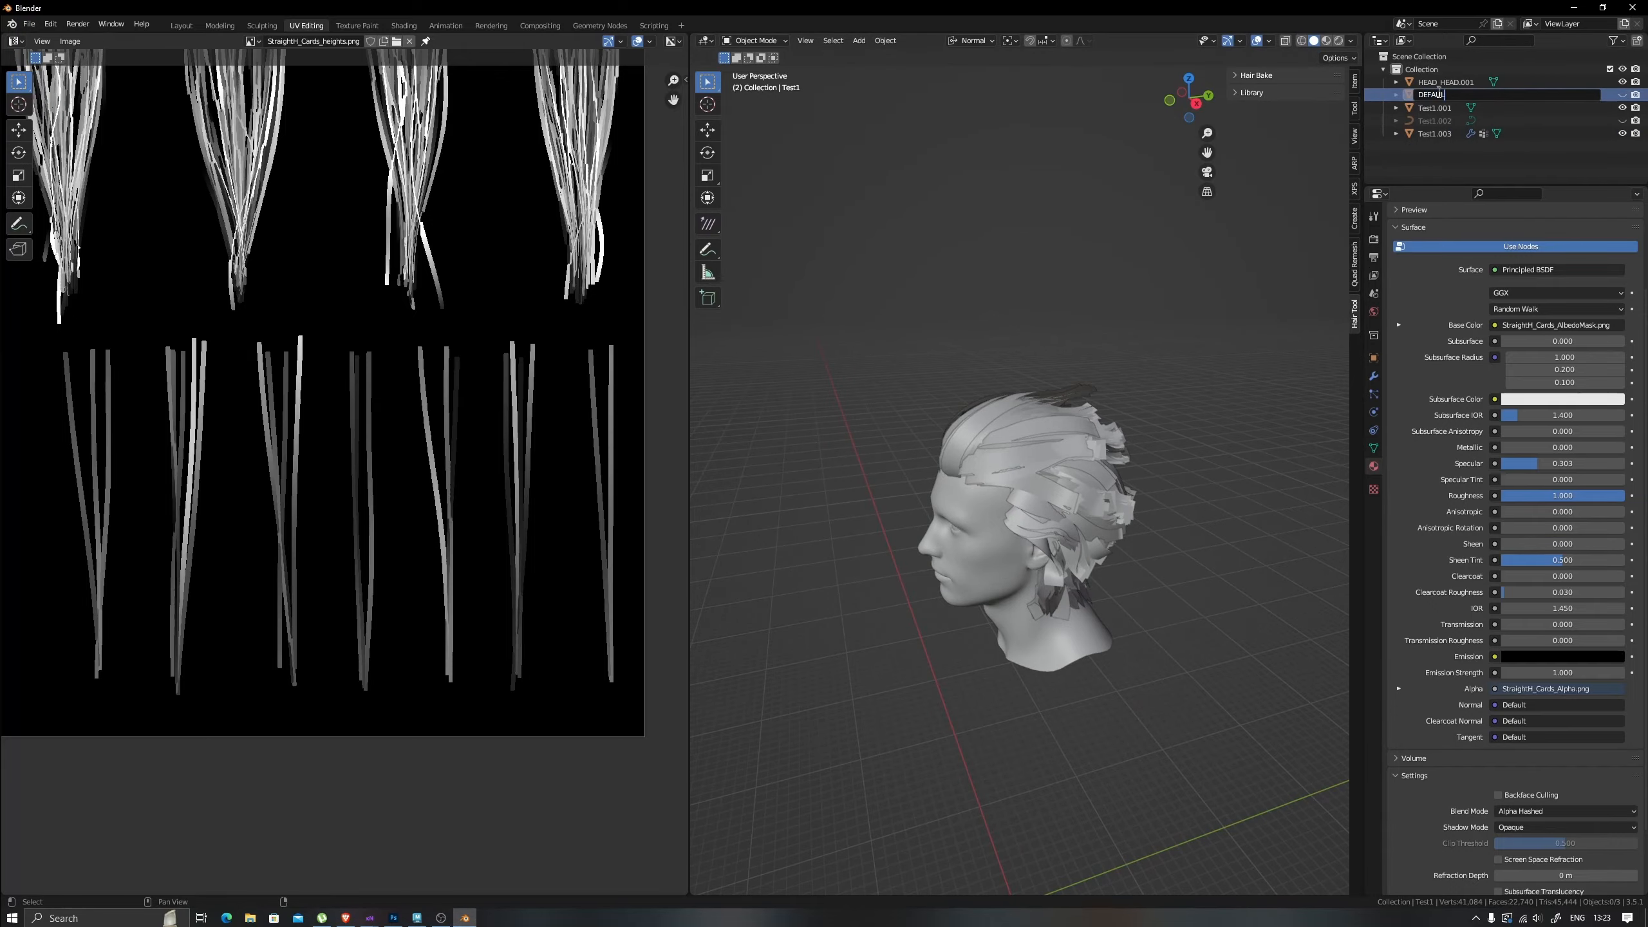
Show only the head and the Test1.002 hair curves, hiding the Test1.001 and Test1.003 card layers.
key("z")
mouse_move(1129, 493)
middle_mouse_down()
mouse_move(1006, 530)
mouse_move(1048, 580)
mouse_move(876, 545)
mouse_move(1103, 519)
middle_mouse_up()
scroll(1048, 580, "up", 4)
scroll(958, 550, "down", 5)
key("z")
left_click(1622, 121)
scroll(1012, 356, "up", 4)
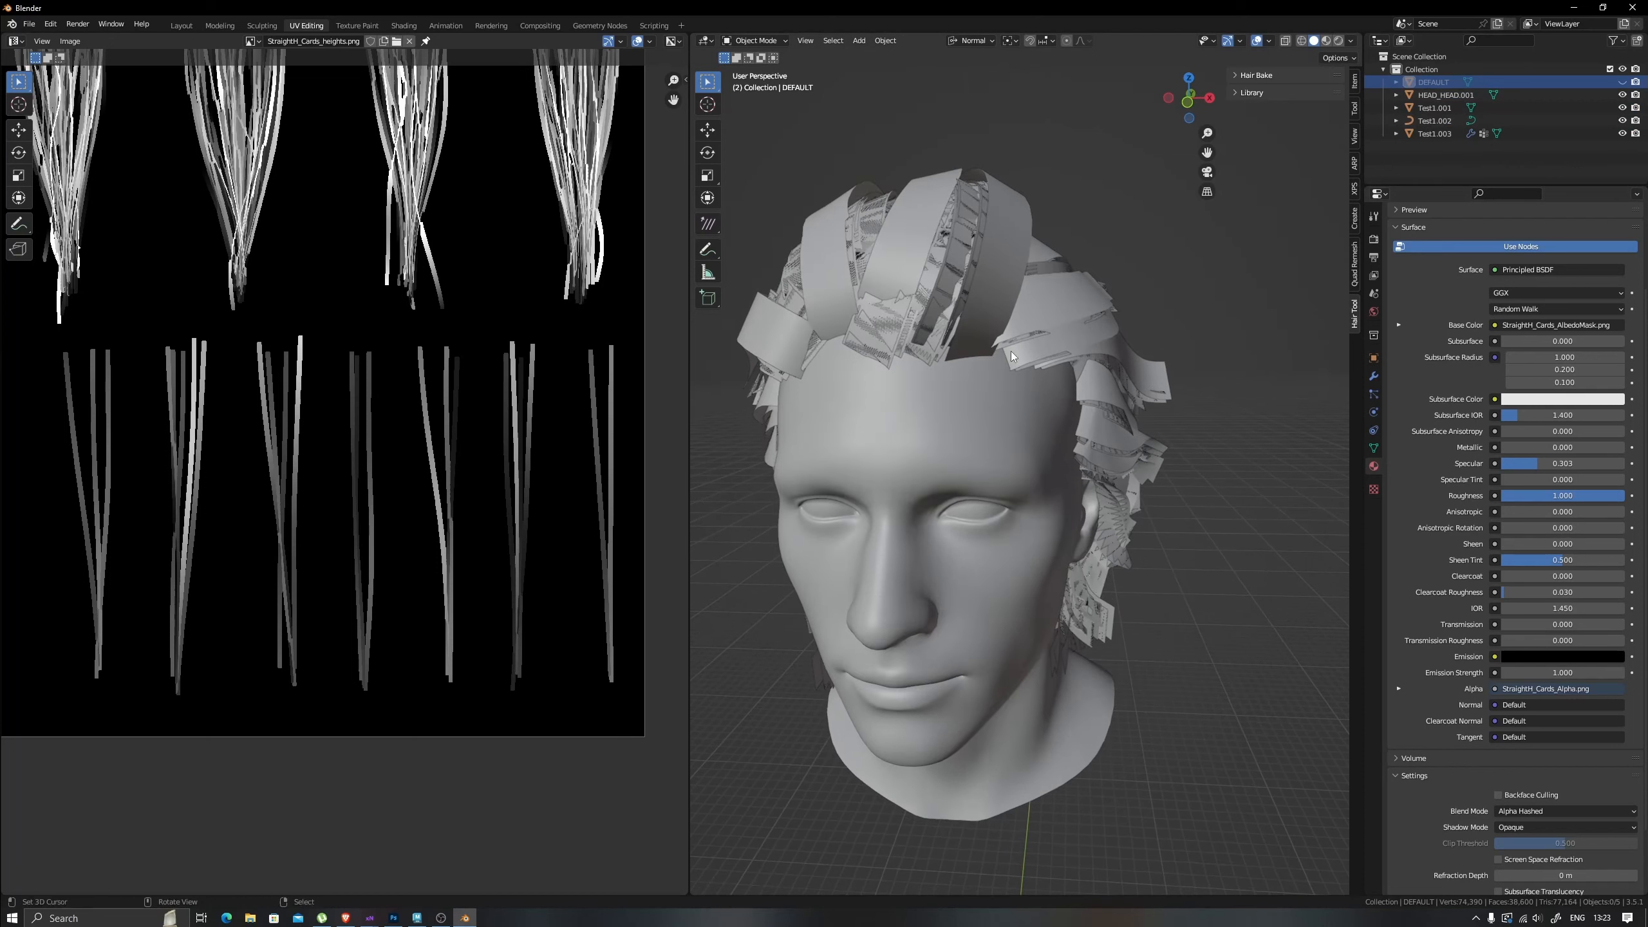
left_click_drag(1622, 94, 1622, 120)
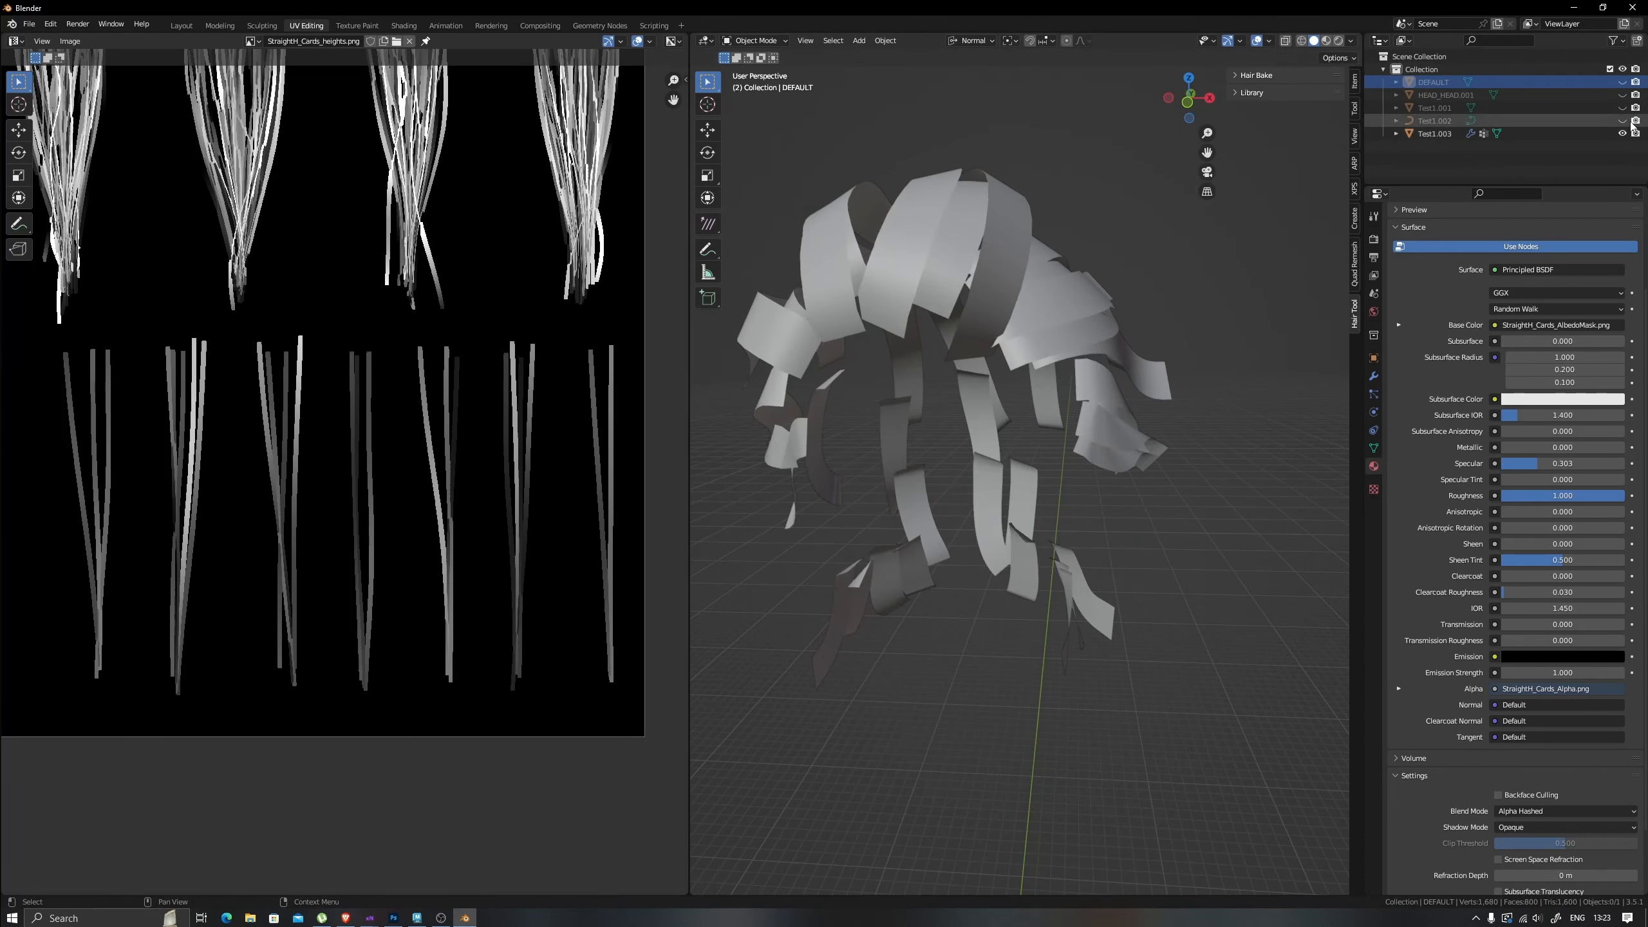
left_click(1622, 121)
left_click(1622, 133)
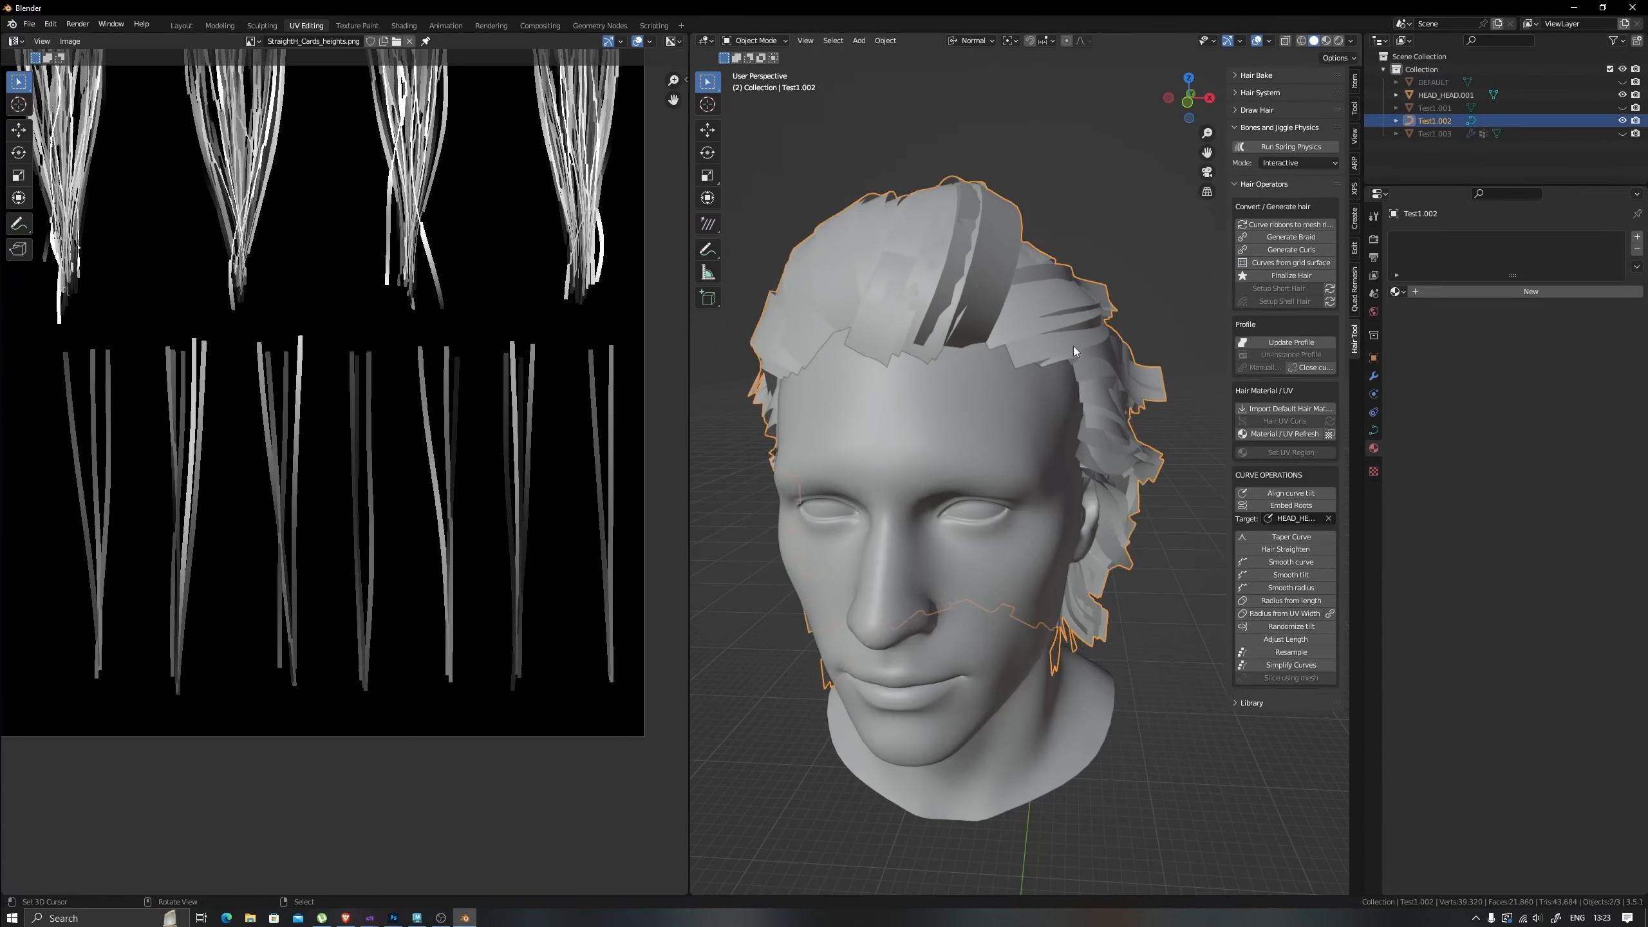
On a separate copy of the Test1.002 curves, select a few front and side strands and remove all other curves.
scroll(1074, 345, "down", 3)
key("Tab")
scroll(1015, 404, "up", 3)
middle_click_drag(1015, 403, 995, 479)
left_click(929, 463)
scroll(996, 479, "up", 2)
key("l")
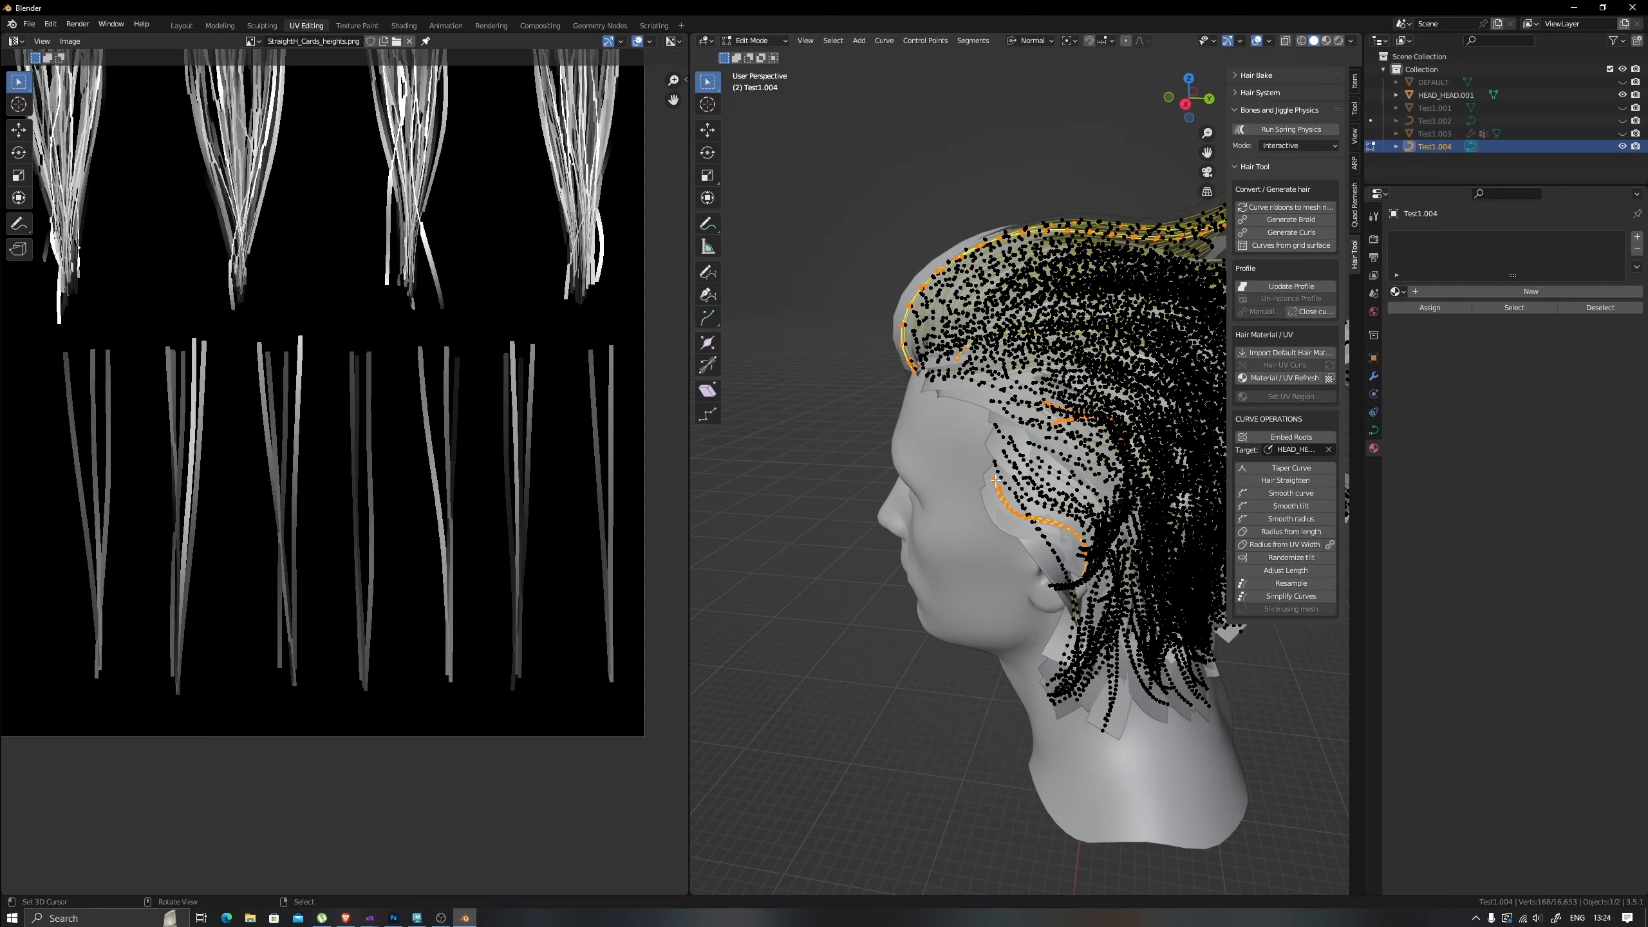
key("a")
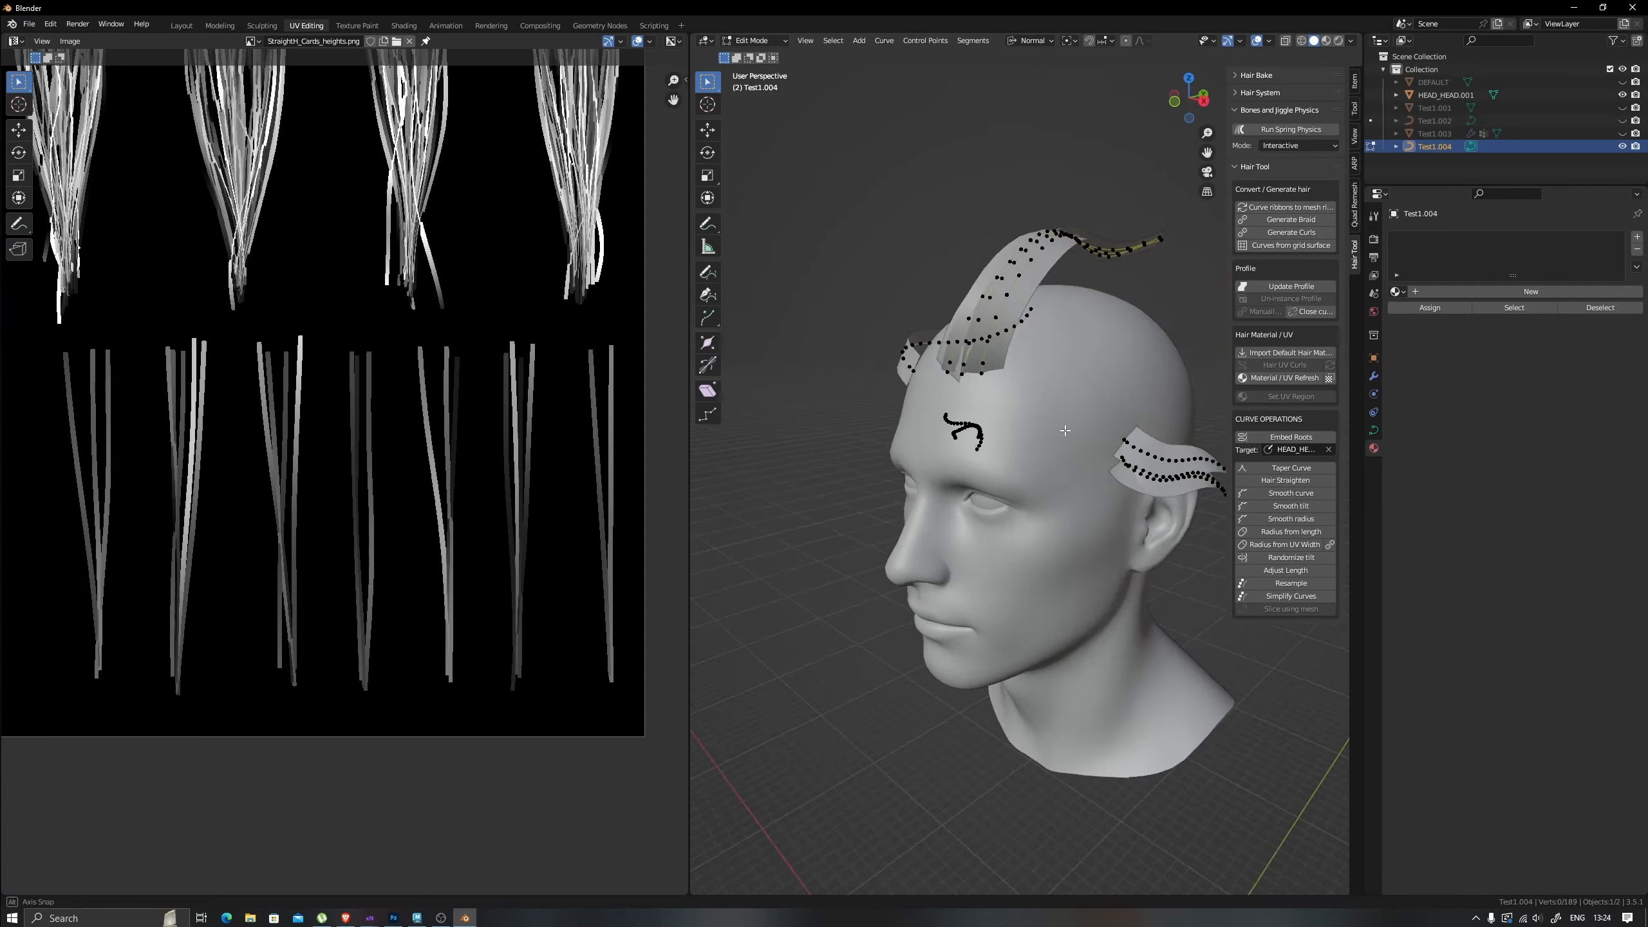
scroll(993, 493, "down", 3)
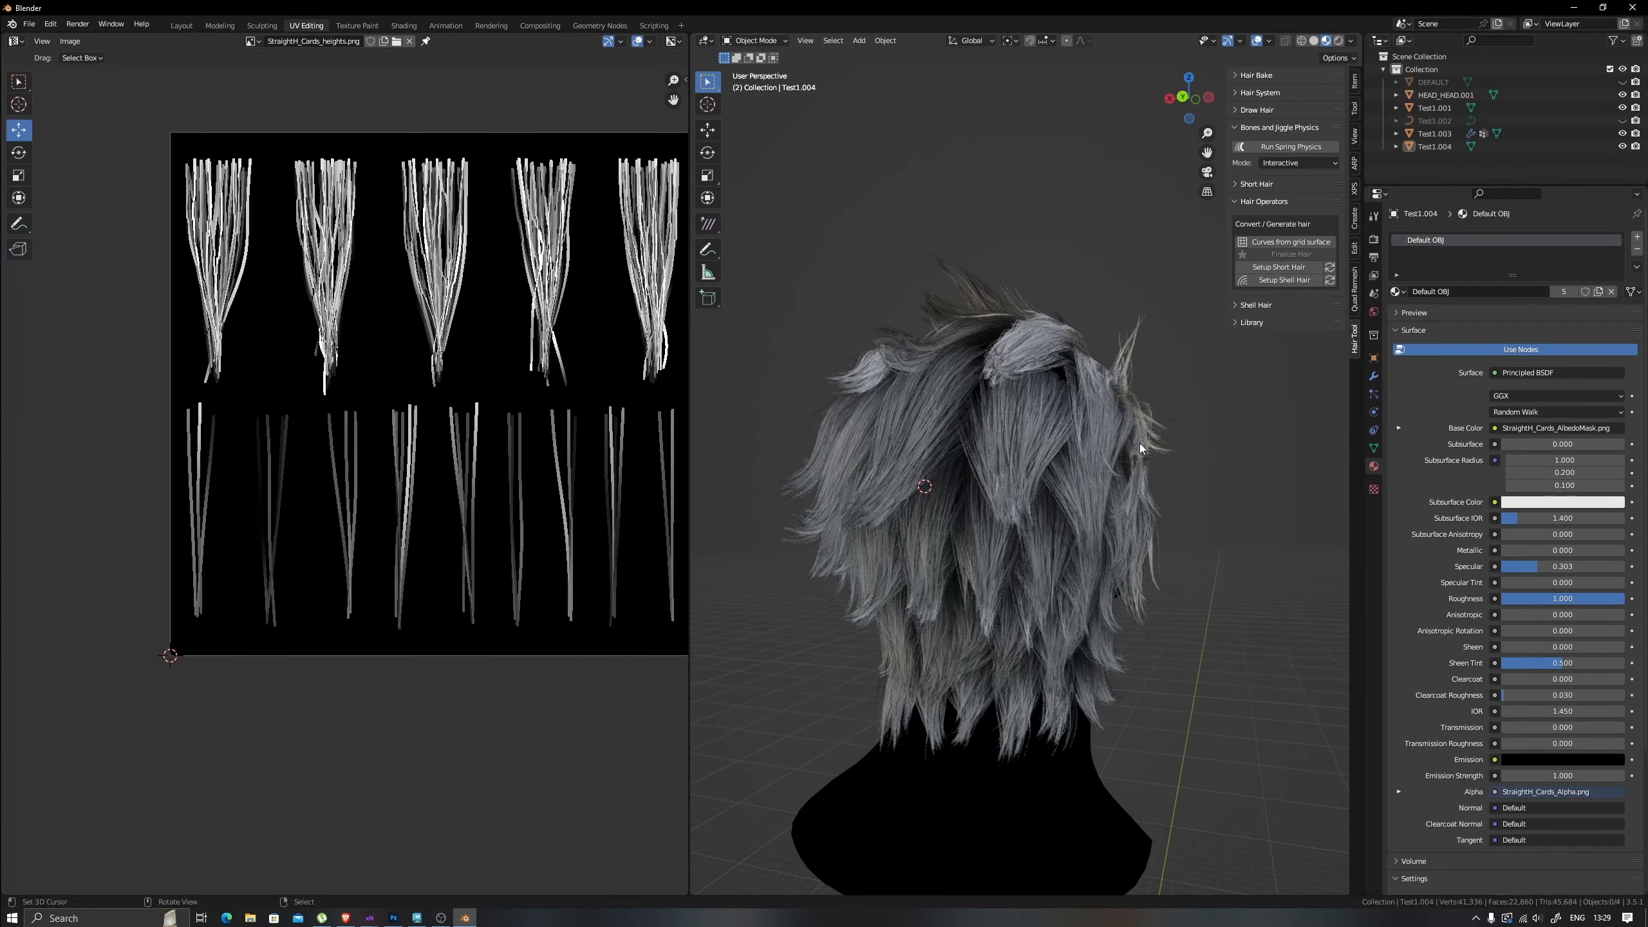
Open the Test1.001 hair cards in Edit Mode and isolate them in local view.
mouse_move(1139, 444)
middle_mouse_down()
mouse_move(1135, 471)
mouse_move(1236, 468)
mouse_move(1146, 466)
mouse_move(1114, 491)
mouse_move(1044, 422)
mouse_move(1095, 337)
mouse_move(1154, 366)
mouse_move(1079, 437)
mouse_move(1310, 408)
mouse_move(1185, 397)
middle_mouse_up()
left_click(1078, 437)
right_click(1130, 431)
key("z")
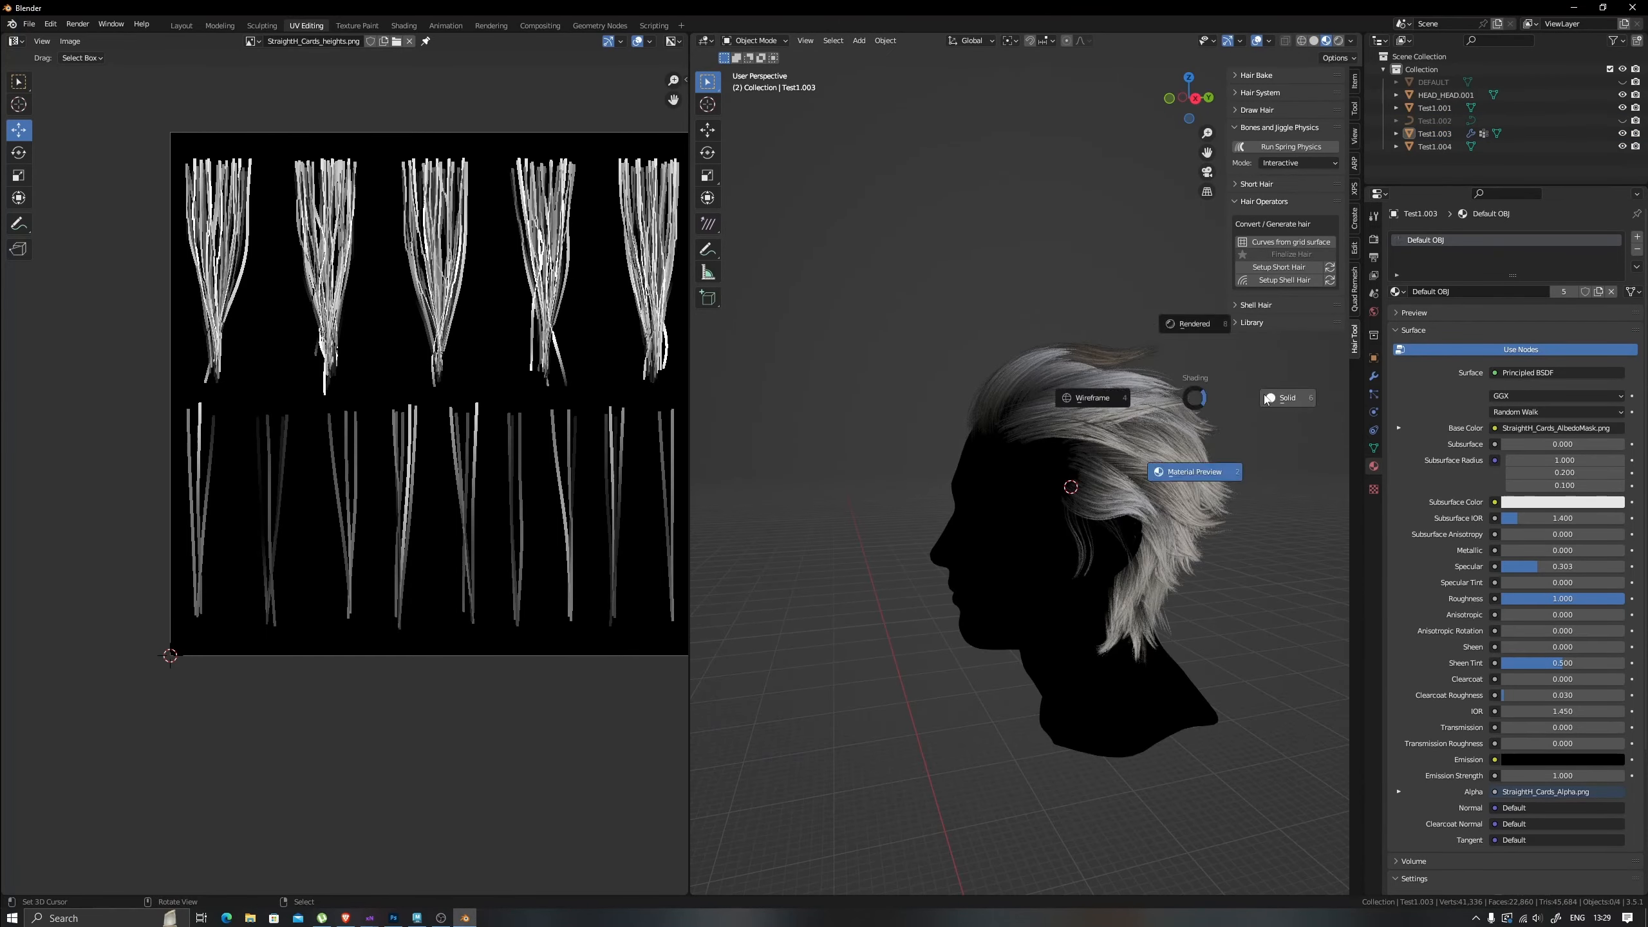
left_click(1284, 398)
key("Tab")
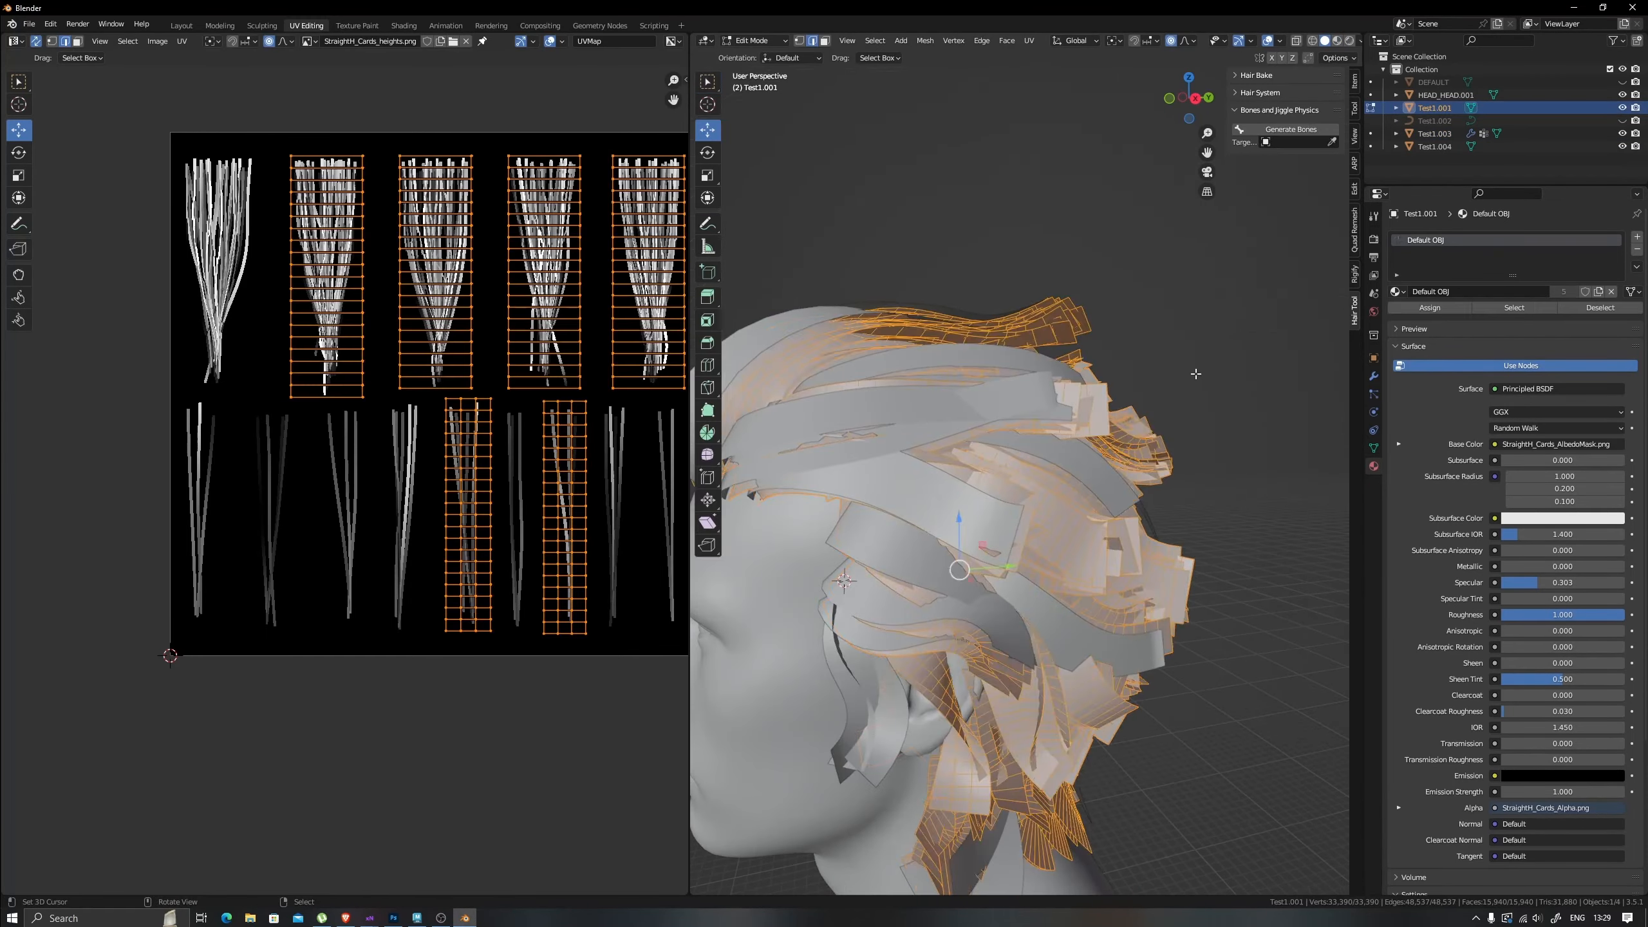
key("KP_Divide")
middle_click_drag(1196, 374, 1041, 434)
key("Tab")
key("Tab")
Clear the selection and box-select the bottom UV edge of the first mapped dense card in the upper row.
key("alt+a")
scroll(1041, 433, "up", 3)
middle_click_drag(366, 409, 305, 431)
scroll(344, 481, "up", 4)
left_click_drag(105, 343, 307, 400)
Try to edge slide the selected card ends outward with clamping off, then undo the slides.
middle_click_drag(1110, 450, 1118, 483)
key("c")
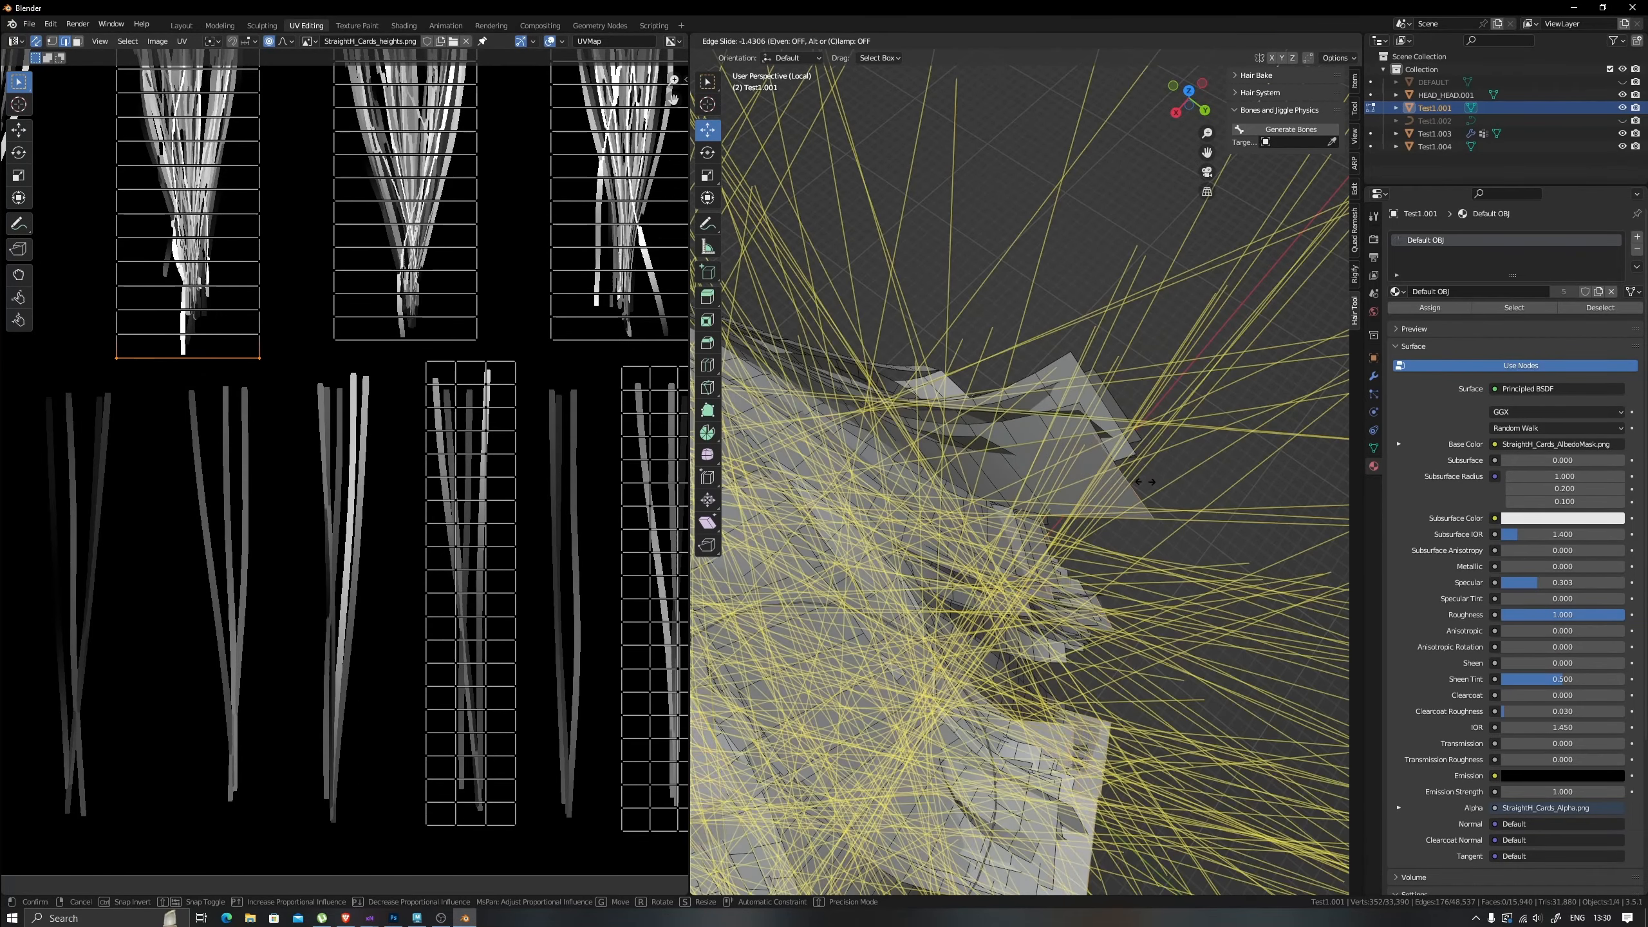
left_click(1184, 473)
middle_click_drag(1098, 512, 1096, 451)
key("g")
key("g")
key("c")
left_click(1135, 452)
key("Tab")
key("z")
key("ctrl+z")
key("ctrl+z")
Add the bottom UV edges of the other three mapped dense cards in the upper row to the selection.
right_click(416, 341, "shift")
middle_click_drag(548, 335, 422, 358, "shift")
right_click(462, 362, "shift")
middle_click_drag(620, 357, 430, 374, "shift")
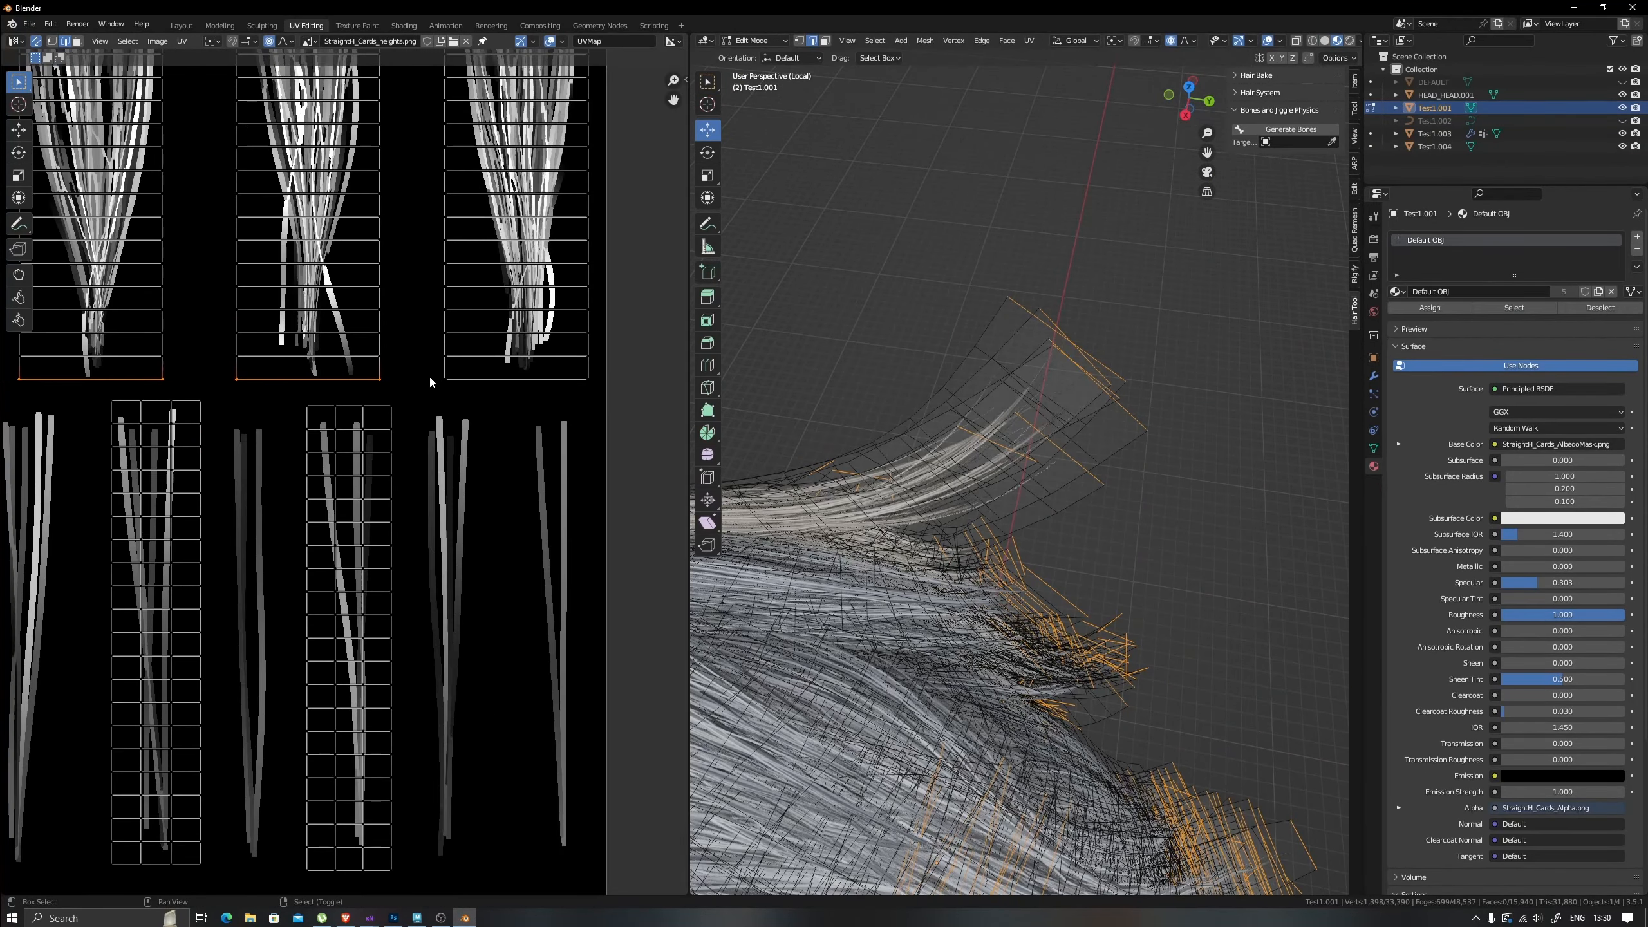
right_click(465, 379, "shift")
Edge slide the selected bottom edges with clamping off to extend the tips of the dense hair cards.
middle_click_drag(397, 880, 446, 786)
key("g")
key("g")
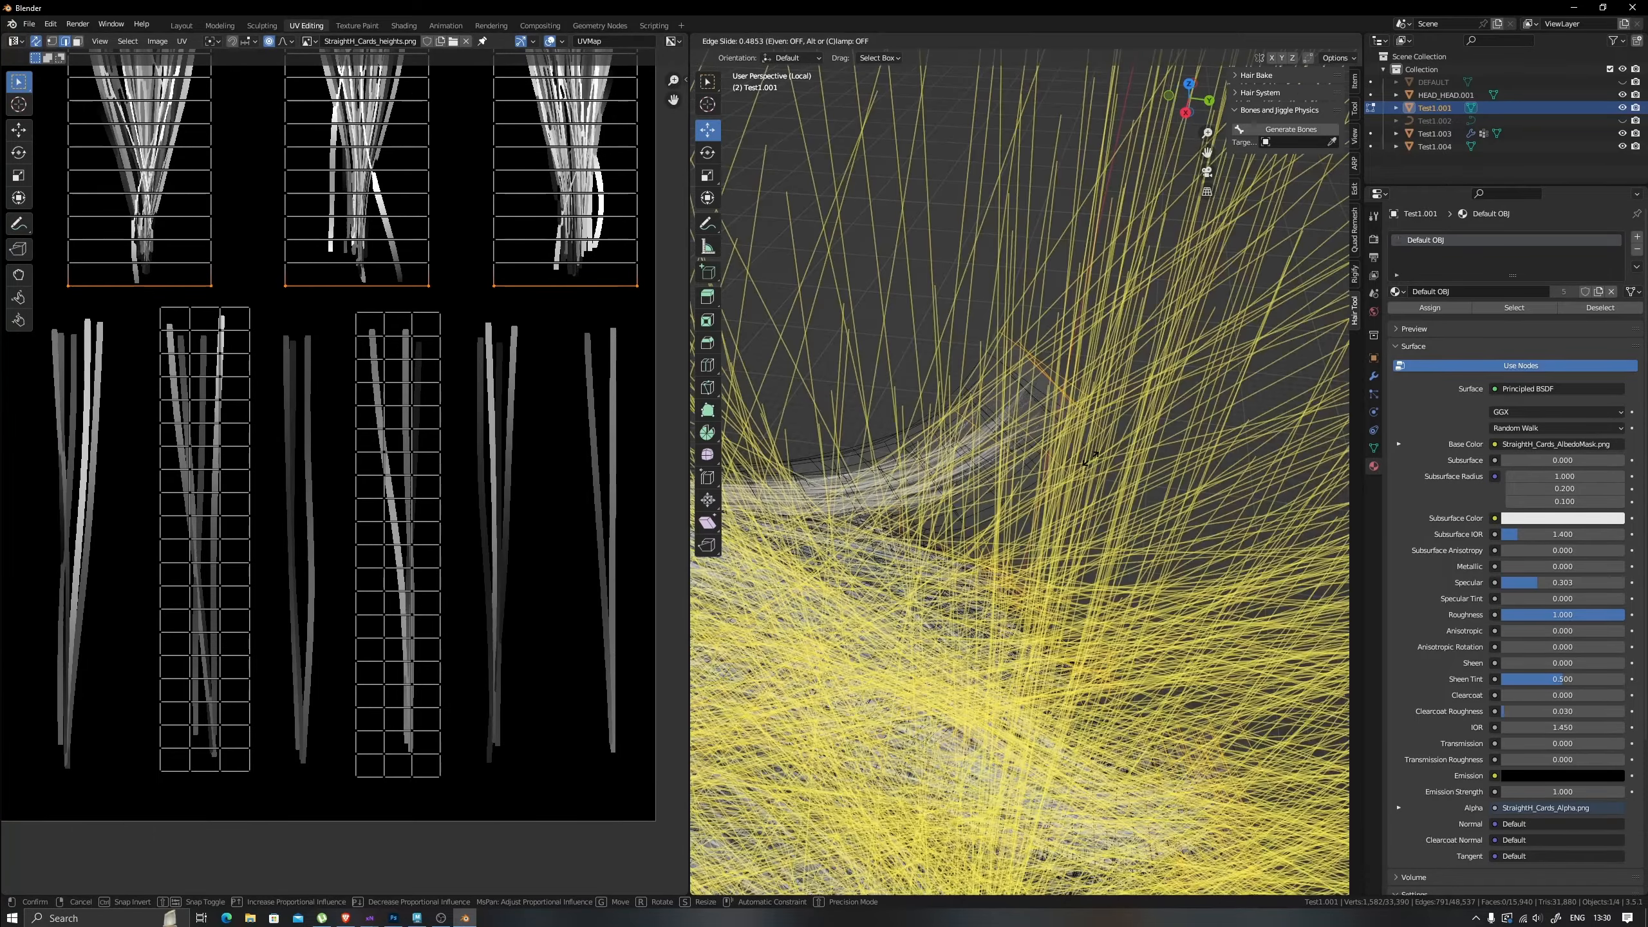
left_click(1104, 438)
scroll(1104, 439, "down", 4)
middle_click_drag(1103, 438, 766, 357)
scroll(765, 357, "up", 3)
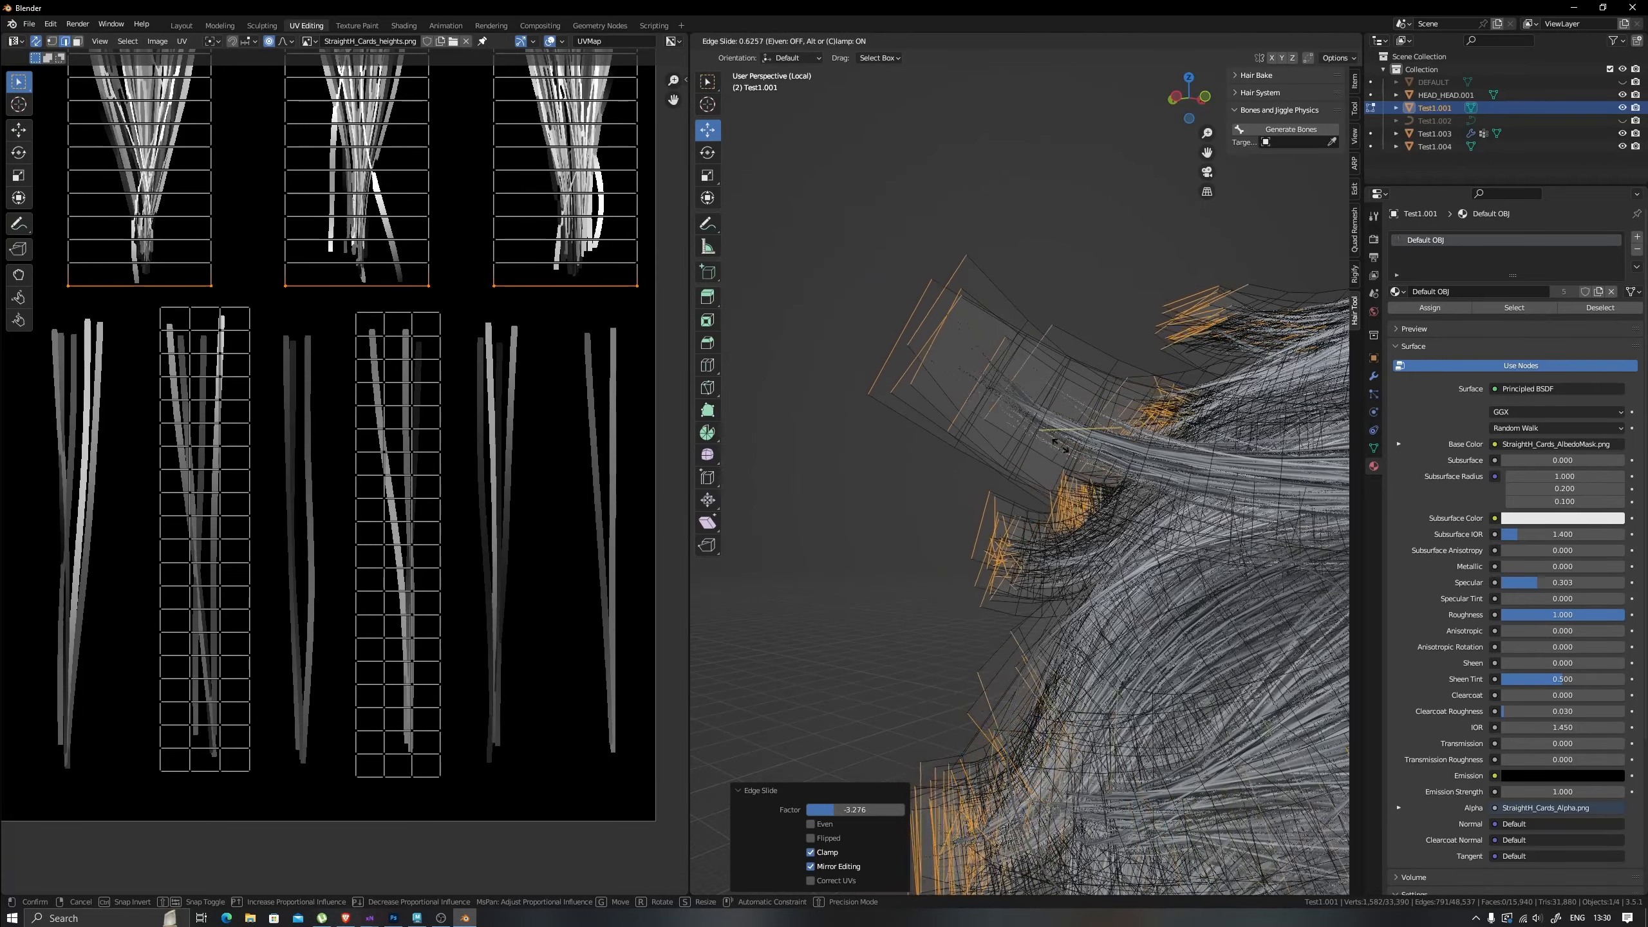
key("z")
scroll(1012, 431, "down", 3)
mouse_move(1012, 431)
middle_mouse_down()
mouse_move(1129, 416)
mouse_move(960, 416)
middle_mouse_up()
Select the crosswise edge rings of the four dense cards and deselect those in the upper half of their UVs.
middle_click_drag(580, 337, 508, 498)
scroll(508, 498, "down", 1)
left_click(843, 594)
scroll(538, 468, "down", 1)
key("ctrl+l")
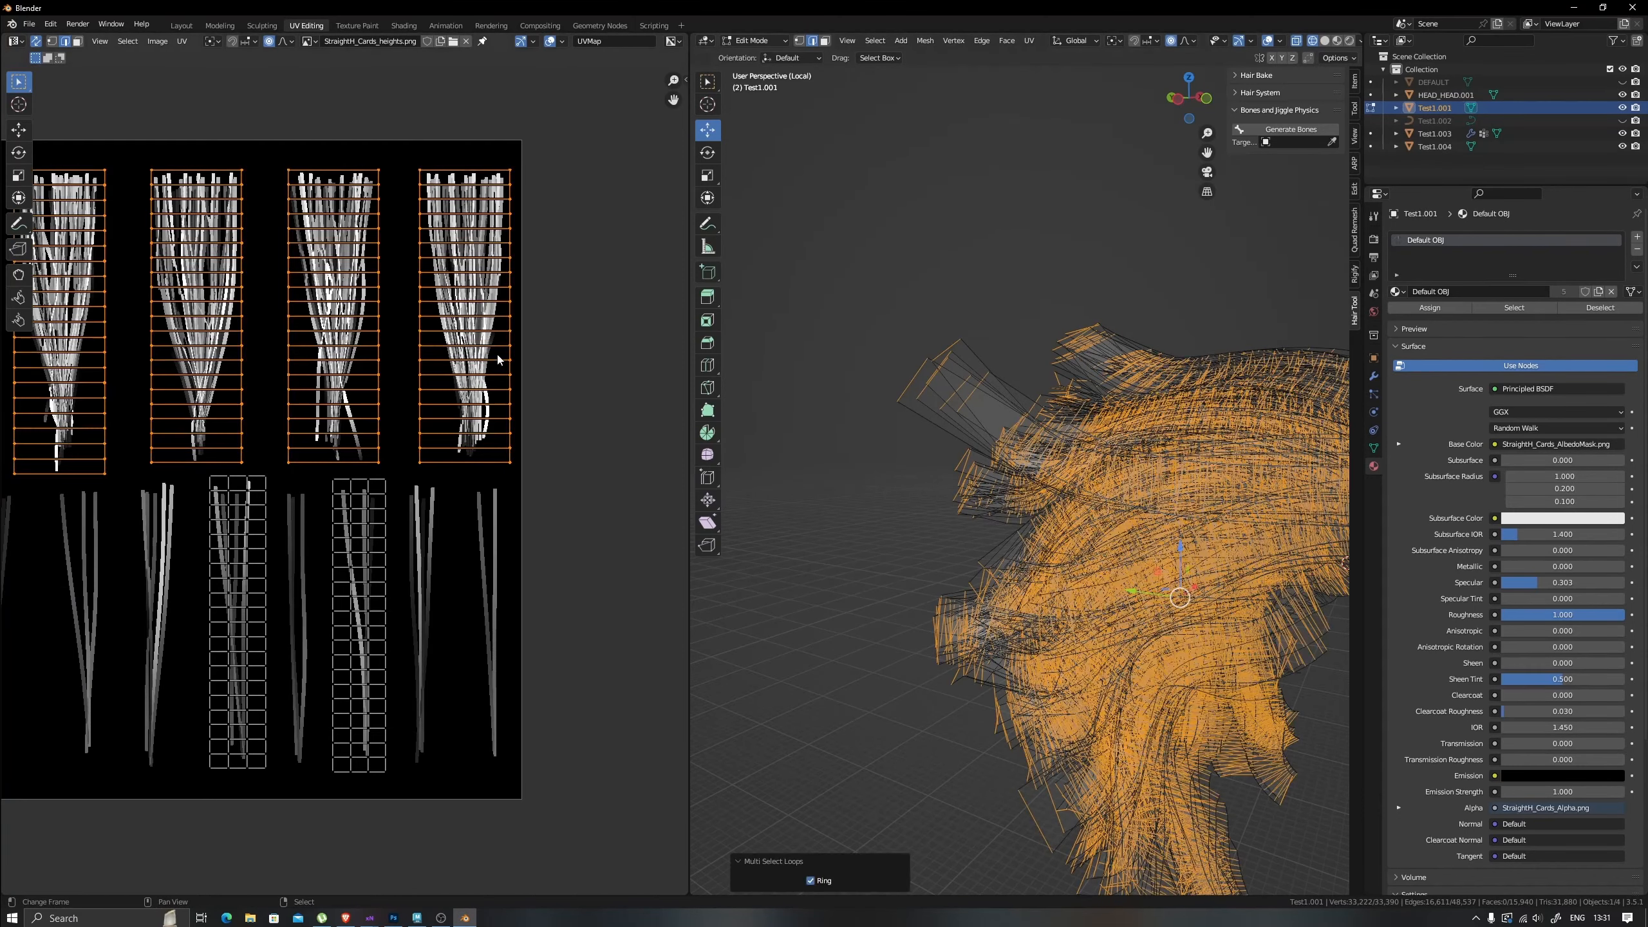
scroll(389, 346, "down", 2)
key("c")
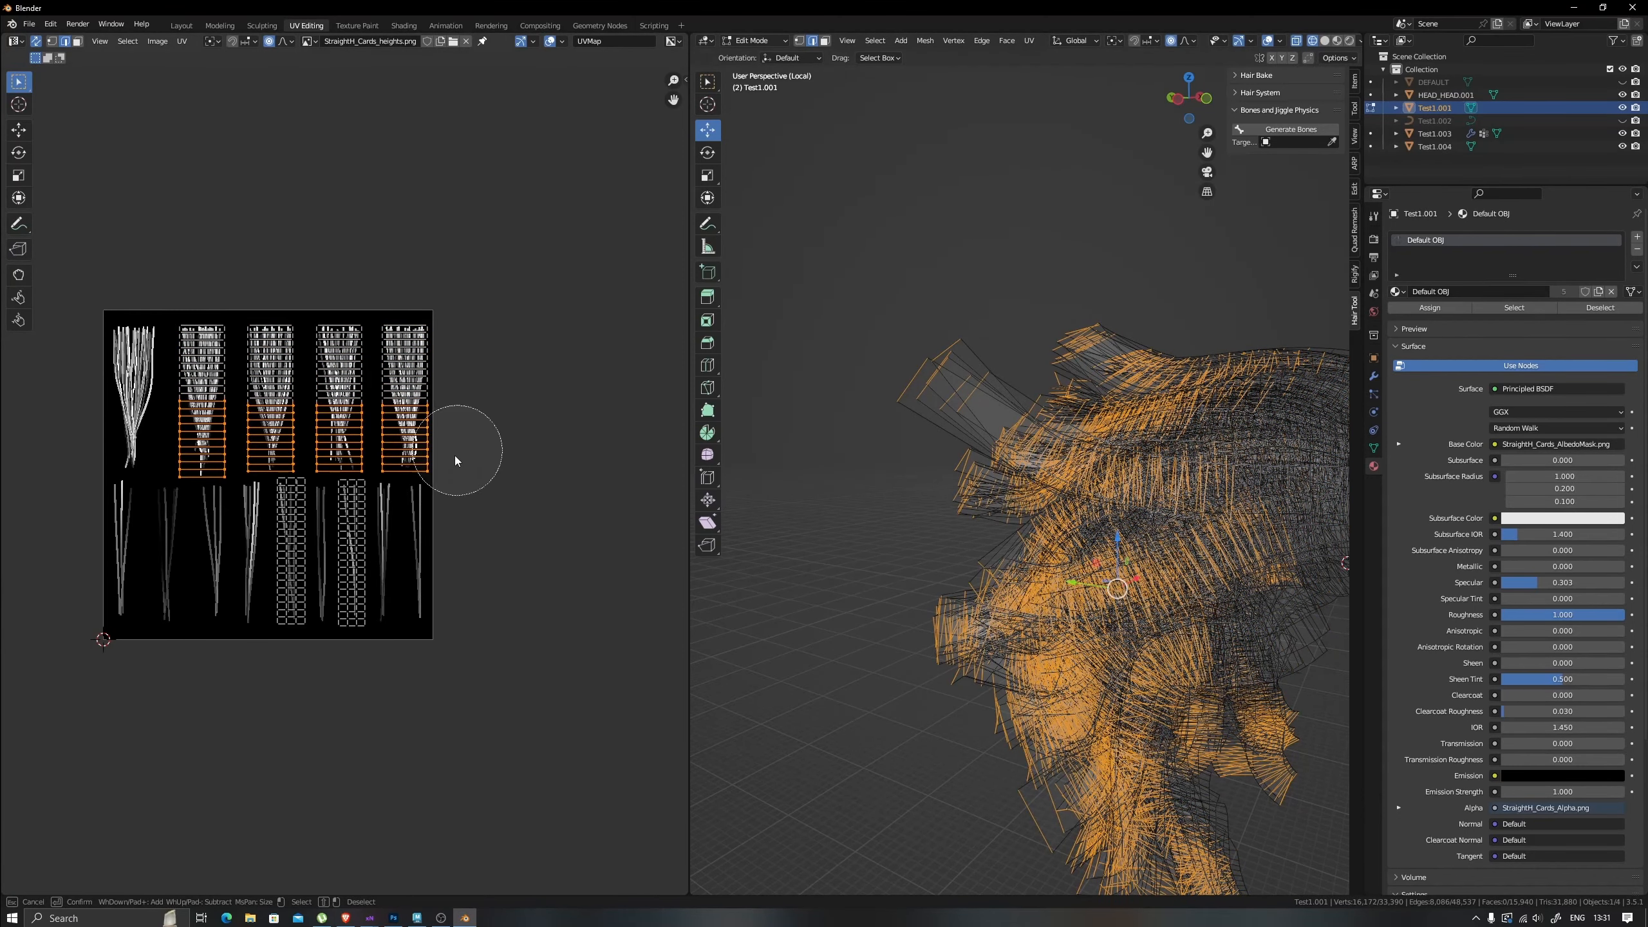
right_click(456, 461)
Smooth the selected lower card edges with repeated Set Flow at tension 180 and 1 iteration.
key("z")
middle_click_drag(1102, 448, 1109, 480)
scroll(1113, 481, "up", 3)
key("ctrl+e")
left_click(1106, 478)
key("ctrl+e")
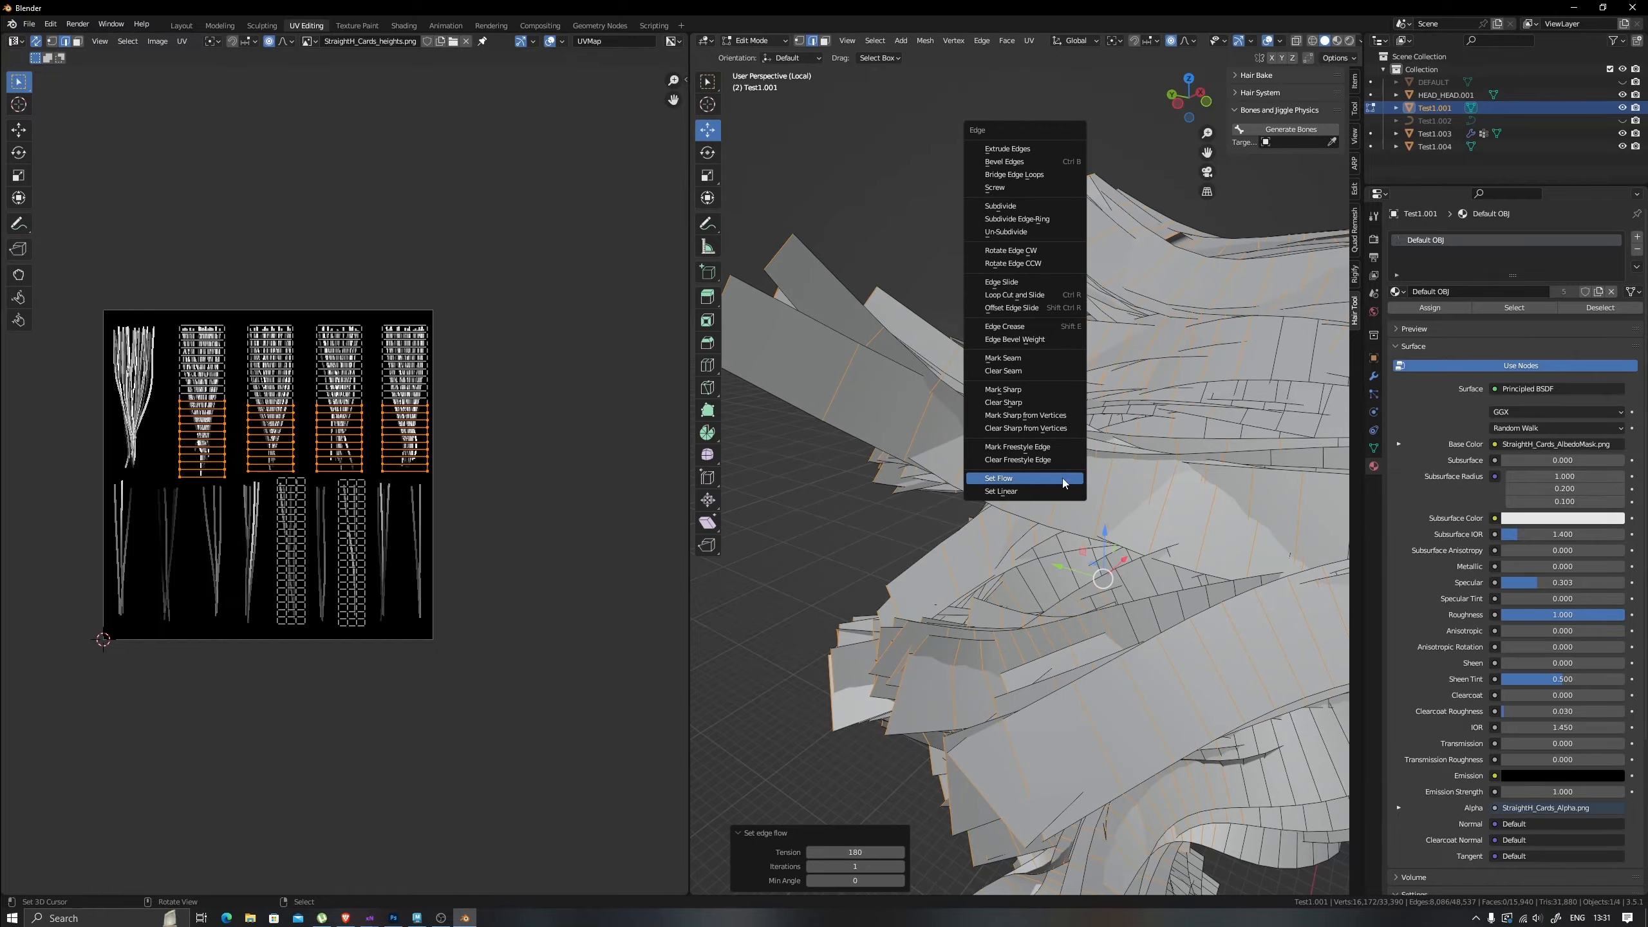
left_click(1062, 477)
key("ctrl+e")
key("z")
scroll(1167, 493, "down", 8)
key("Tab")
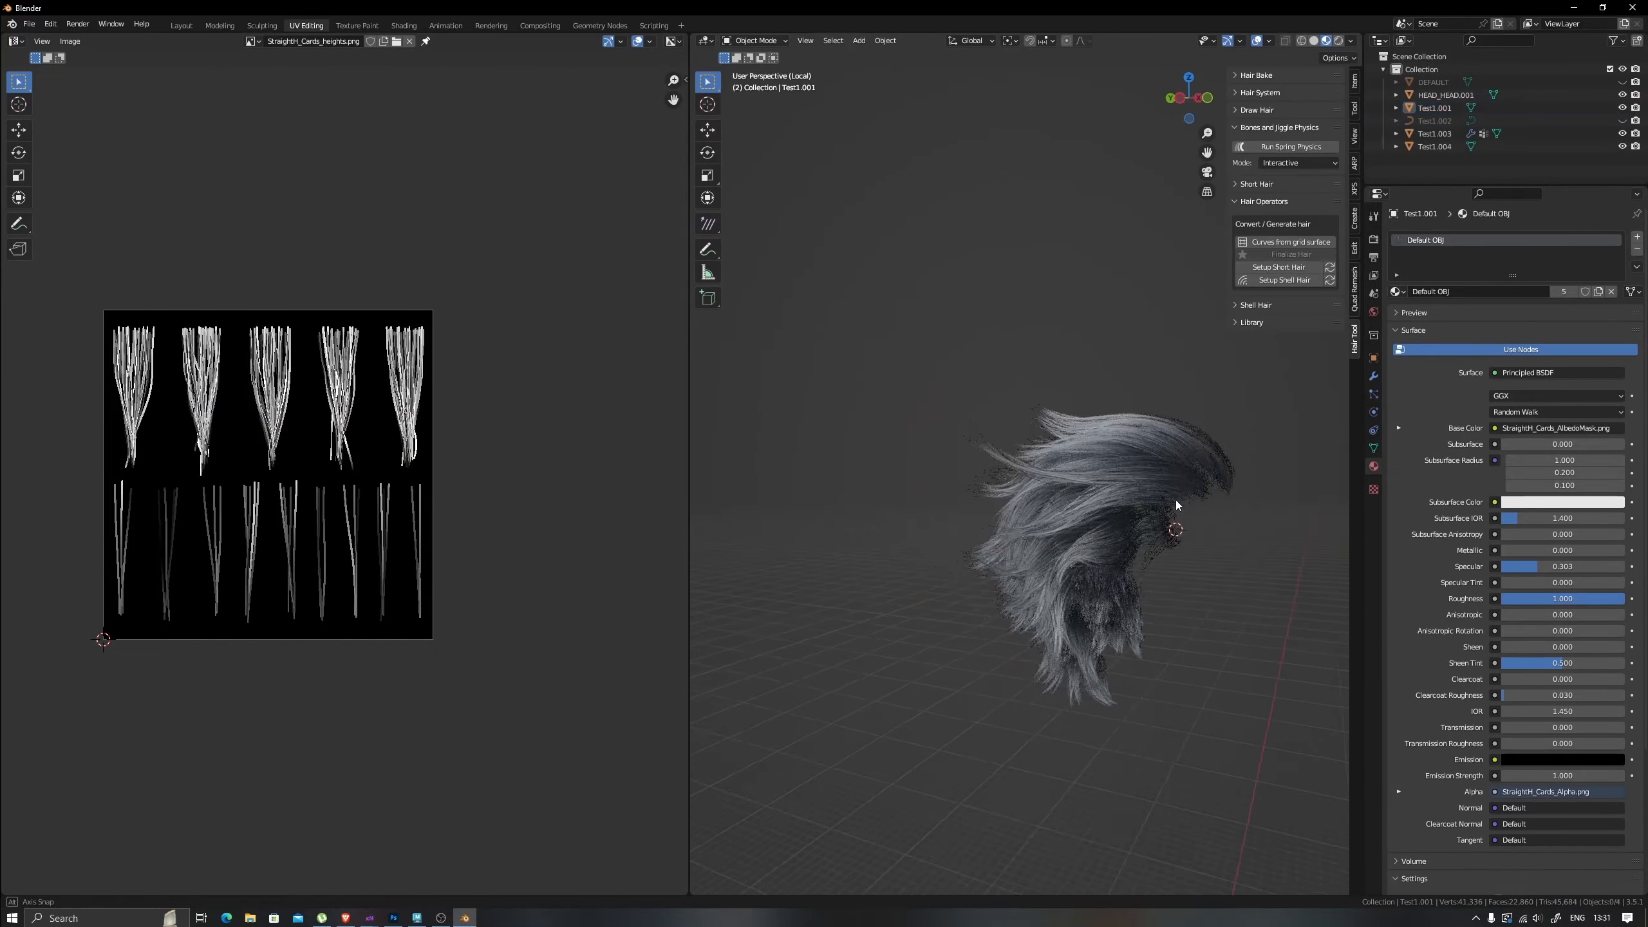
Reopen the cards in Edit Mode and shrink the edge selection step by step toward the card tips.
scroll(1218, 519, "up", 3)
middle_click_drag(1175, 500, 979, 476)
scroll(1162, 513, "up", 3)
key("Tab")
key("ctrl+KP_Subtract")
key("ctrl+KP_Subtract")
key("ctrl+KP_Subtract")
key("ctrl+KP_Subtract")
key("ctrl+KP_Subtract")
key("ctrl+KP_Subtract")
key("ctrl+KP_Subtract")
key("ctrl+KP_Subtract")
key("ctrl+KP_Subtract")
key("ctrl+KP_Subtract")
Edge slide the remaining selected edges near the tips of the dense cards.
scroll(1152, 544, "down", 3)
scroll(1085, 498, "up", 4)
key("g")
key("g")
left_click(1103, 483)
Reduce the UV selection to the bottom edges of the four dense cards by box-deselecting everything above them.
scroll(1103, 482, "down", 3)
key("q")
left_click(984, 475)
key("c")
key("Escape")
key("b")
left_click_drag(164, 313, 403, 469, "shift")
key("b")
Edge slide the four dense cards' bottom edges again with clamp toggled, adjusting the tips around the back of the head.
scroll(344, 479, "up", 4)
middle_click_drag(1045, 349, 1032, 352)
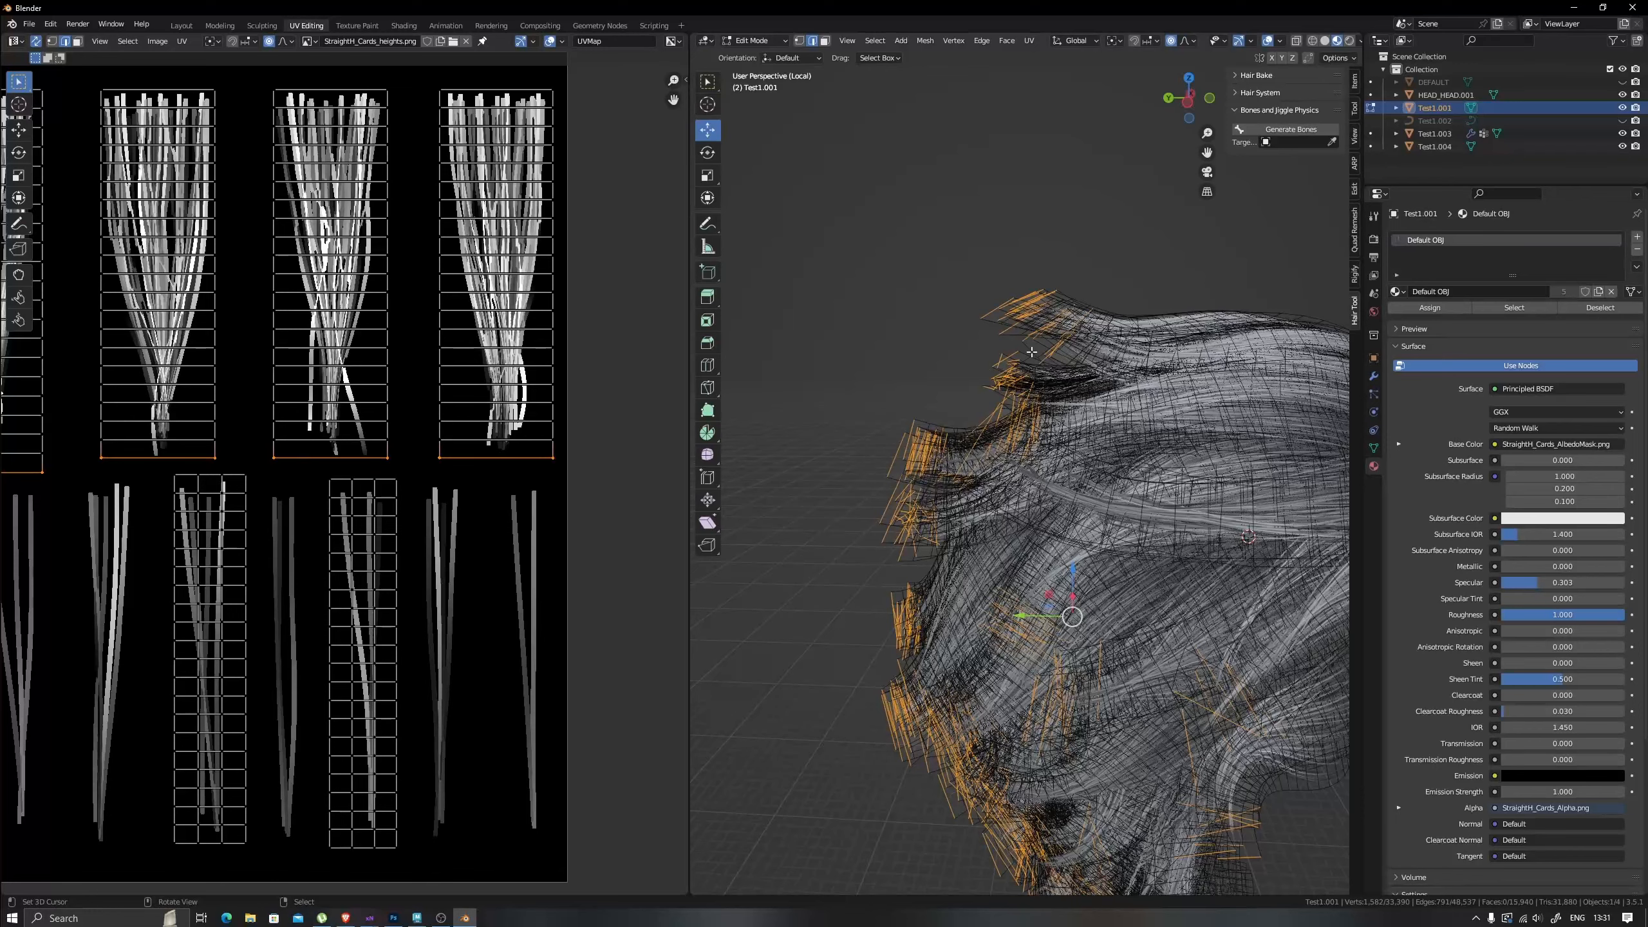
left_click(1064, 346)
key("z")
scroll(1073, 480, "up", 4)
middle_click_drag(1074, 480, 1032, 477)
scroll(338, 468, "down", 2)
mouse_move(1129, 519)
middle_mouse_down()
mouse_move(1050, 523)
mouse_move(1172, 531)
middle_mouse_up()
key("c")
left_click(1122, 545)
scroll(1119, 539, "down", 3)
key("c")
left_click(1103, 523)
scroll(1104, 522, "down", 3)
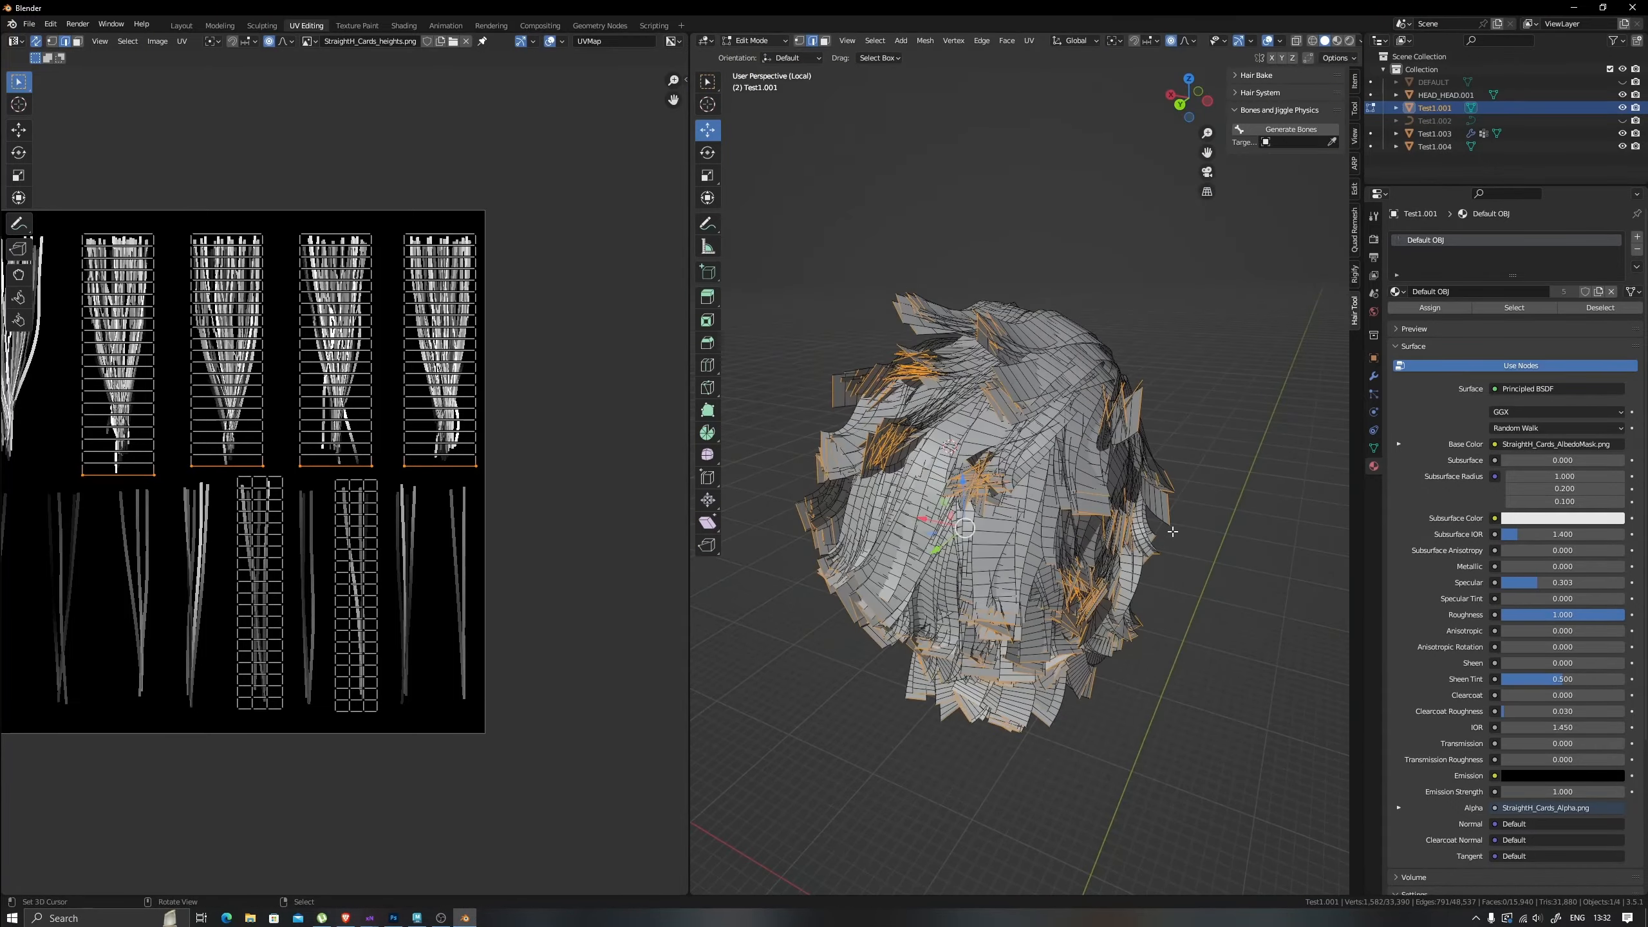
Check the hair in Object Mode, reselect the four dense cards' bottom edges in the UV layout, and scale them in the viewport.
scroll(1165, 532, "up", 2)
middle_click_drag(1019, 545, 976, 493)
scroll(1136, 514, "down", 1)
key("alt+a")
key("Tab")
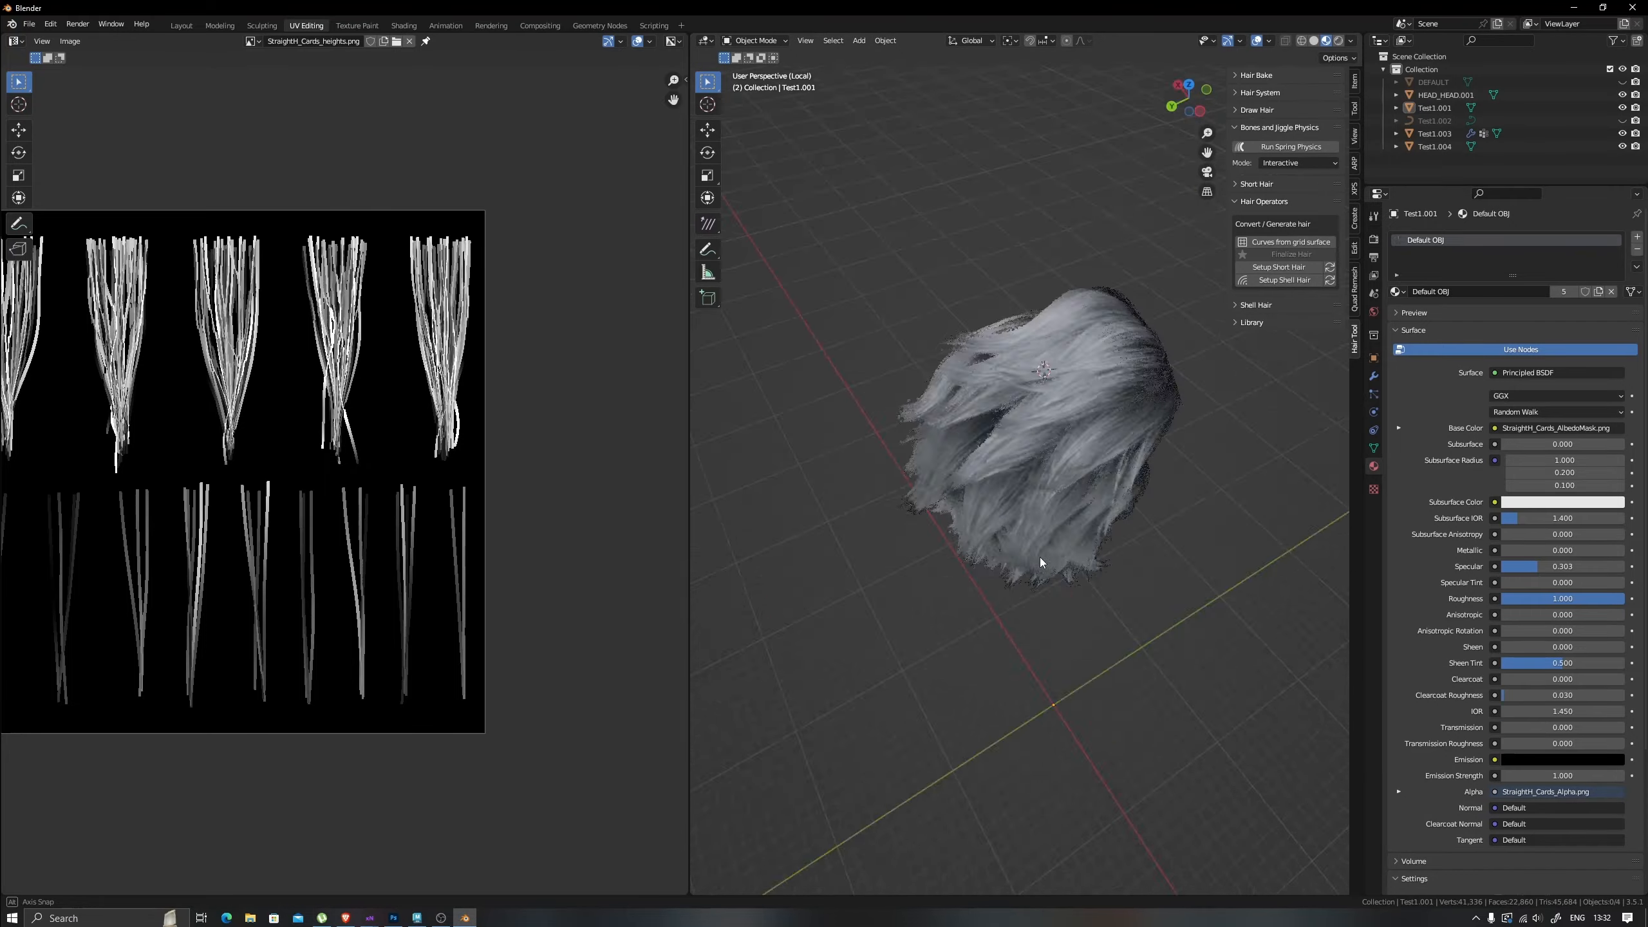
middle_click_drag(1010, 549, 1149, 544)
key("Tab")
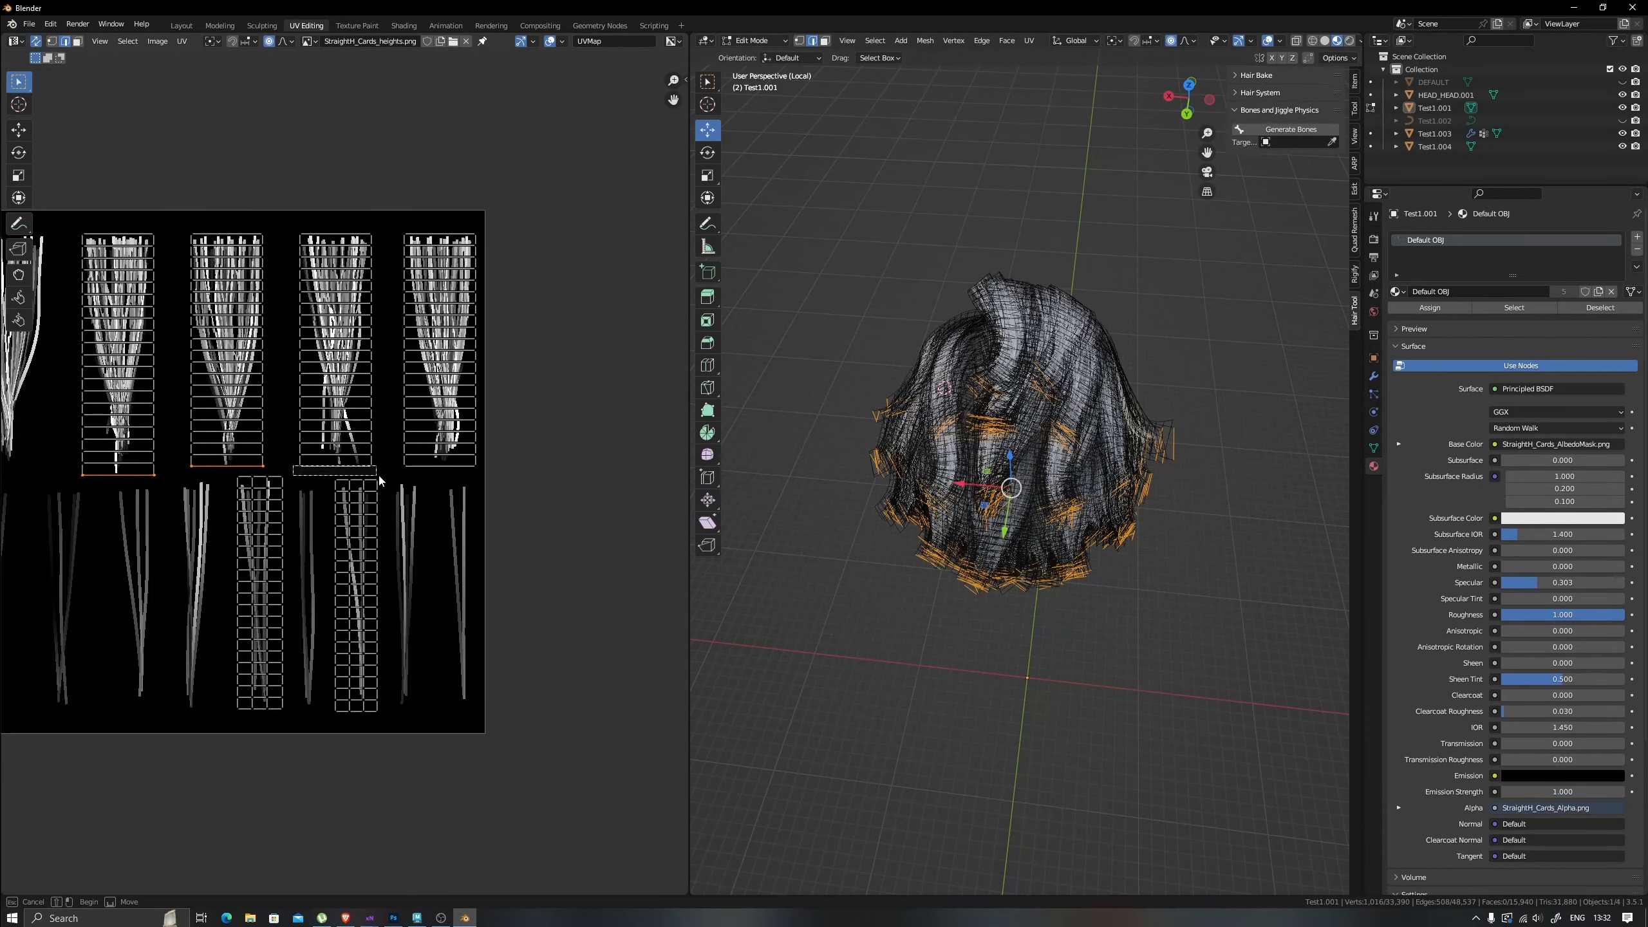
left_click_drag(399, 463, 485, 475, "shift")
scroll(1039, 441, "up", 1)
key("s")
mouse_move(1090, 448)
middle_mouse_down()
mouse_move(1038, 442)
mouse_move(1048, 412)
middle_mouse_up()
left_click(1064, 435)
scroll(1072, 428, "up", 3)
key("z")
key("s")
key("y")
right_click(1054, 390)
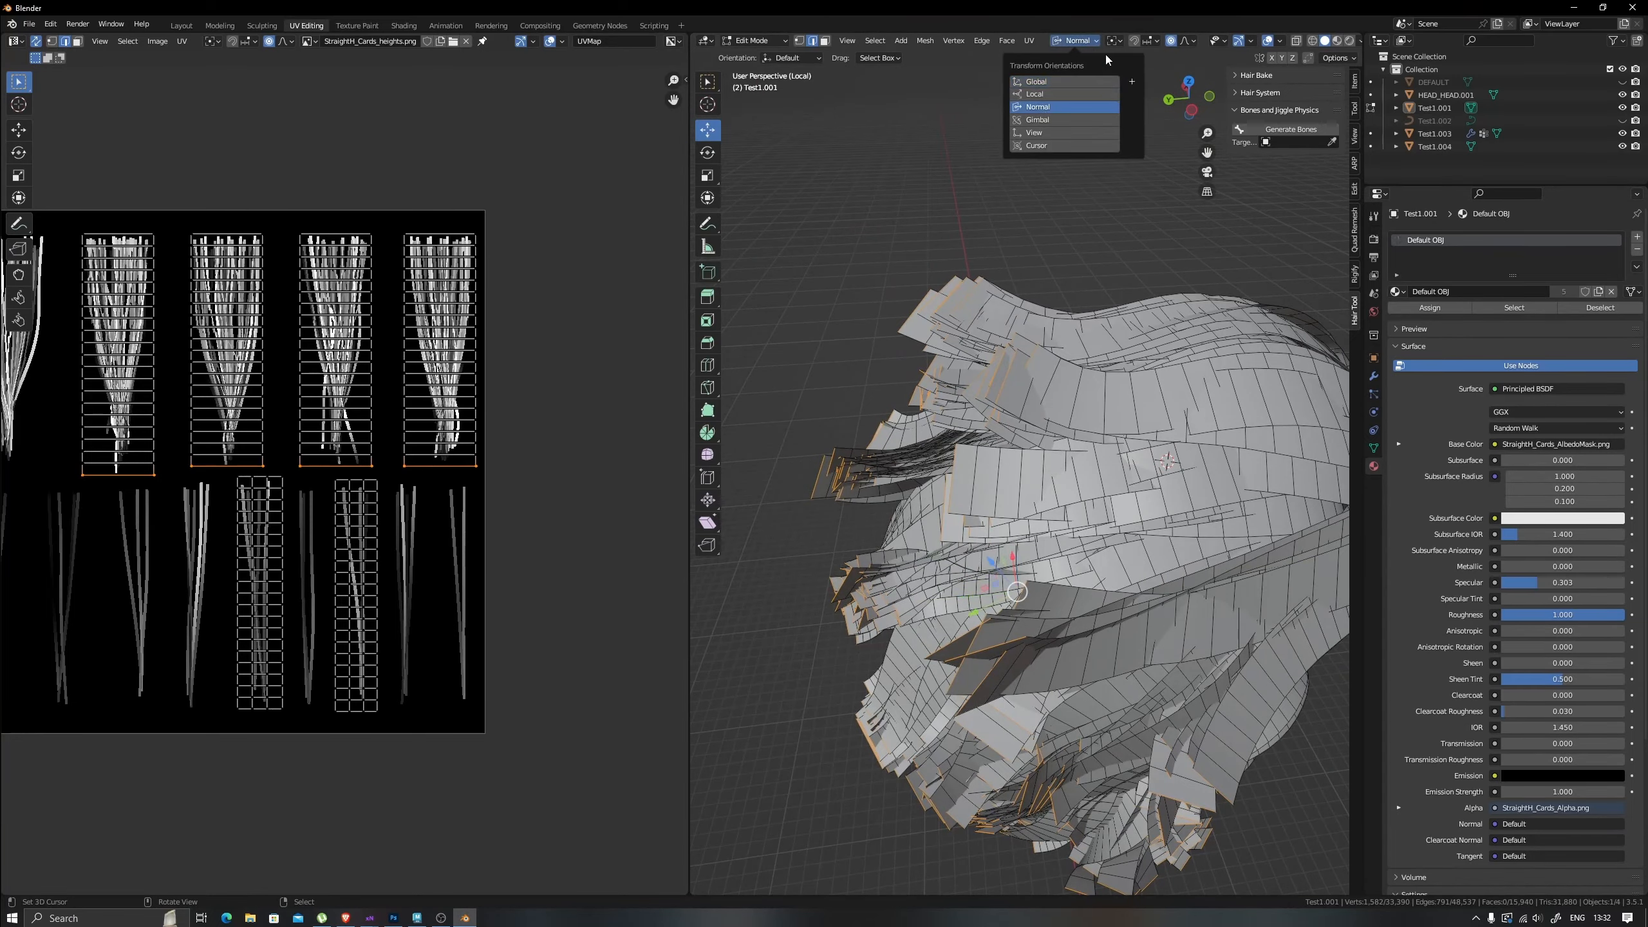
Try moving the dense card tips along their normal Z axis with proportional editing, and undo the moves.
key("g")
key("z")
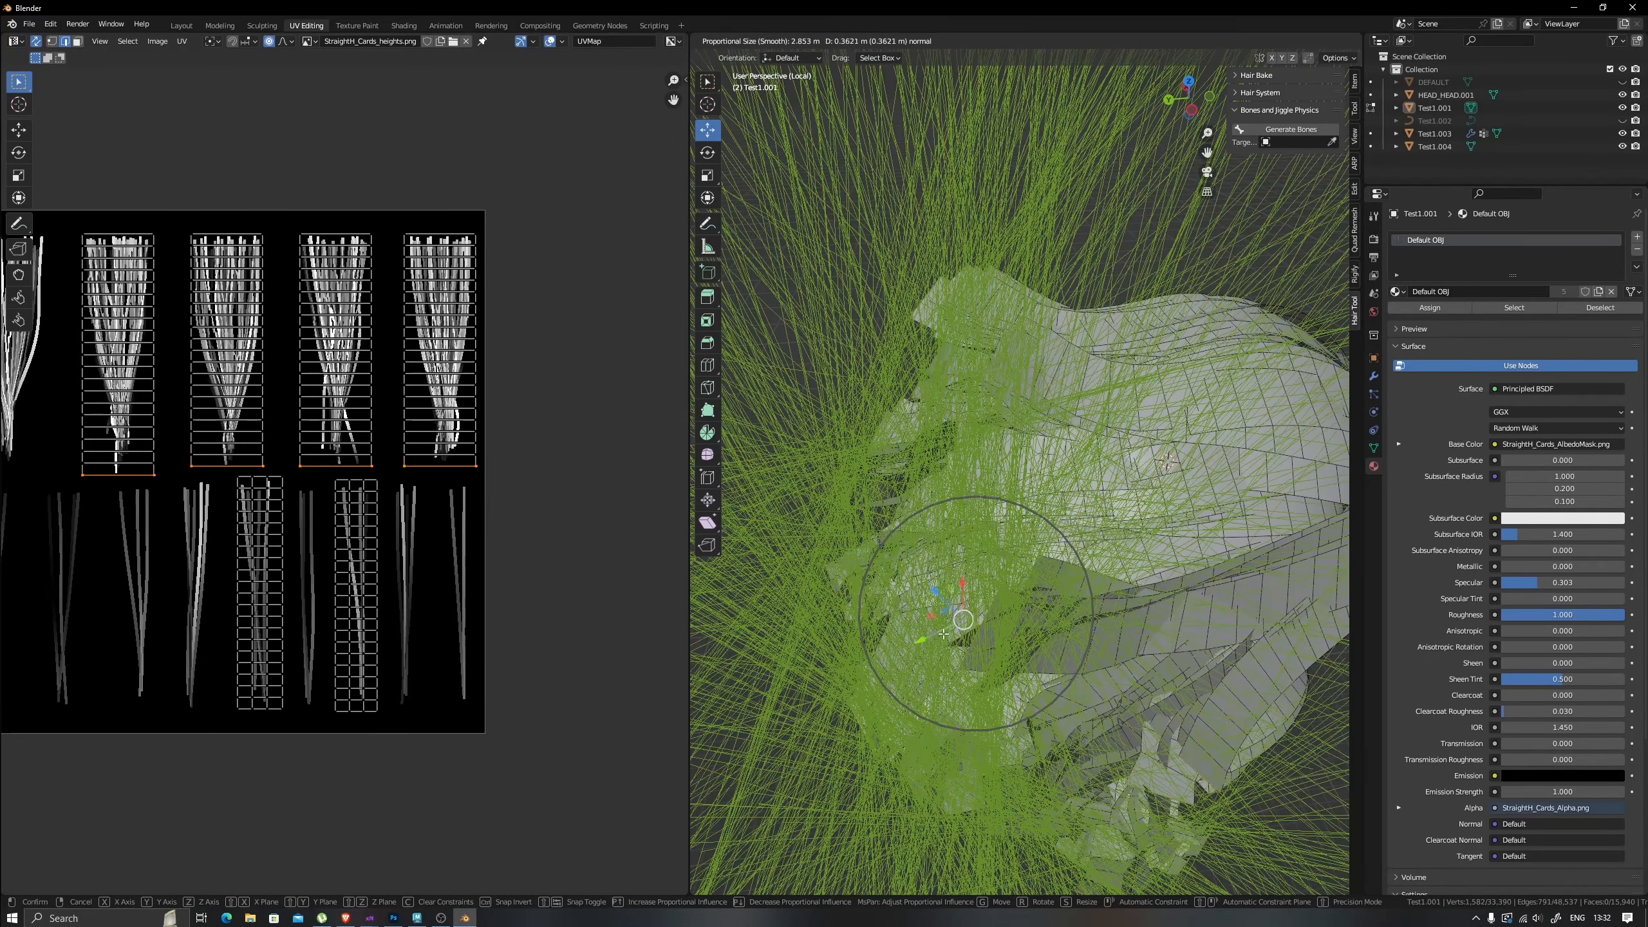
left_click_drag(943, 634, 949, 631)
middle_click_drag(949, 631, 1012, 623)
left_click_drag(954, 594, 947, 579)
scroll(973, 552, "down", 4)
middle_click_drag(973, 552, 1032, 552)
left_click_drag(1008, 525, 1014, 530)
middle_click_drag(1014, 530, 941, 422)
scroll(940, 422, "up", 3)
key("ctrl+z")
key("ctrl+z")
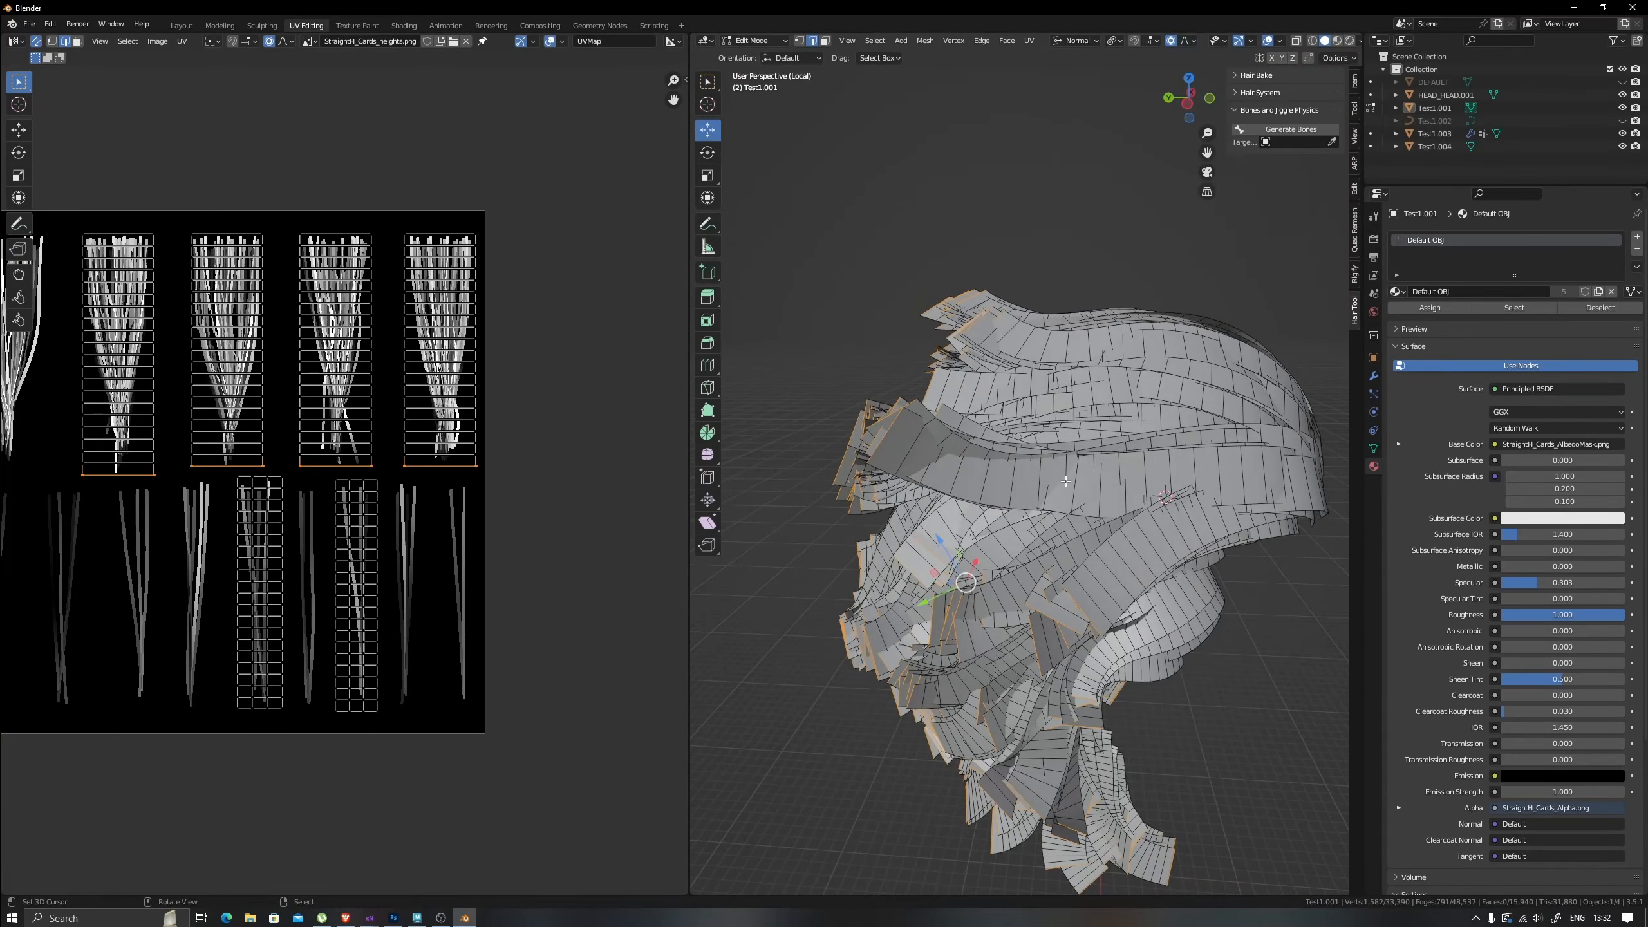
Examine the shaded hair cards from the side and back in Object Mode.
key("g")
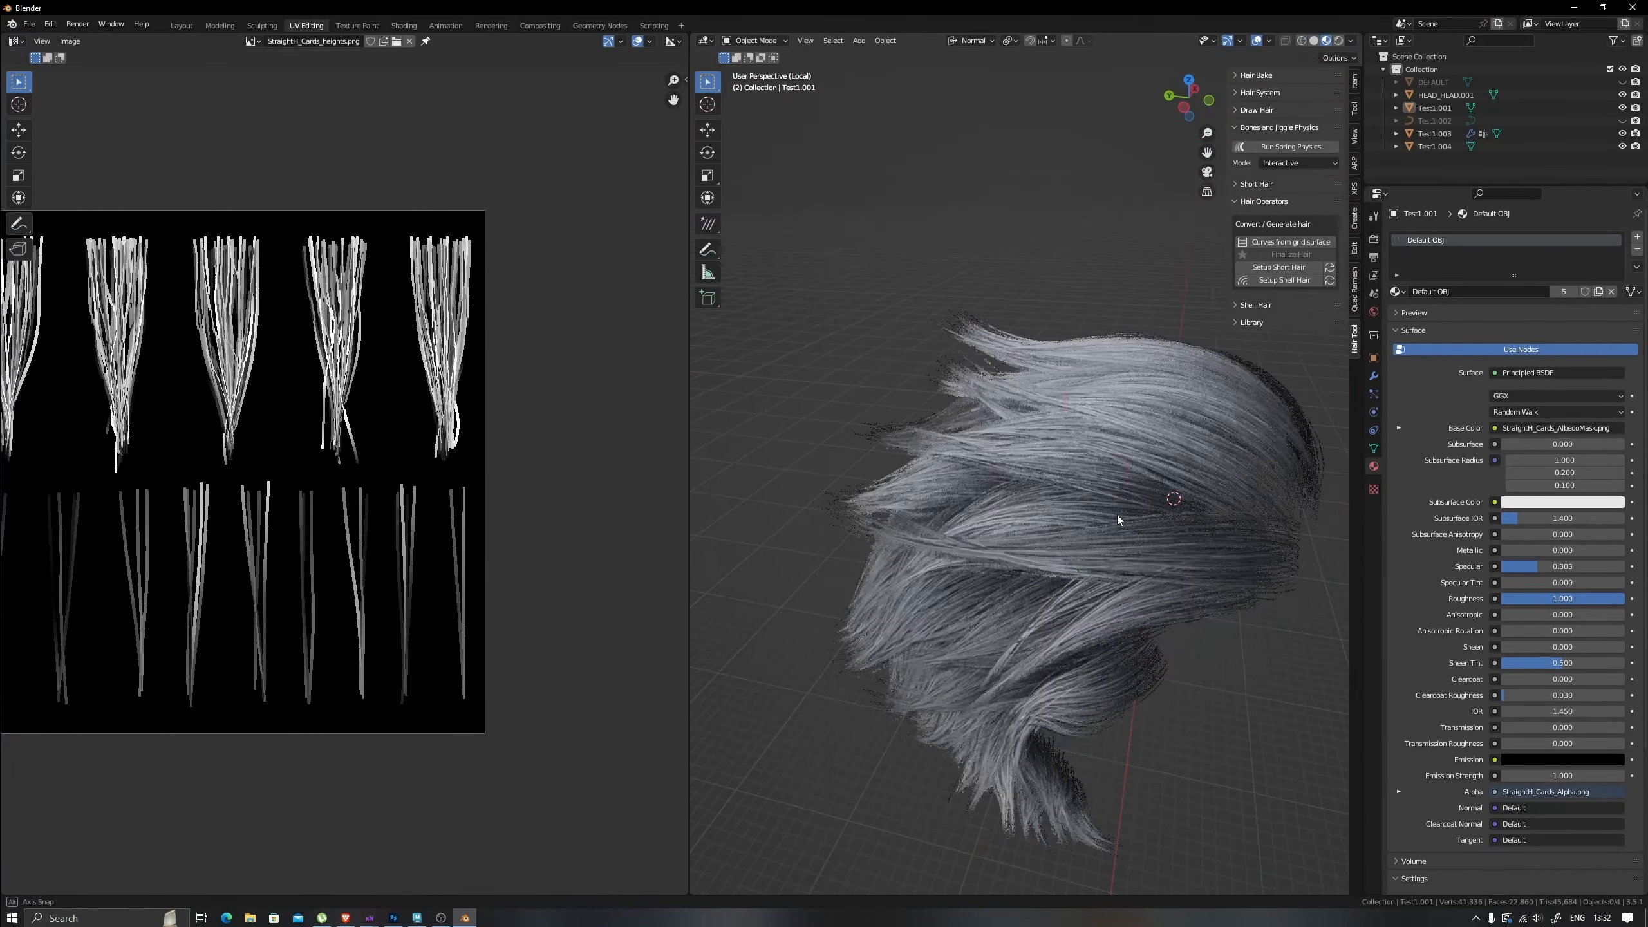
scroll(942, 497, "down", 2)
mouse_move(1117, 515)
middle_mouse_down()
mouse_move(942, 497)
mouse_move(997, 534)
mouse_move(1040, 529)
mouse_move(1076, 560)
mouse_move(1047, 546)
mouse_move(1076, 493)
middle_mouse_up()
scroll(998, 534, "up", 2)
scroll(999, 548, "up", 4)
scroll(1047, 546, "down", 5)
right_click(1076, 493)
key("z")
mouse_move(1166, 426)
middle_mouse_down()
mouse_move(1046, 467)
mouse_move(1200, 514)
mouse_move(996, 542)
middle_mouse_up()
Leave local view and show the full head with all hair layers in solid shading.
key("slash")
key("z")
right_click(997, 542)
key("Tab")
key("z")
key("Tab")
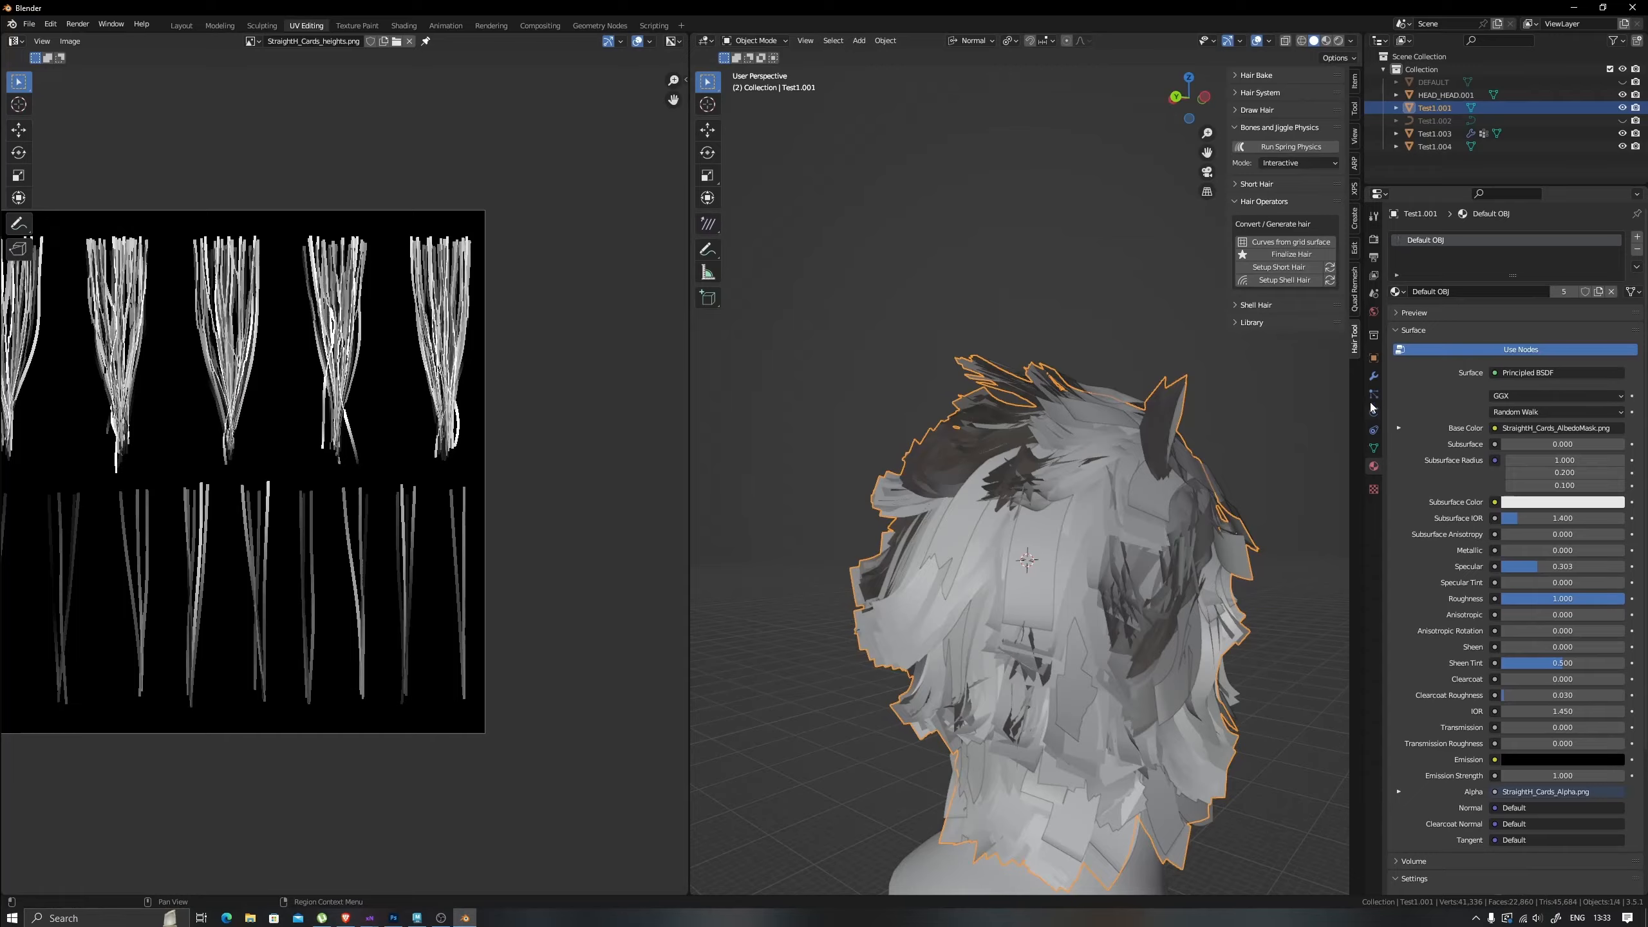
Add a Decimate modifier to the Test1.001 hair cards with a Collapse ratio of 0.2.
left_click(1374, 376)
left_click(1514, 237)
left_click(1420, 330)
mouse_move(1271, 421)
middle_mouse_down()
mouse_move(1162, 446)
mouse_move(1121, 493)
mouse_move(1565, 304)
middle_mouse_up()
scroll(1122, 493, "up", 1)
key("z")
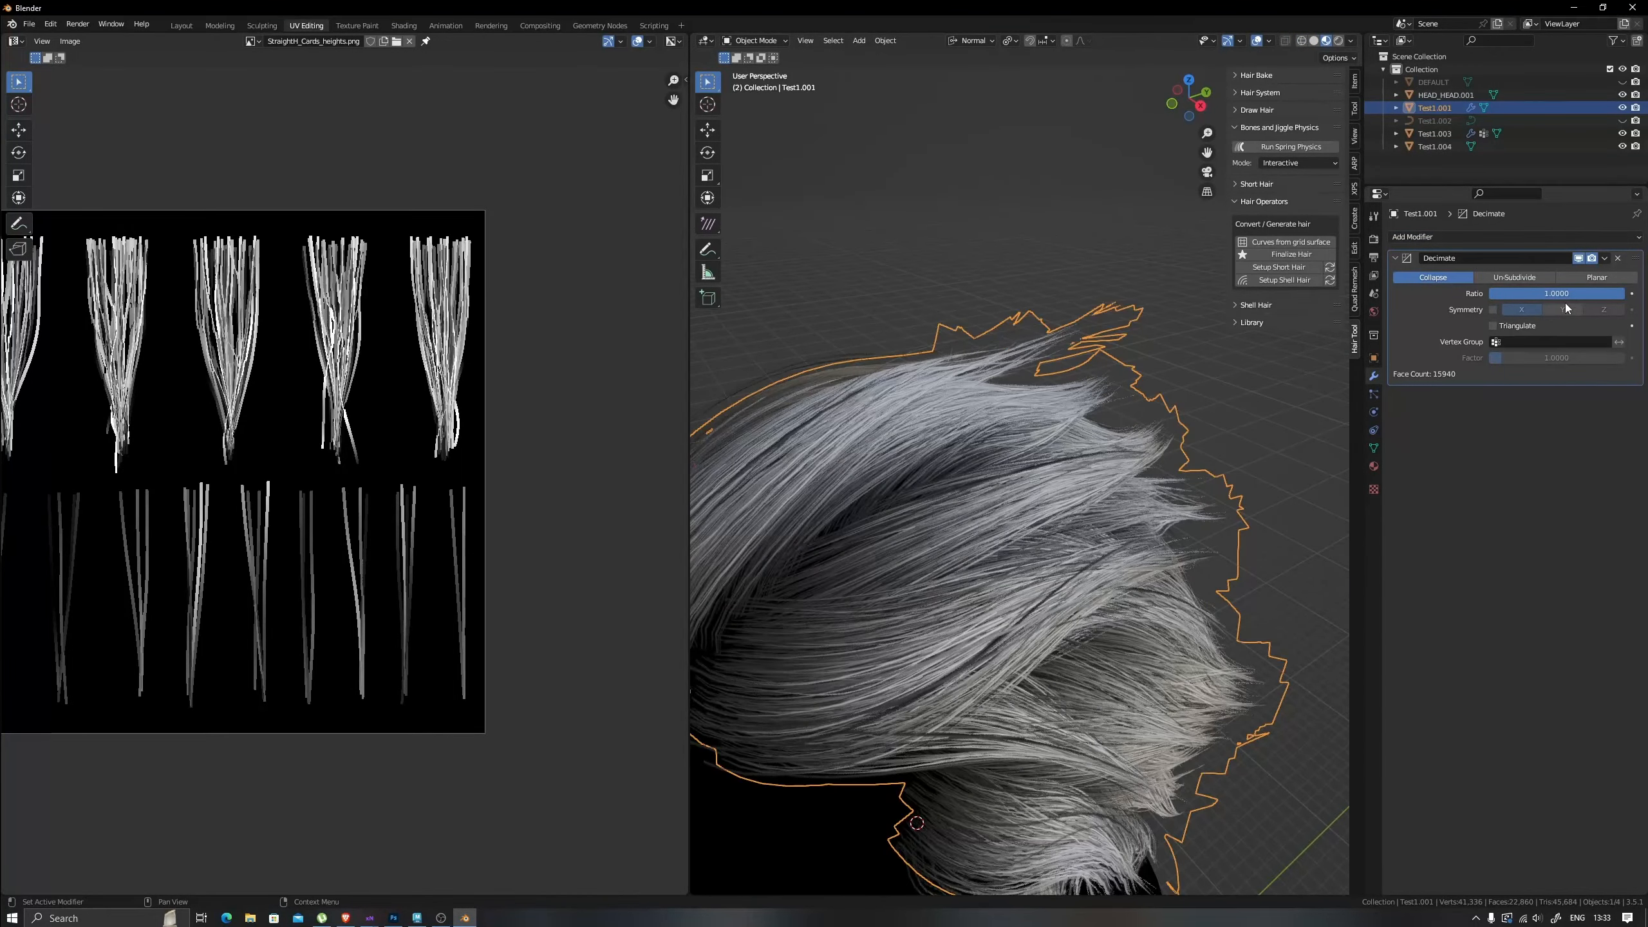
left_click(1566, 294)
type(".2")
key("Return")
Examine the decimated hair from the side and back of the head.
scroll(1015, 452, "down", 3)
middle_click_drag(1015, 453, 1236, 421)
right_click(1238, 421)
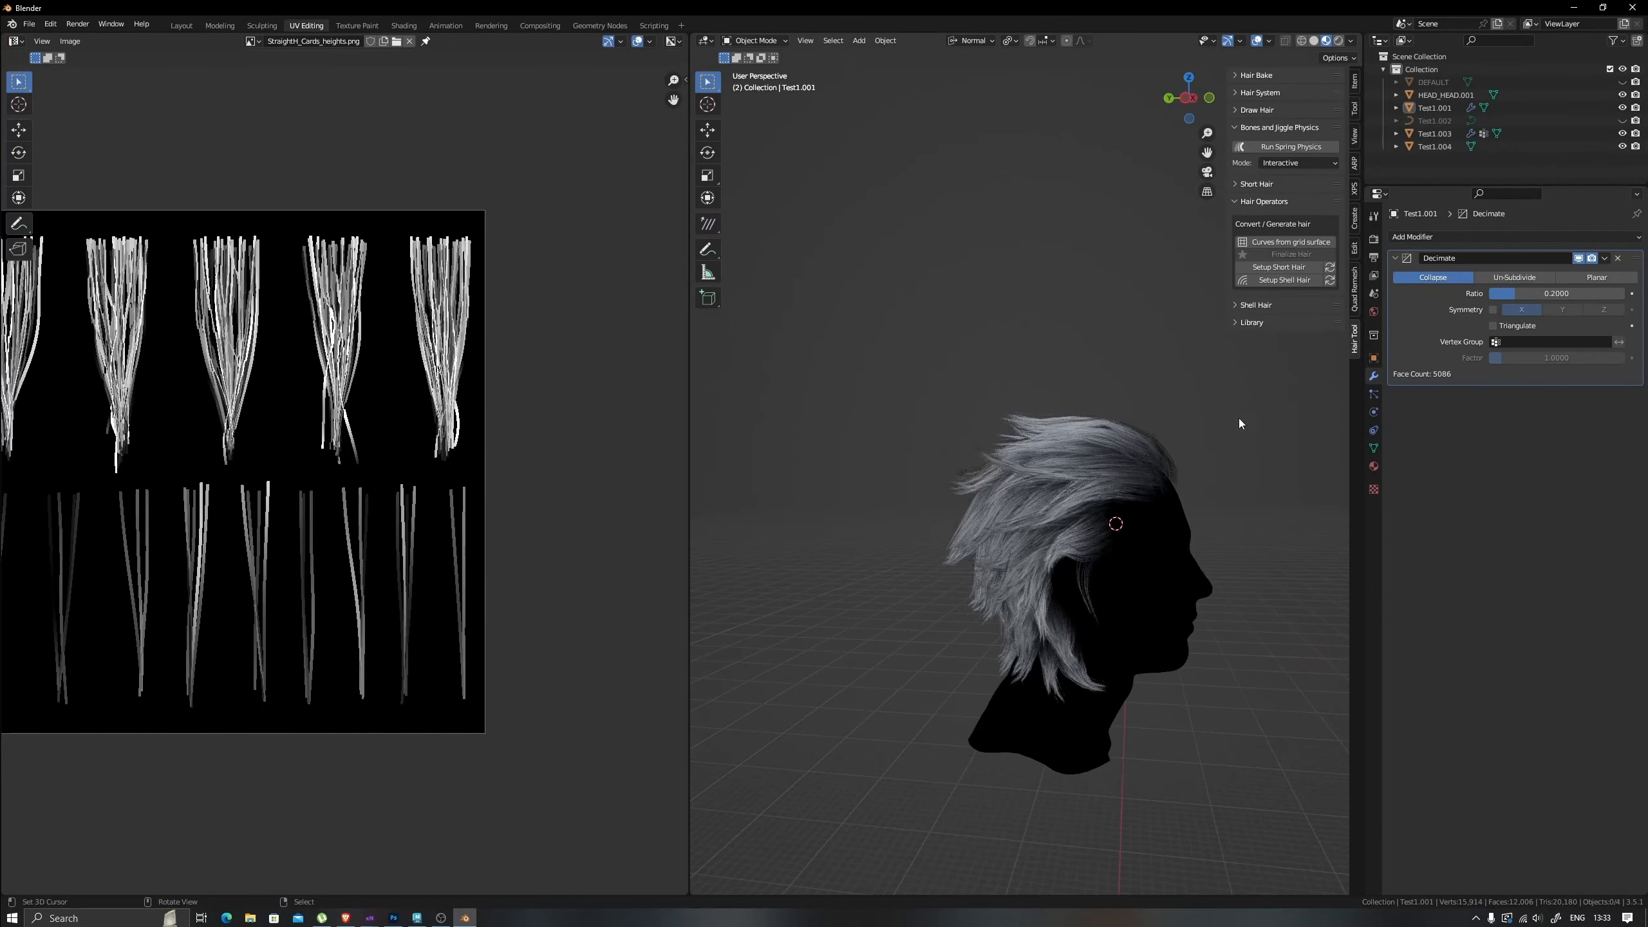
mouse_move(908, 486)
middle_mouse_down()
mouse_move(1018, 508)
mouse_move(1153, 492)
mouse_move(1168, 473)
middle_mouse_up()
scroll(1020, 506, "up", 3)
key("z")
Try the Decimate modifier in Planar mode with a 3° angle limit, isolating Test1.001 with the head.
key("q")
left_click(1139, 503)
left_click(1622, 108)
left_click(1622, 108)
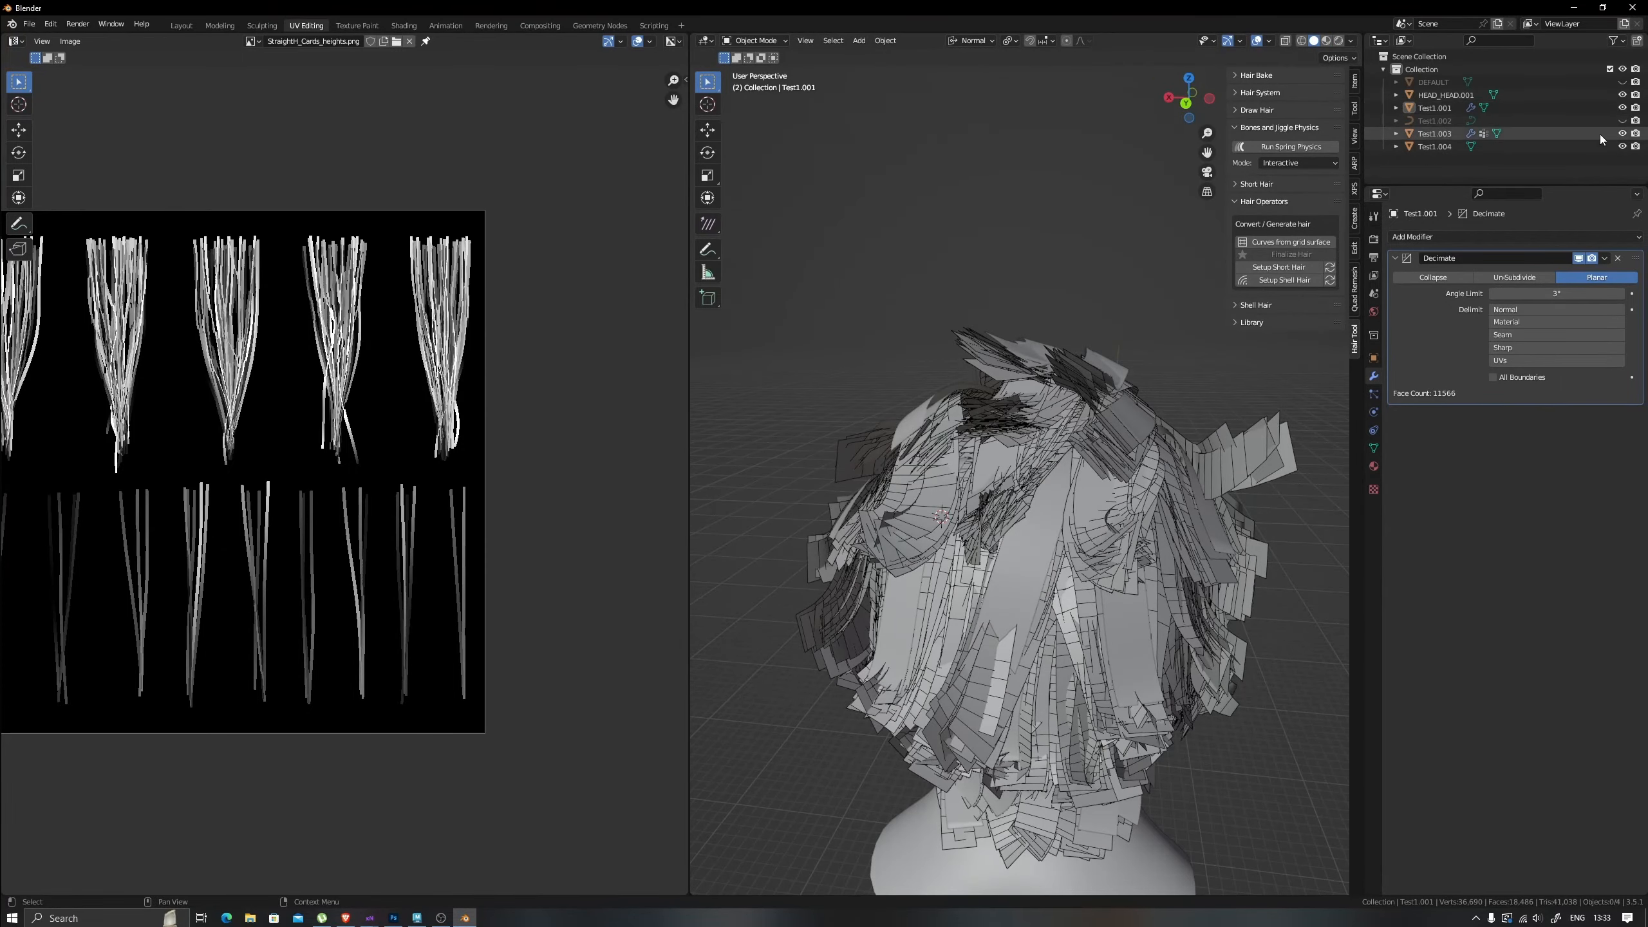
left_click(1137, 448)
middle_click_drag(1137, 448, 1122, 471)
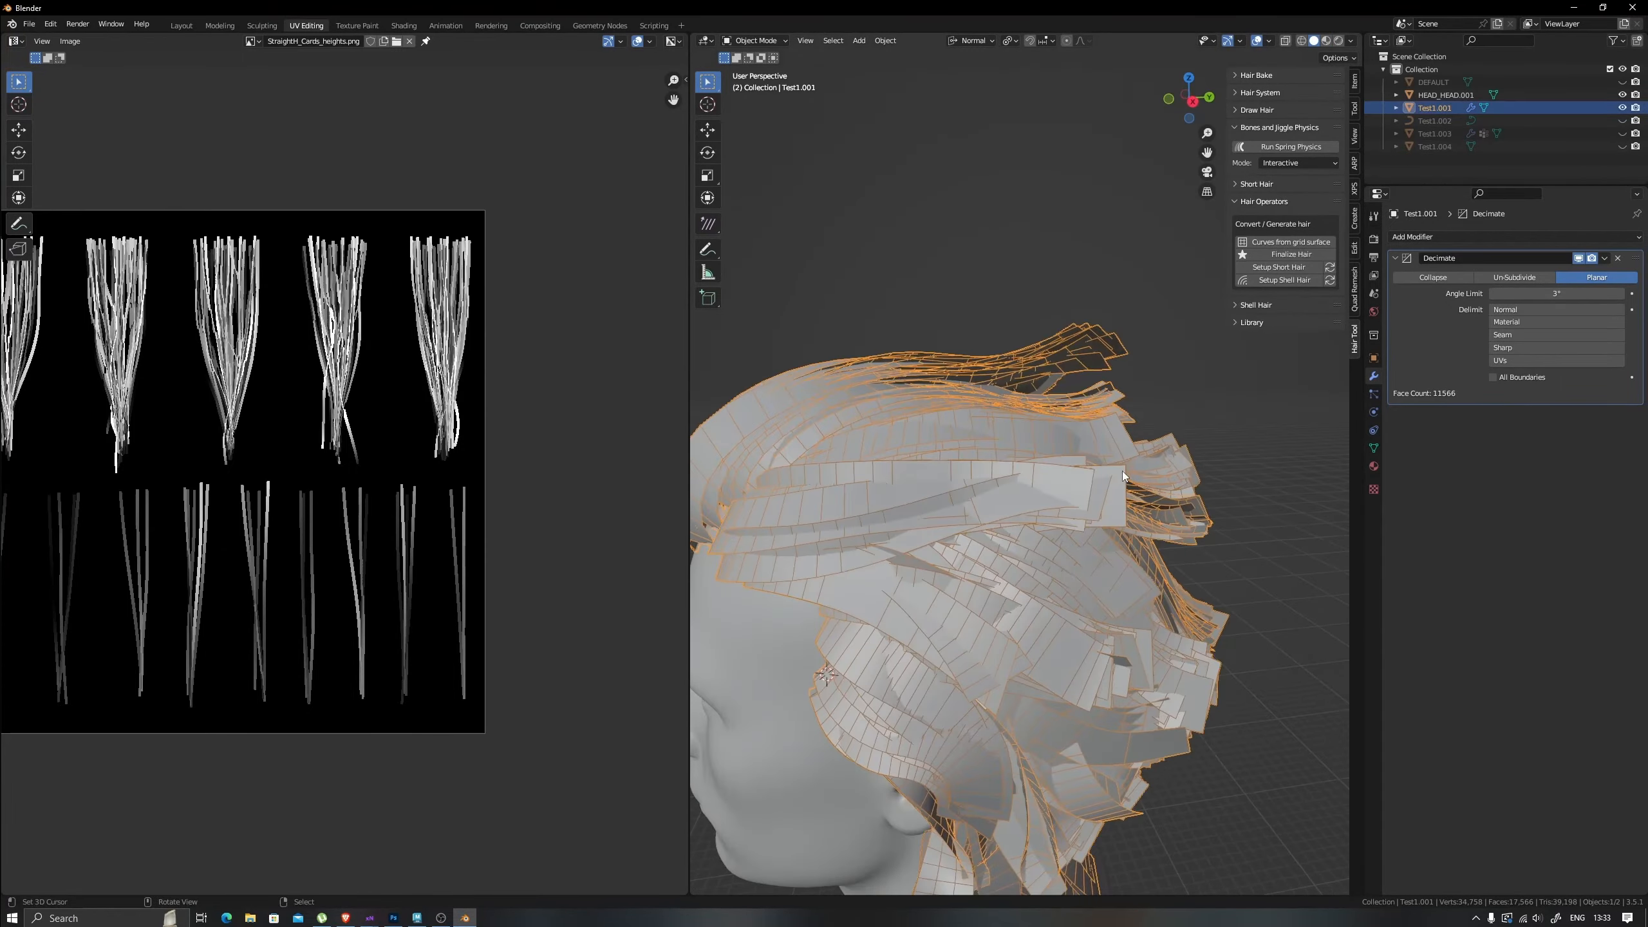
Switch the Decimate modifier back to Collapse, enable Triangulate, and set the ratio to 0.5.
left_click(1468, 277)
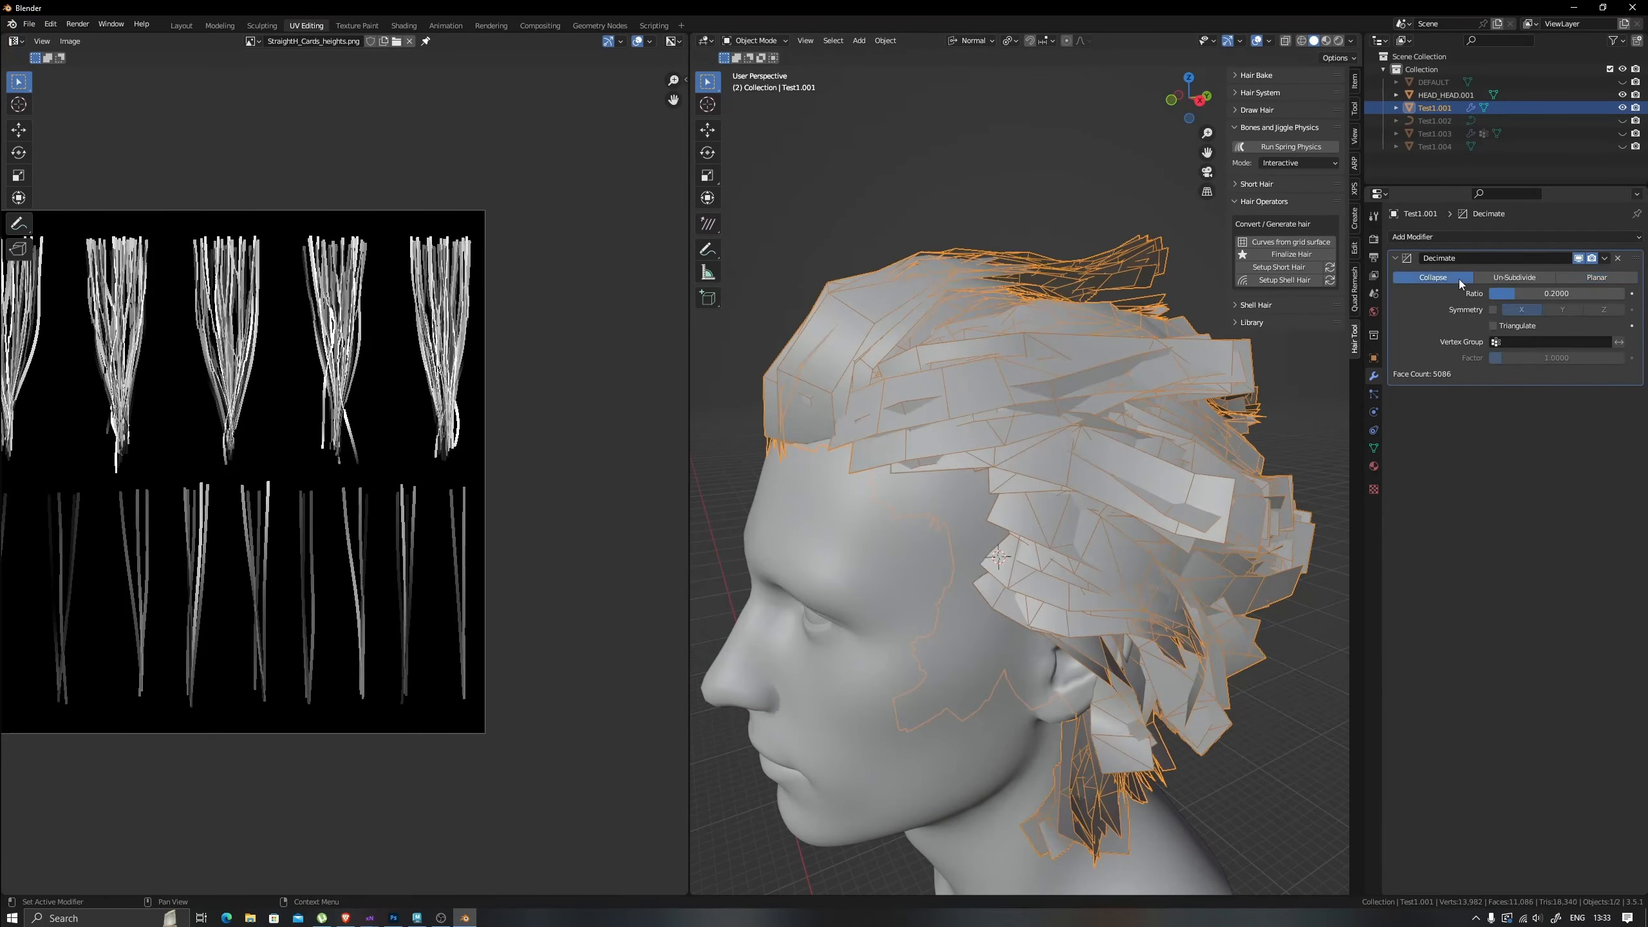
scroll(1056, 401, "down", 3)
middle_click_drag(1064, 409, 1131, 391)
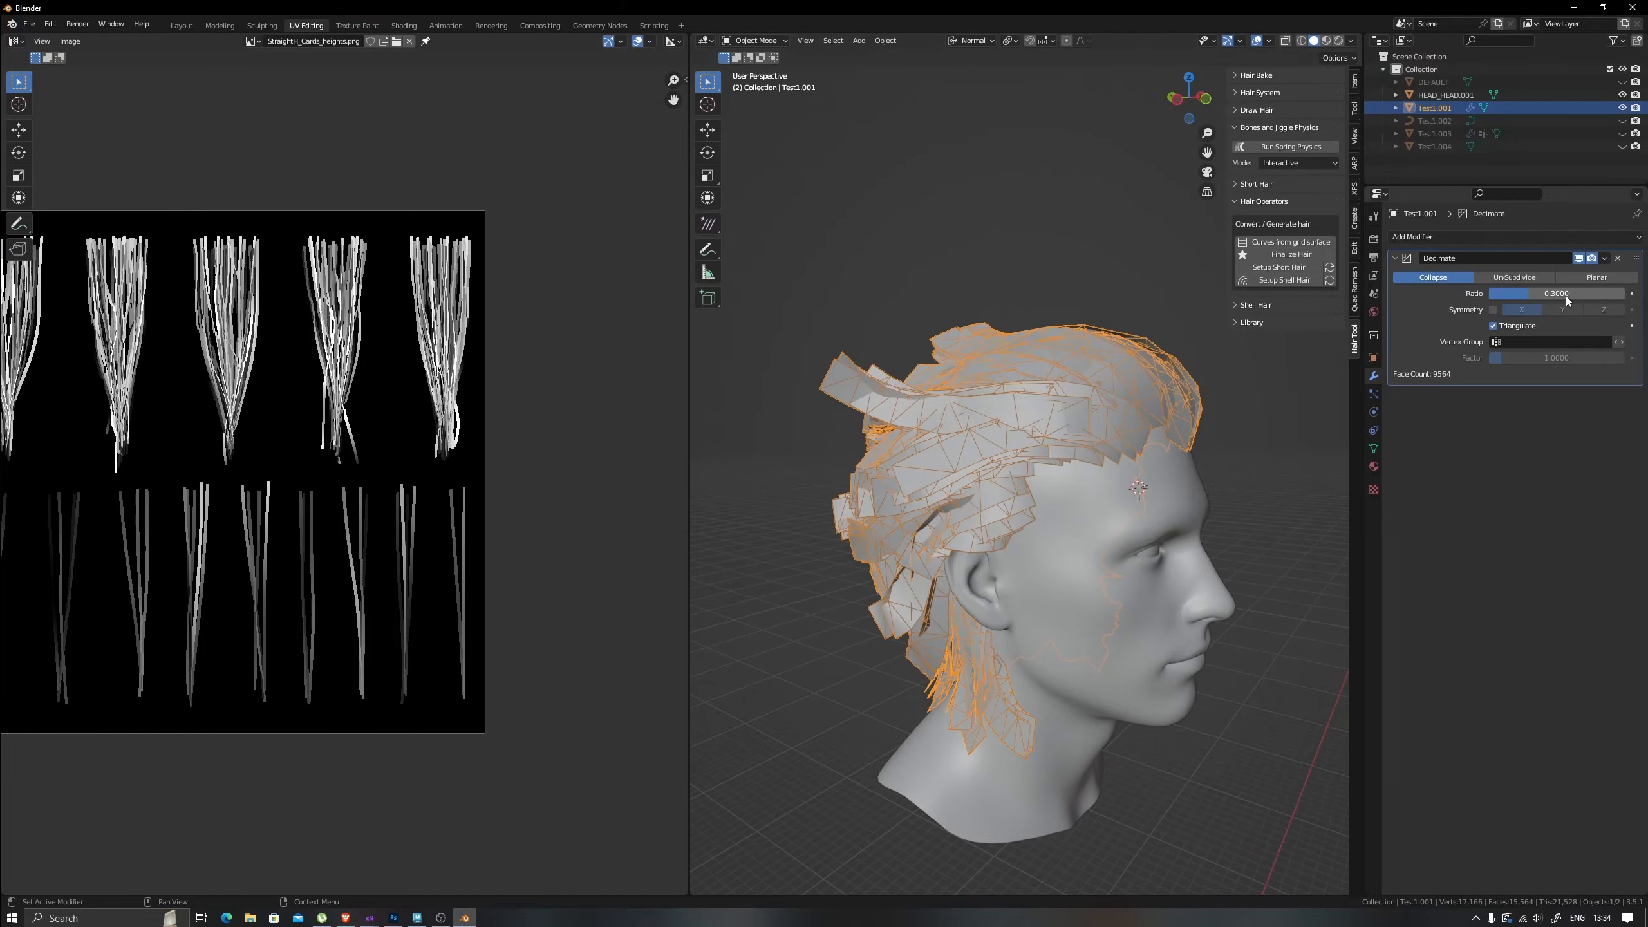
key("z")
left_click(821, 519)
middle_click_drag(837, 507, 1232, 415)
key("Return")
Unhide the Test1.004 and Test1.003 hair layers and check the combined hair around the head.
middle_click_drag(1093, 405, 921, 367)
left_click(1623, 146)
middle_click_drag(1129, 403, 1038, 389)
scroll(1038, 389, "up", 3)
left_click(1623, 134)
middle_click_drag(947, 367, 1040, 371)
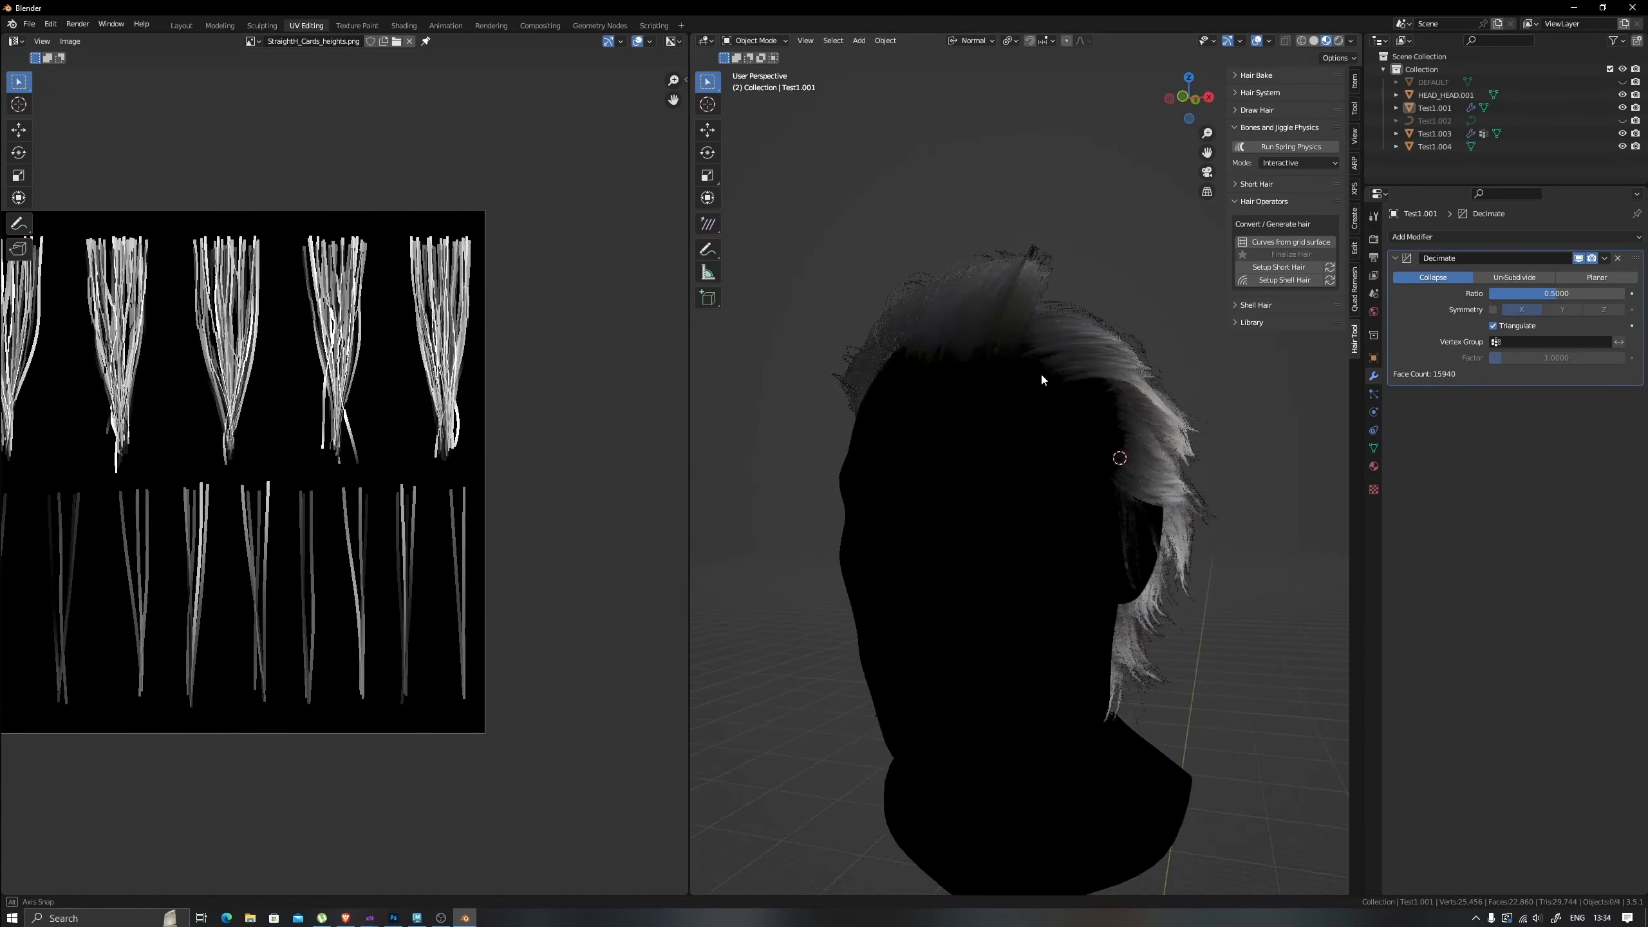
scroll(1154, 437, "down", 3)
middle_click_drag(1153, 437, 1051, 442)
Save the scene as HairCards2.blend in the HairCards_MeshFiles folder.
key("ctrl+s")
left_click(687, 357)
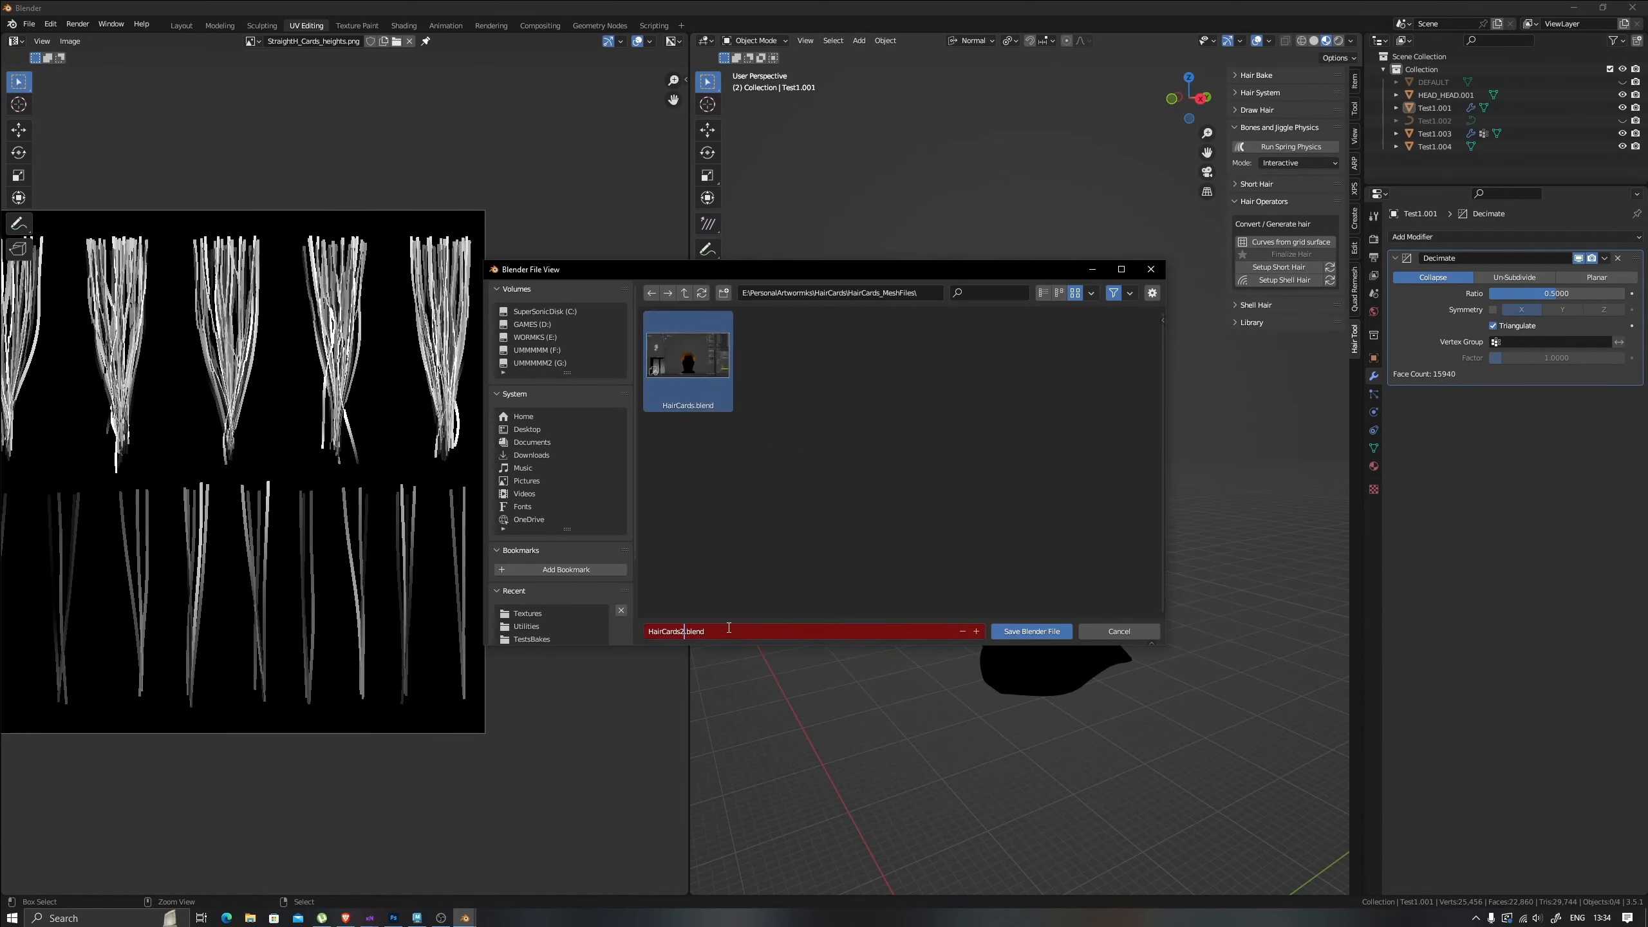
left_click(1032, 631)
In the Shading workspace, insert a ColorRamp node between the albedo mask texture and the Base Color input.
mouse_move(990, 582)
middle_mouse_down()
mouse_move(858, 616)
mouse_move(1112, 586)
mouse_move(1064, 571)
middle_mouse_up()
left_click(403, 25)
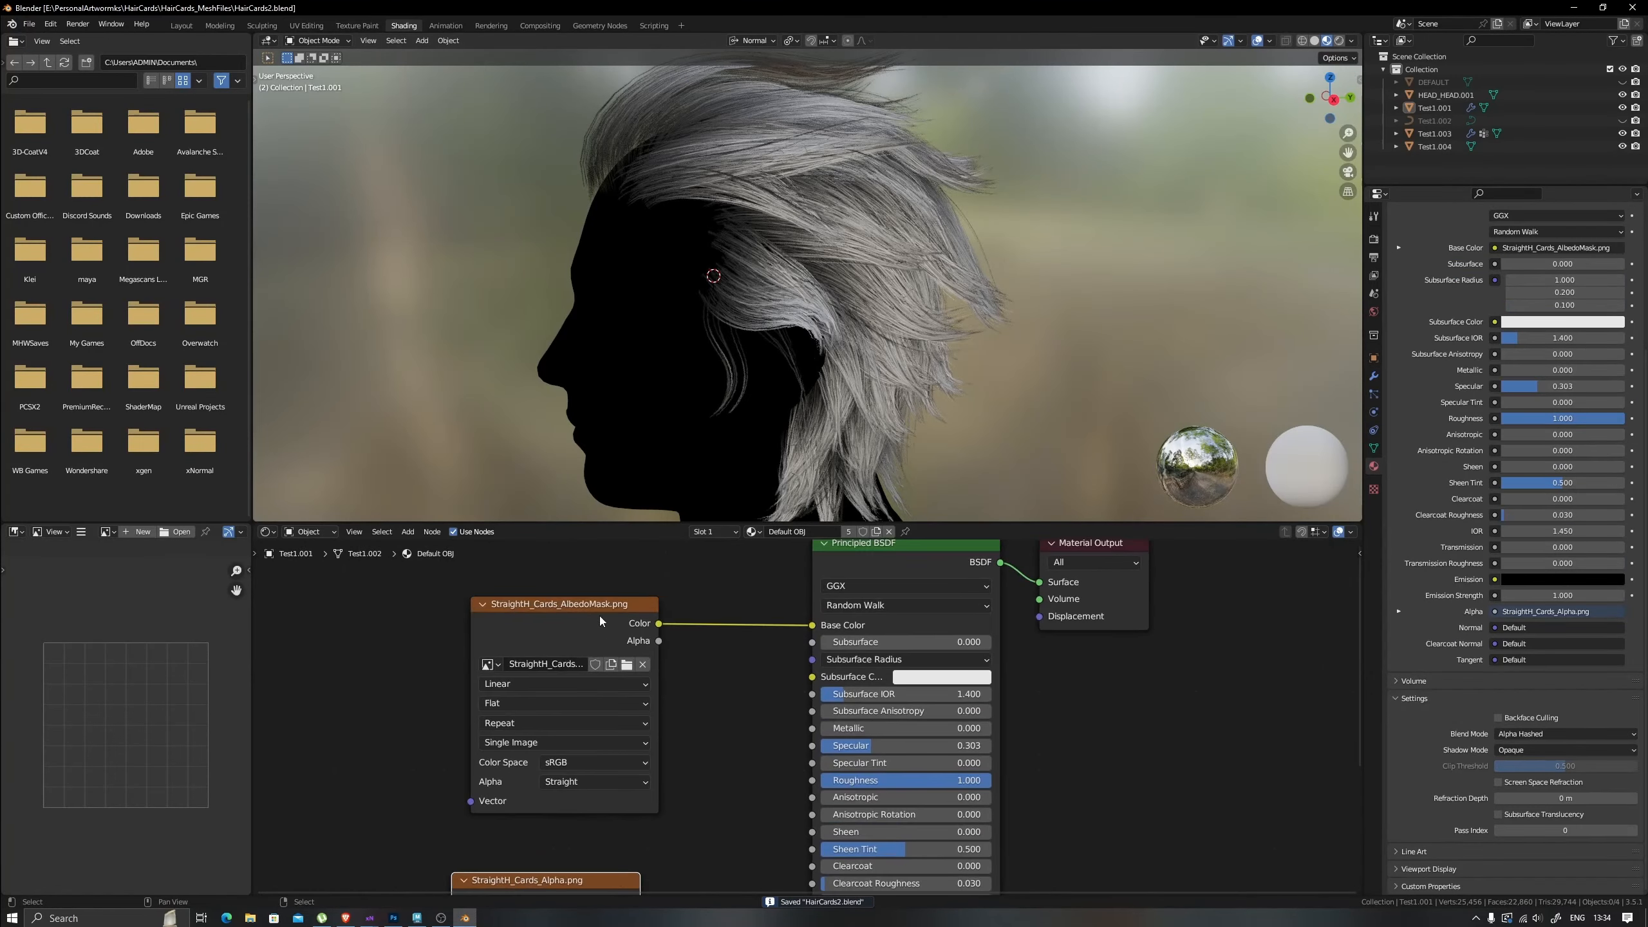
key("shift+a")
left_click(630, 616)
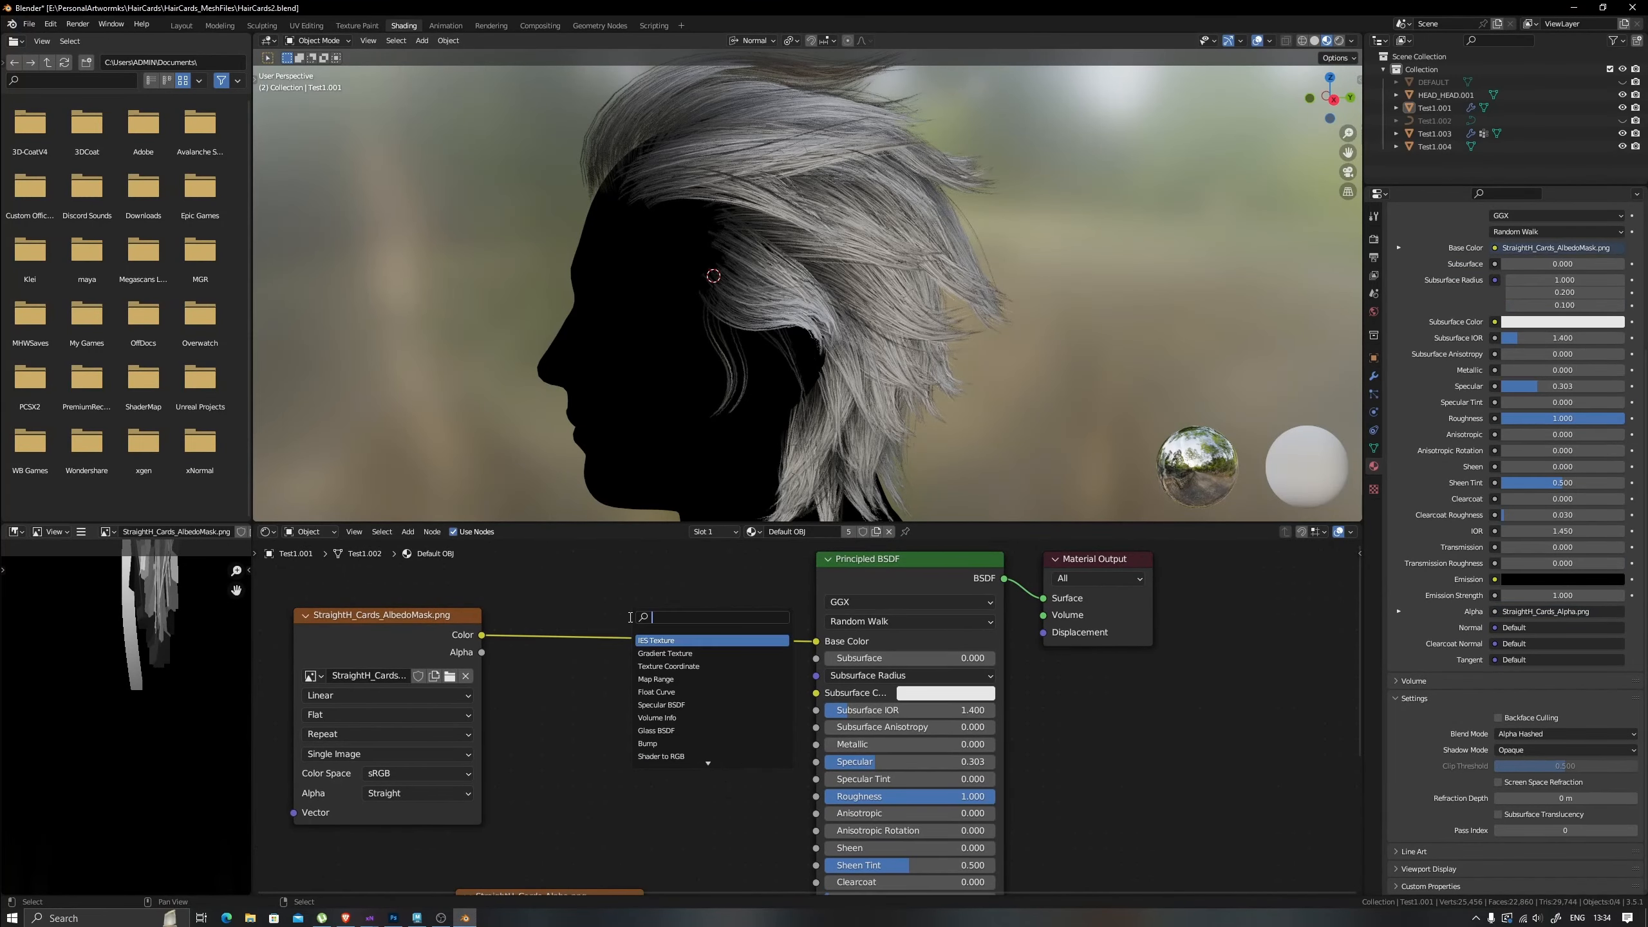
left_click(656, 653)
left_click(737, 610)
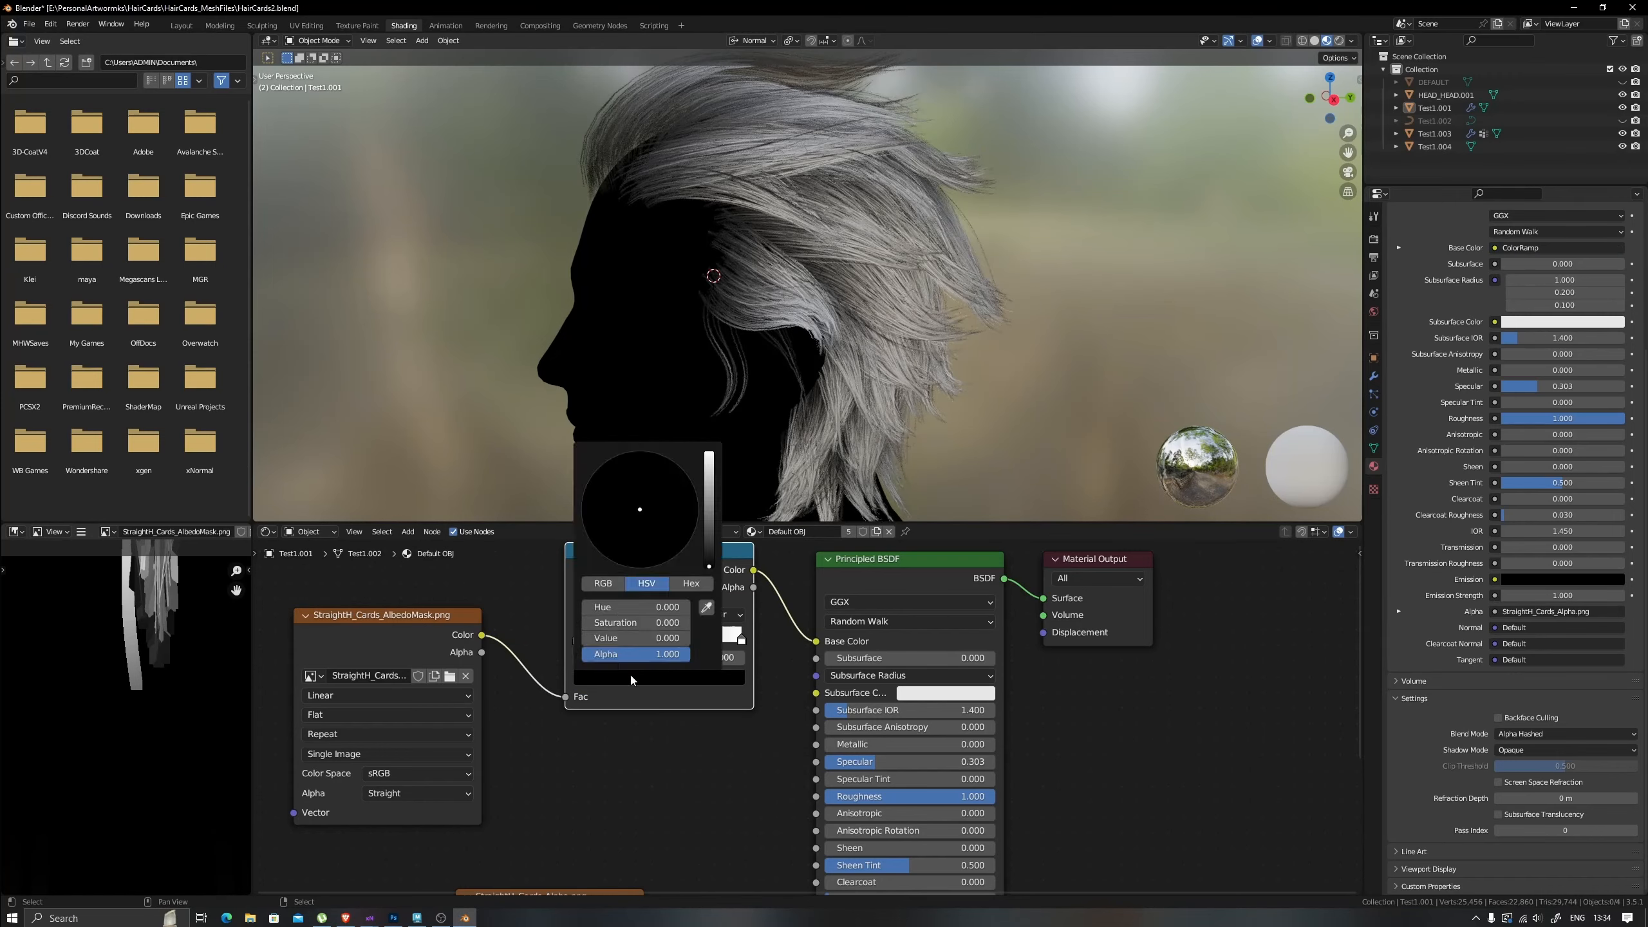
Colour the ramp's dark stop deep red and its light stop orange with hue 0.035, full saturation and full value.
left_click_drag(709, 544, 656, 565)
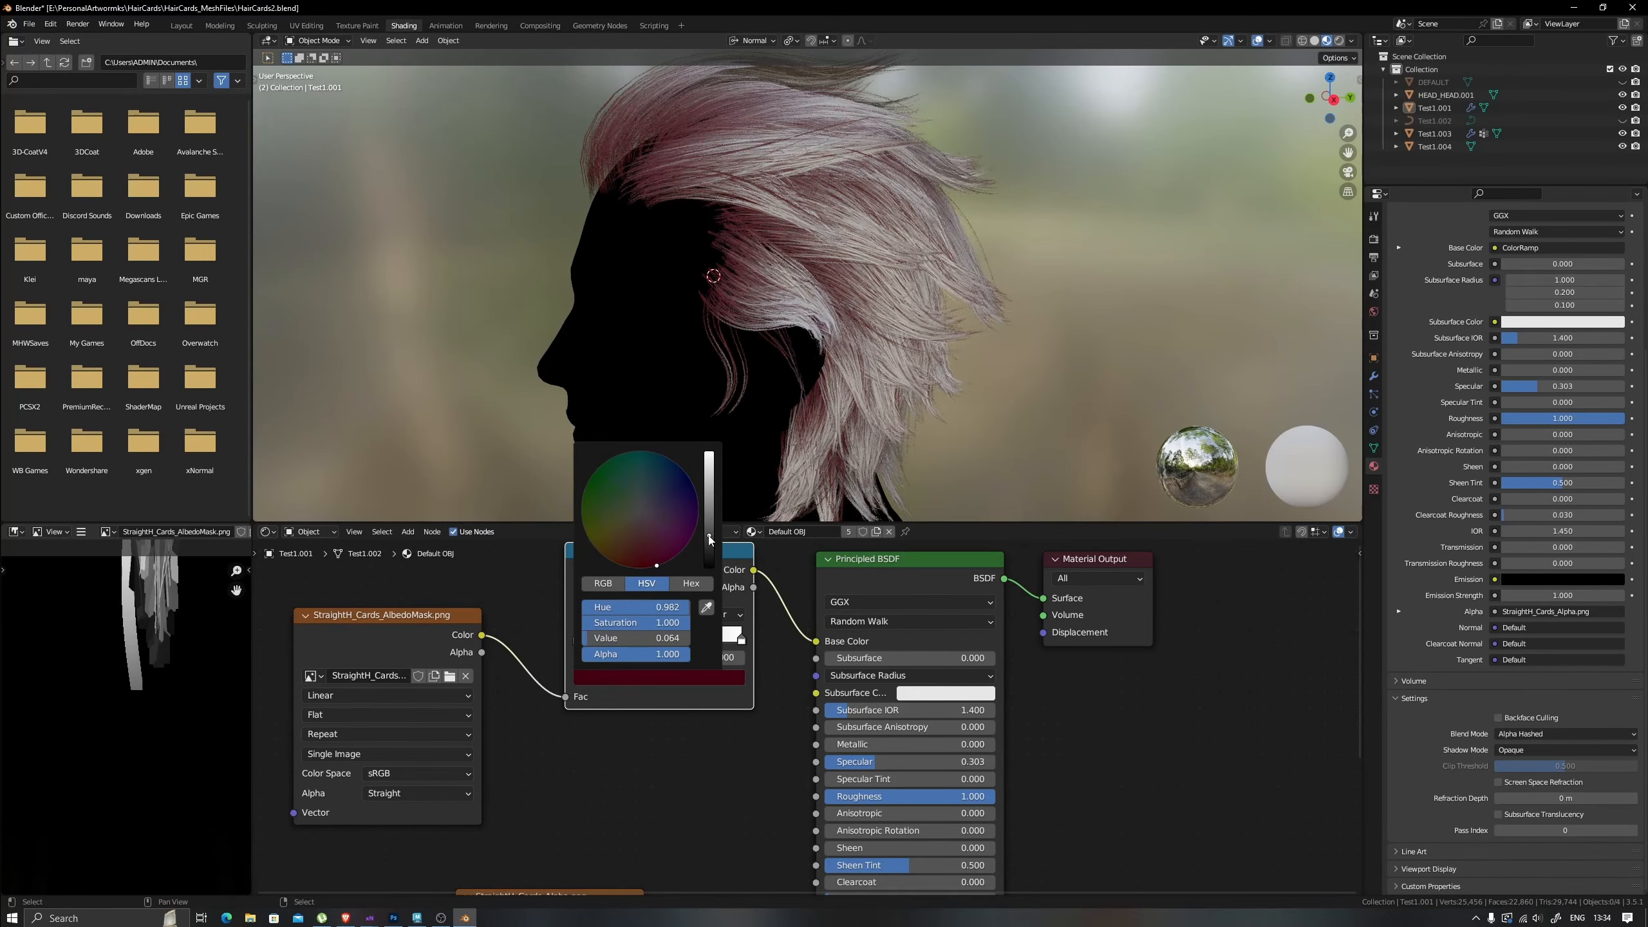
left_click(652, 554)
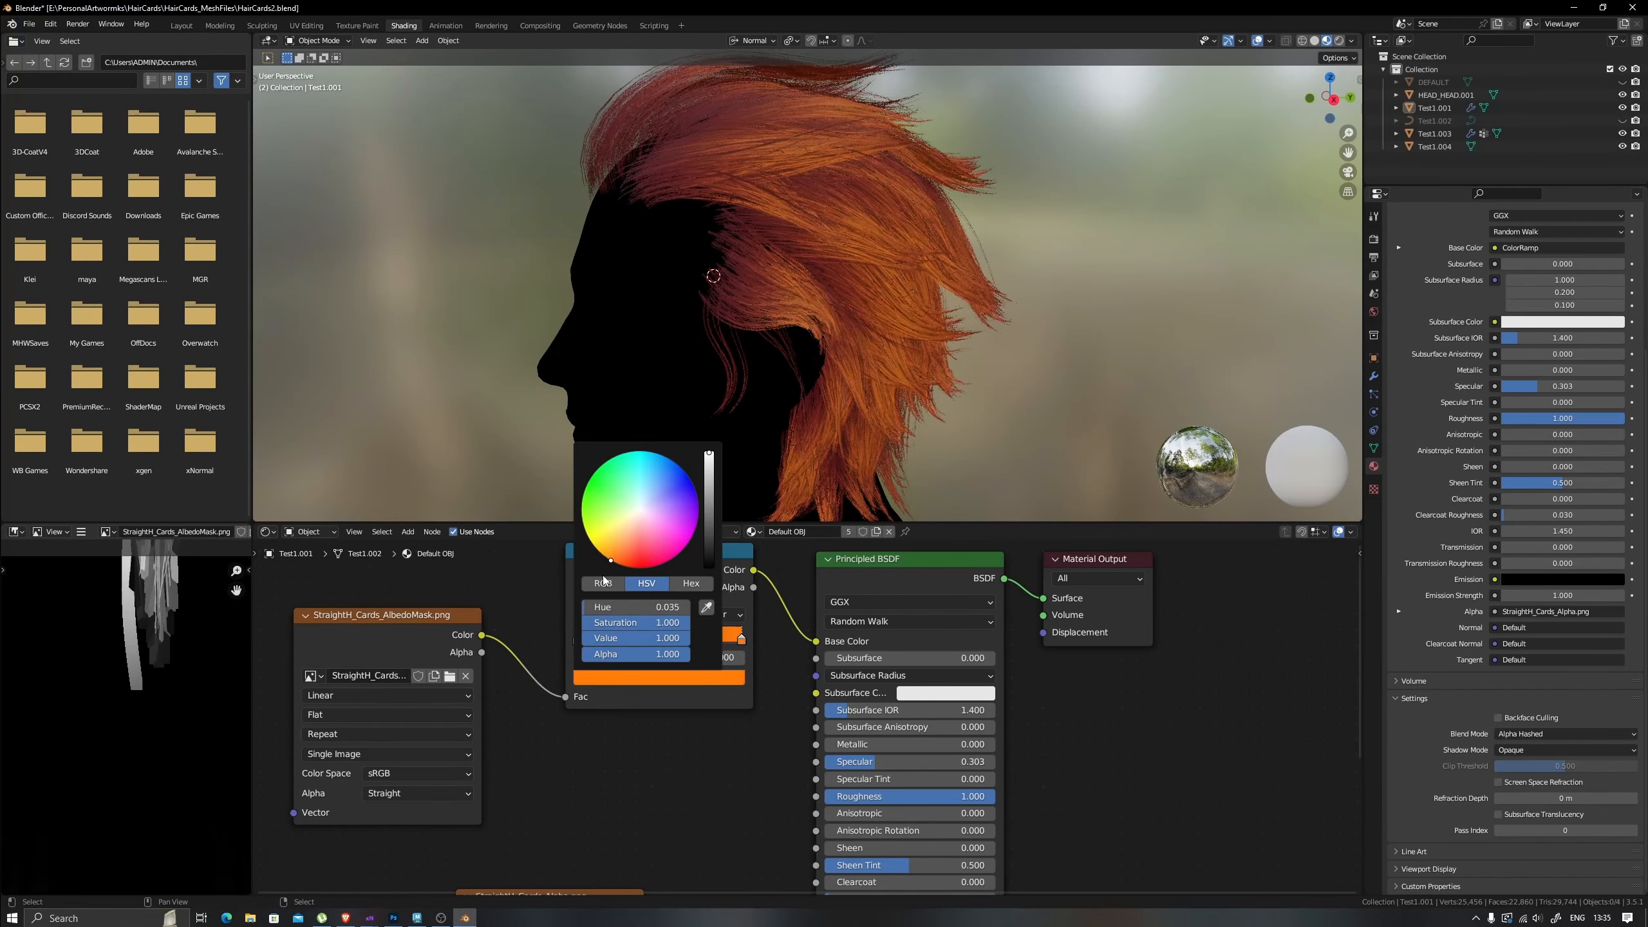
middle_click_drag(681, 421, 937, 359)
scroll(937, 360, "down", 1)
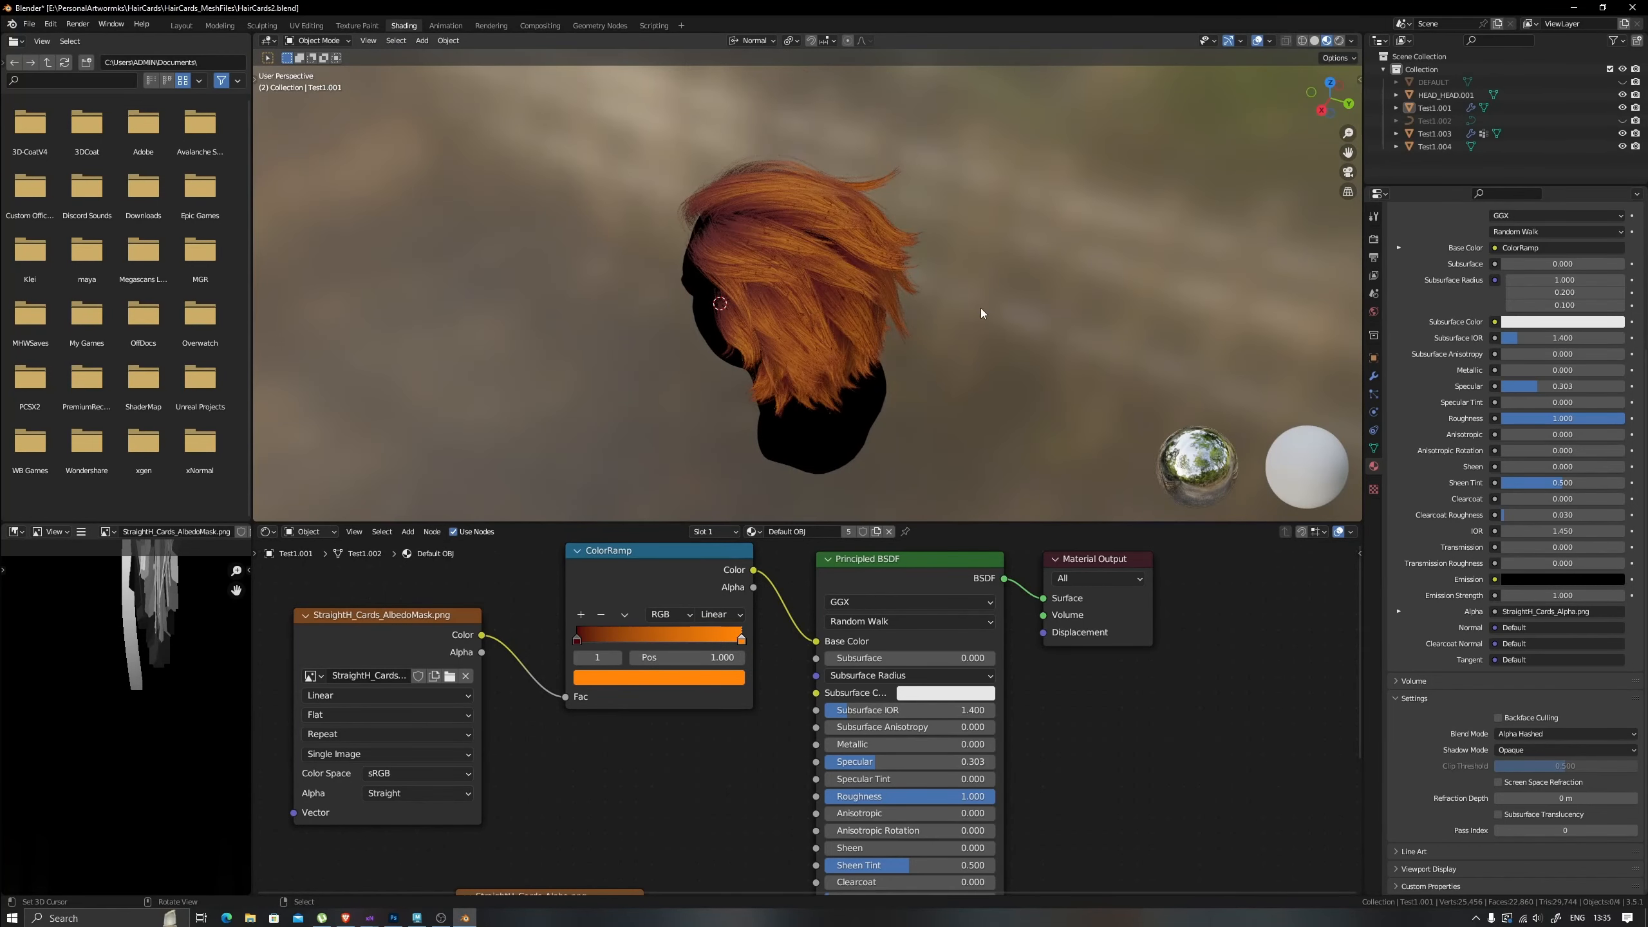
key("n")
scroll(934, 273, "up", 2)
key("n")
middle_click_drag(908, 269, 1058, 338)
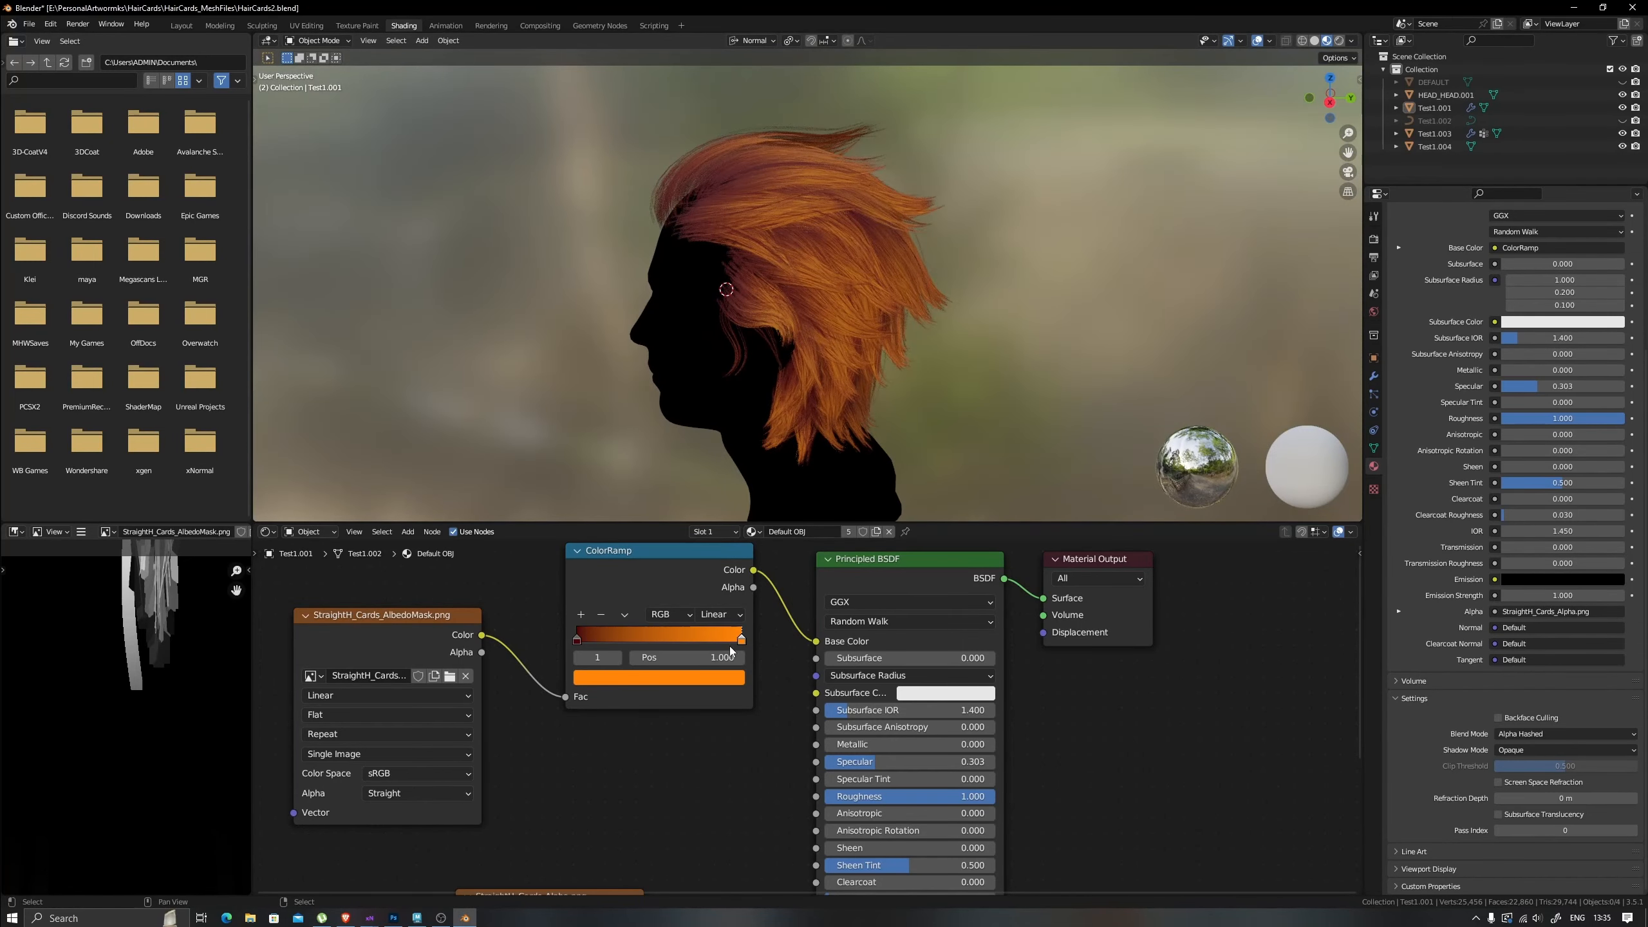
Move the ramp's dark red stop to position 0.055 and shift the light stop's hue to 0.057.
mouse_move(577, 639)
left_mouse_down()
mouse_move(605, 641)
mouse_move(585, 641)
left_mouse_up()
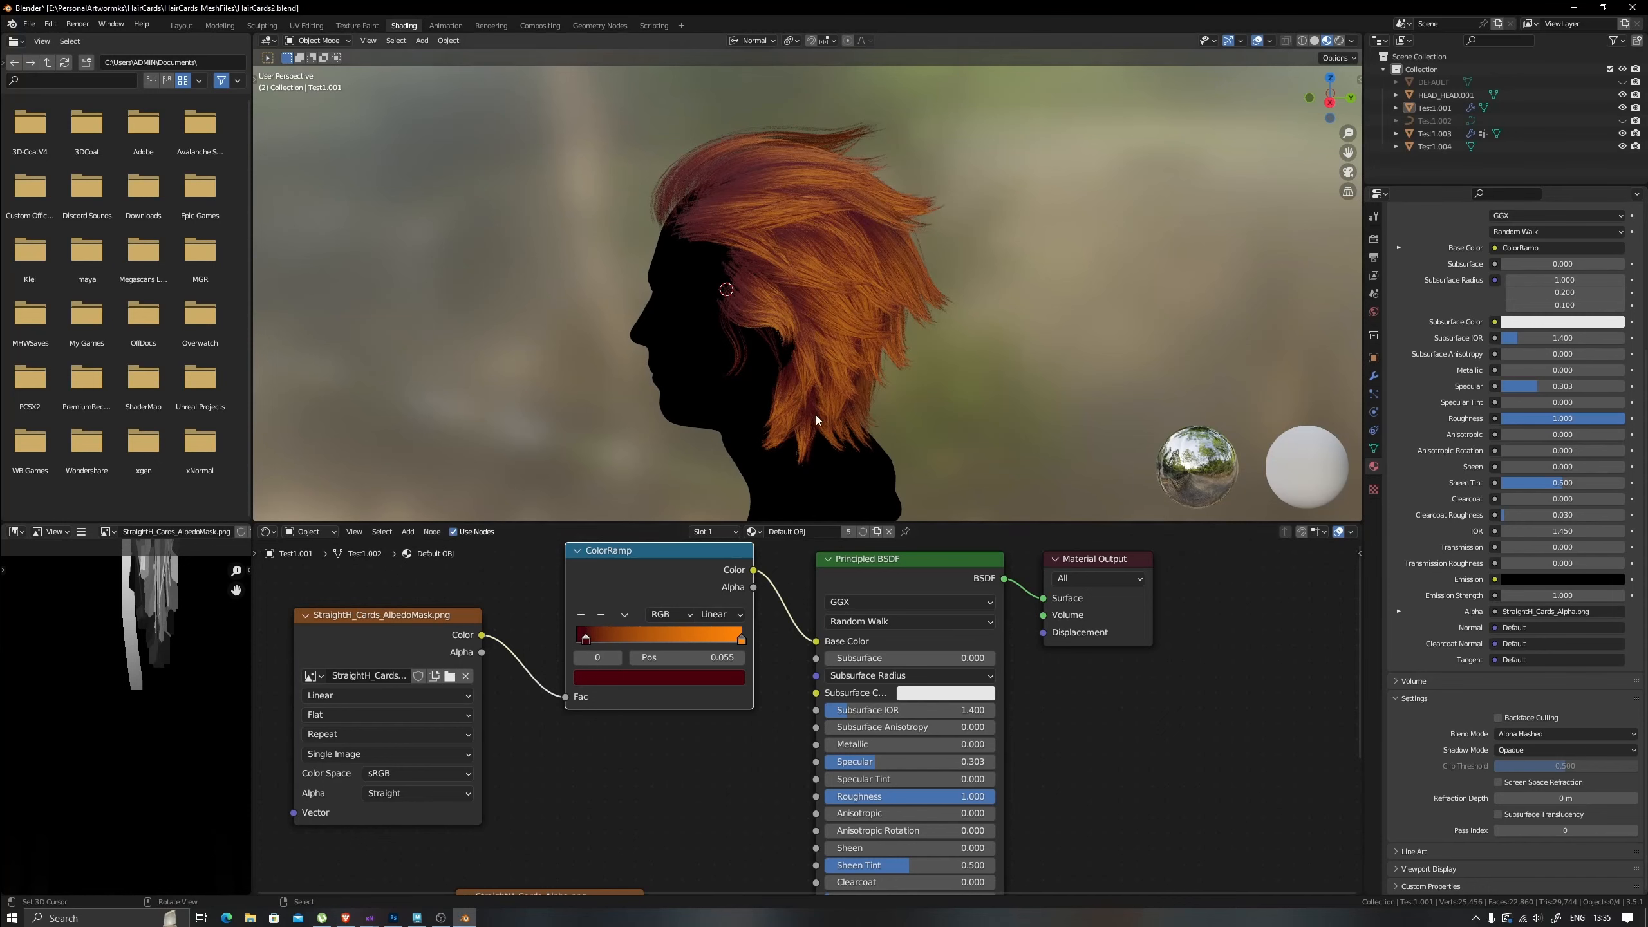
middle_click_drag(816, 414, 630, 468)
left_click(742, 638)
left_click(705, 679)
left_click(607, 555)
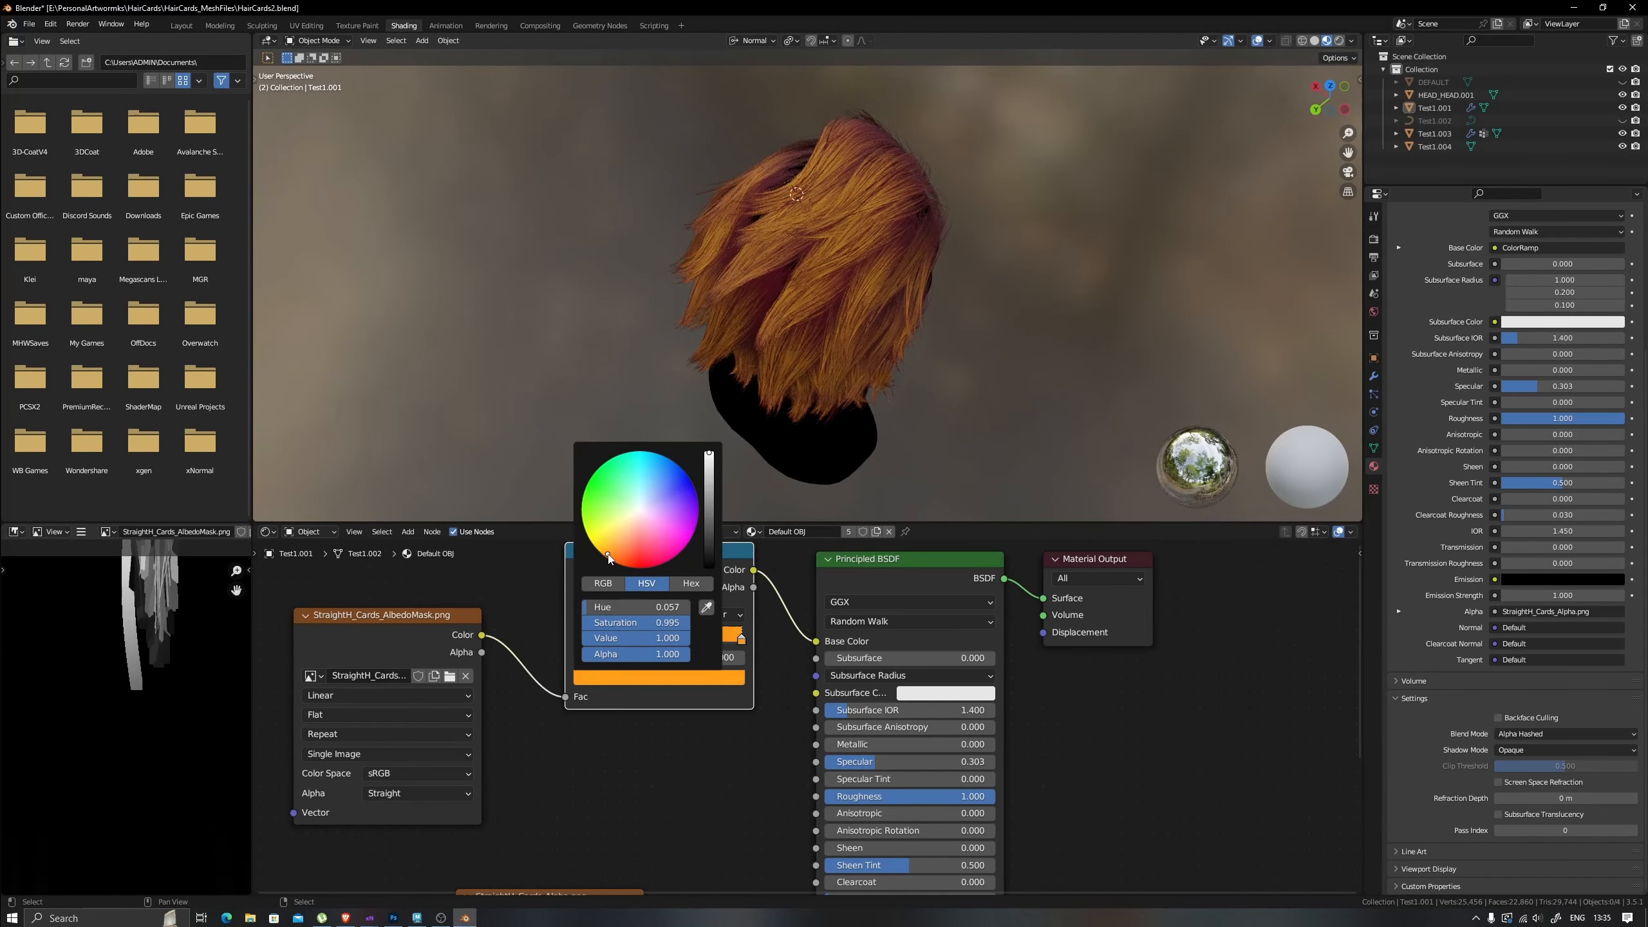
Set the ramp's light stop to a redder orange with hue 0.029 and lower its value for a darker tone.
middle_click_drag(798, 405, 1012, 321)
left_click(662, 678)
left_click(611, 560)
left_click_drag(611, 560, 613, 562)
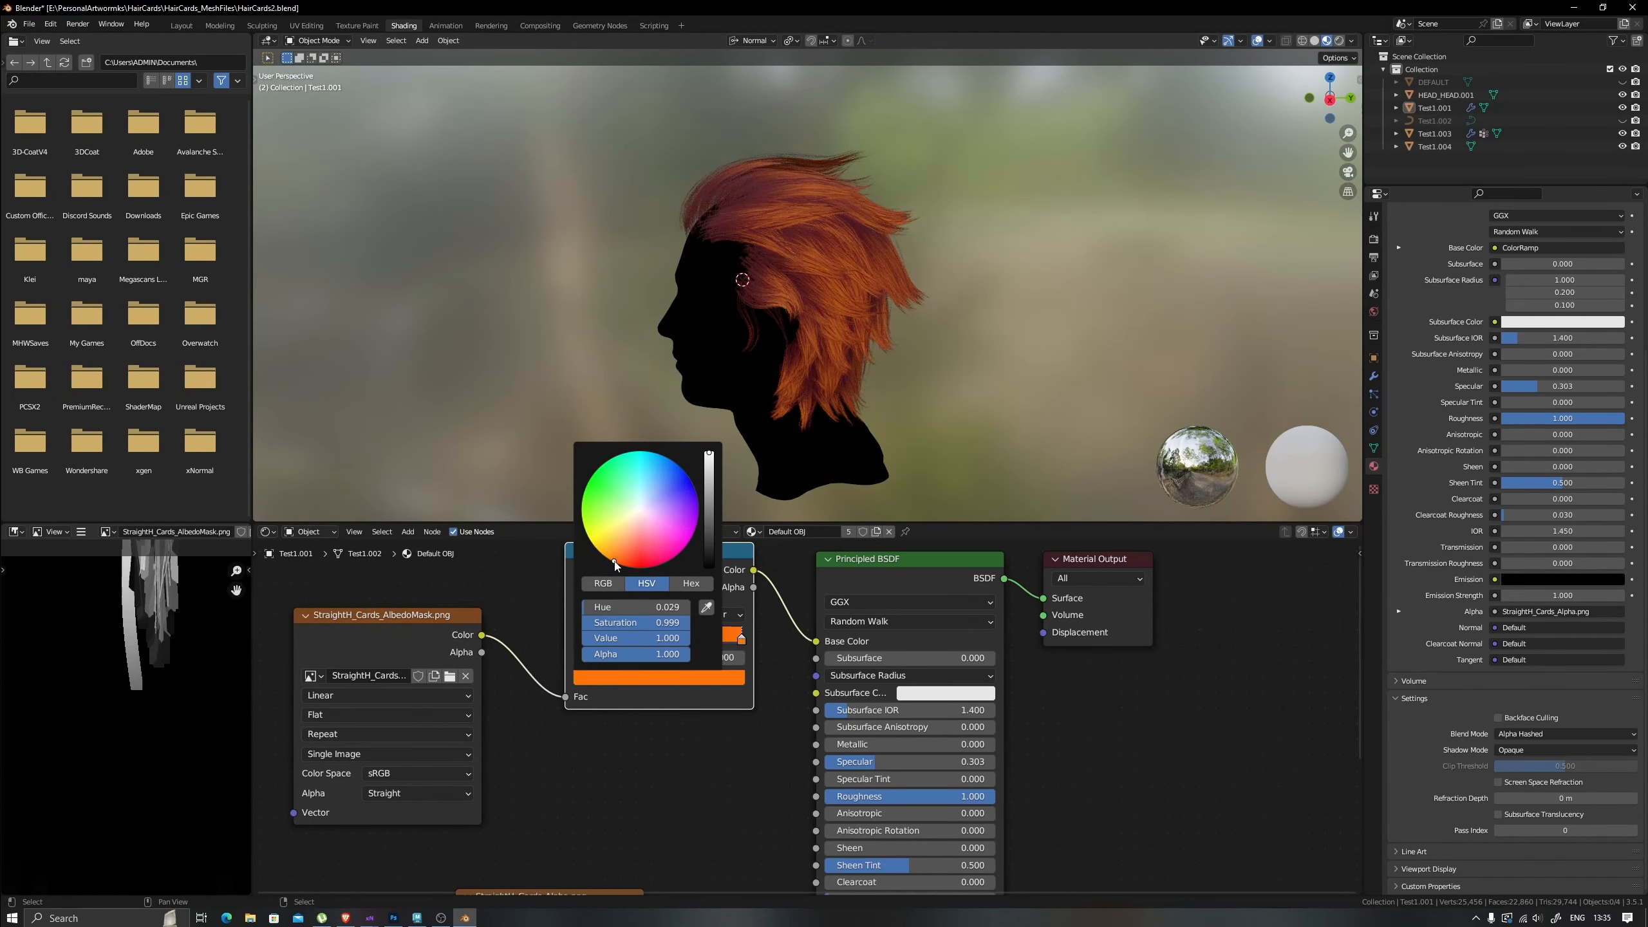
left_click_drag(709, 455, 709, 498)
scroll(930, 374, "down", 2)
scroll(929, 375, "up", 2)
mouse_move(930, 375)
middle_mouse_down()
mouse_move(1027, 359)
mouse_move(979, 371)
middle_mouse_up()
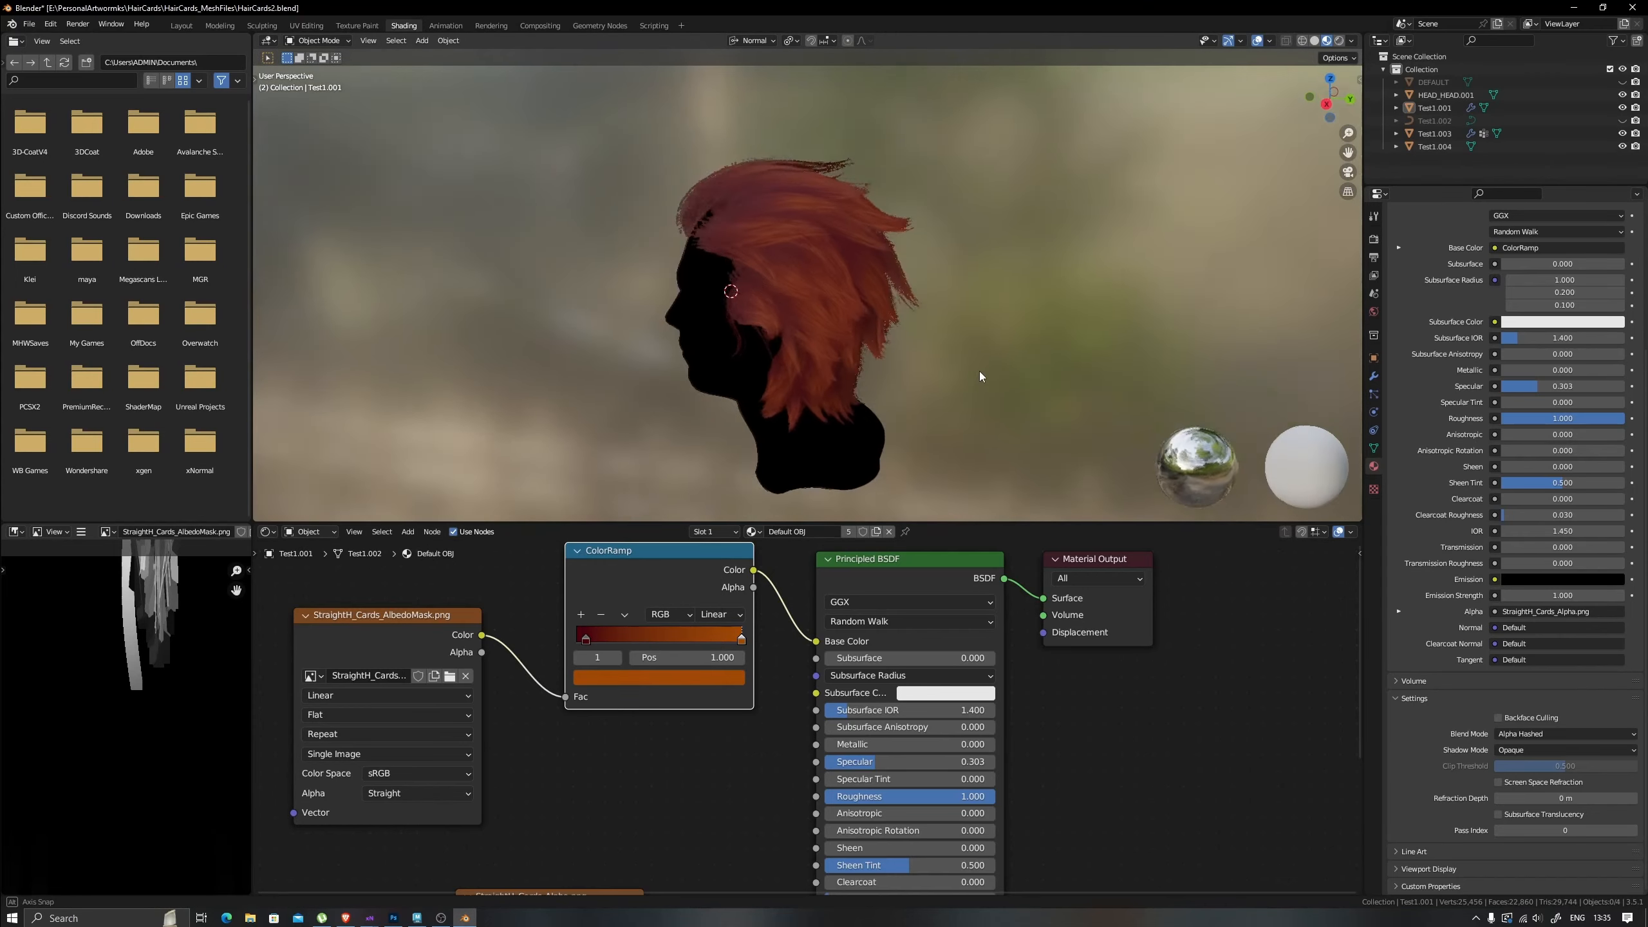
Switch to the Layout workspace and examine the recoloured hair from several sides.
left_click(181, 25)
middle_click_drag(671, 415, 726, 415)
scroll(726, 416, "up", 2)
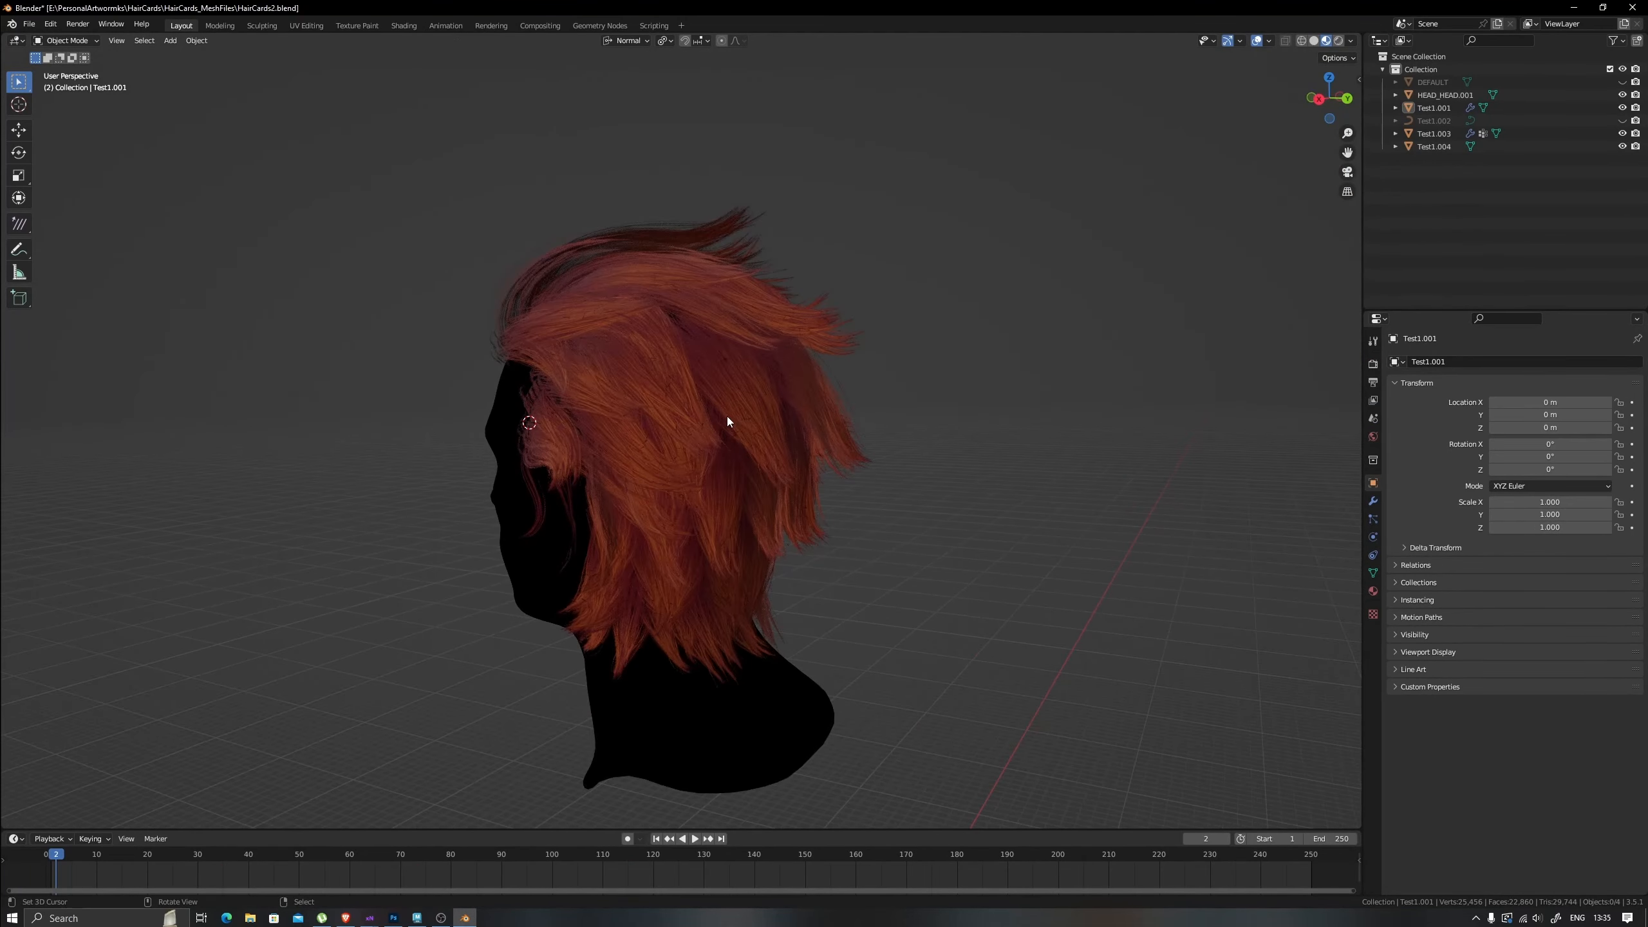
key("n")
key("n")
middle_click_drag(1032, 324, 1231, 380)
Set the hair material's Specular to 0 and its Sheen to 0.627.
left_click(1373, 590)
scroll(1544, 678, "down", 3)
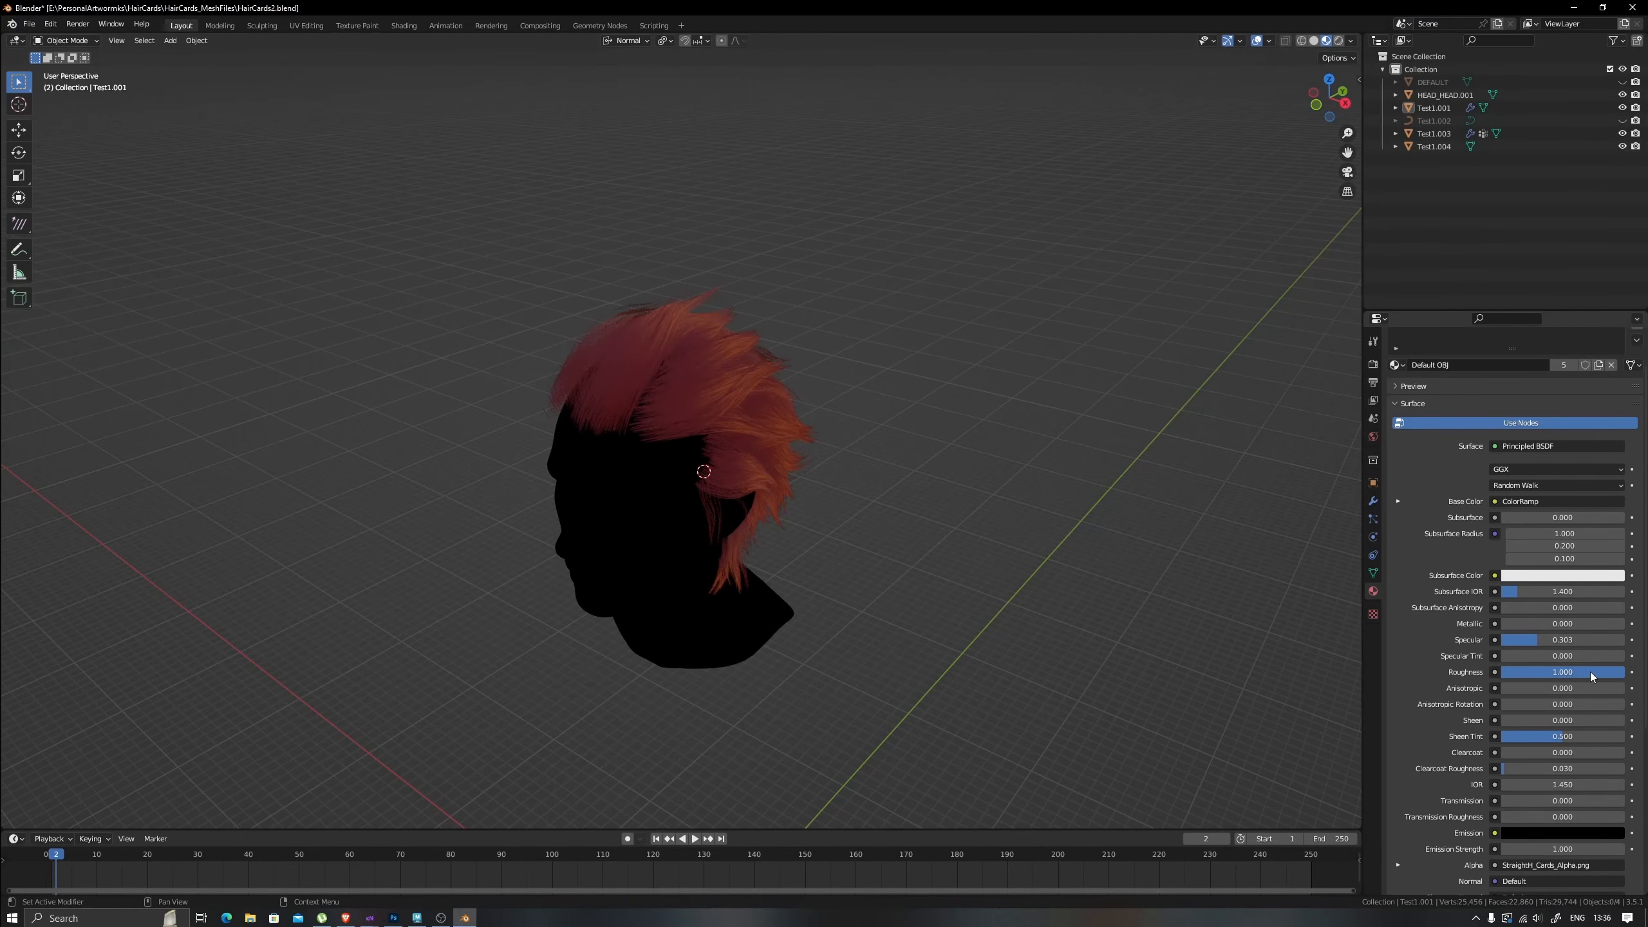
left_click_drag(1565, 641, 1497, 640)
middle_click_drag(1026, 536, 974, 520)
left_click_drag(1515, 722, 1586, 722)
middle_click_drag(1135, 591, 1131, 649)
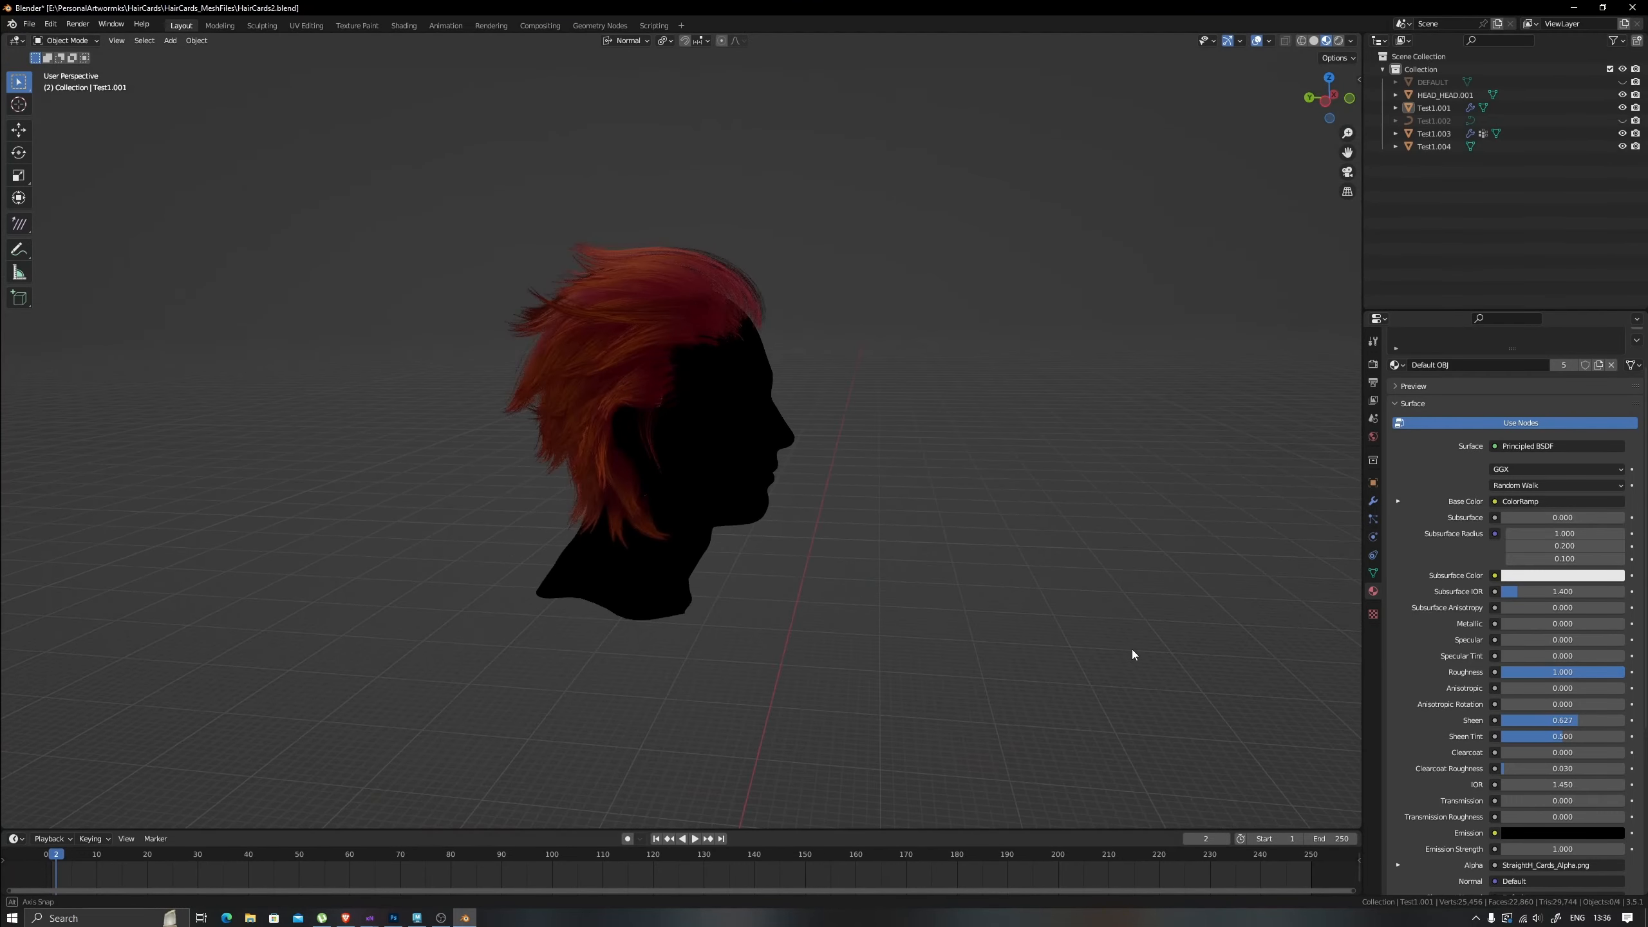
scroll(1071, 629, "up", 2)
middle_click_drag(993, 611, 848, 617)
right_click(727, 376)
In the UV Editing workspace, select the four dense cards' UV islands and shift them slightly down along Y.
left_click(306, 25)
scroll(479, 371, "down", 2)
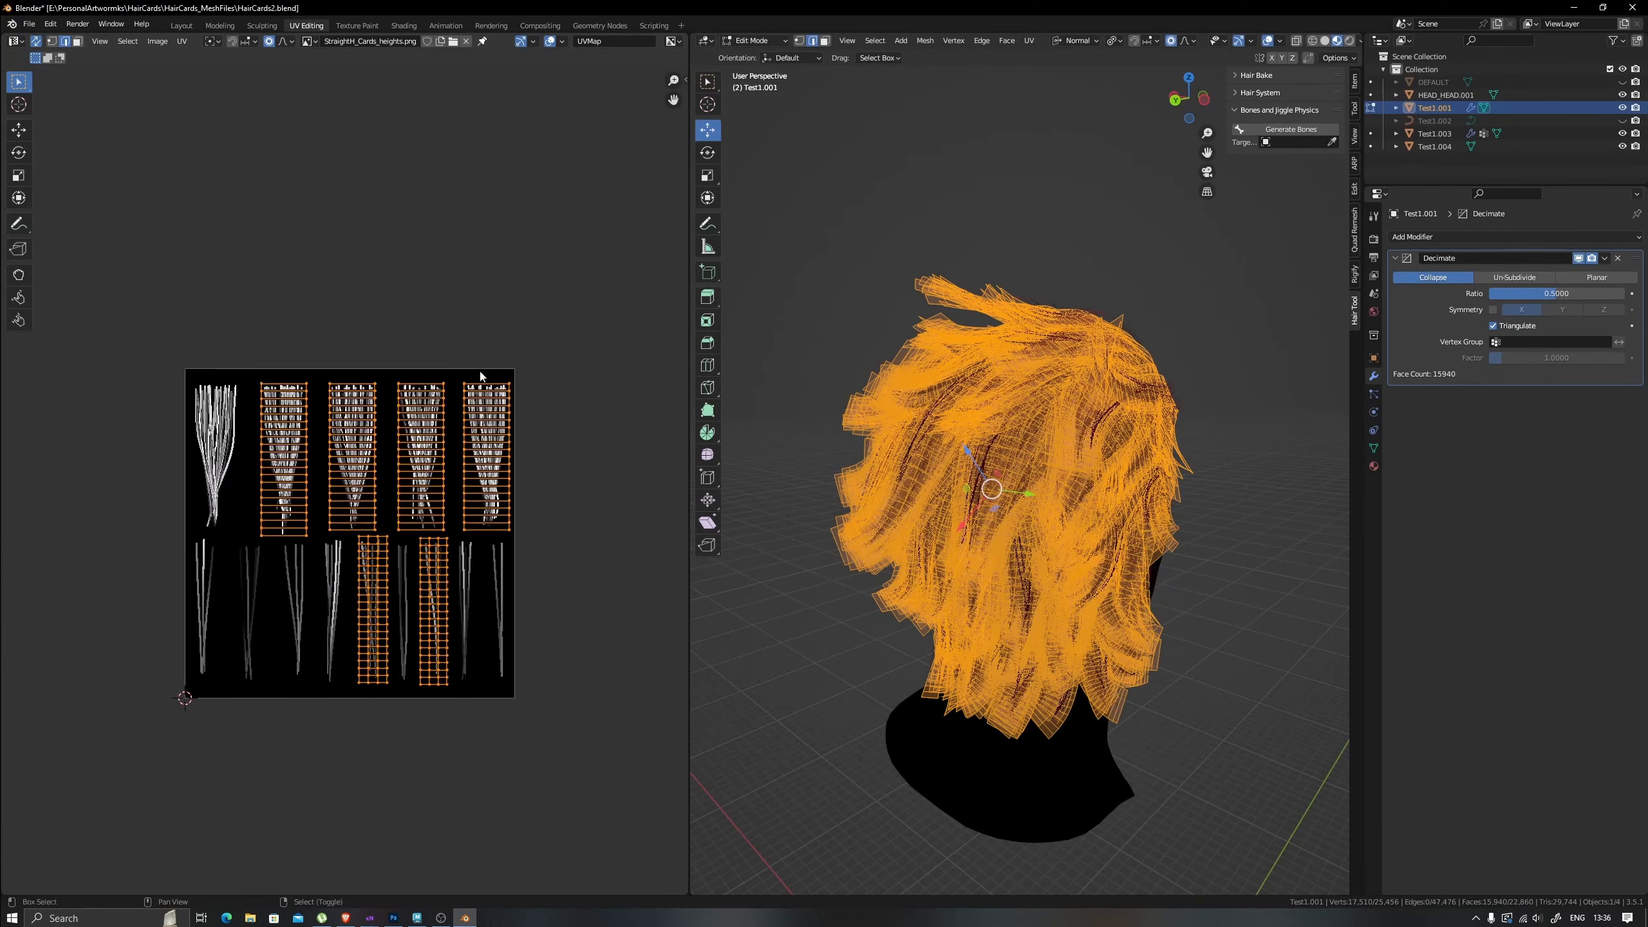
scroll(479, 372, "up", 2)
key("alt+a")
left_click_drag(196, 304, 630, 333)
key("ctrl+l")
key("g")
key("y")
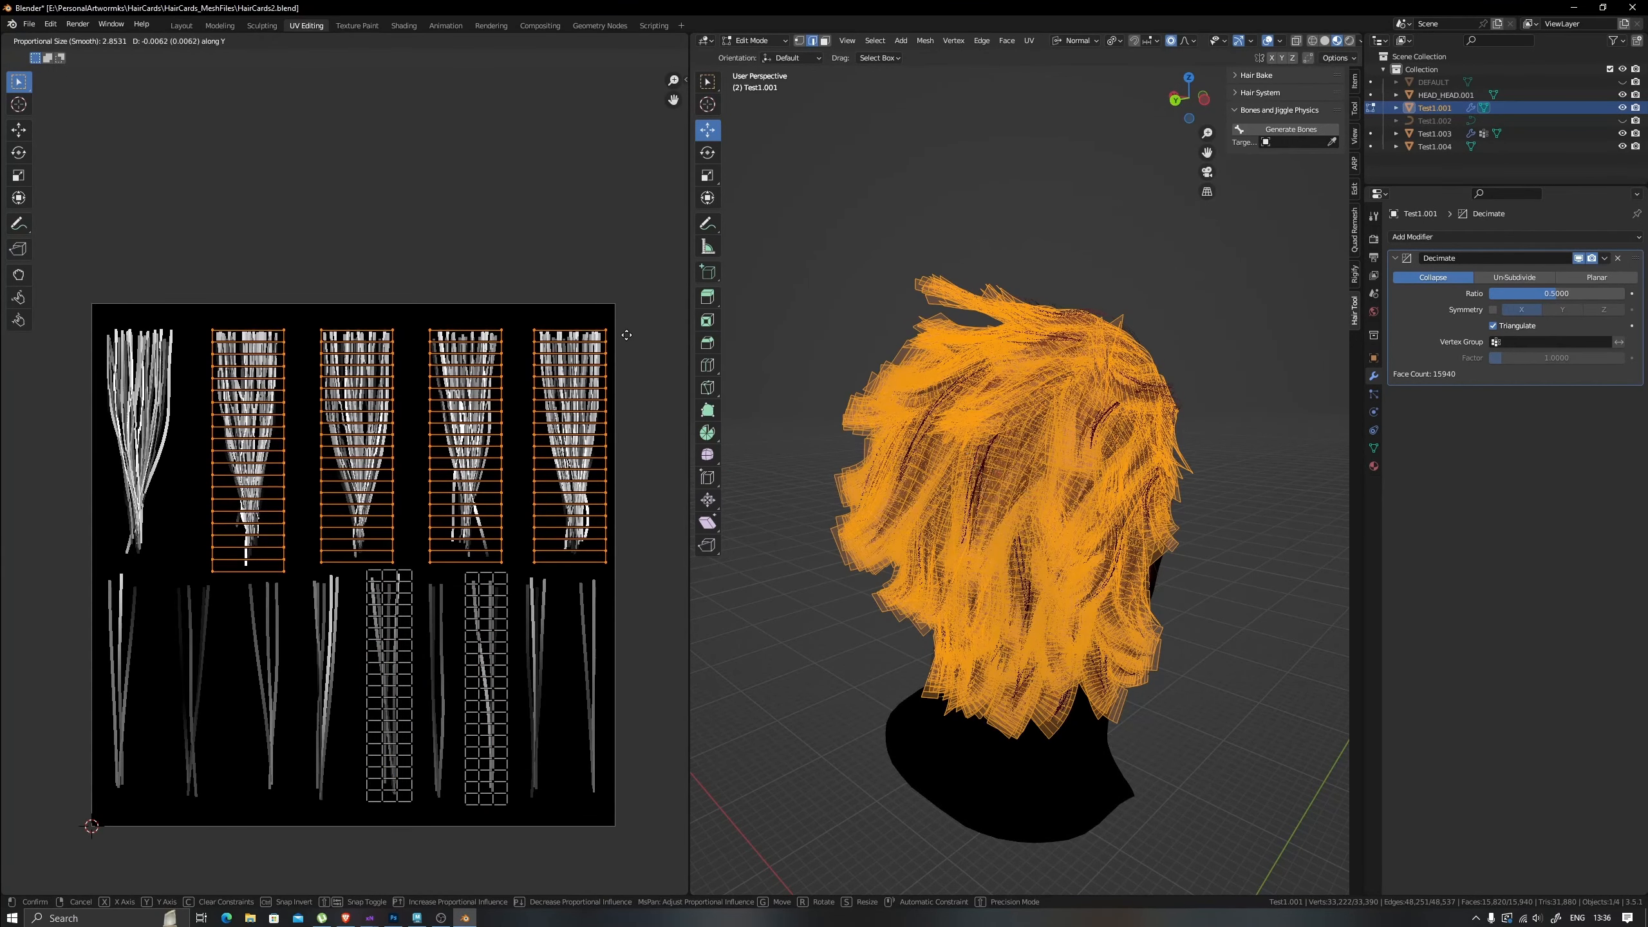
left_click(628, 335)
key("Tab")
key("Tab")
Select only the bottom UV edges of the four dense cards and try moving them along Y.
key("alt+a")
left_click_drag(201, 563, 296, 577)
left_click_drag(315, 558, 424, 572, "shift")
left_click_drag(421, 557, 519, 575, "shift")
left_click_drag(525, 555, 614, 574, "shift")
key("g")
key("y")
right_click(417, 105)
Change the UV editor's proportional editing settings and move the selected bottom edges slightly down with the Move tool.
key("o")
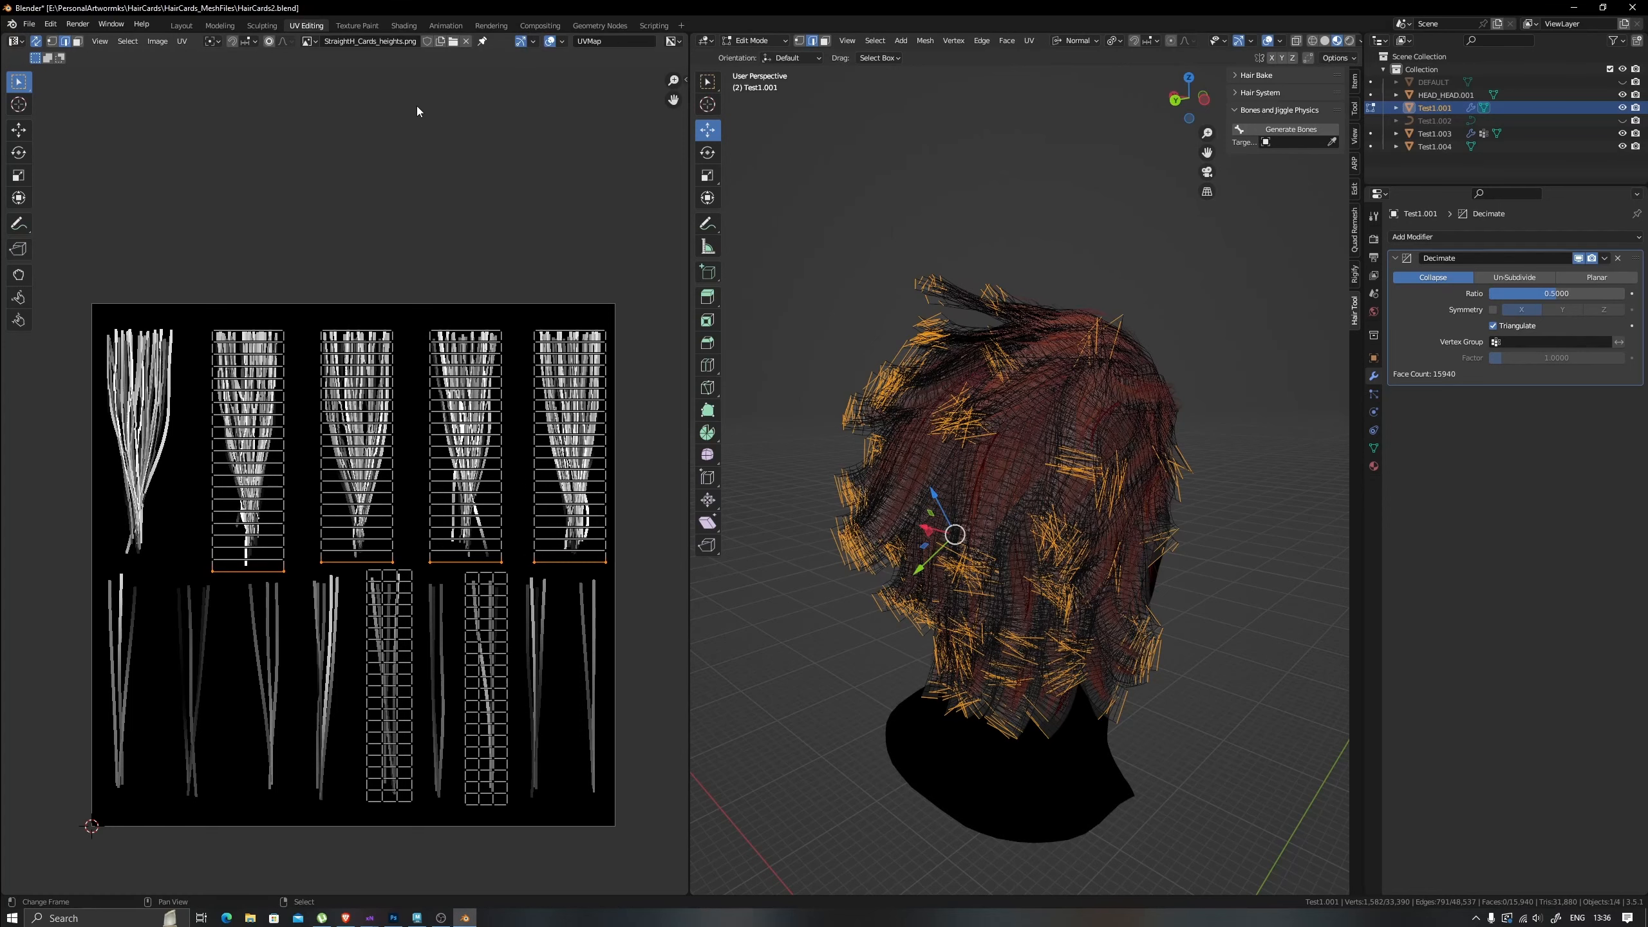
left_click(19, 130)
left_click(270, 41)
left_click(294, 41)
left_click(298, 84)
left_click_drag(409, 513, 410, 523)
Return to Object Mode and check the hair around the head and hairline in the Layout workspace.
key("Tab")
middle_click_drag(946, 491, 872, 460)
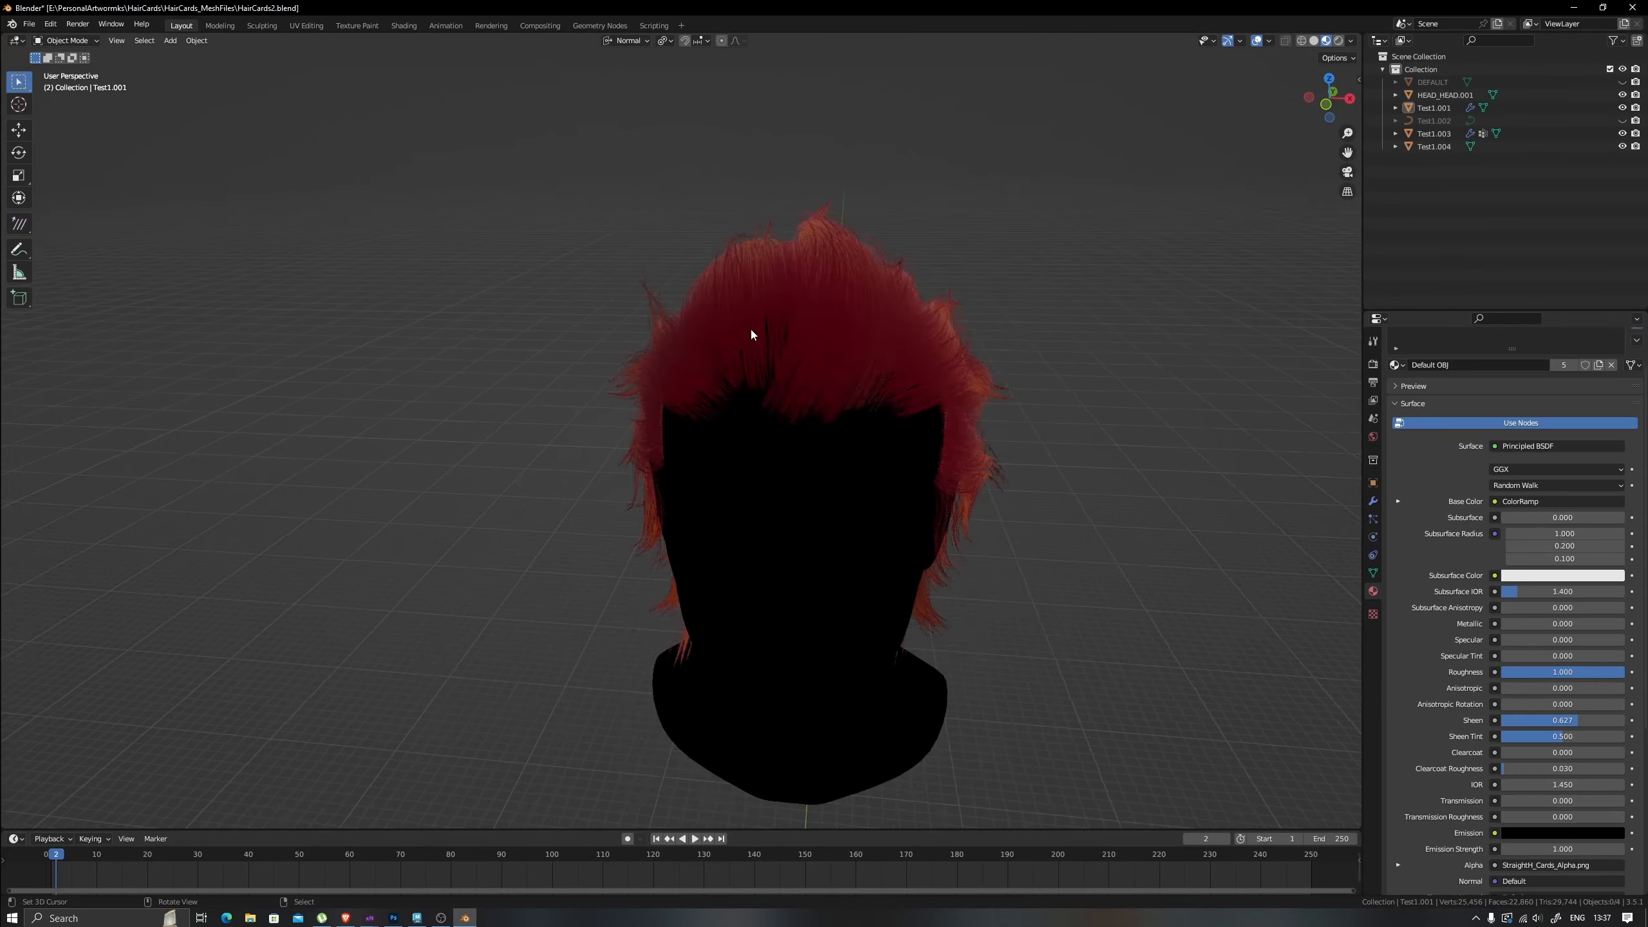
middle_click_drag(749, 327, 894, 436)
key("z")
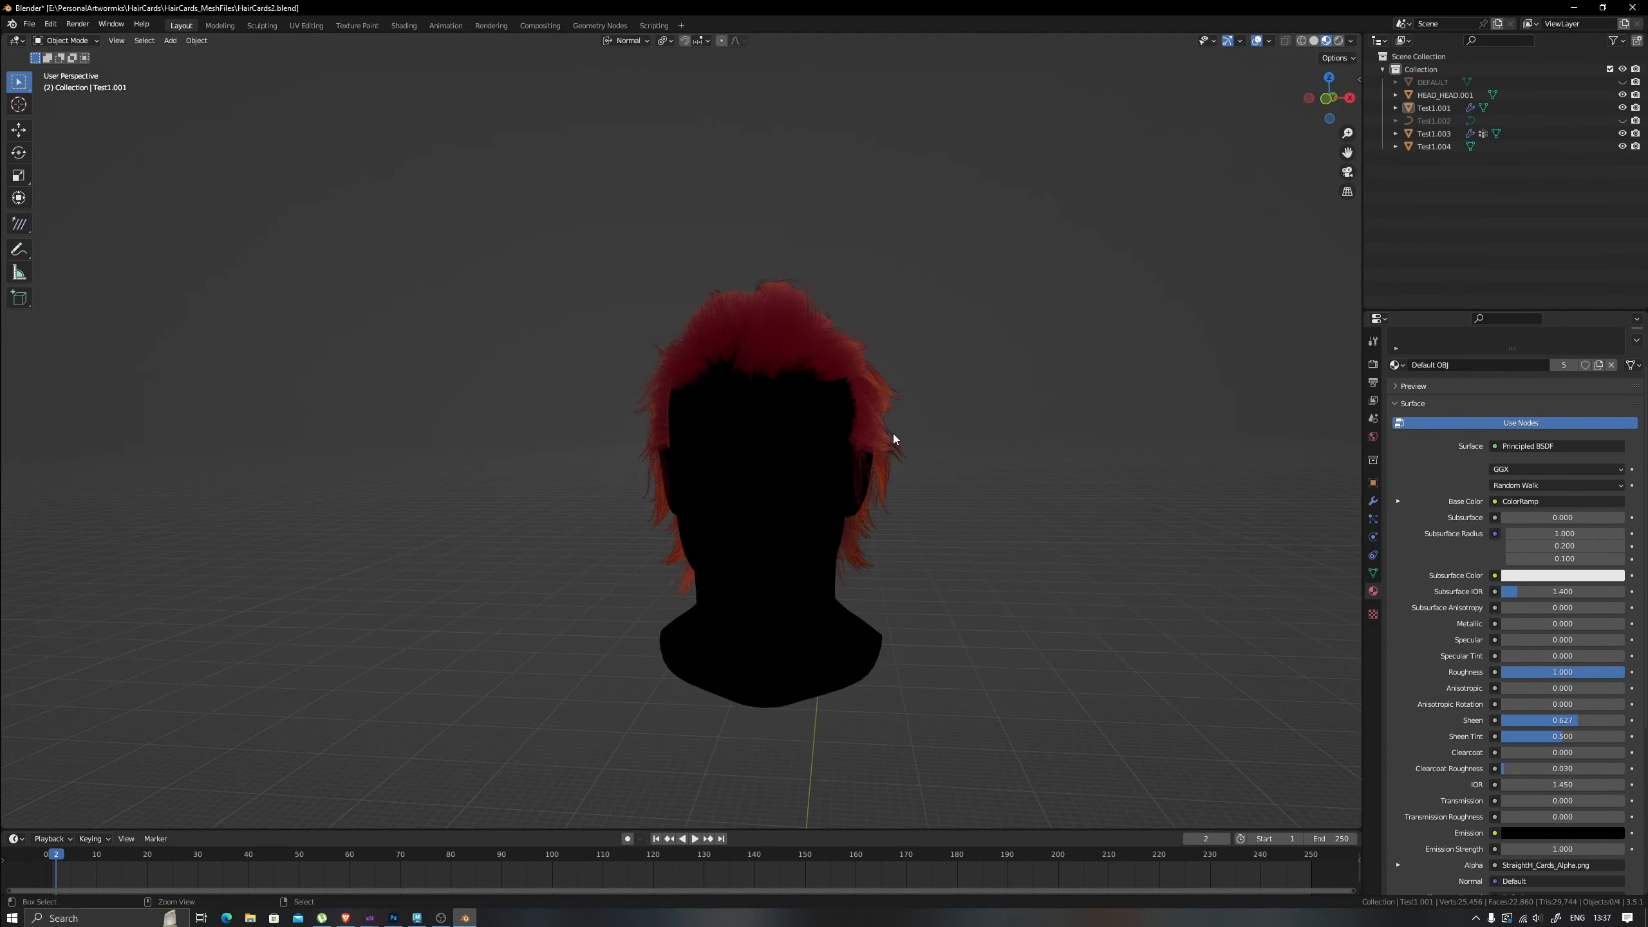